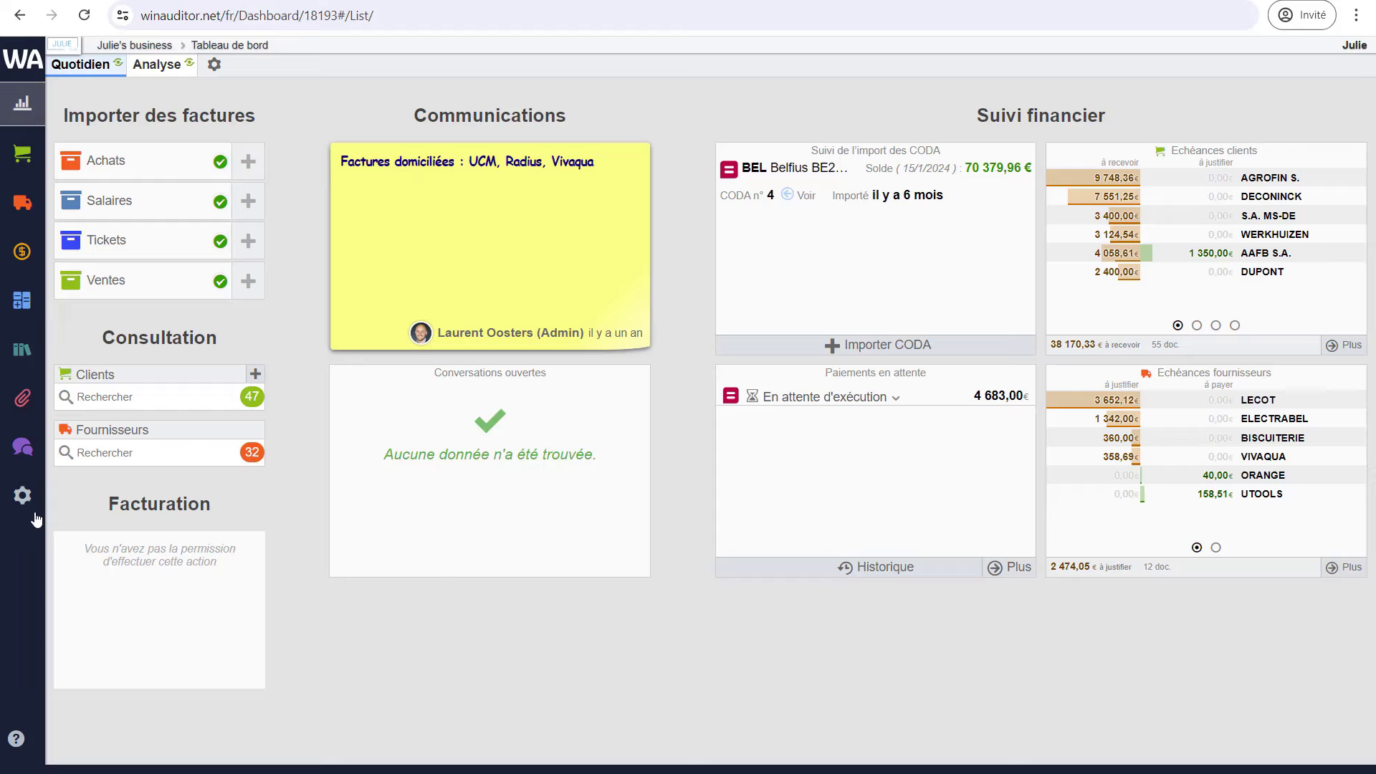
# - Switch Activer la facturation to Oui in the Gestion commerciale settings and save
pyautogui.moveTo(31, 505)
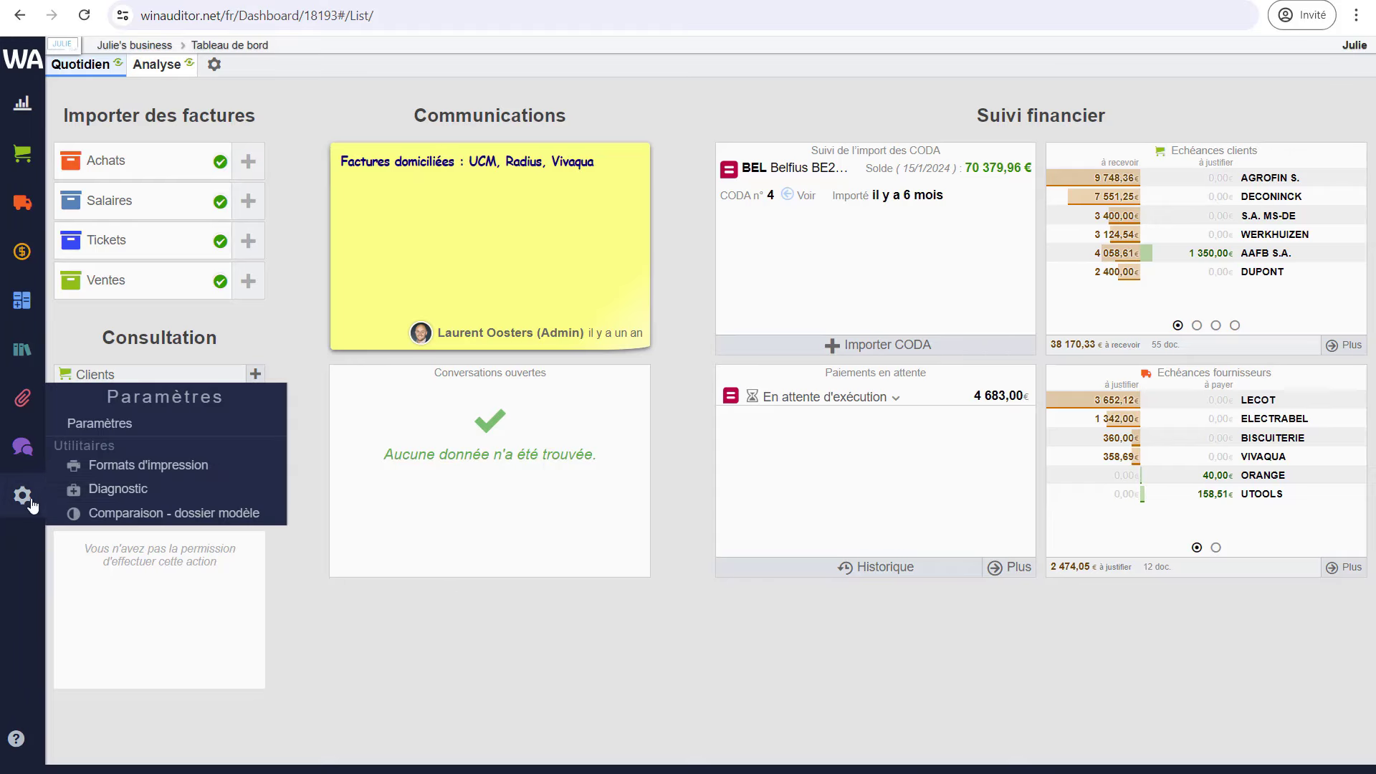
pyautogui.click(130, 430)
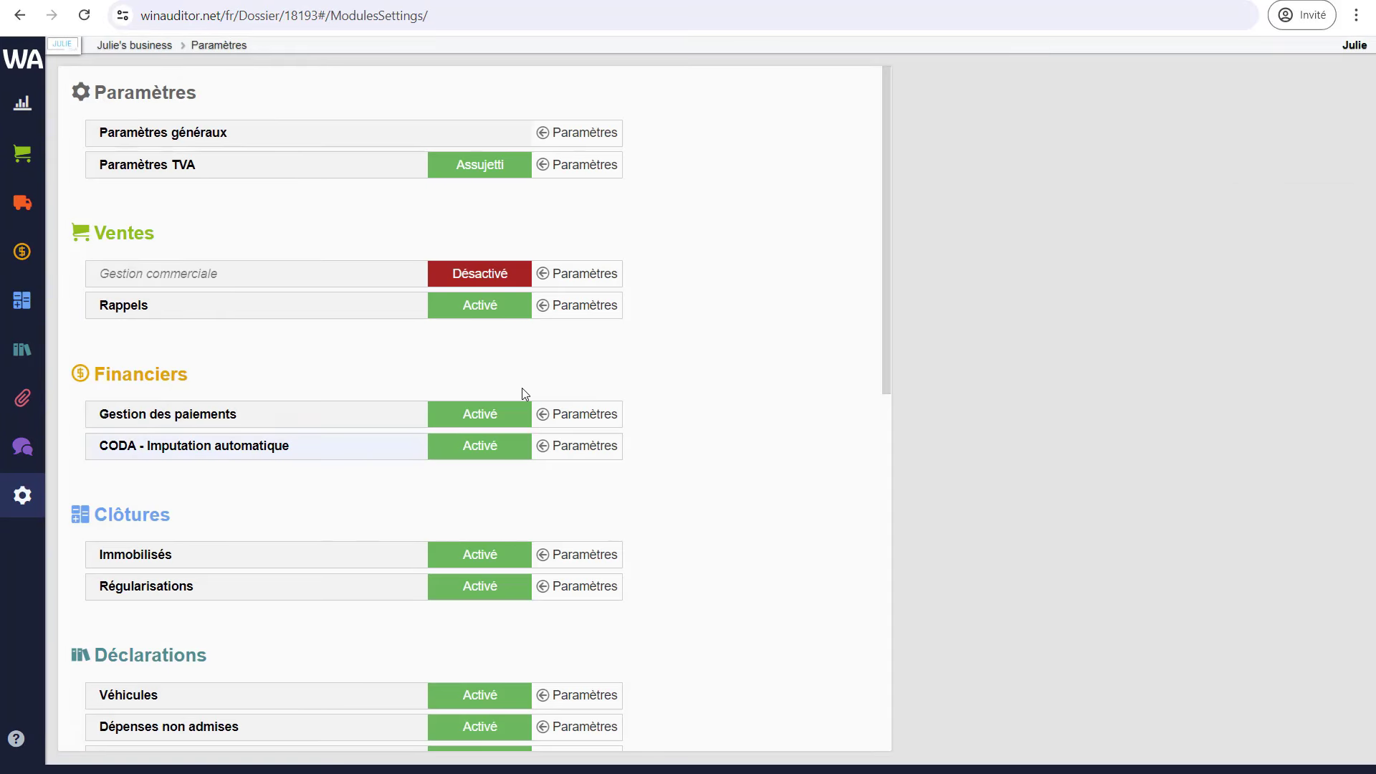
pyautogui.click(565, 280)
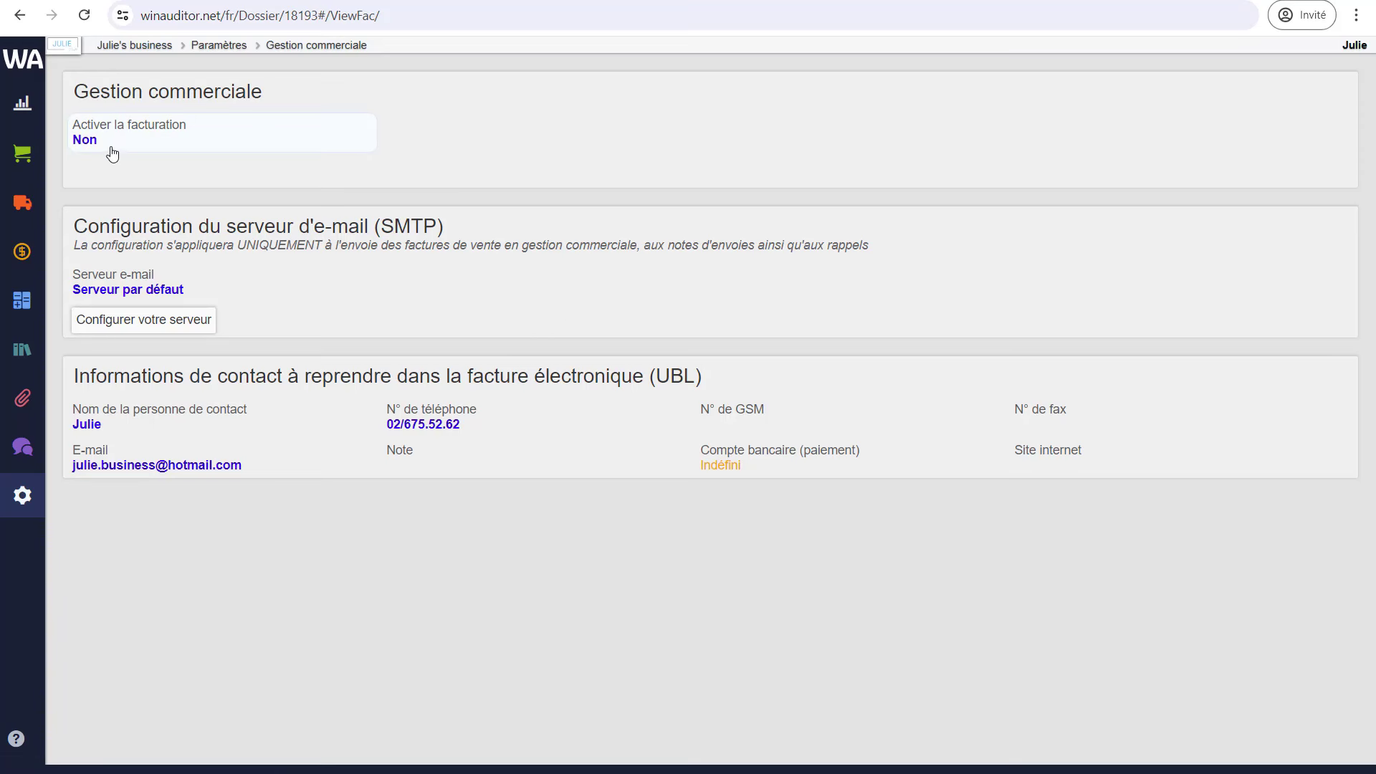
pyautogui.click(85, 140)
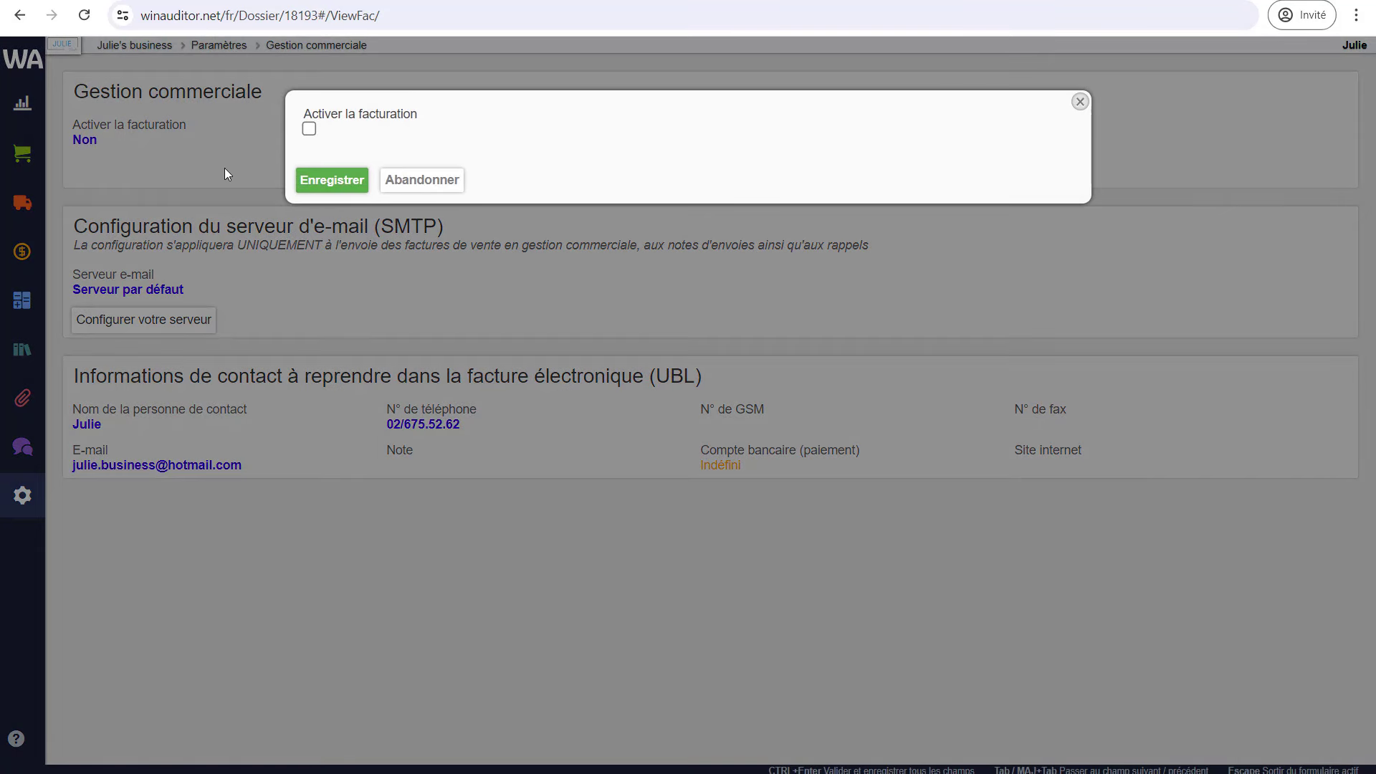
pyautogui.click(309, 129)
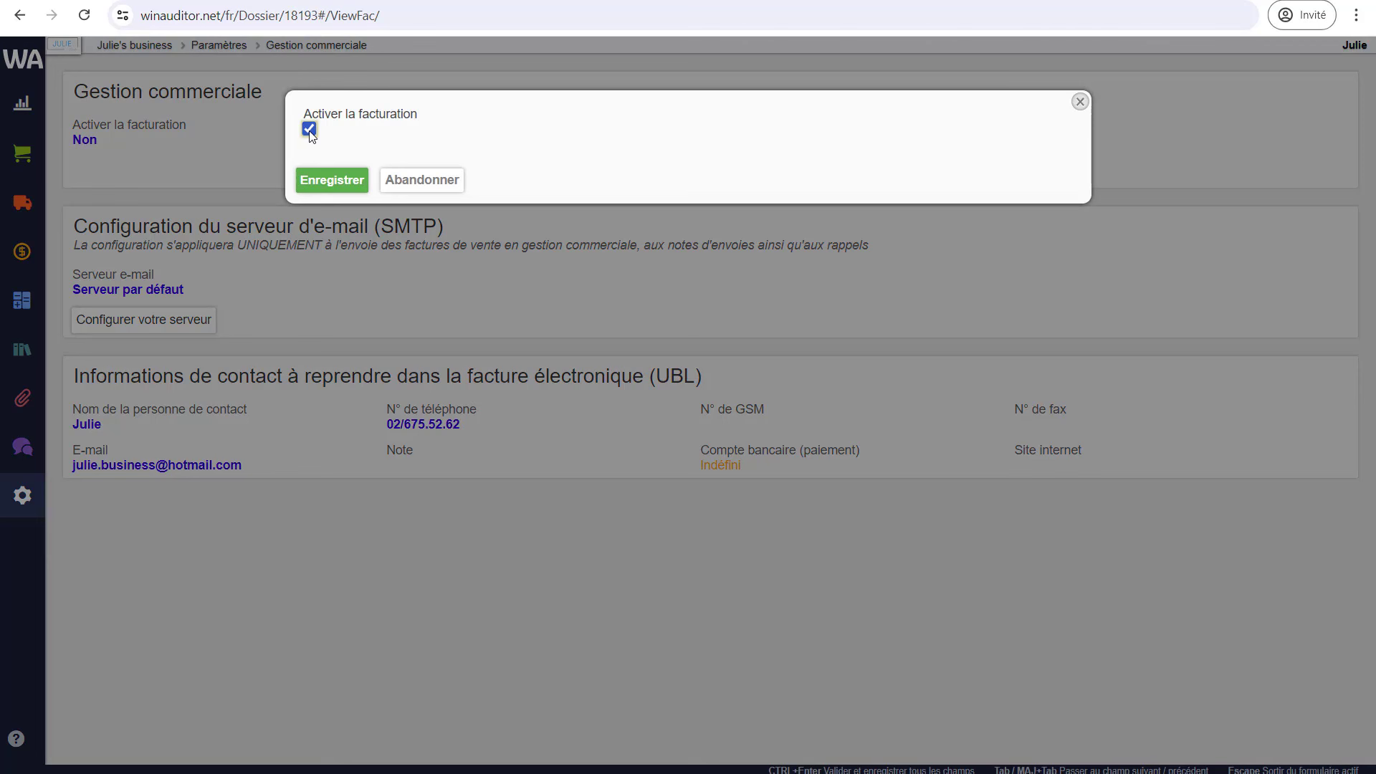
pyautogui.click(332, 180)
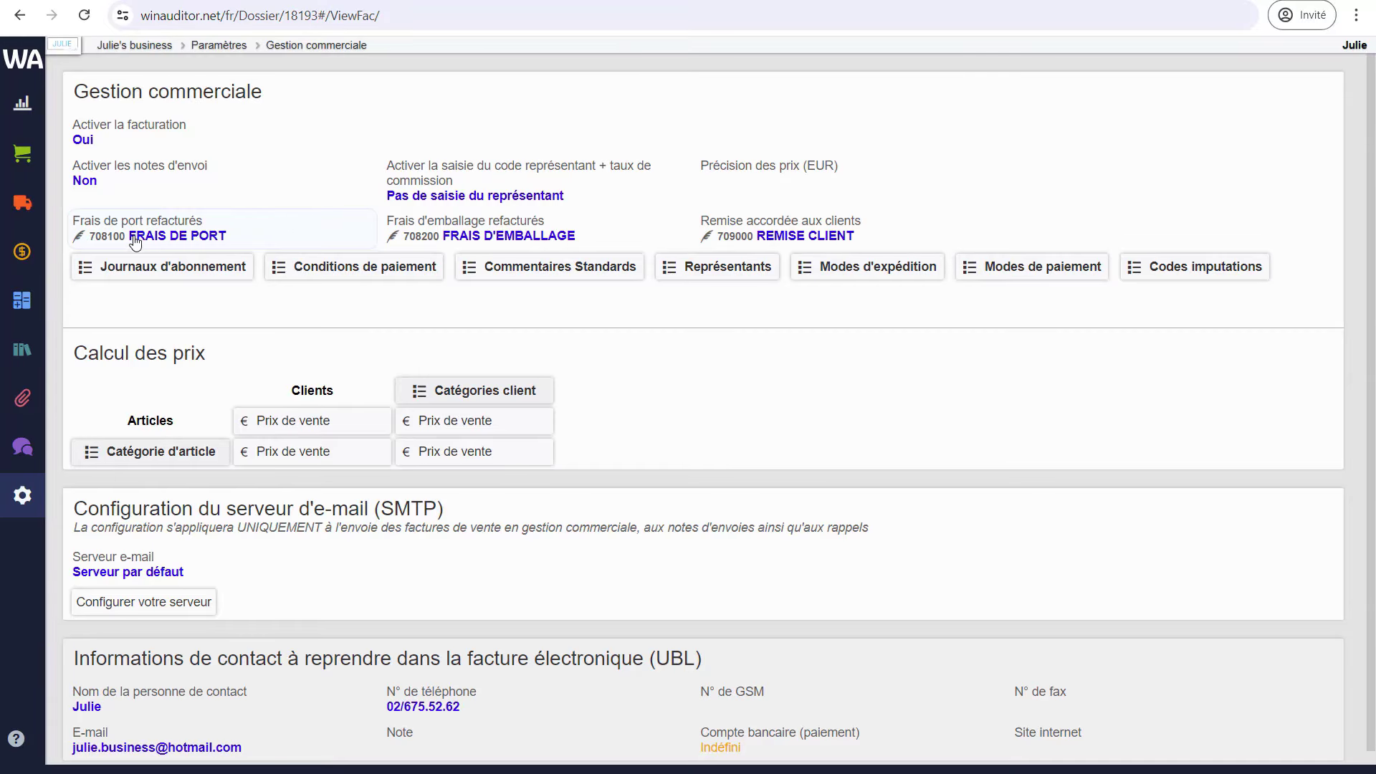
# - Open the SMTP e-mail server configuration from the sales section of the settings
pyautogui.click(22, 166)
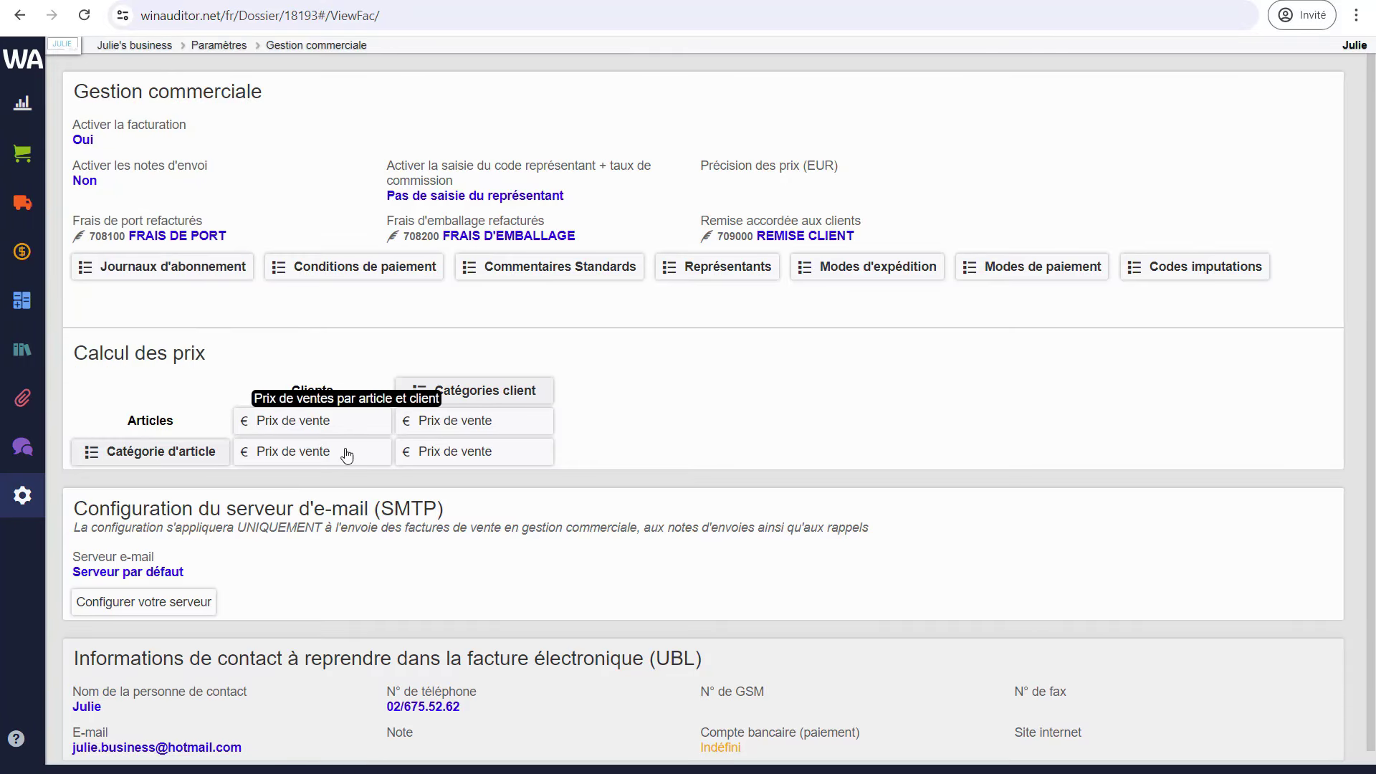
pyautogui.scroll(-1, 329, 568)
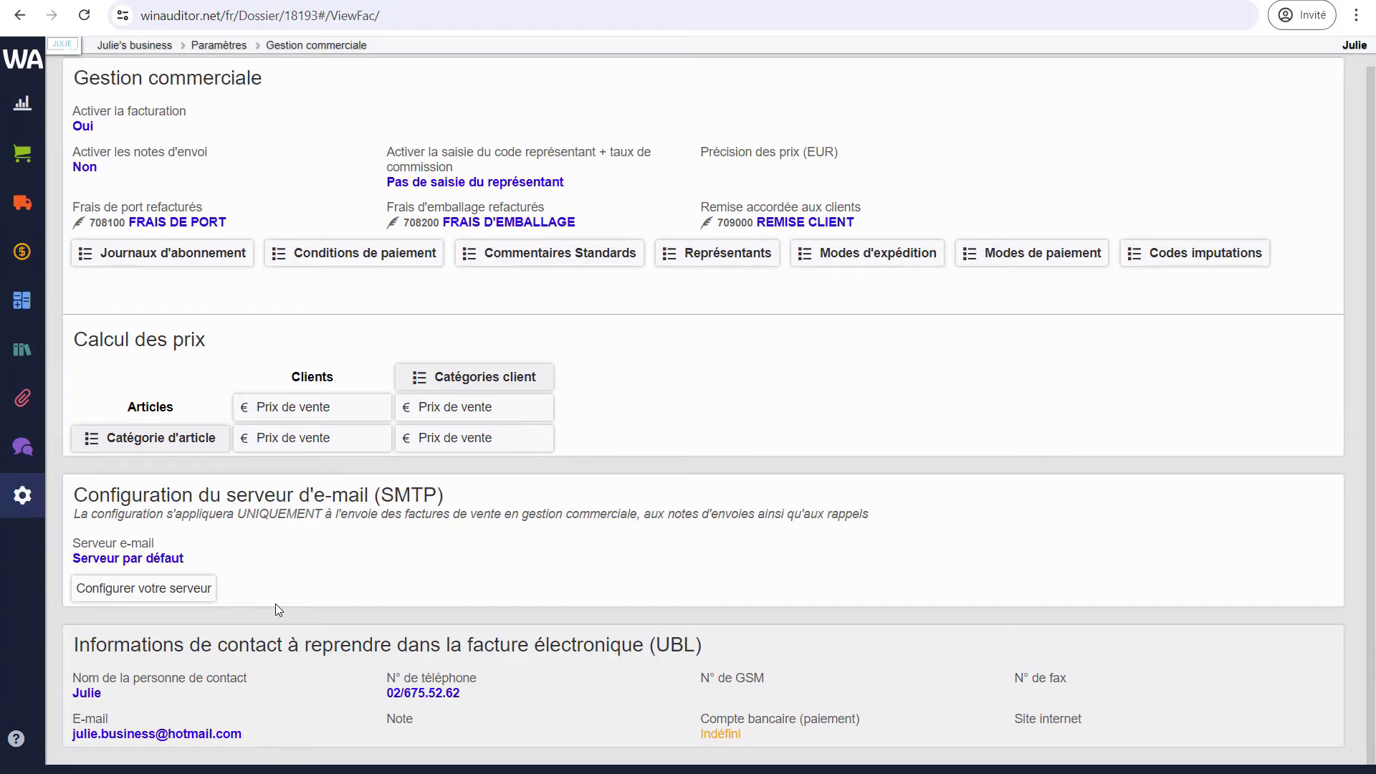
pyautogui.click(143, 588)
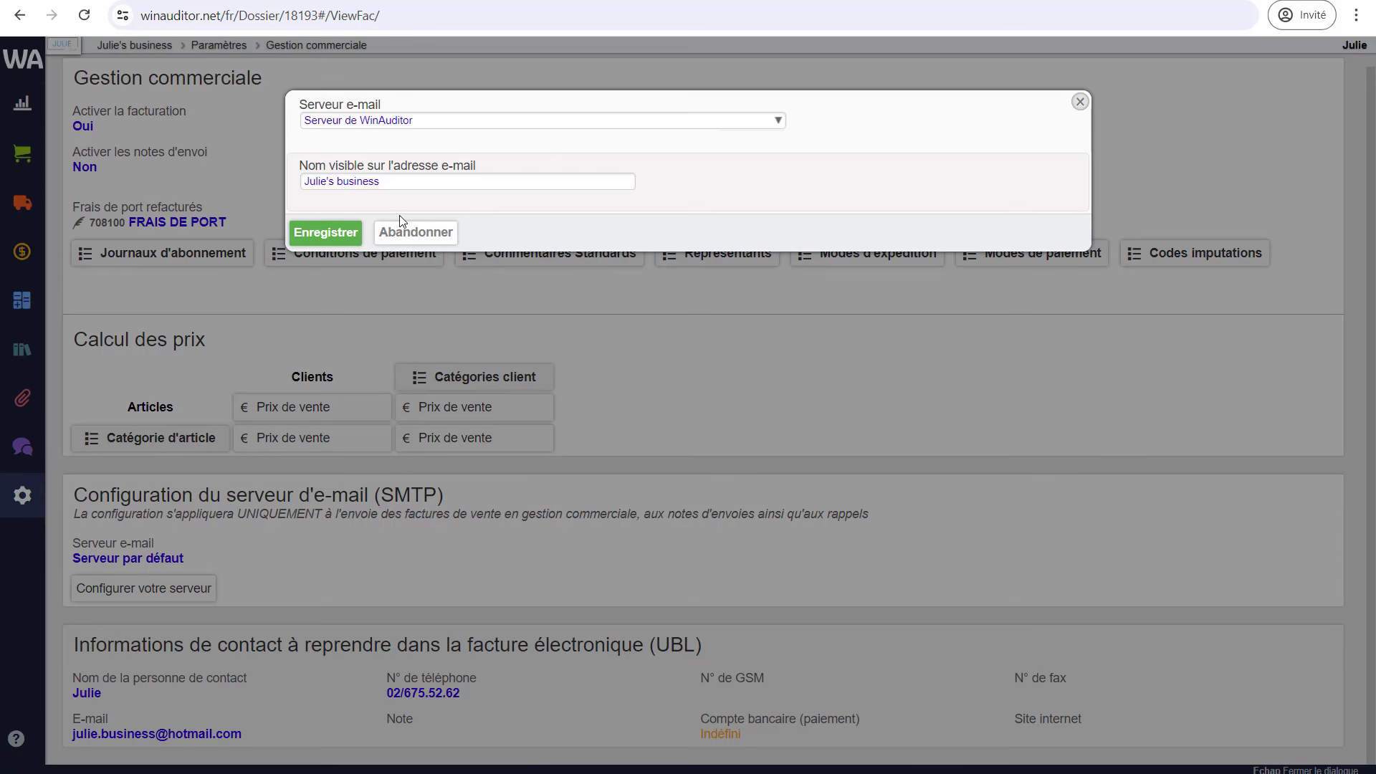
# - Close the e-mail server dialog with Abandonner, leaving the sender's visible name unchanged
pyautogui.click(324, 182)
pyautogui.click(384, 182)
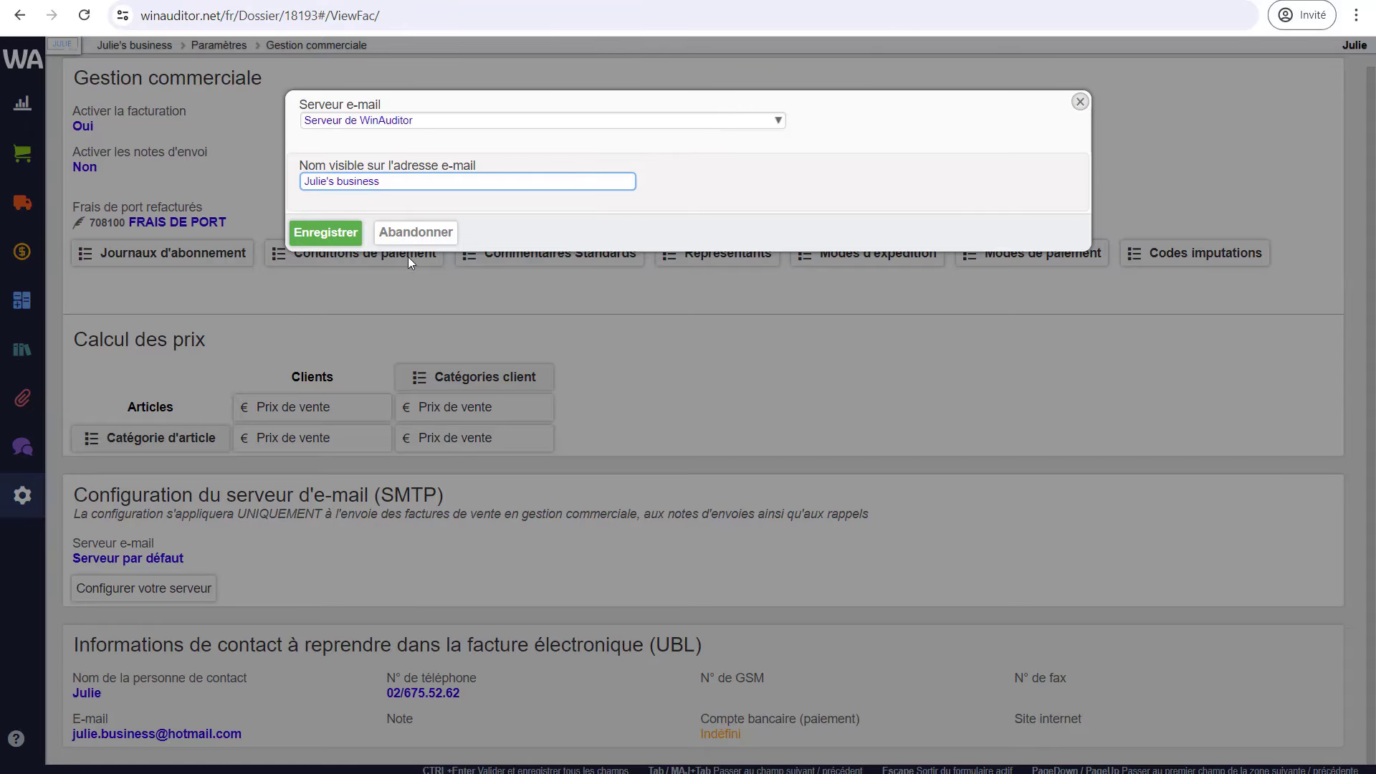
pyautogui.click(417, 234)
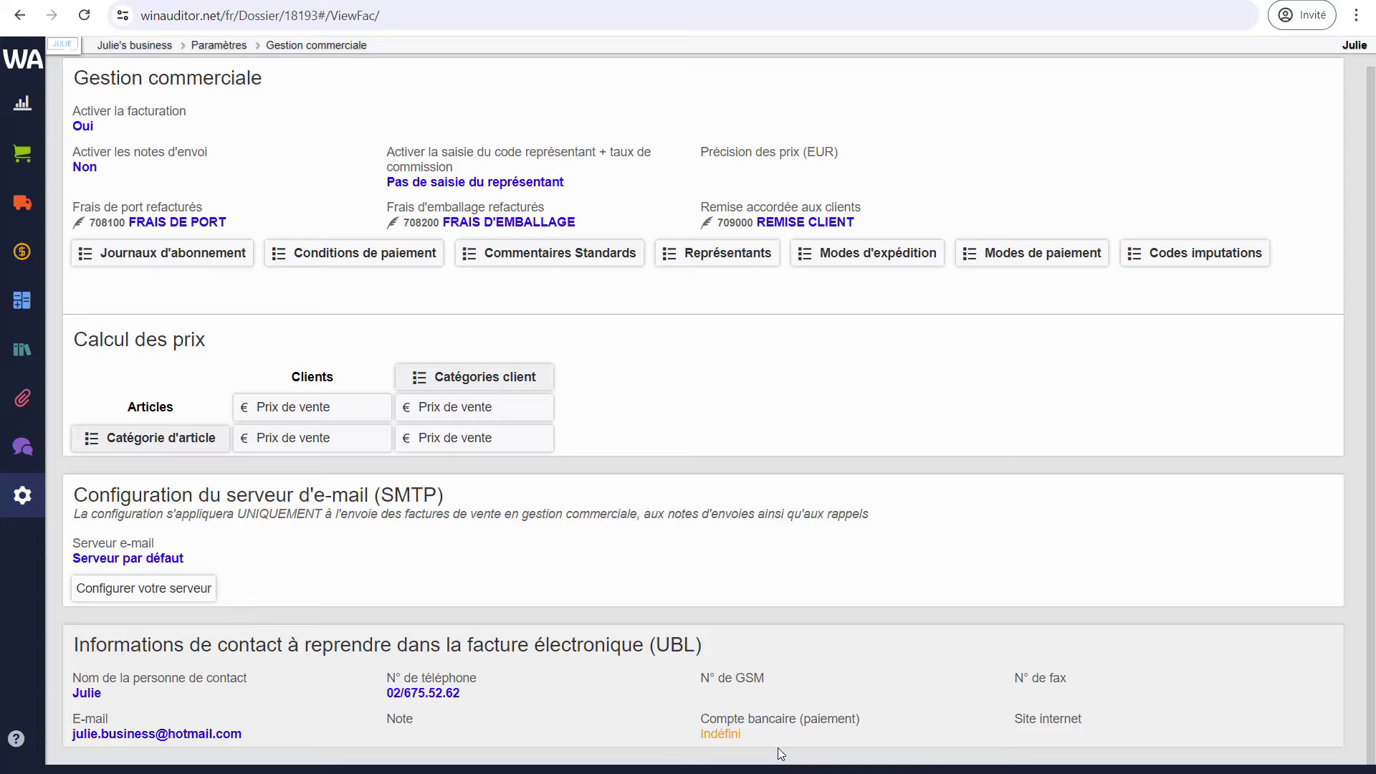
# - Set the UBL Compte bancaire (paiement) from Indéfini to the Belfius BEL account and save
pyautogui.click(757, 735)
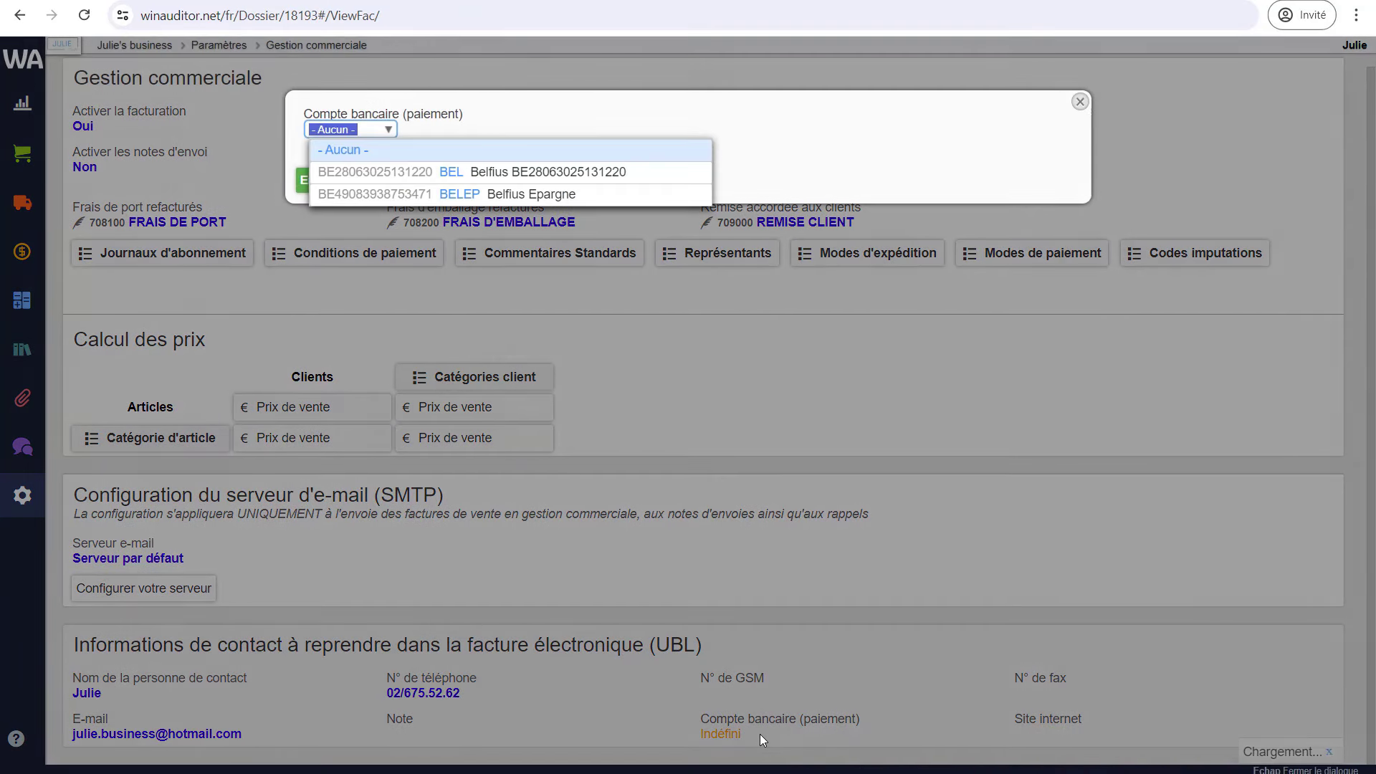
pyautogui.click(469, 181)
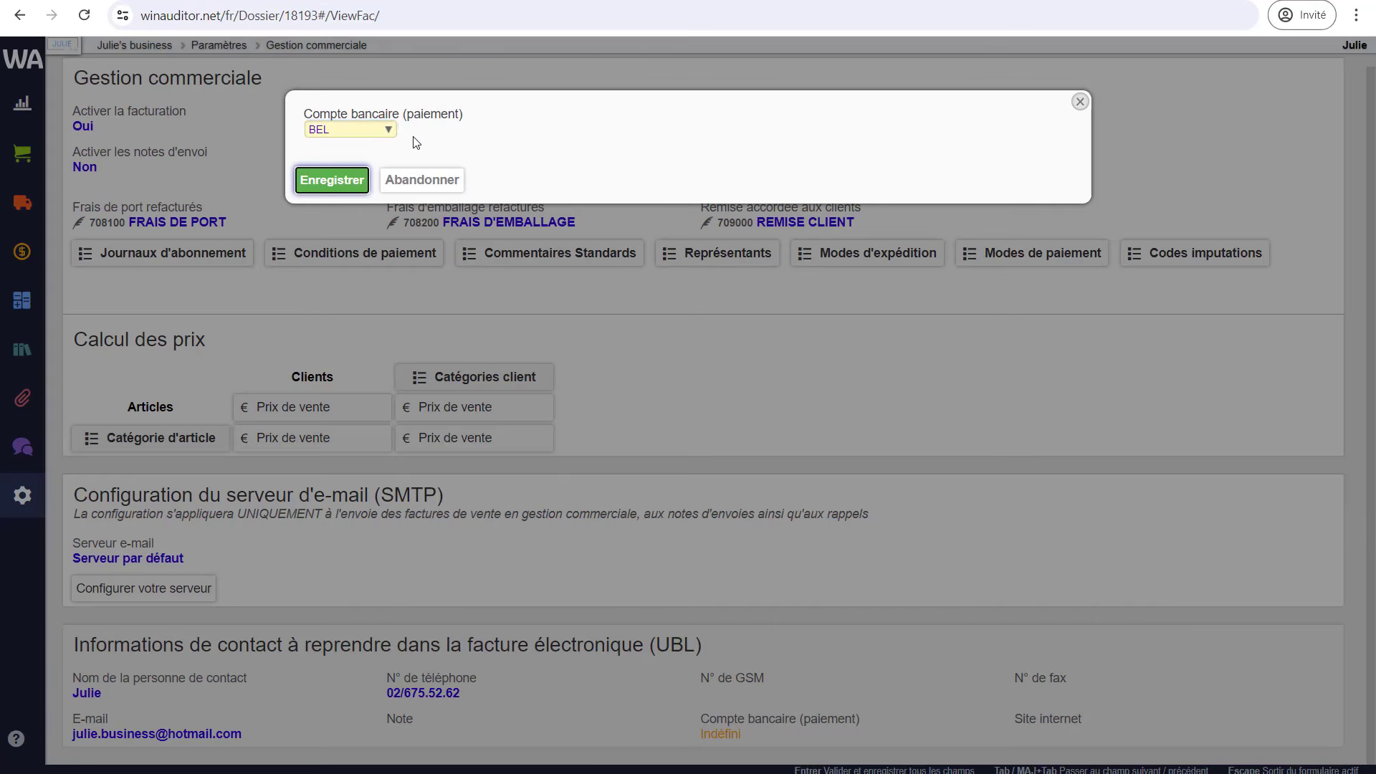
pyautogui.click(333, 181)
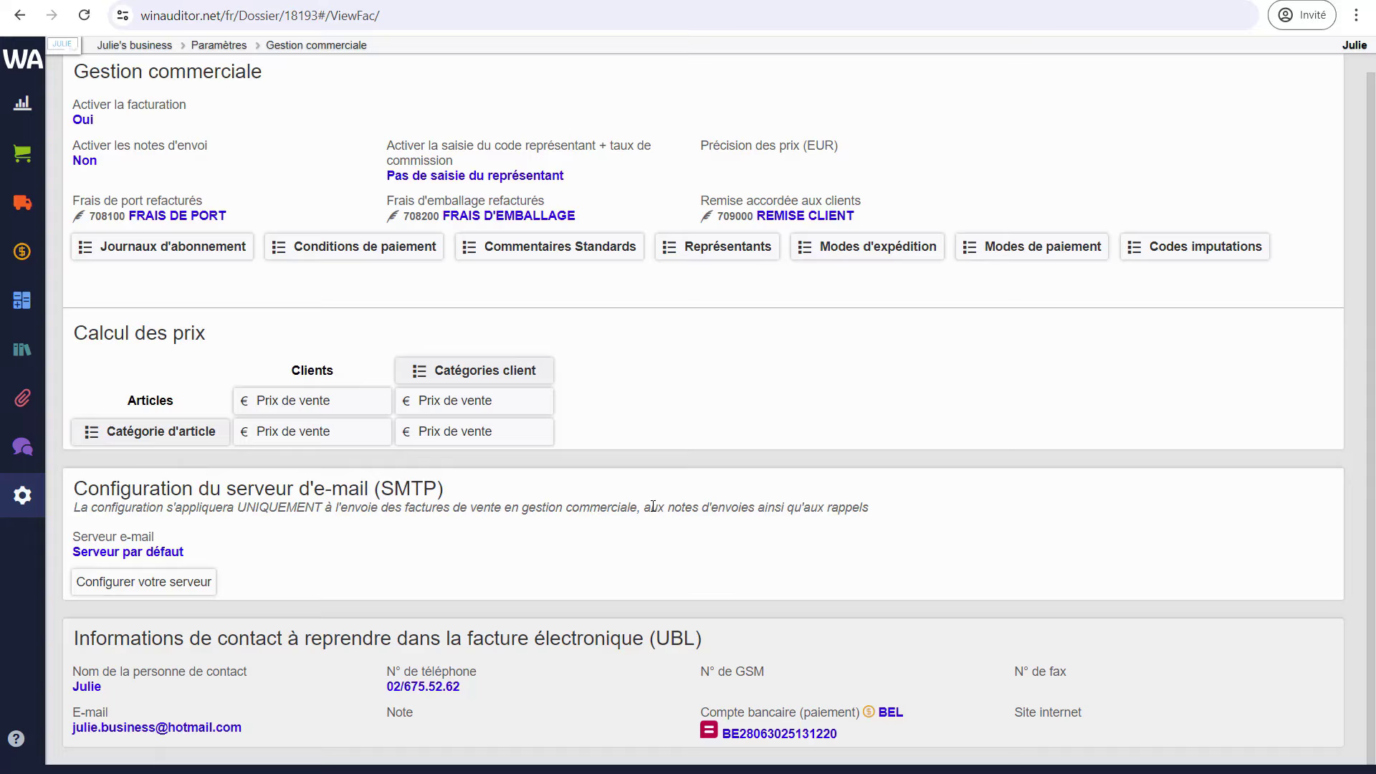
# - Add a new Facture de vente format from the Formats d'impression list
pyautogui.moveTo(22, 499)
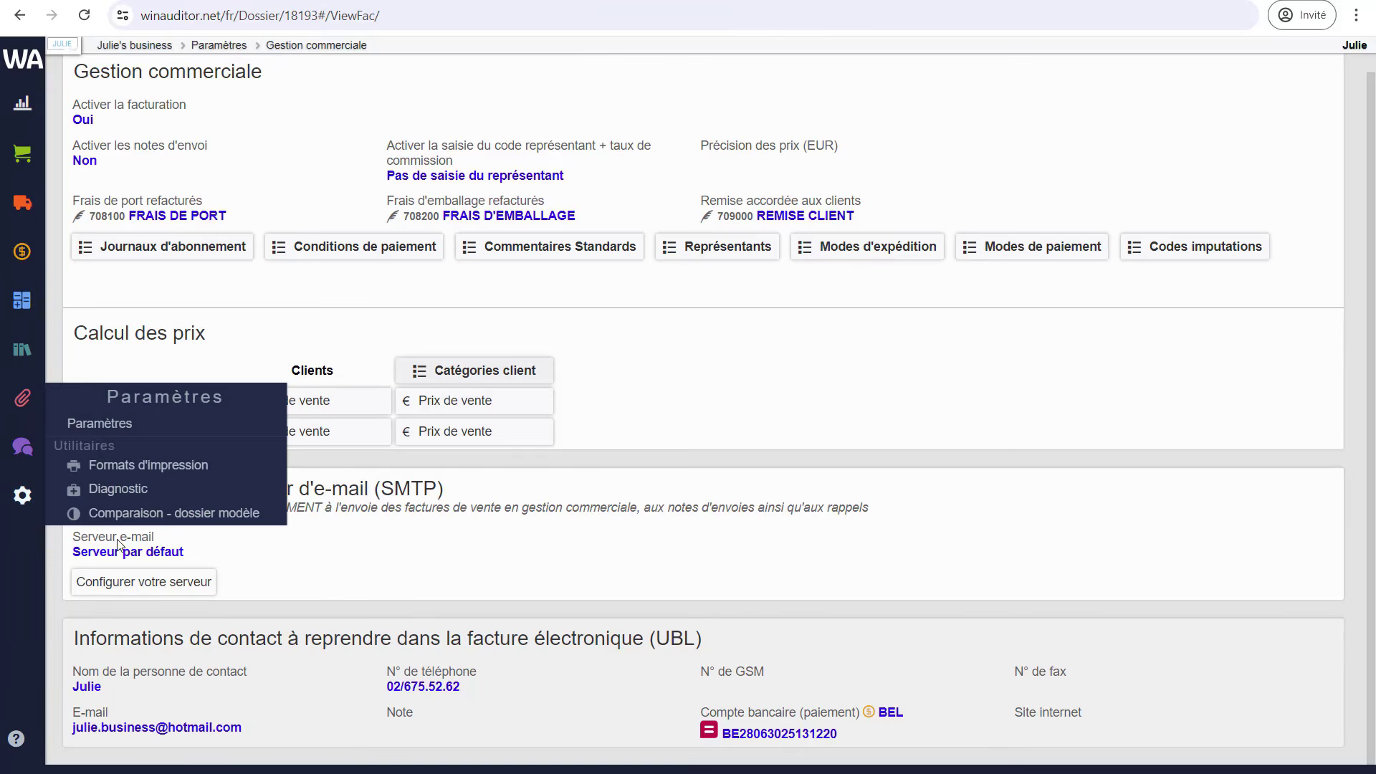
pyautogui.click(195, 470)
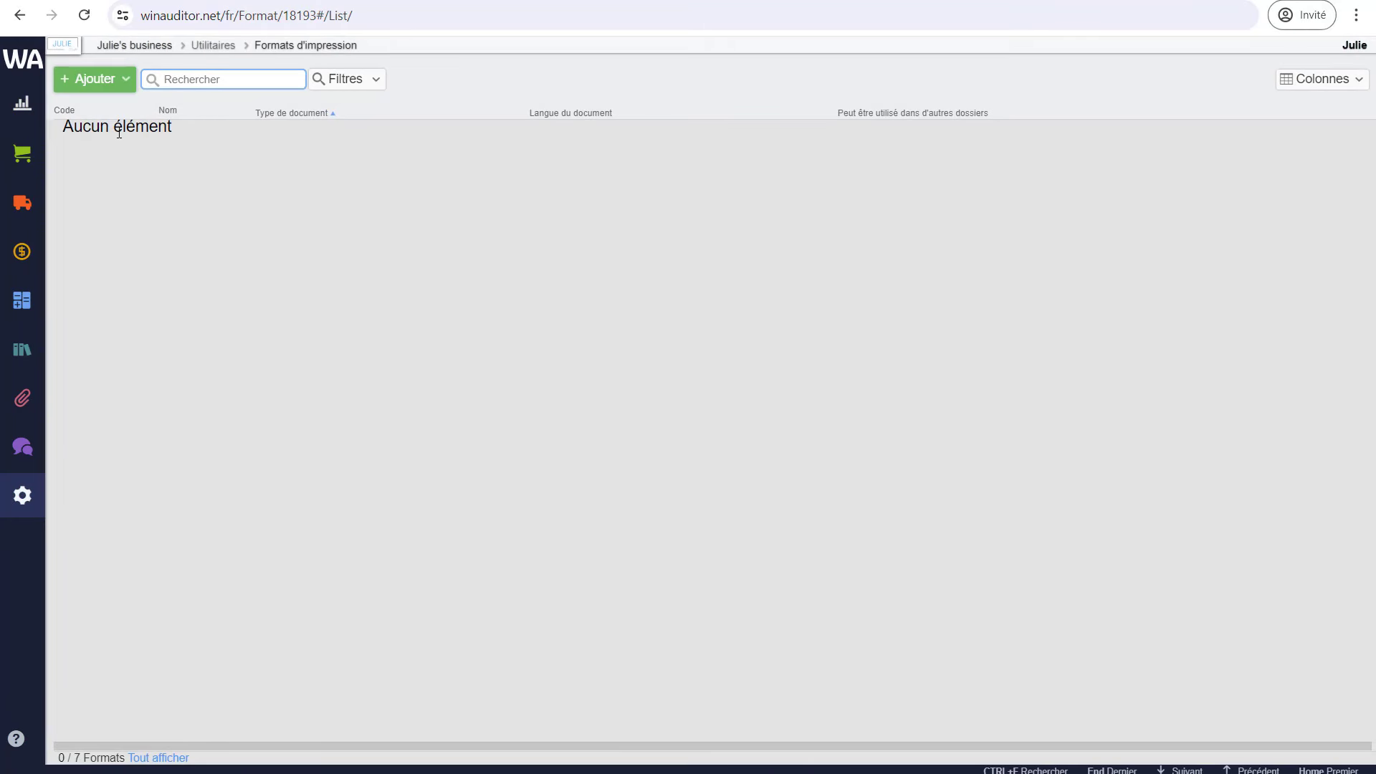
pyautogui.click(111, 88)
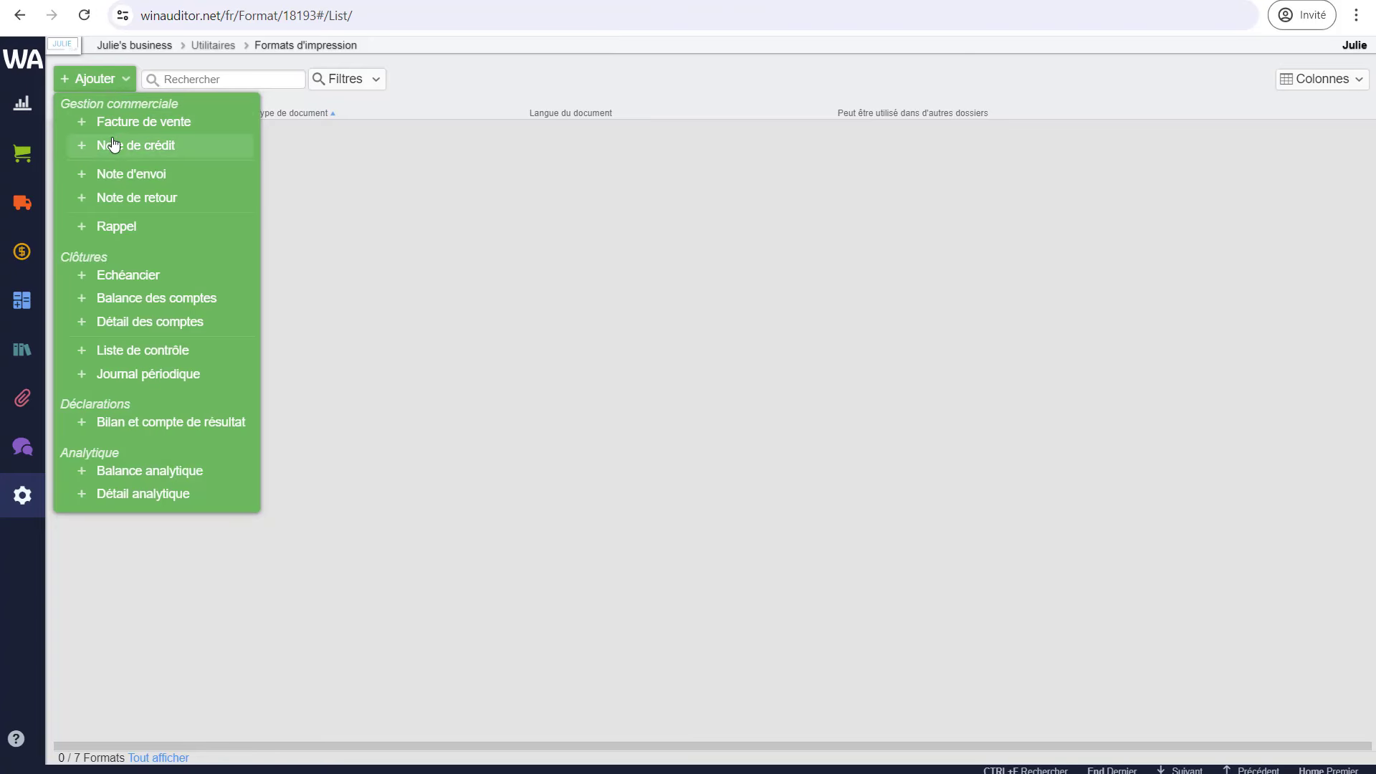
pyautogui.click(157, 132)
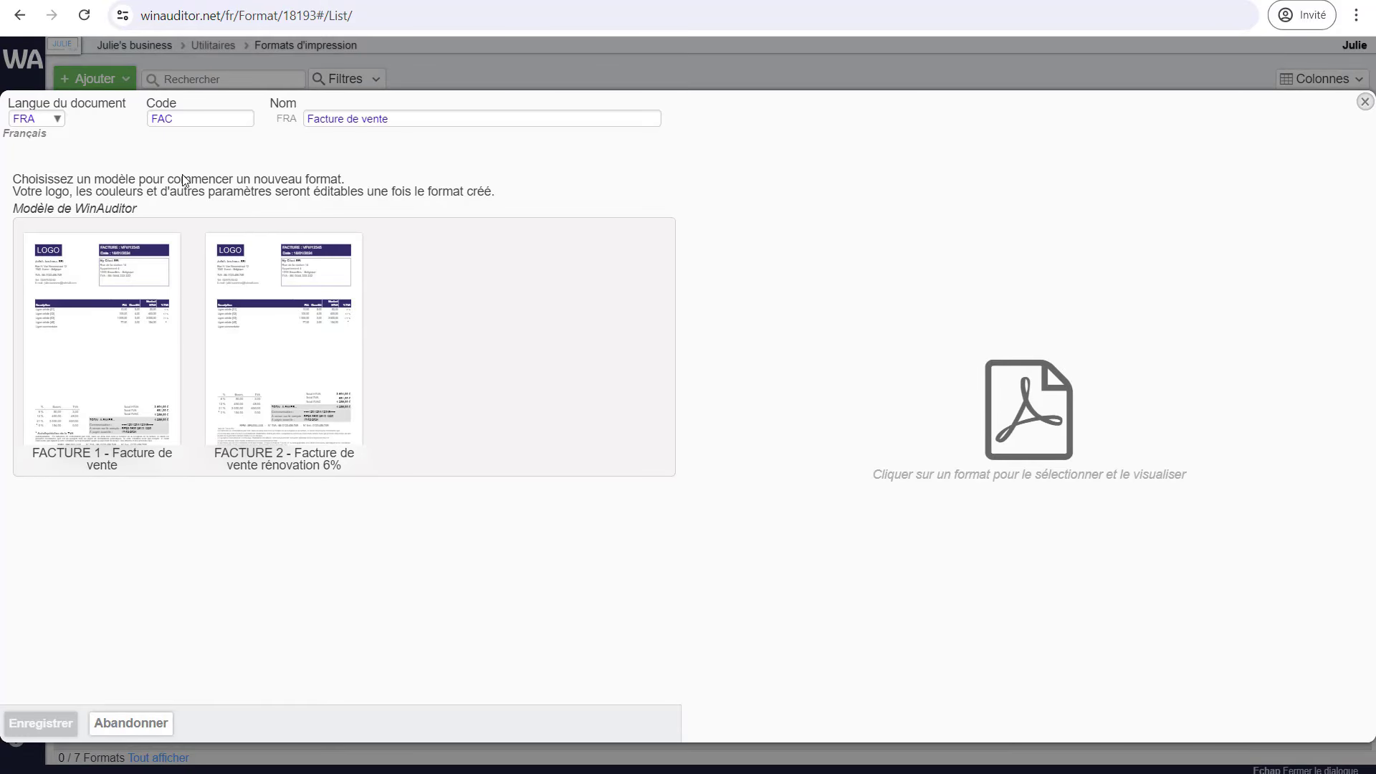
# - Save the FAC – Facture de vente format based on the FACTURE 1 template
pyautogui.click(85, 299)
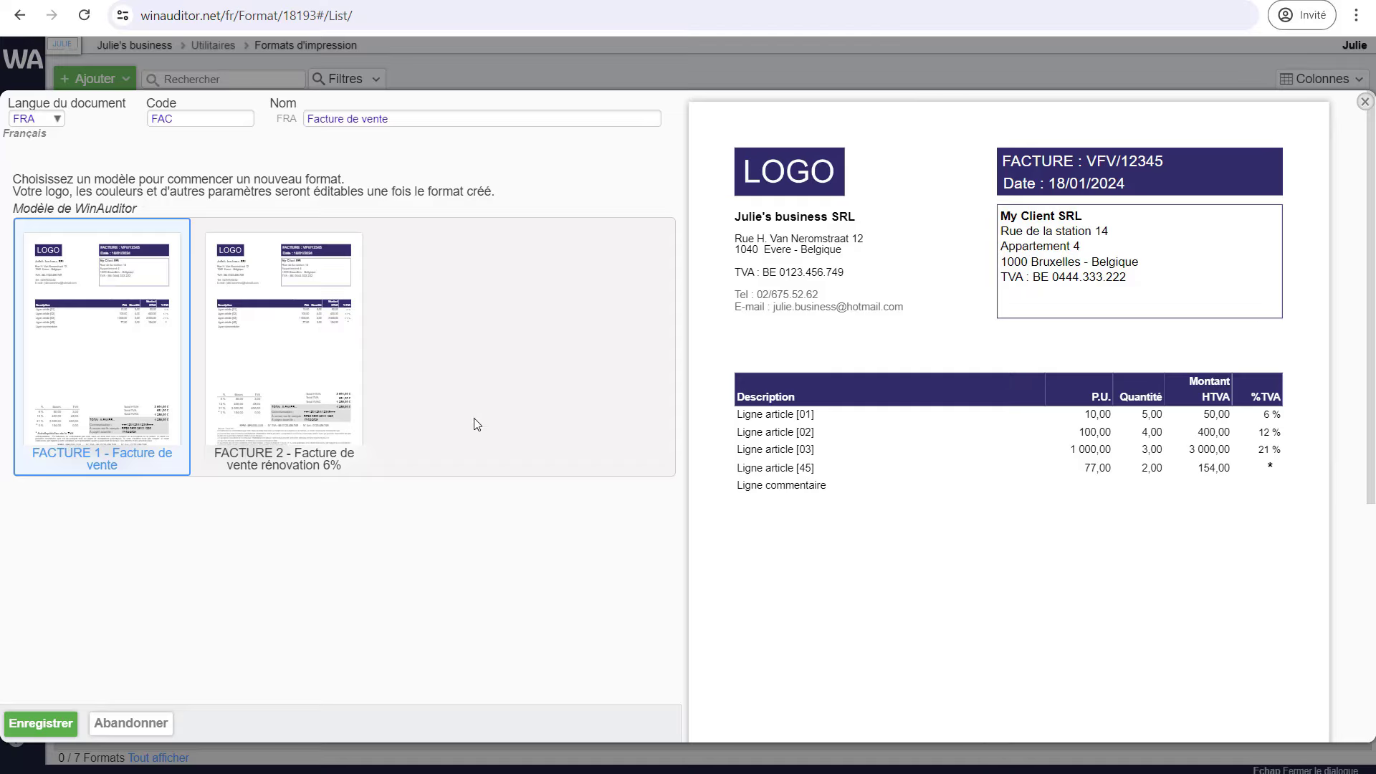
pyautogui.click(177, 120)
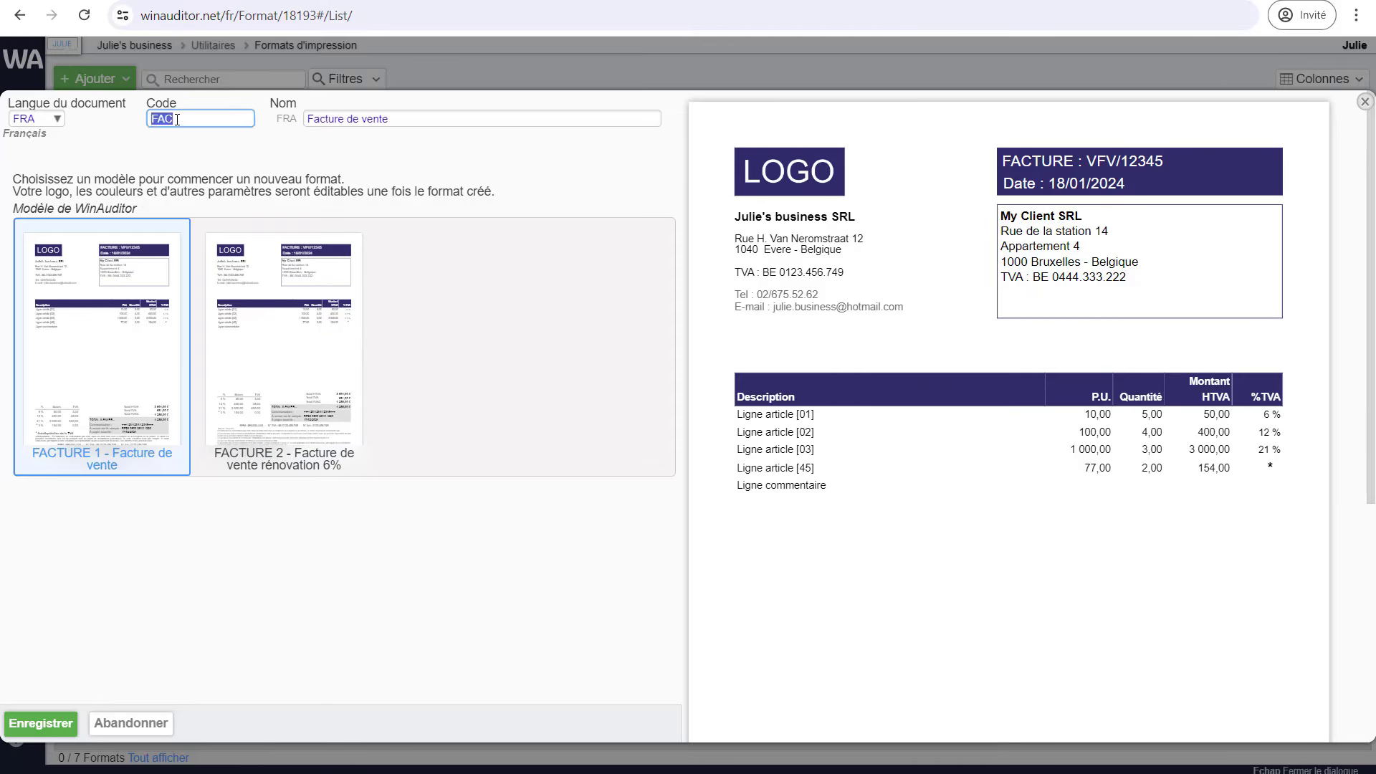
pyautogui.click(361, 117)
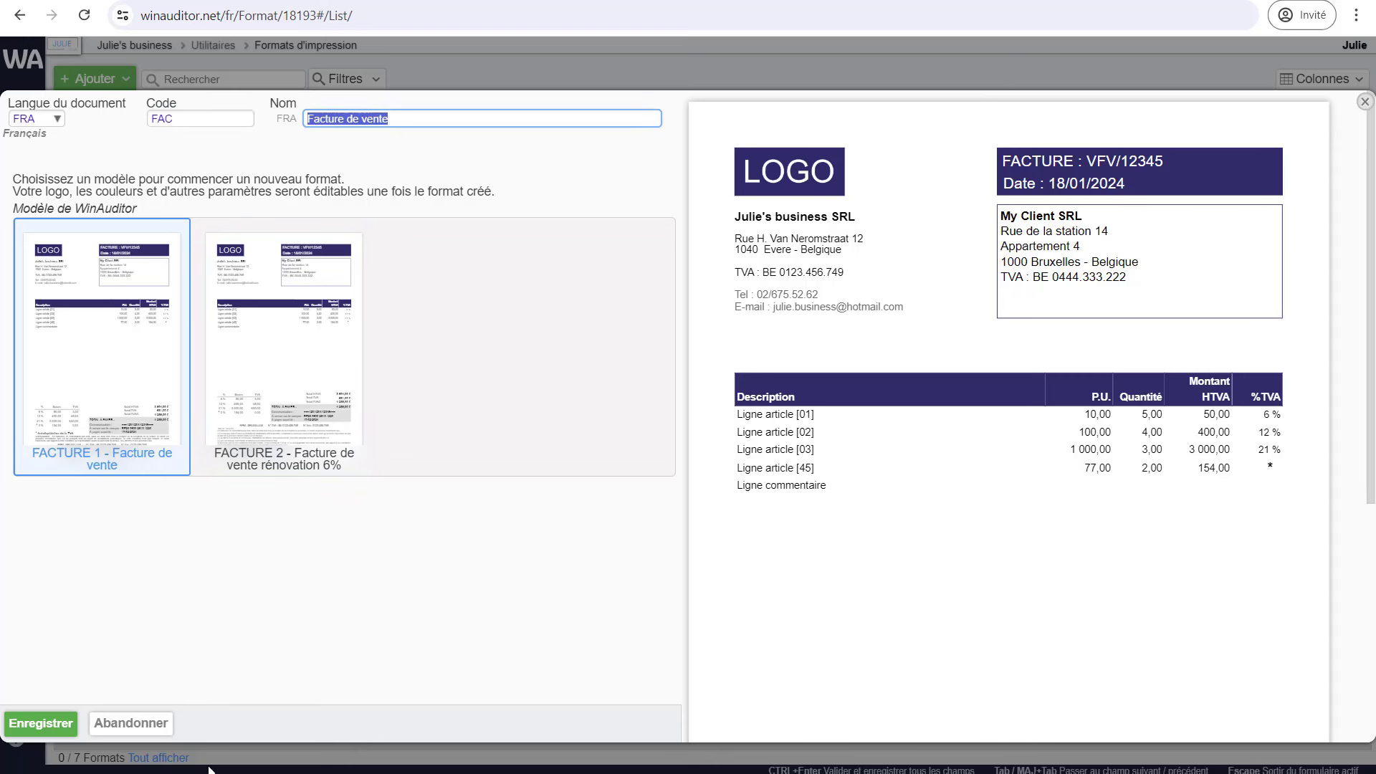
pyautogui.click(52, 727)
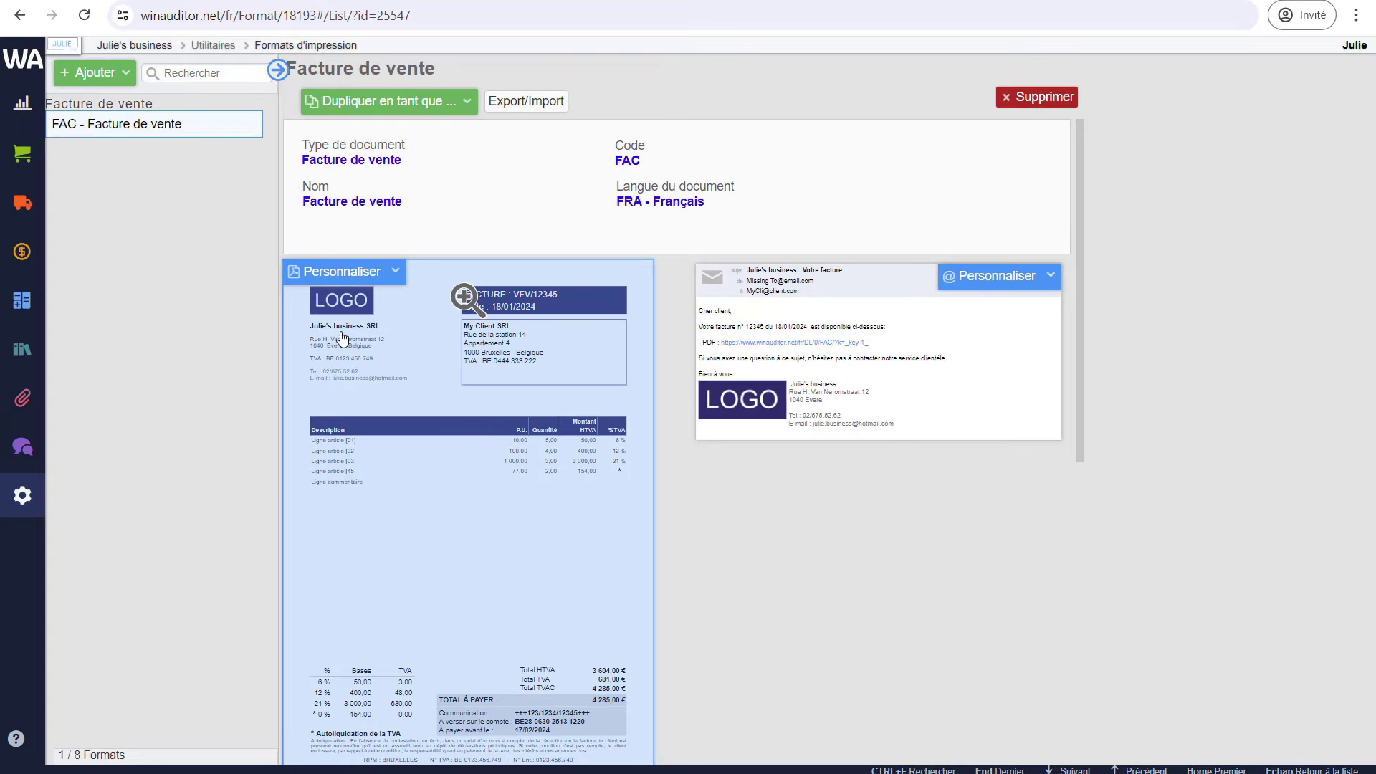
# - Open the Personnaliser layout editor on the FAC – Facture de vente PDF preview
pyautogui.click(344, 280)
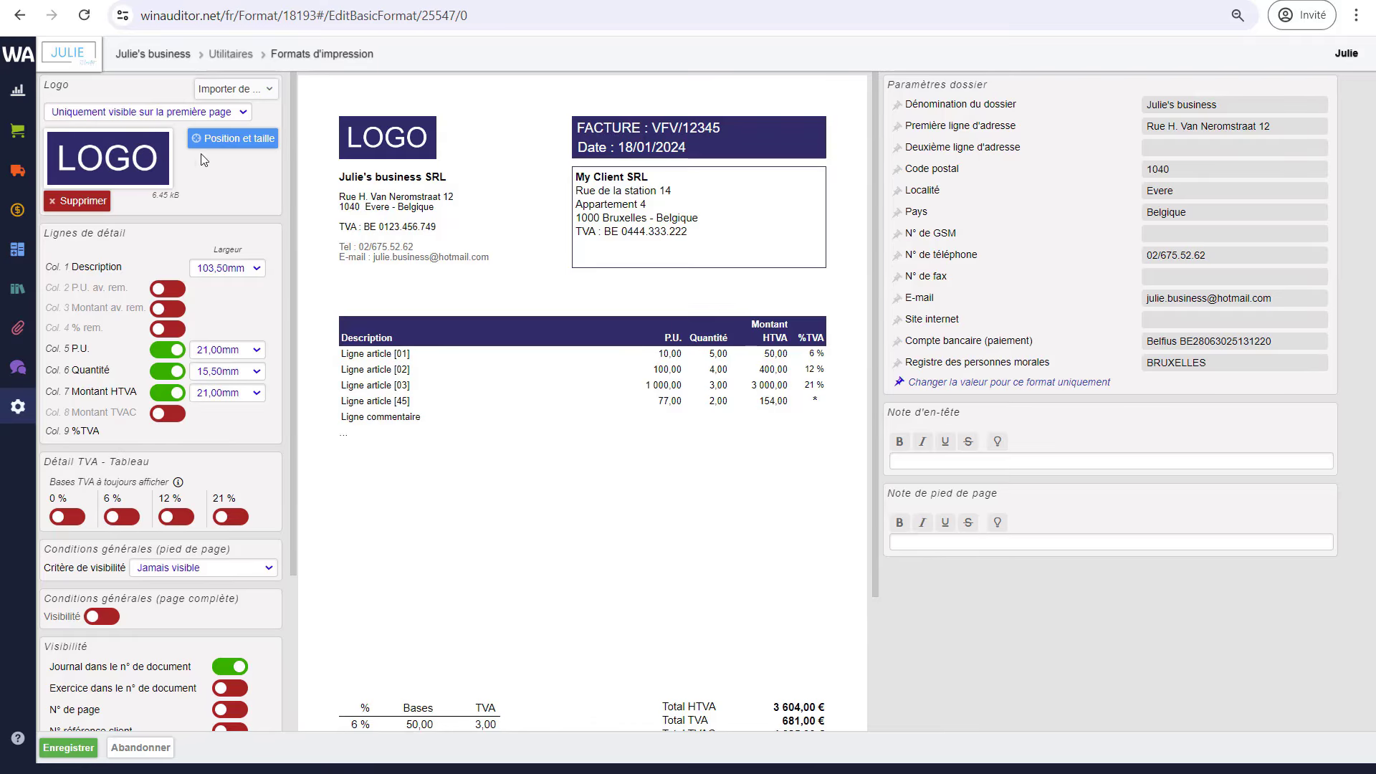
# - Use the dossier's own logo on the invoice instead of an imported file
pyautogui.click(243, 91)
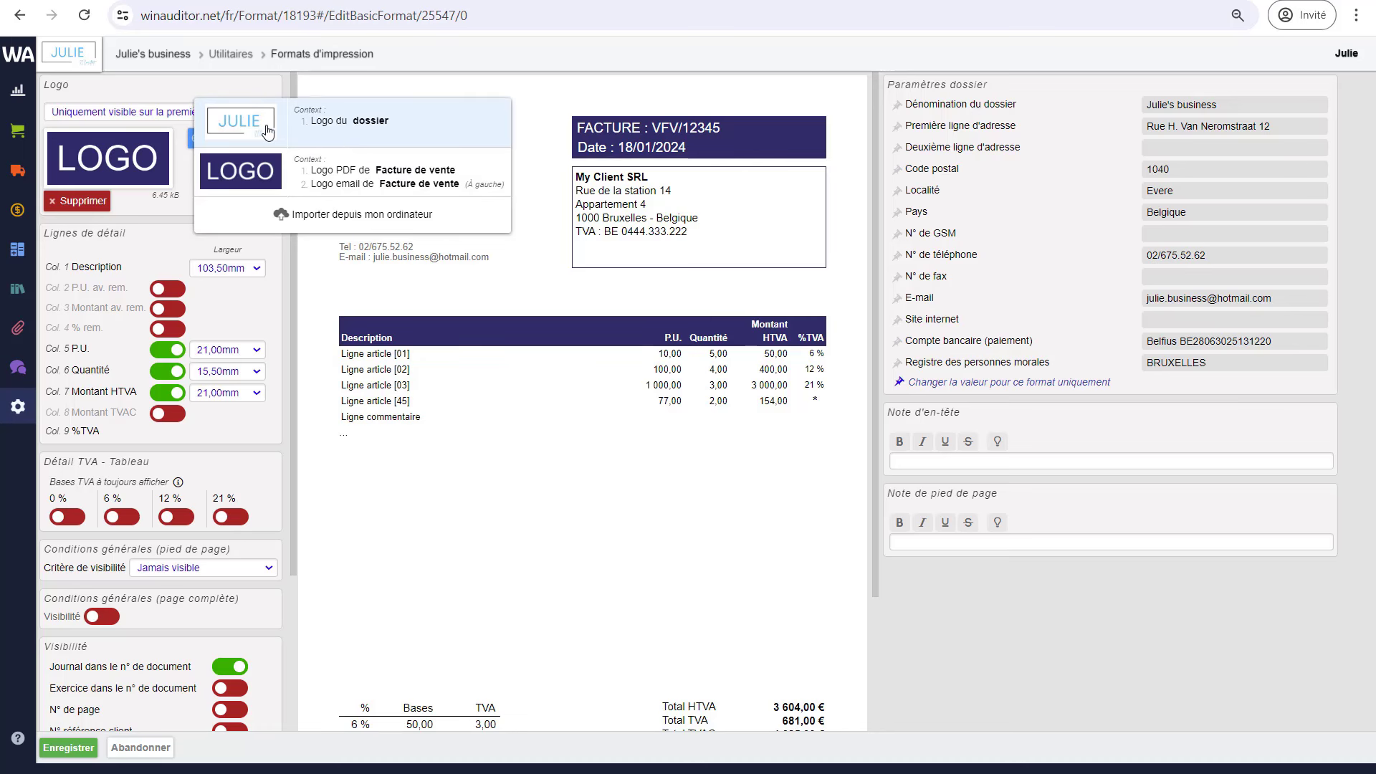
pyautogui.click(302, 219)
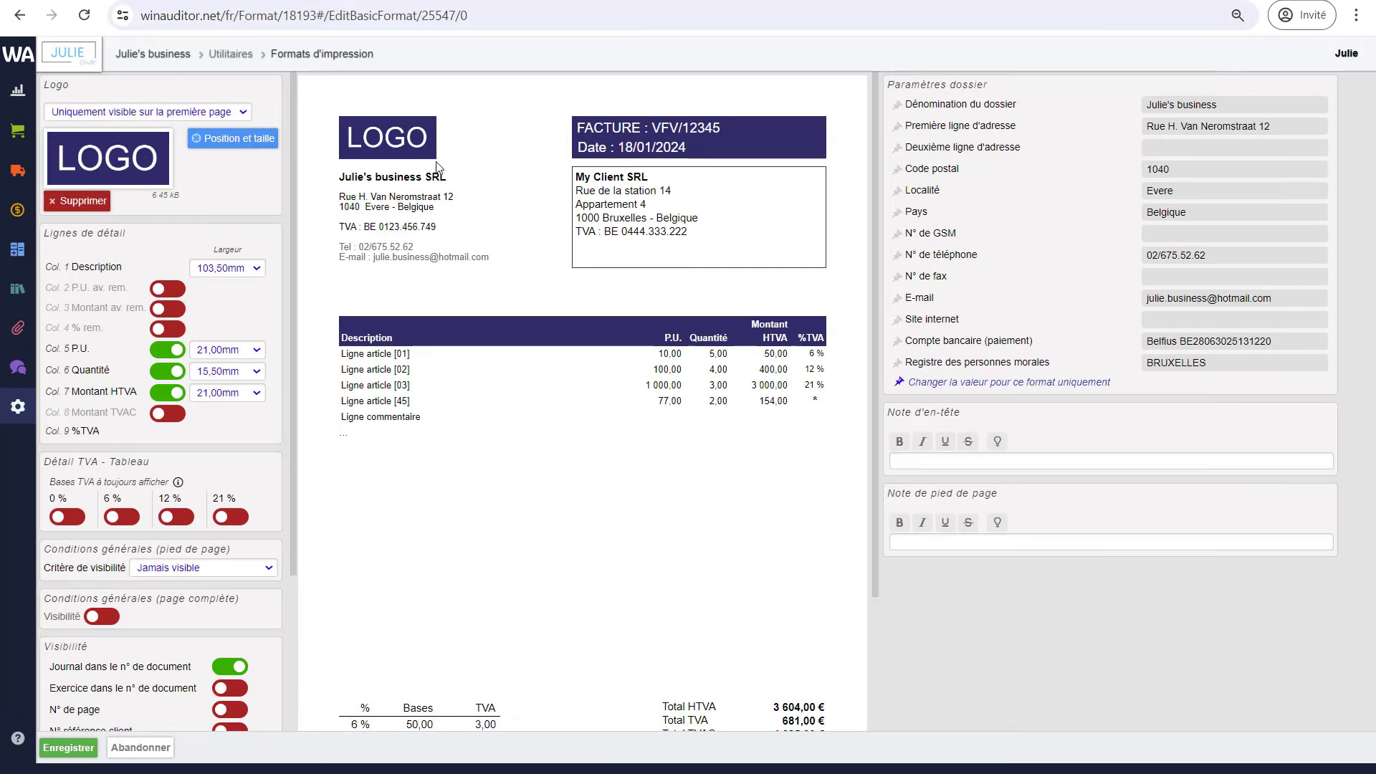
pyautogui.click(253, 93)
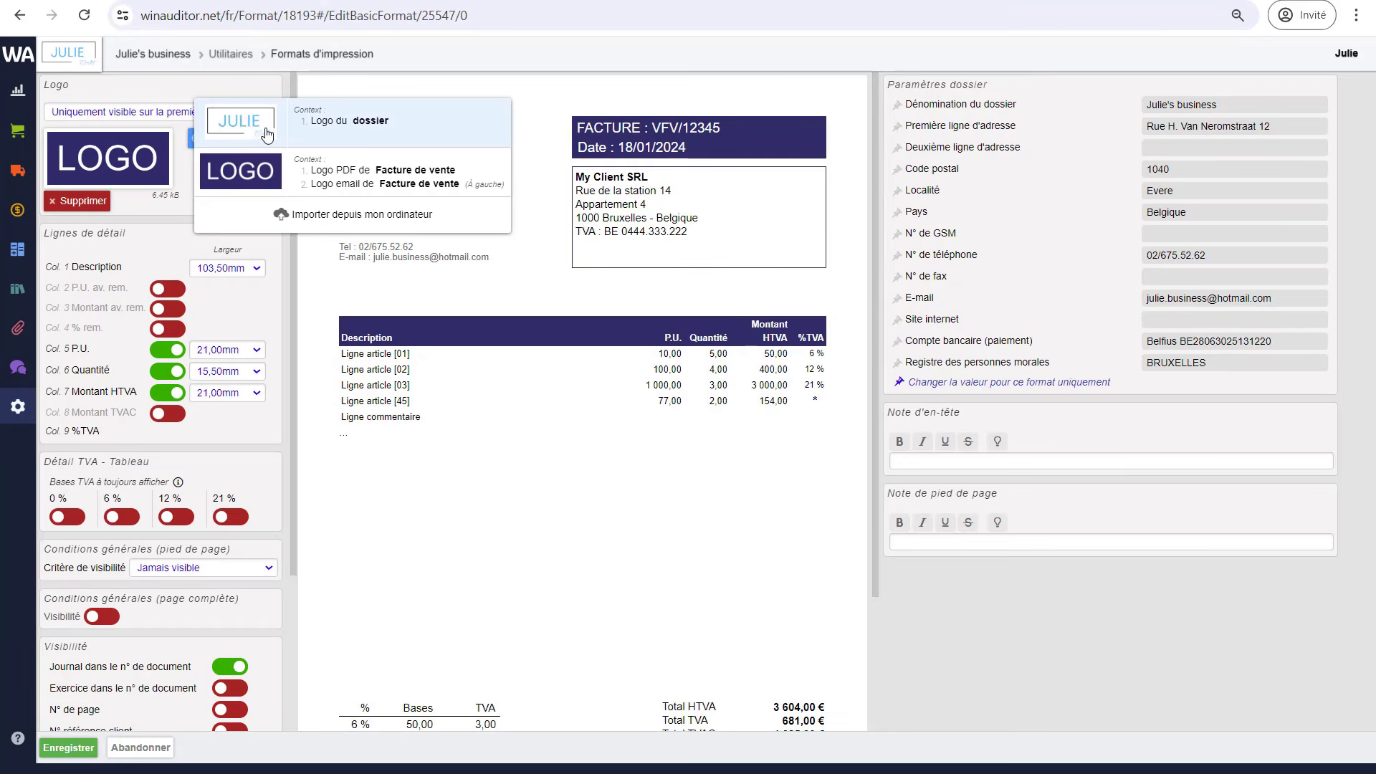
pyautogui.click(267, 136)
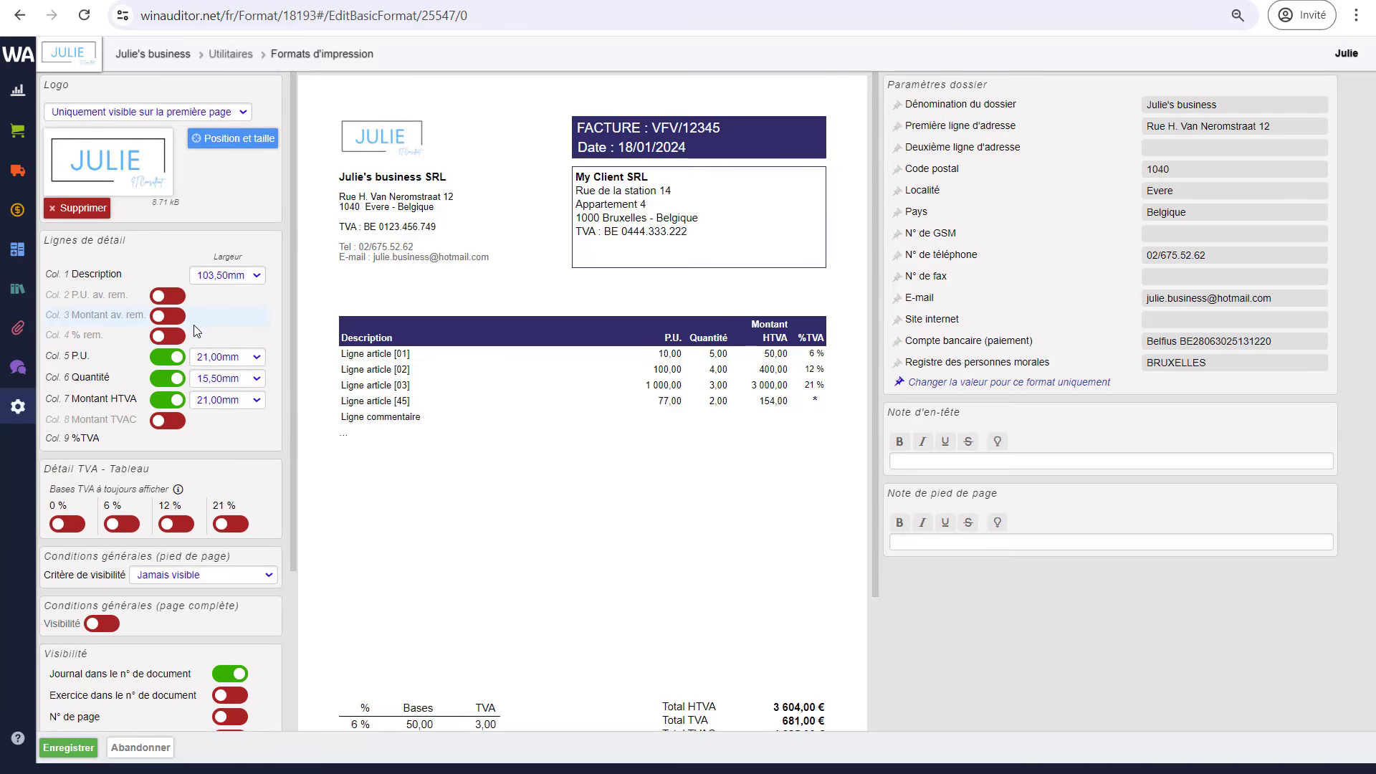
# - Enlarge the logo slightly, apply its new position and size
pyautogui.click(236, 138)
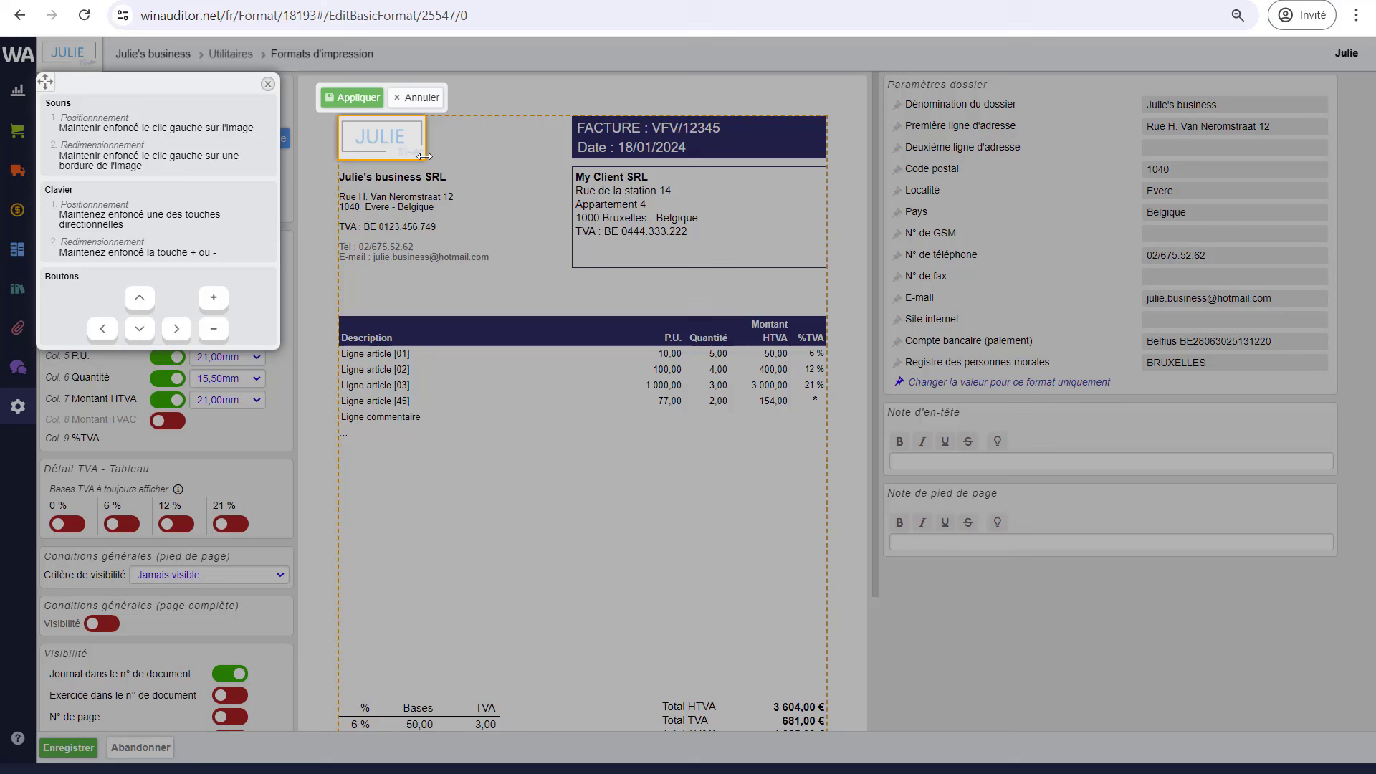
pyautogui.moveTo(424, 159); pyautogui.dragTo(447, 170)
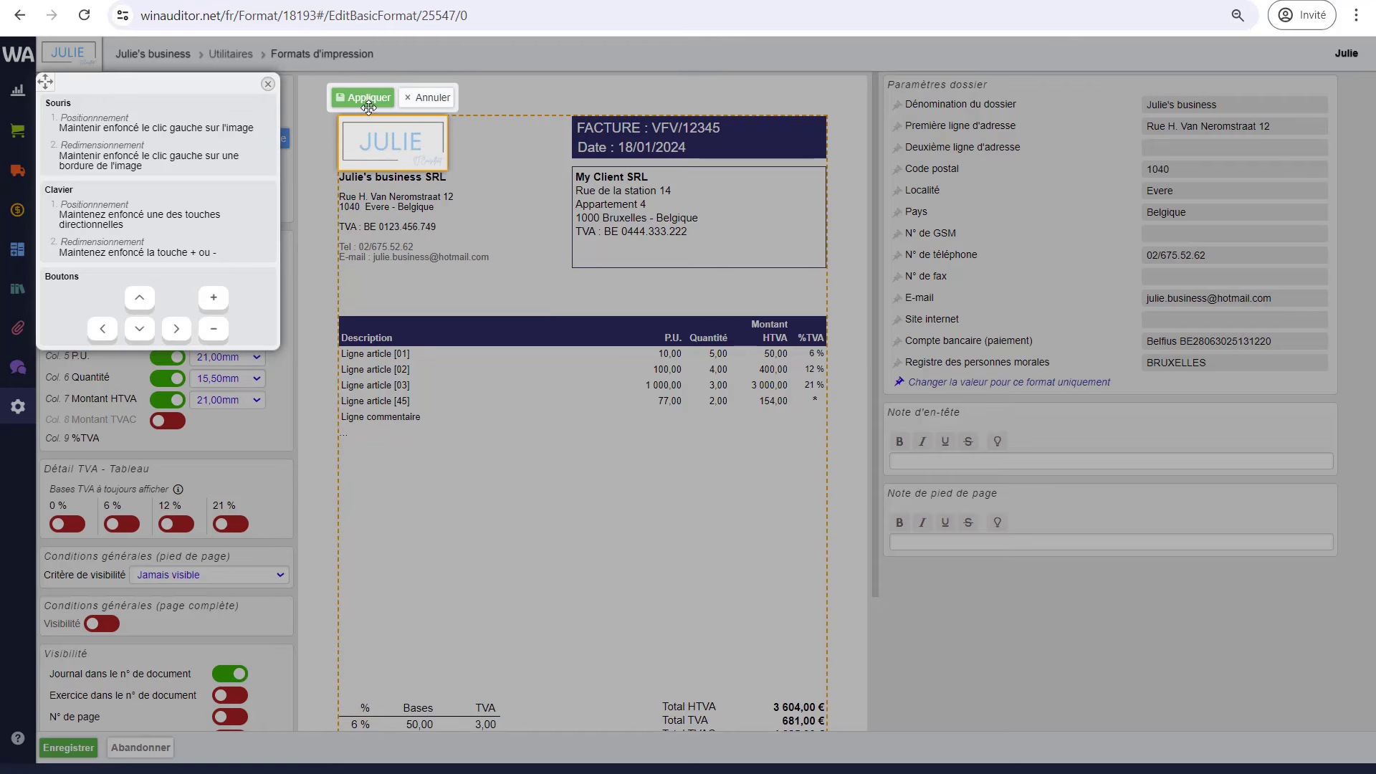
pyautogui.click(368, 104)
pyautogui.click(154, 112)
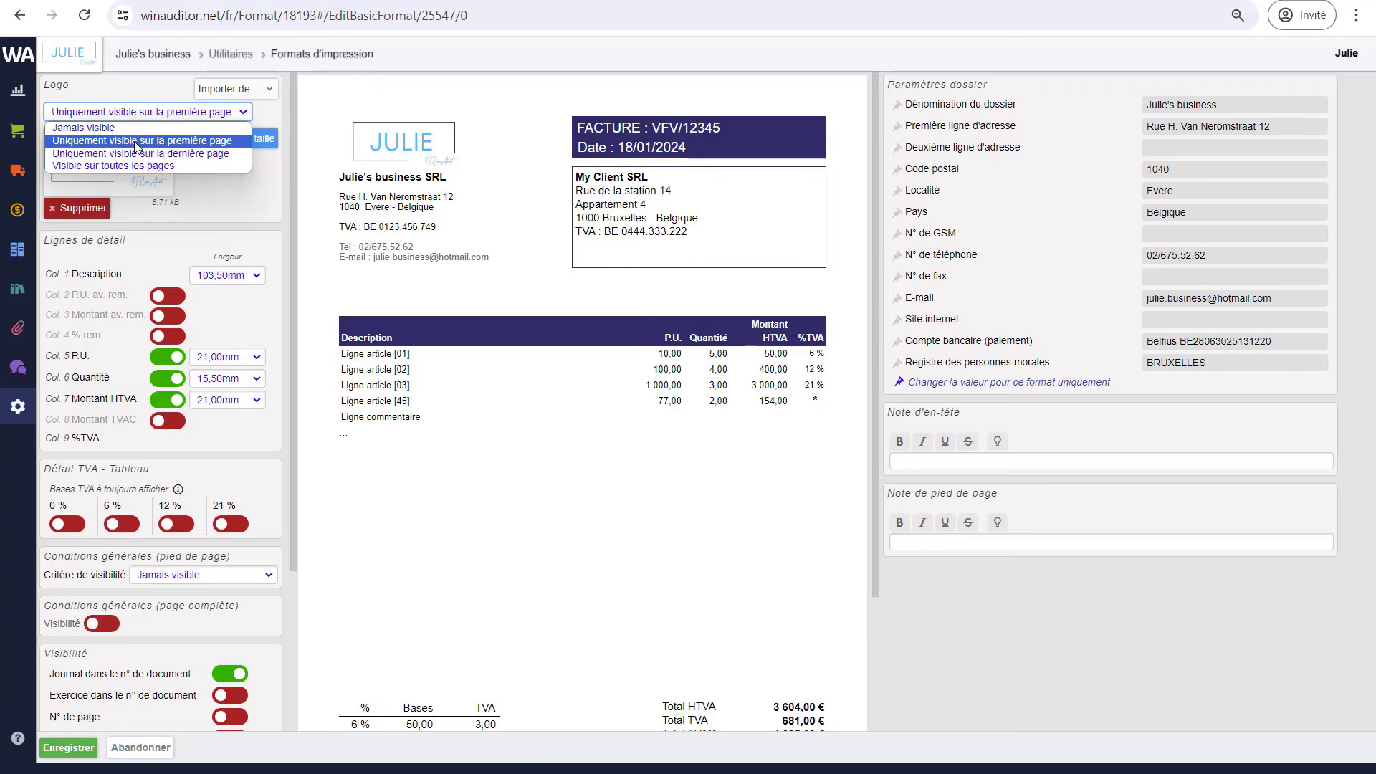
# - Keep the logo on the first page only and add the Montant TVAC column at 14,50mm
pyautogui.click(136, 146)
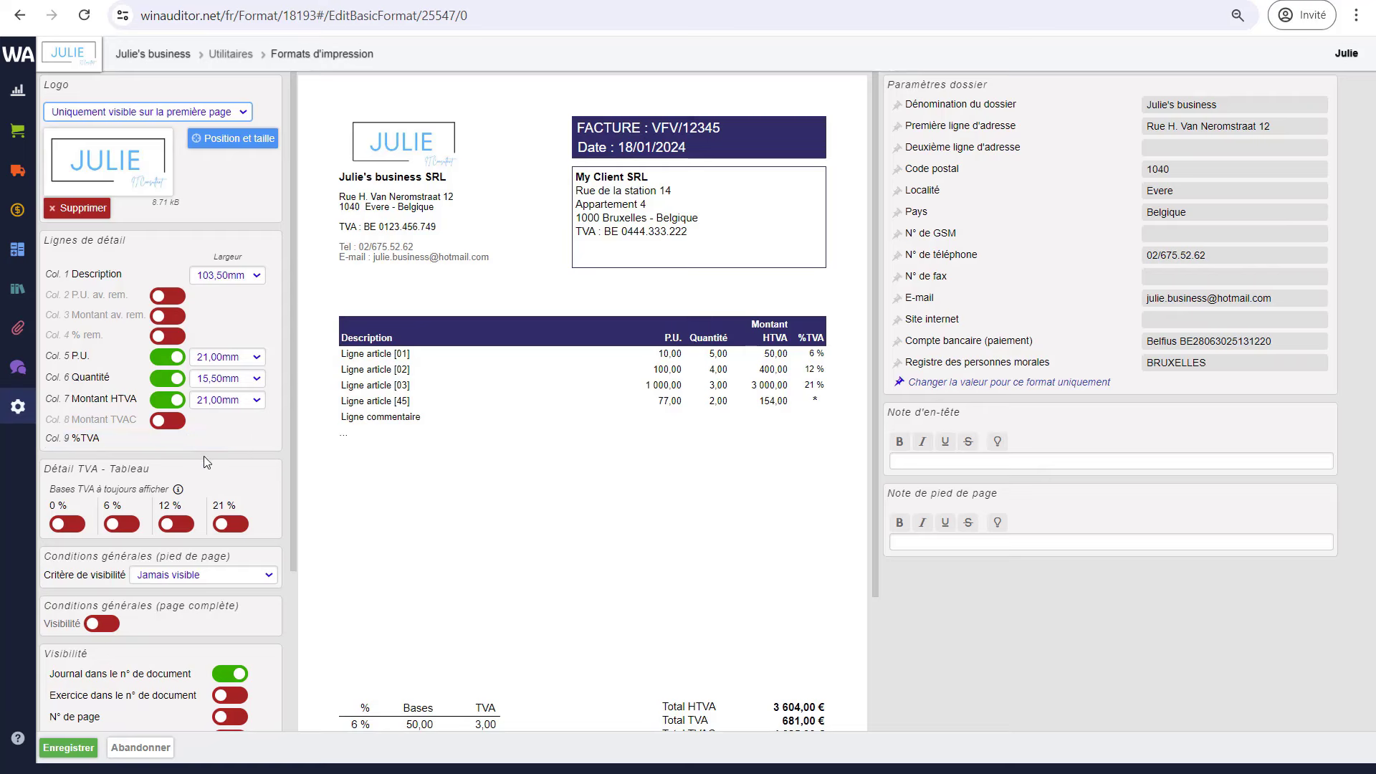
pyautogui.click(169, 421)
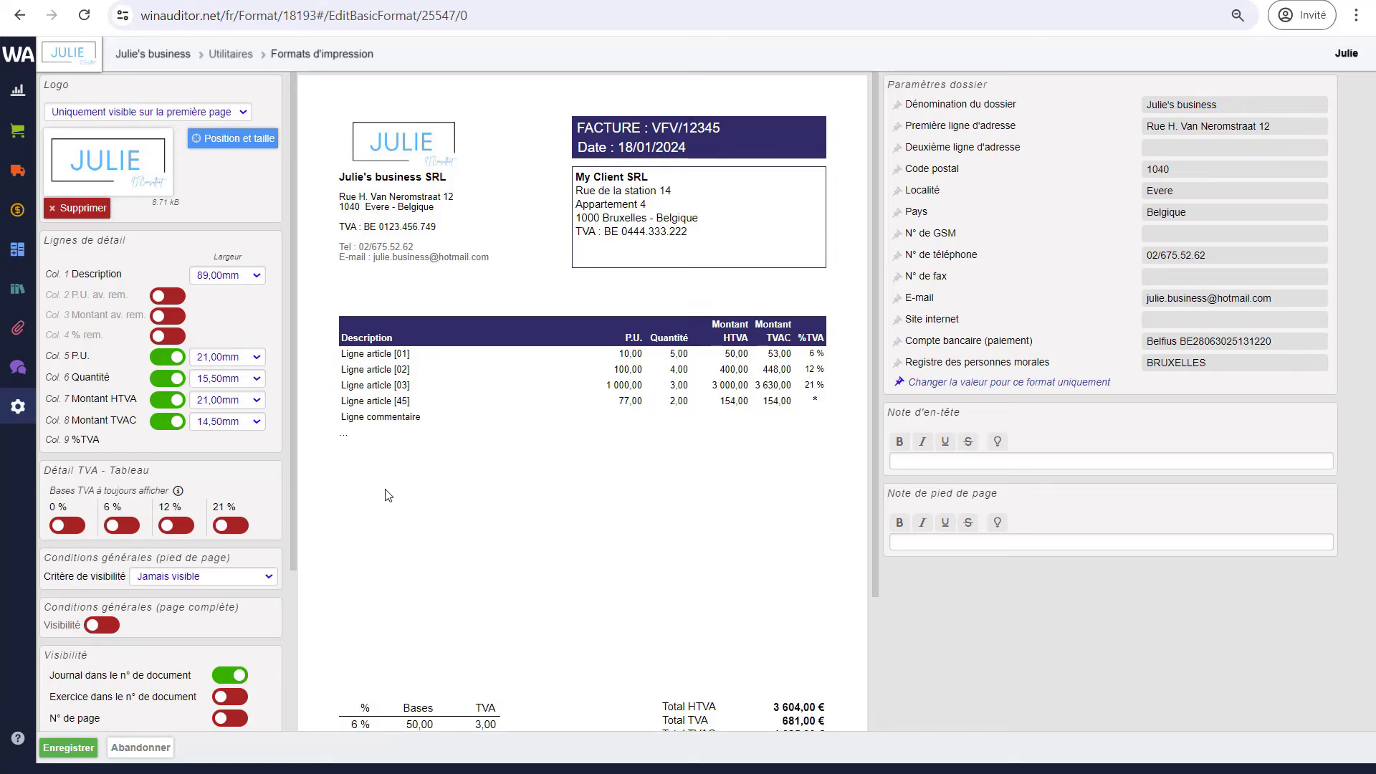
pyautogui.click(251, 427)
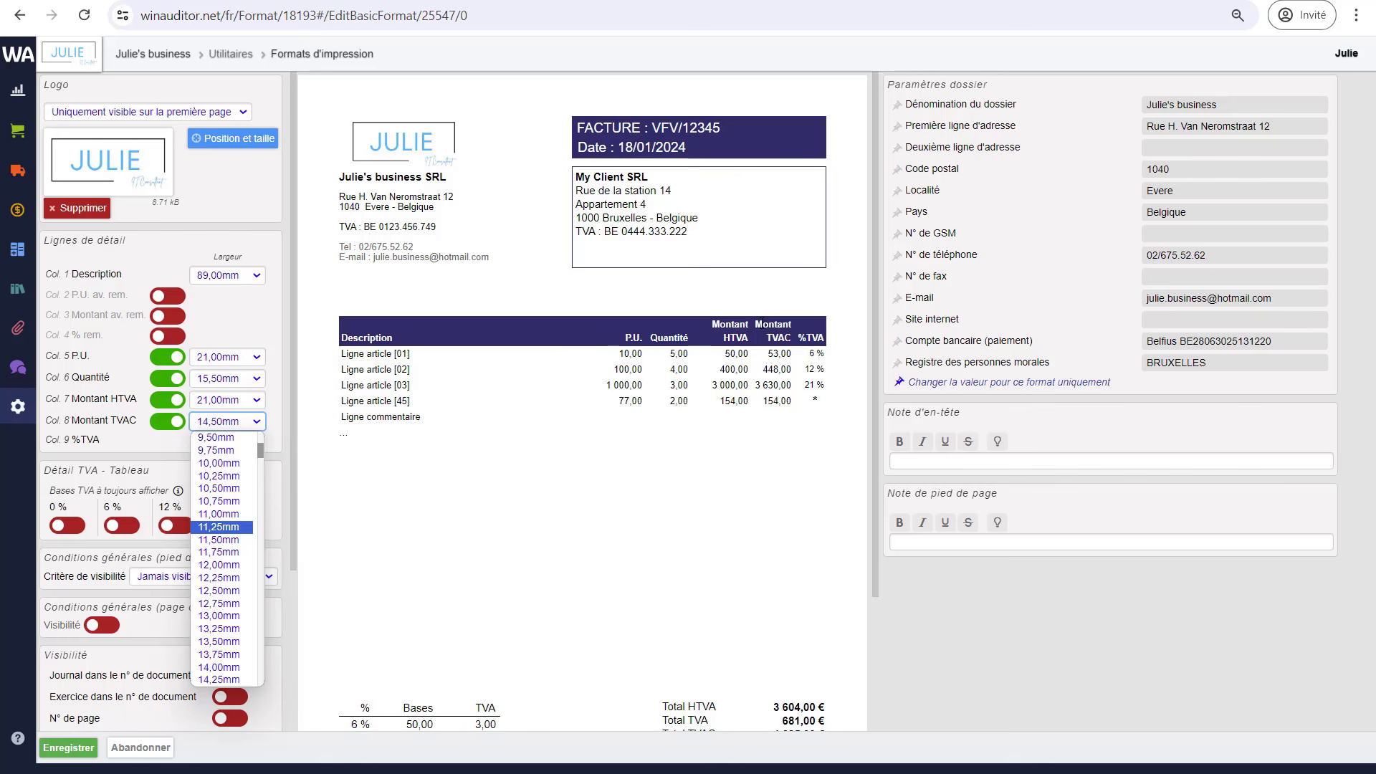
pyautogui.click(272, 342)
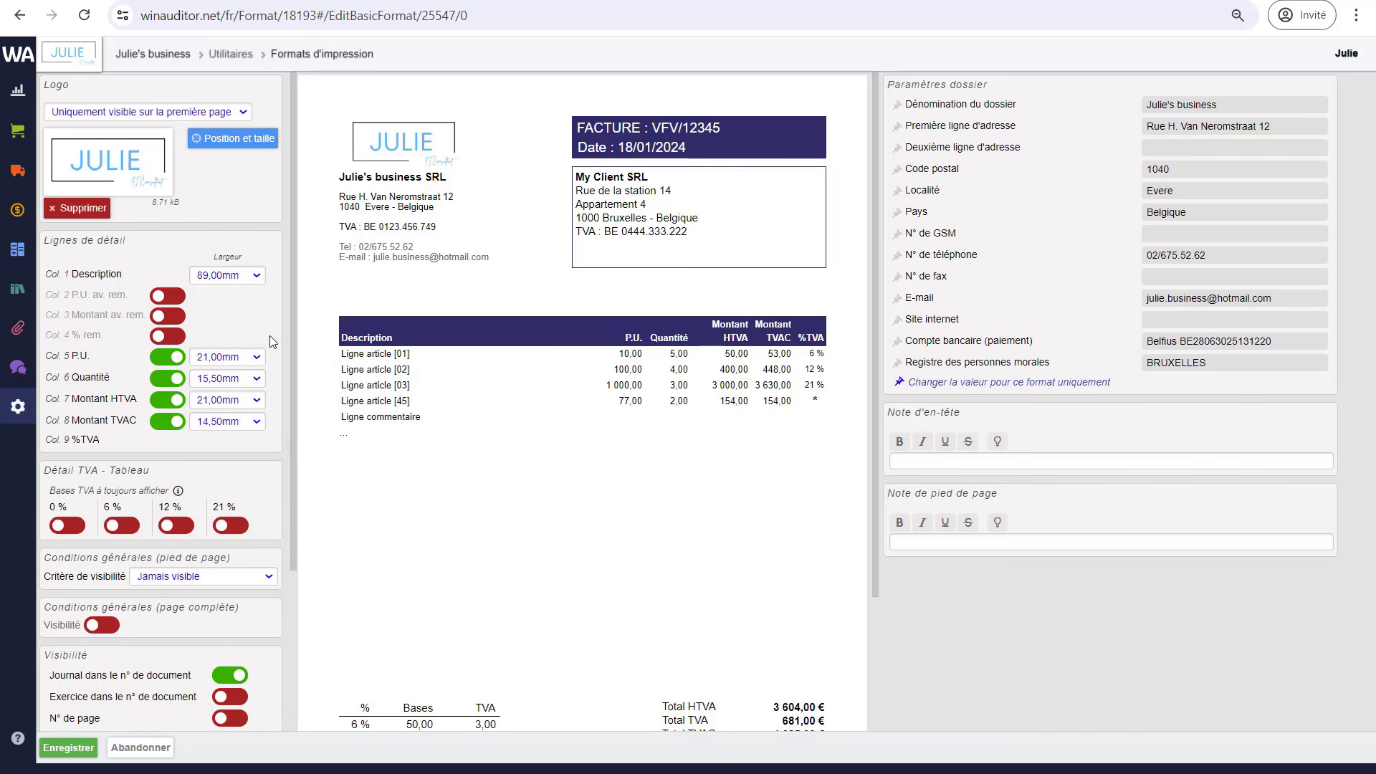
pyautogui.scroll(-1, 191, 481)
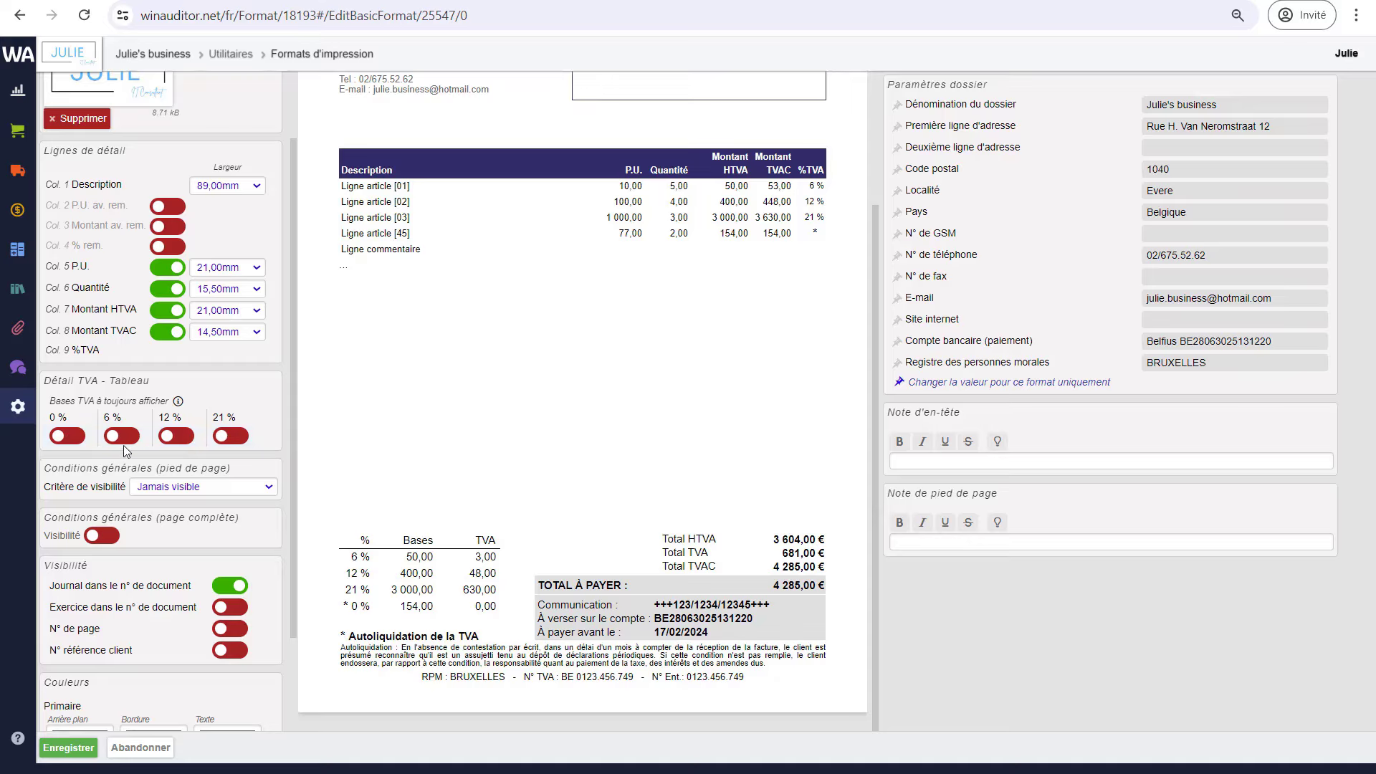
pyautogui.moveTo(180, 407)
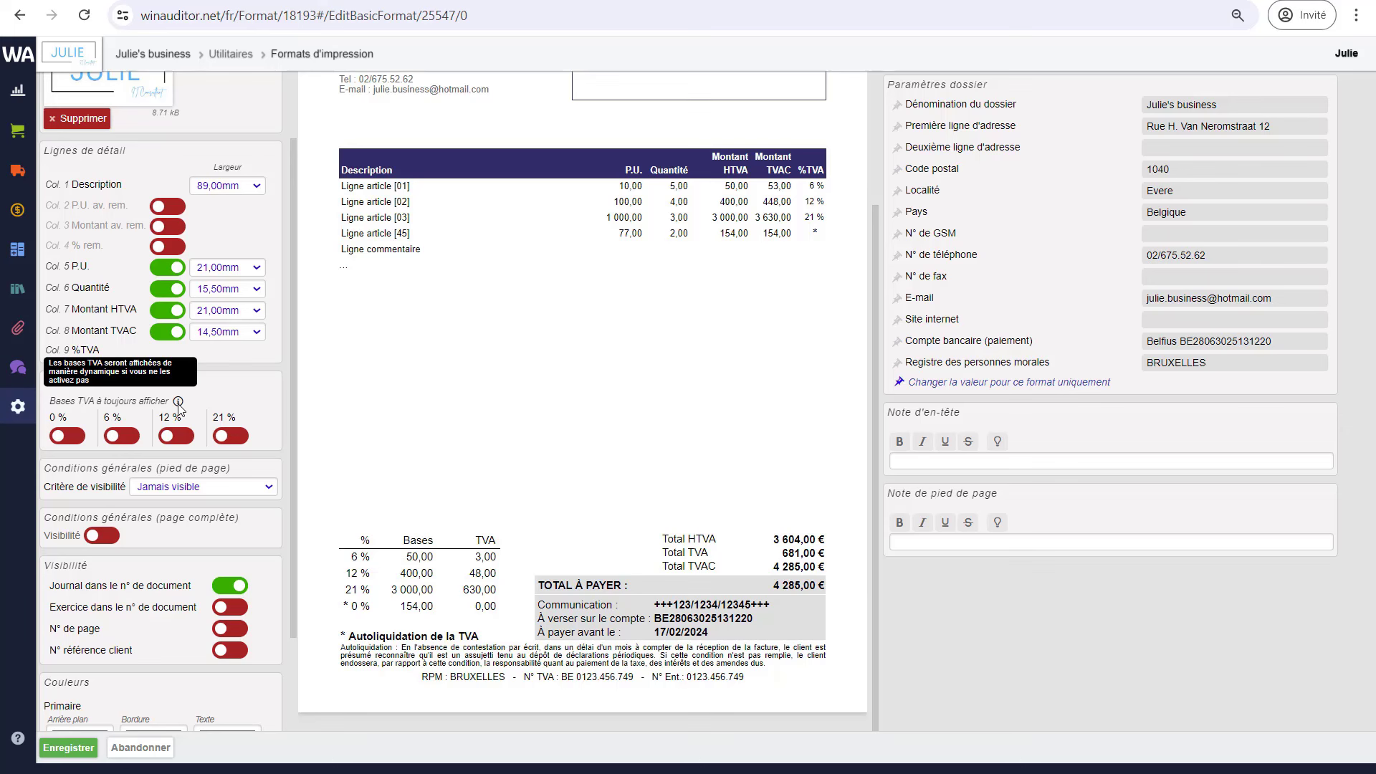
pyautogui.click(122, 436)
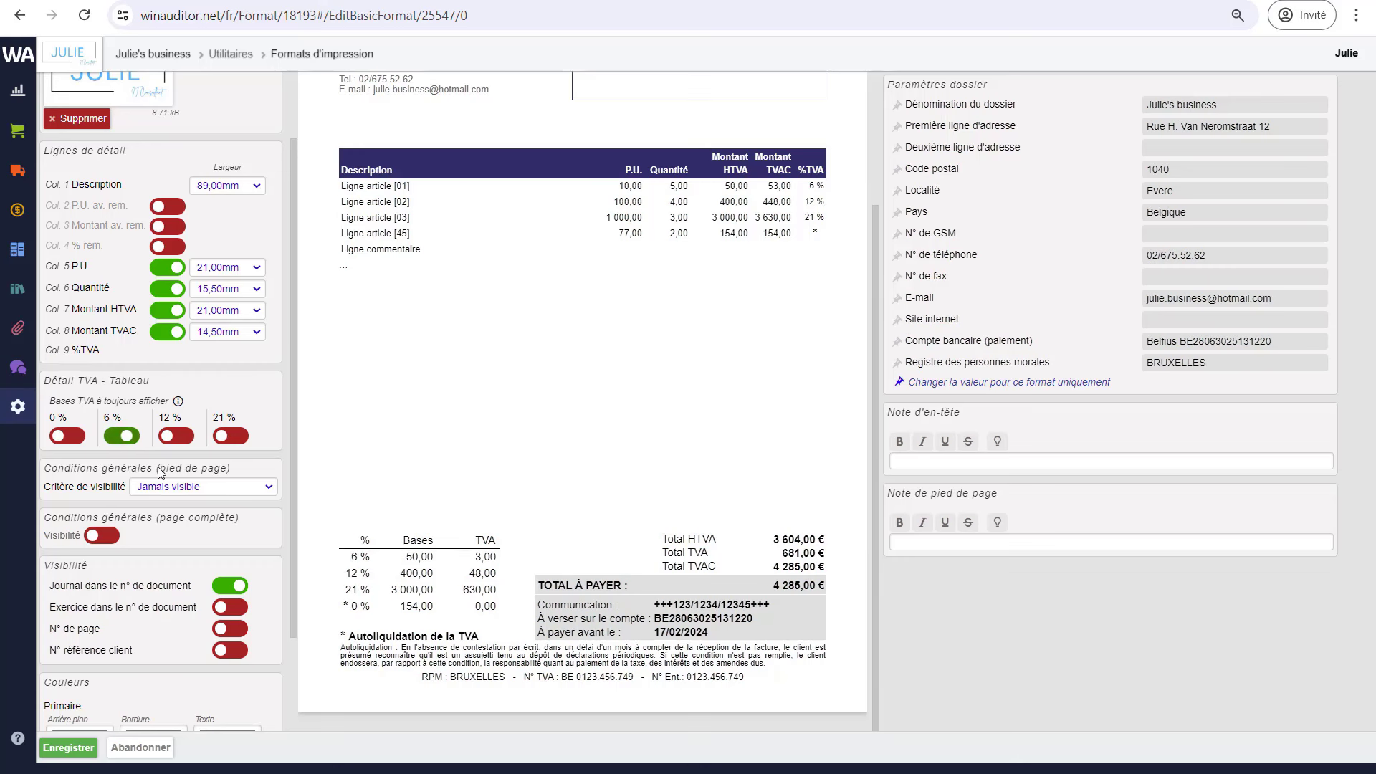
pyautogui.click(122, 437)
pyautogui.scroll(-1, 191, 548)
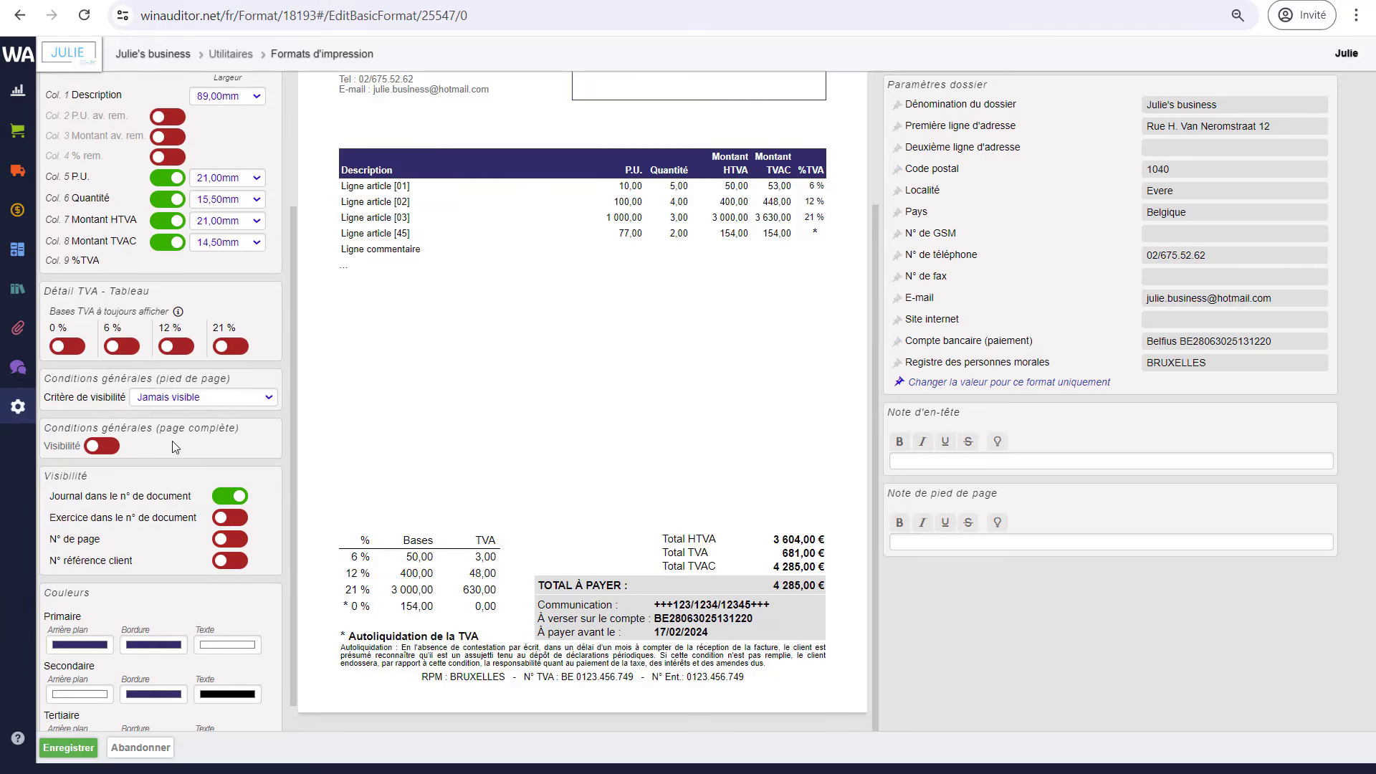
# - Restrict the footer Conditions générales to 'Uniquement visible sur la première page'
pyautogui.click(189, 399)
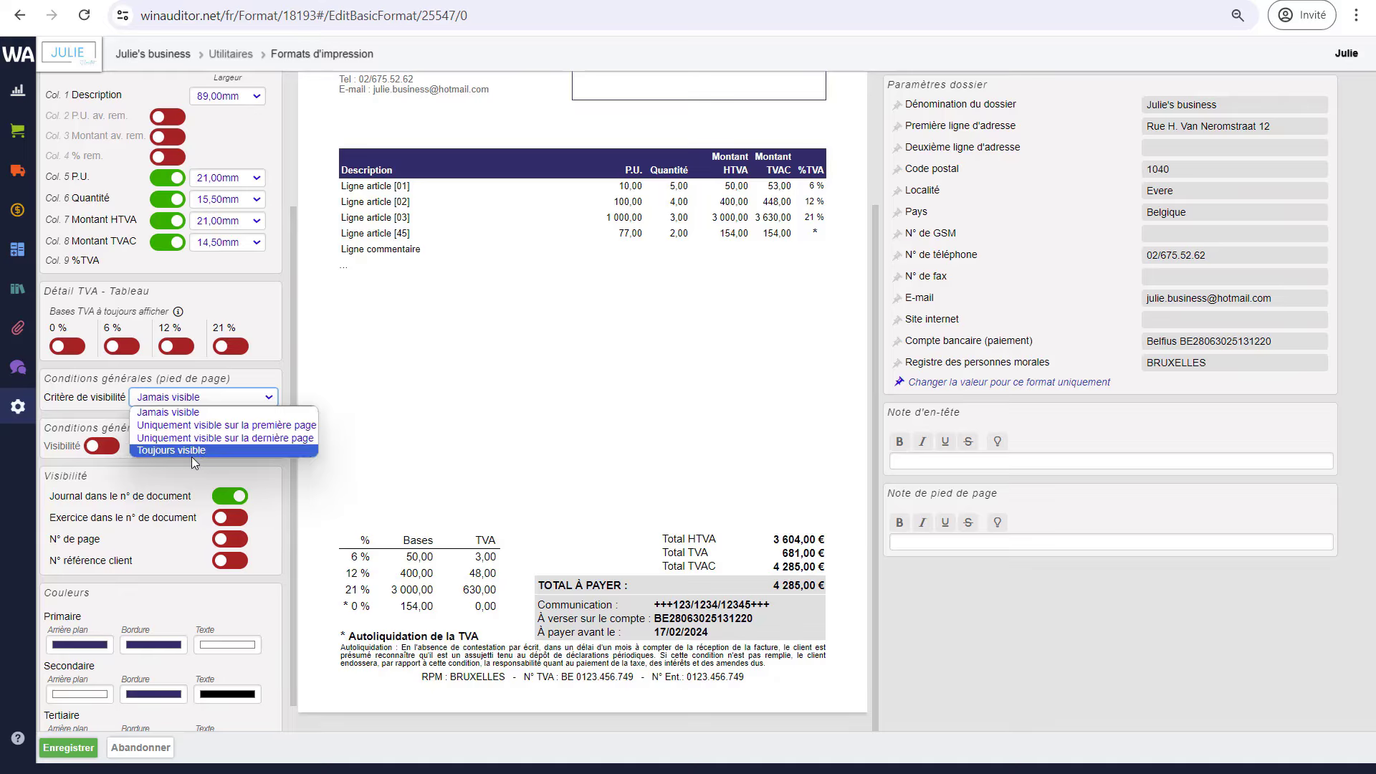
pyautogui.click(228, 426)
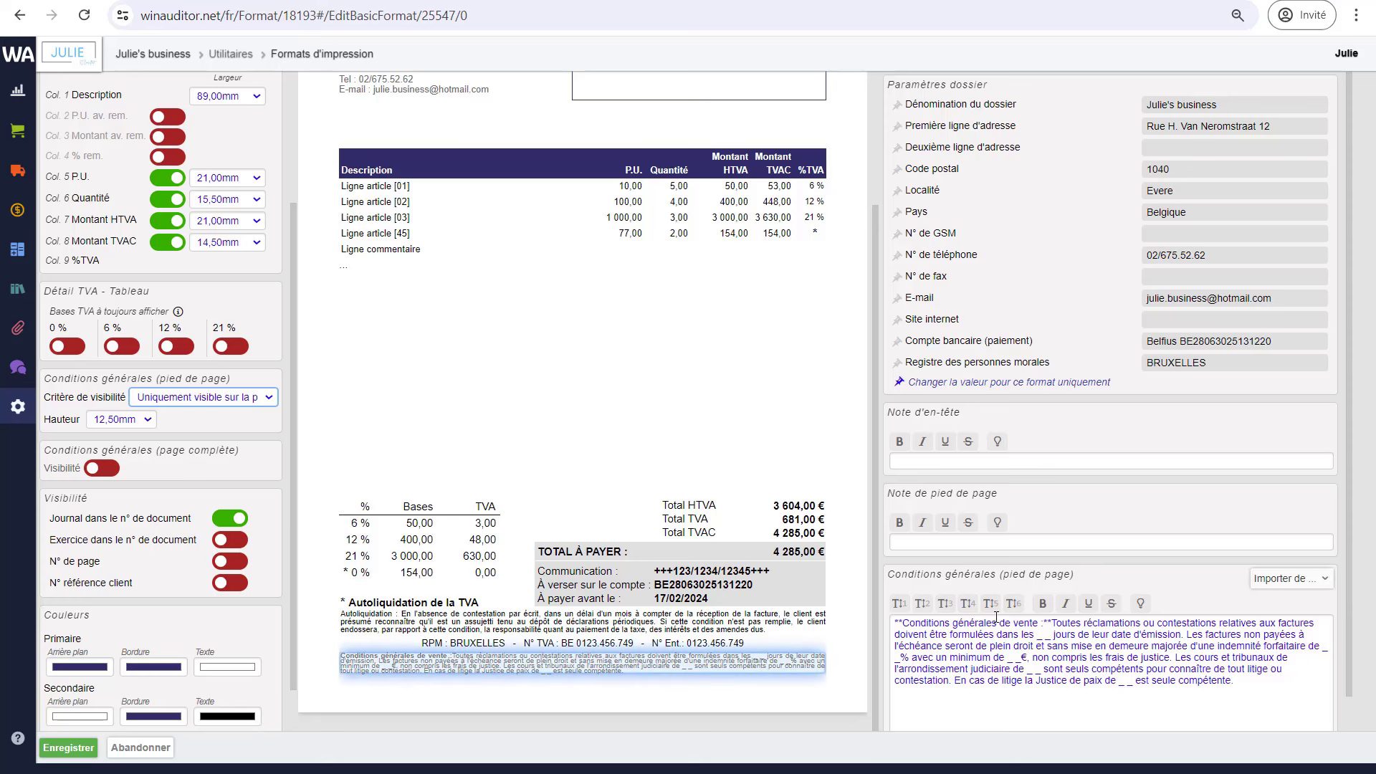
pyautogui.scroll(-1, 1001, 632)
pyautogui.scroll(-2, 1001, 633)
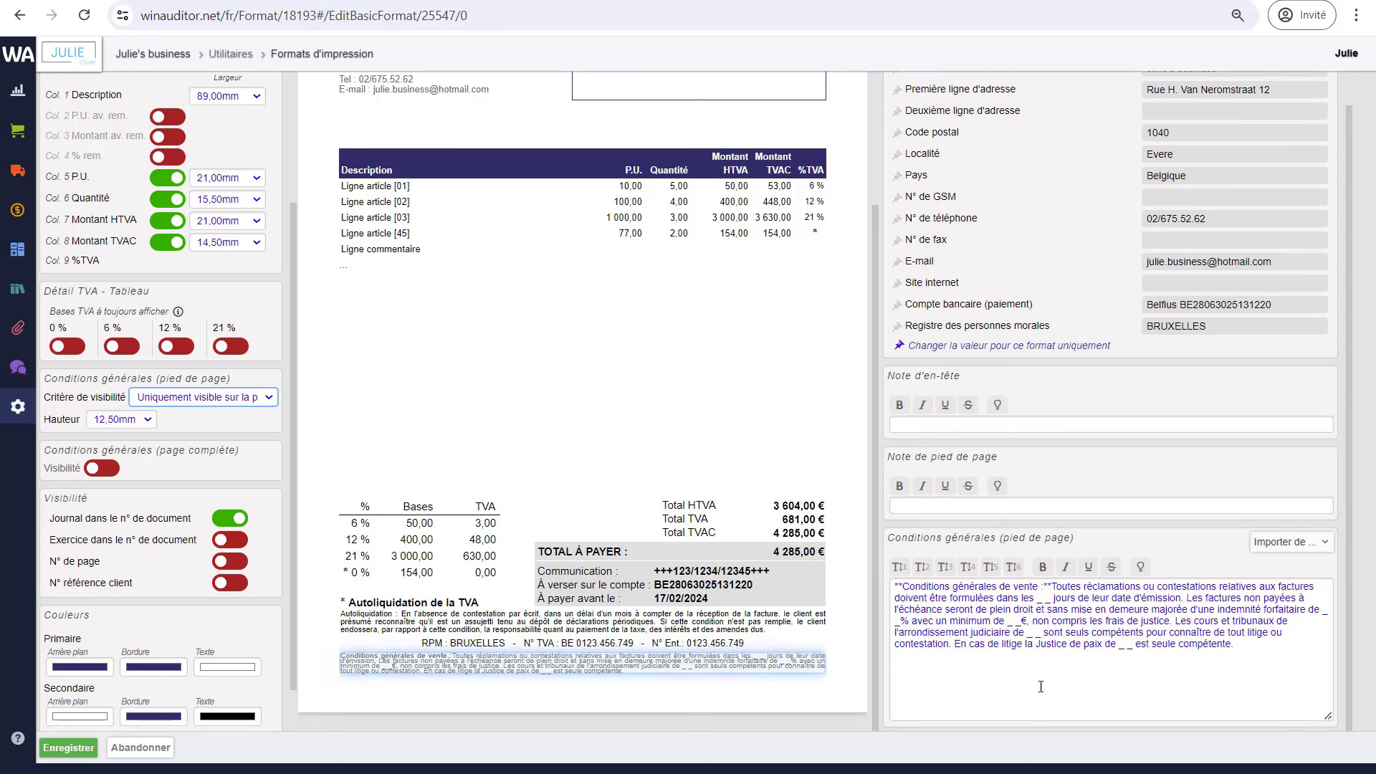
# - Edit the footer general terms text area, selecting part of its text
pyautogui.click(1061, 634)
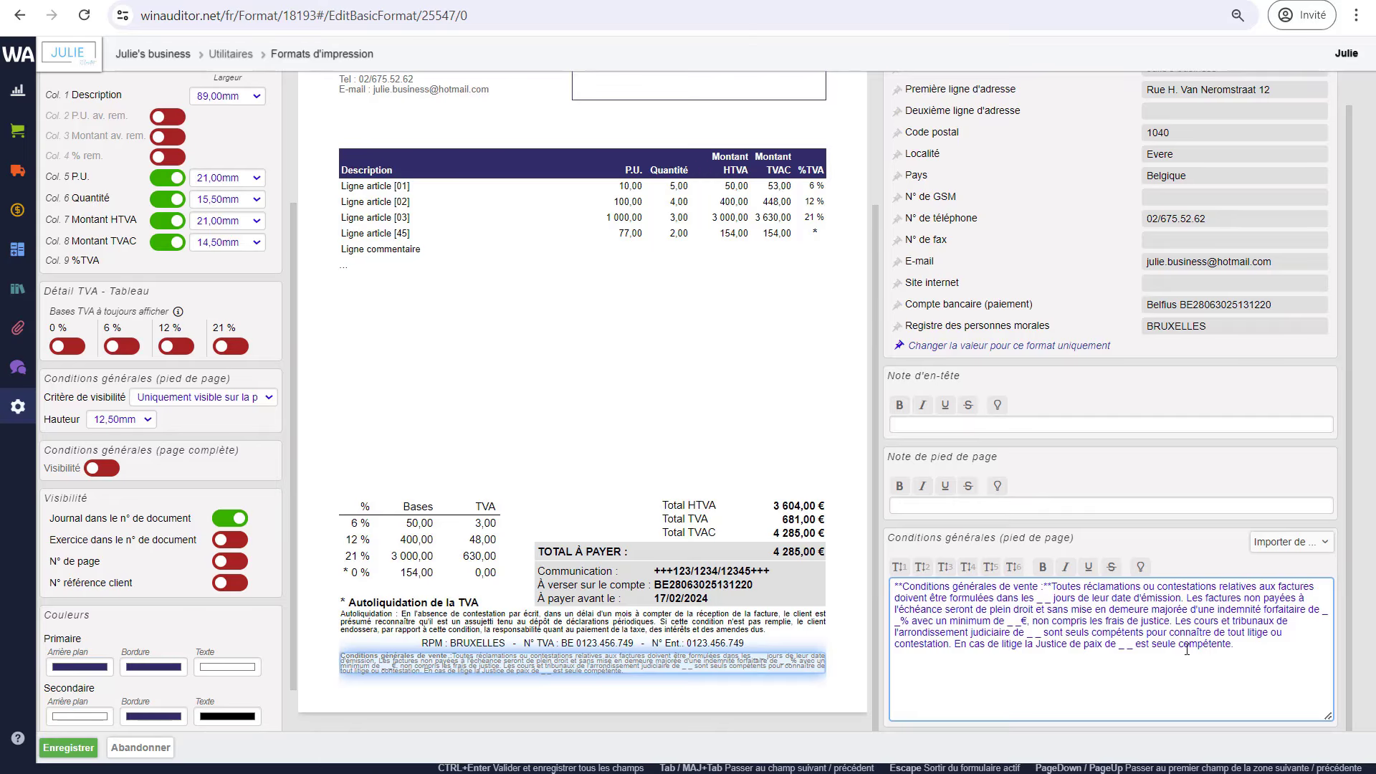
pyautogui.moveTo(1237, 648); pyautogui.dragTo(1064, 634)
pyautogui.click(950, 599)
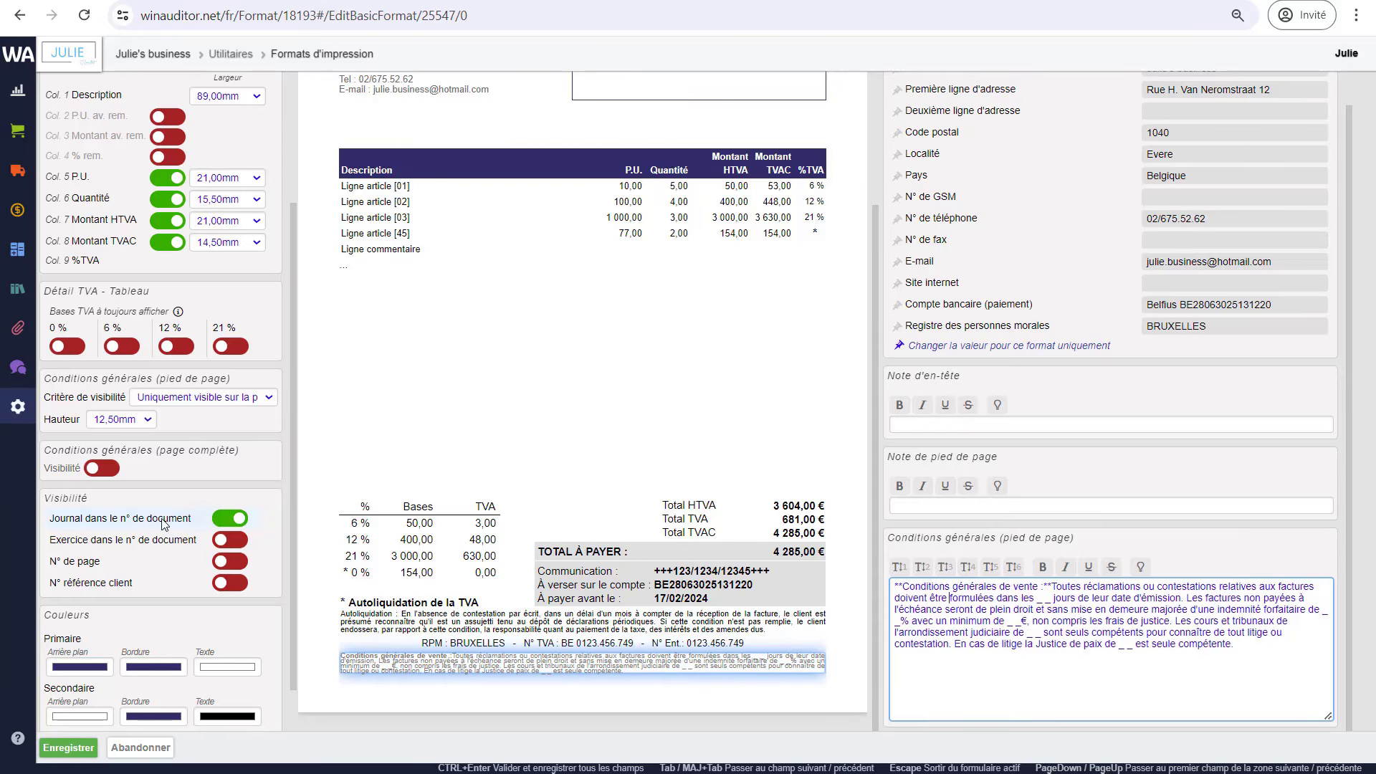
# - Switch off the full-page Conditions générales so only the 12,50mm footer terms remain
pyautogui.click(101, 469)
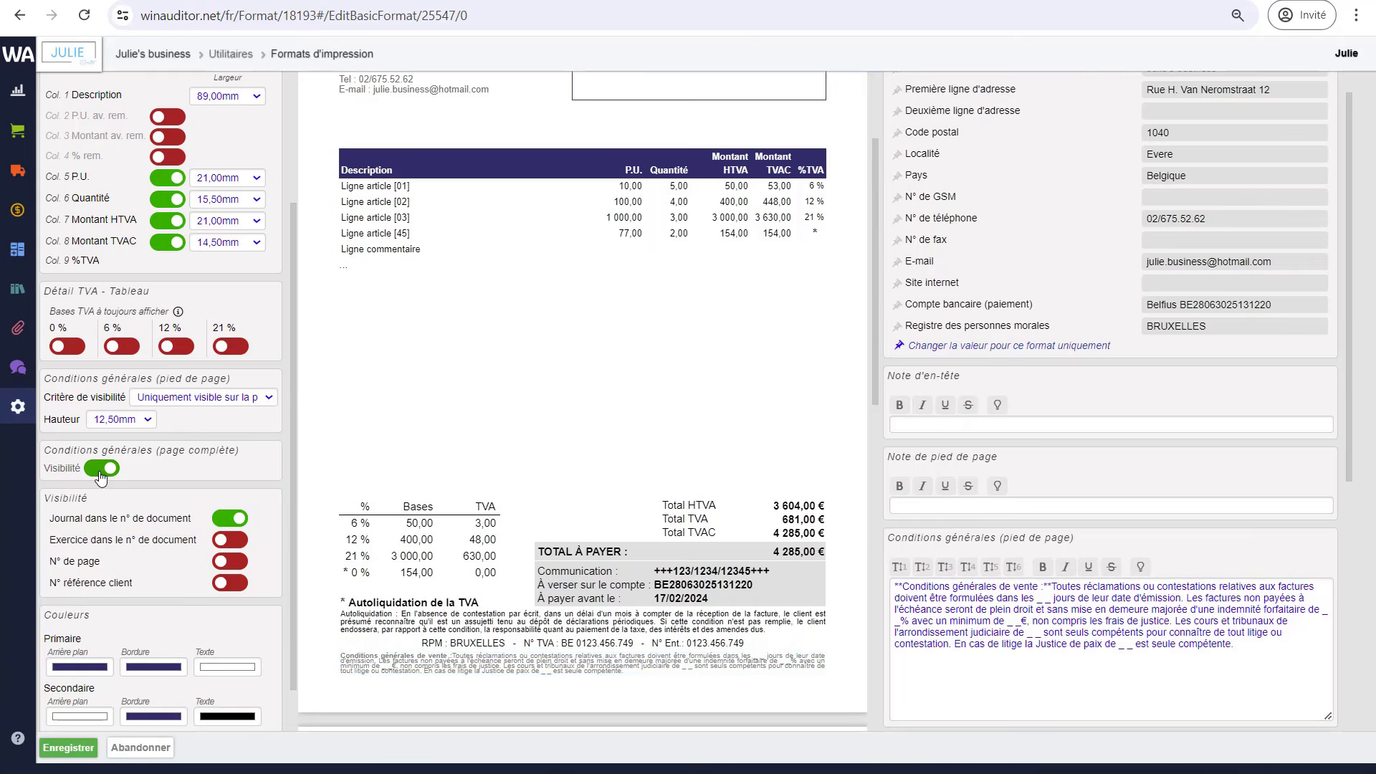
pyautogui.scroll(-6, 586, 502)
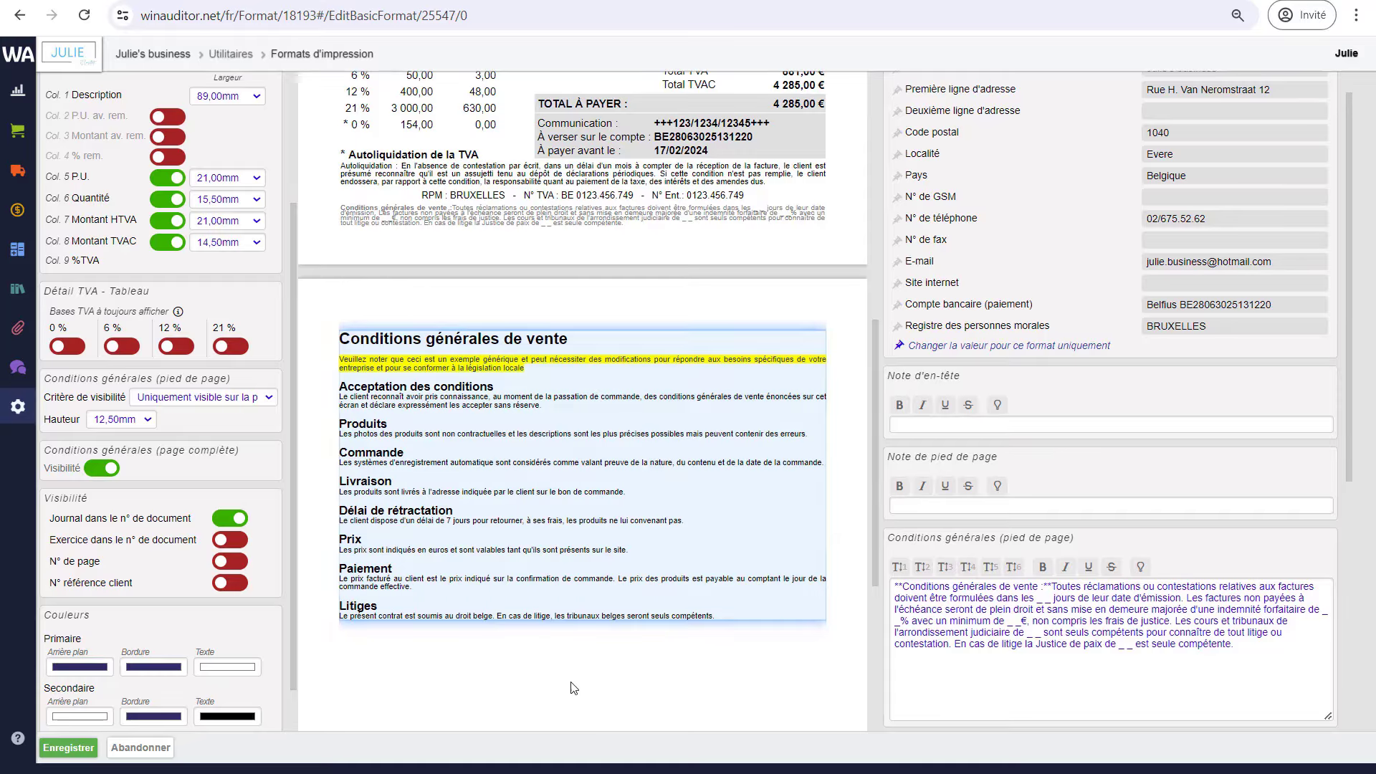
pyautogui.click(547, 495)
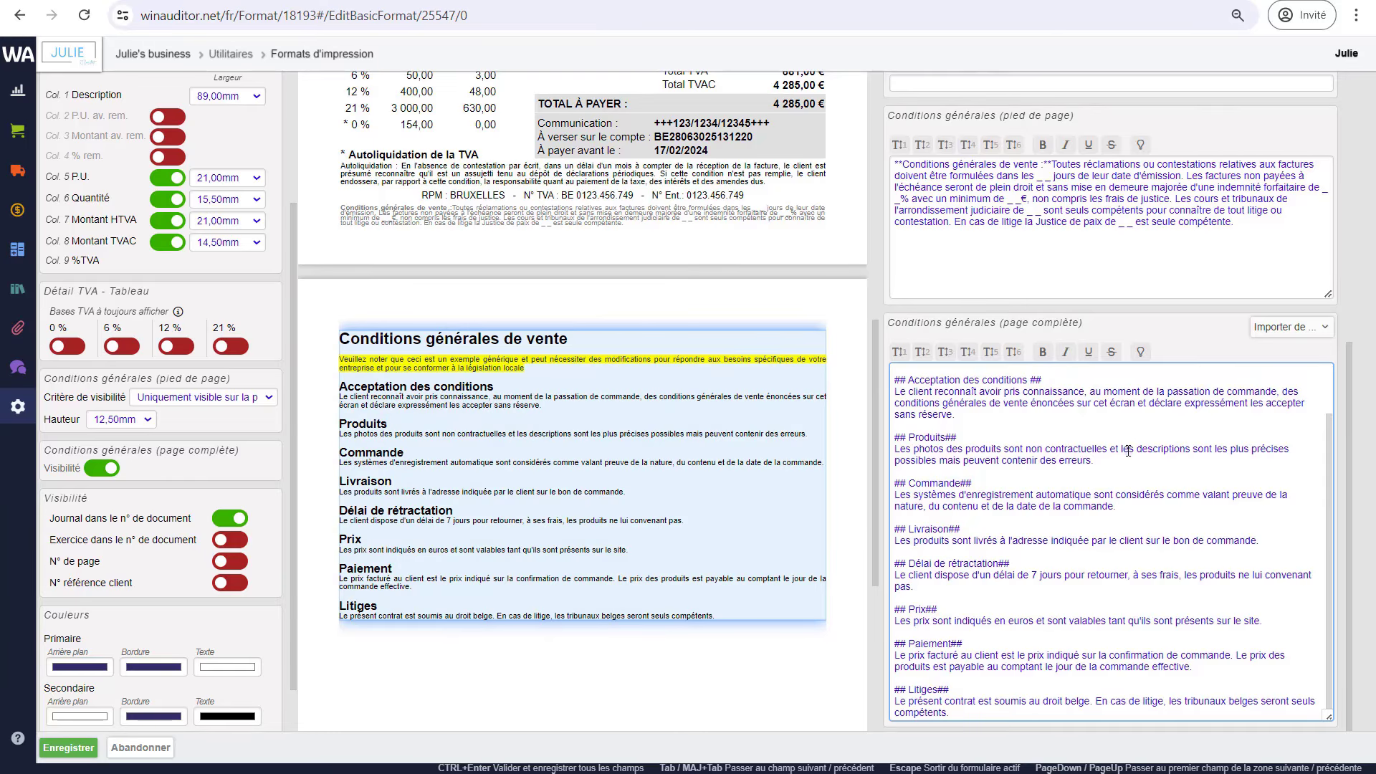
pyautogui.click(111, 474)
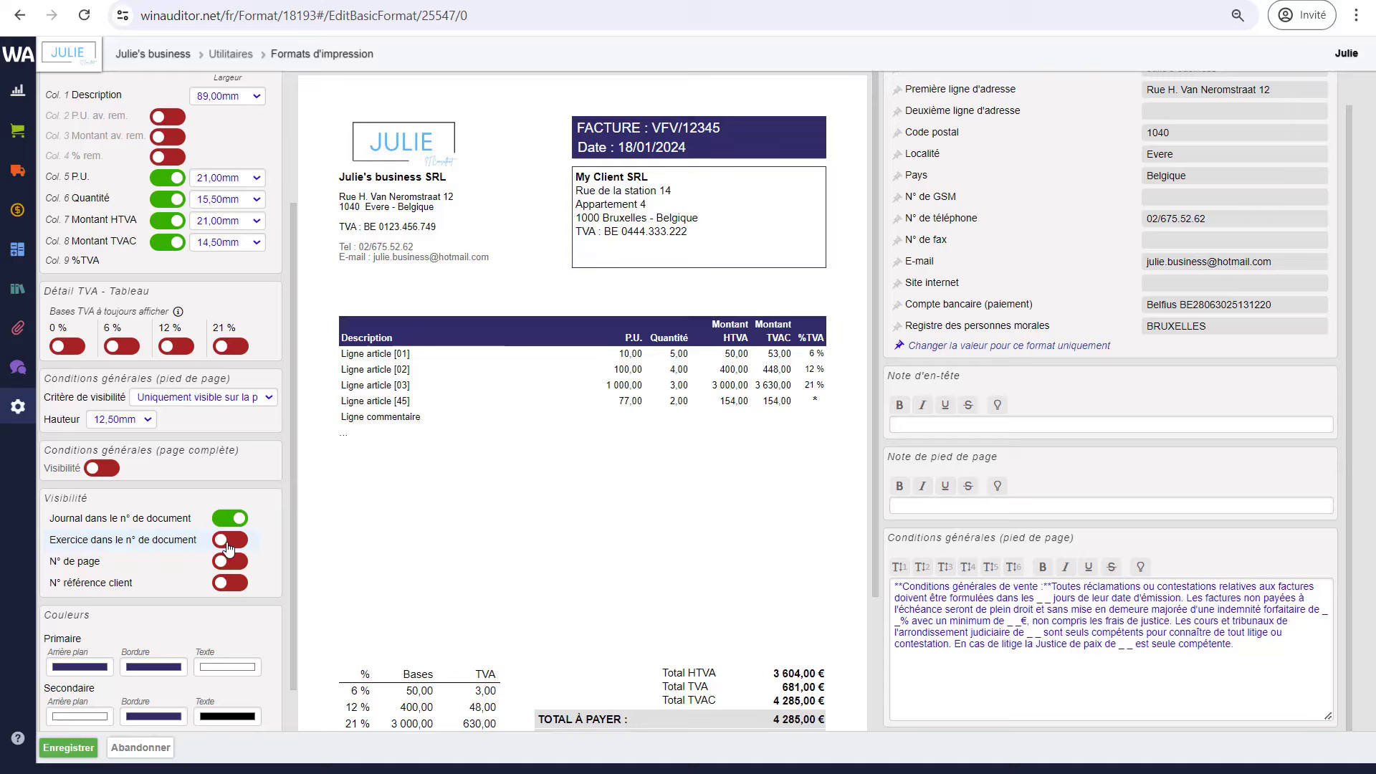
# - Turn on the fiscal year in the document number, the page number and the client reference number
pyautogui.click(230, 541)
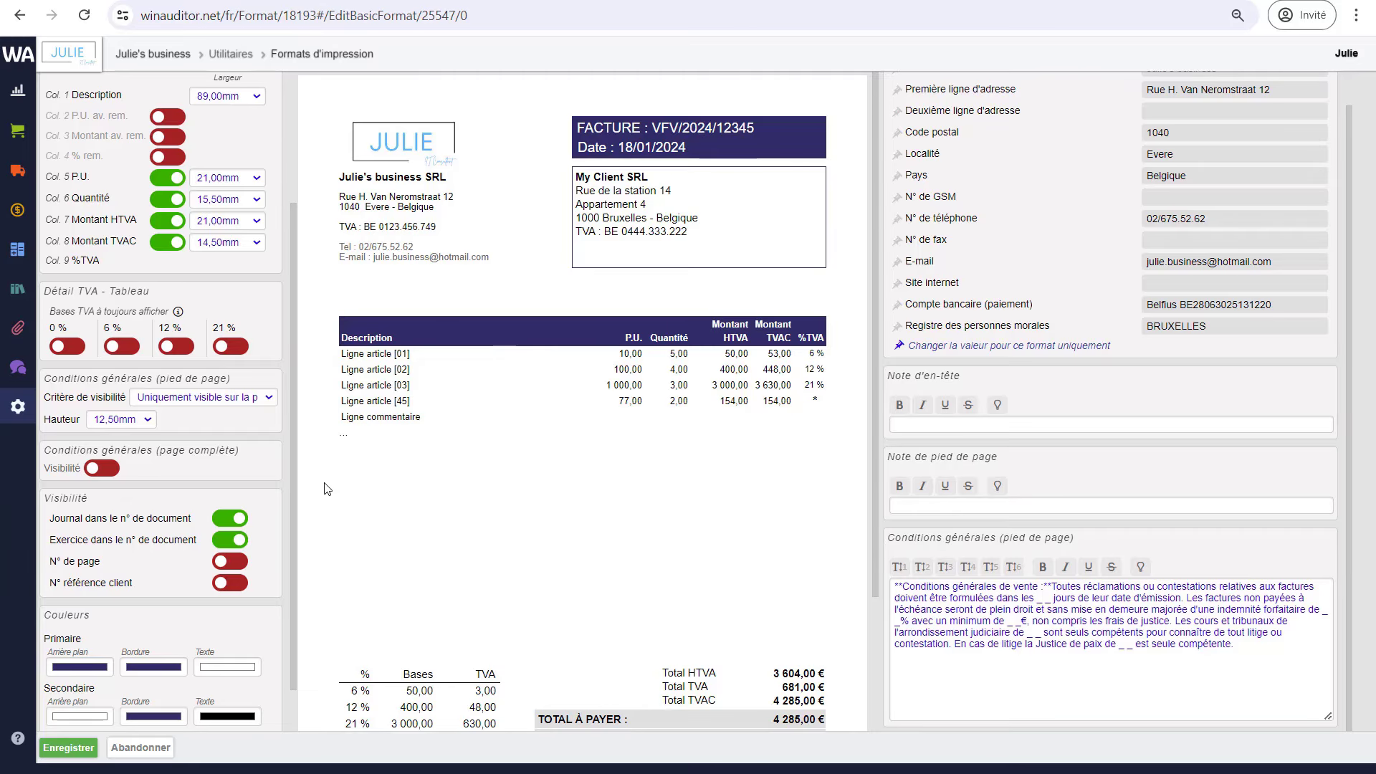
pyautogui.scroll(-1, 520, 564)
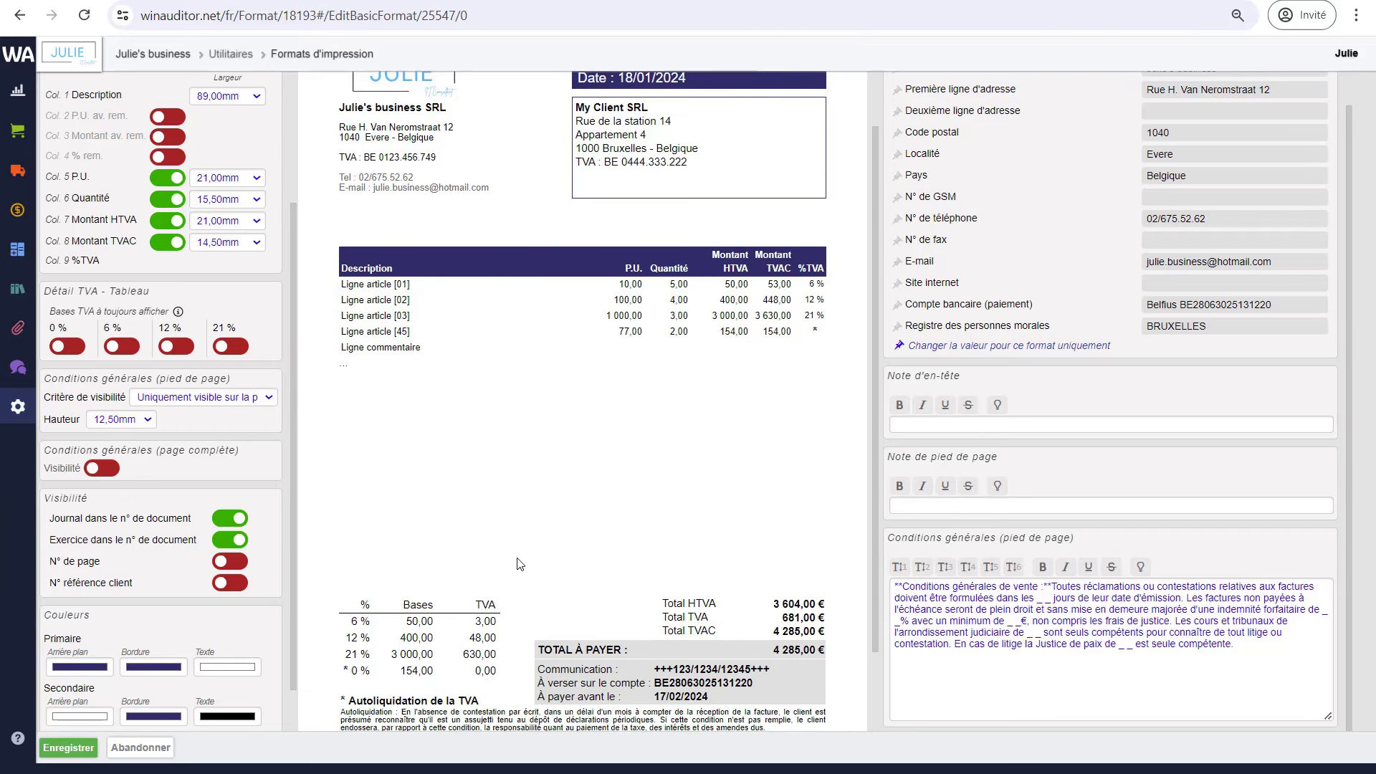
pyautogui.click(231, 563)
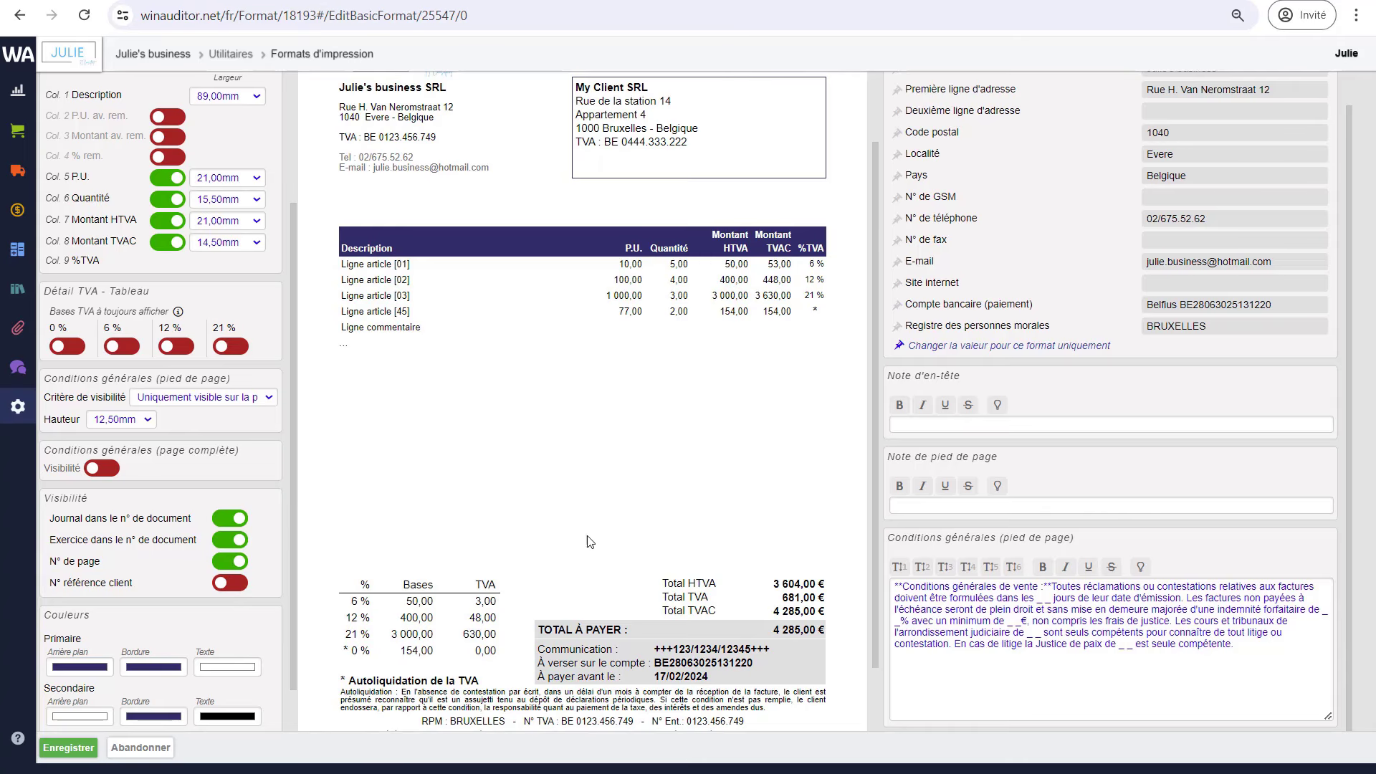
pyautogui.scroll(-1, 602, 556)
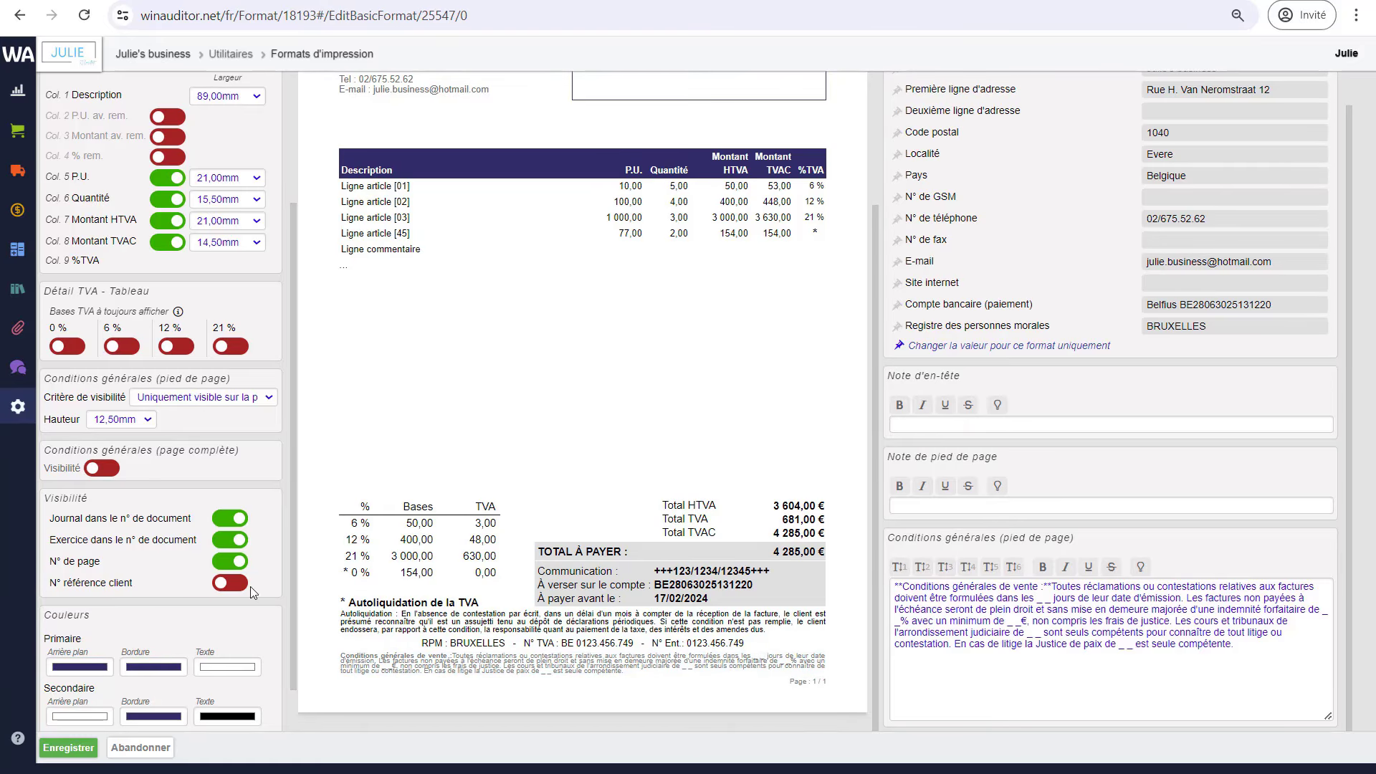
pyautogui.click(229, 586)
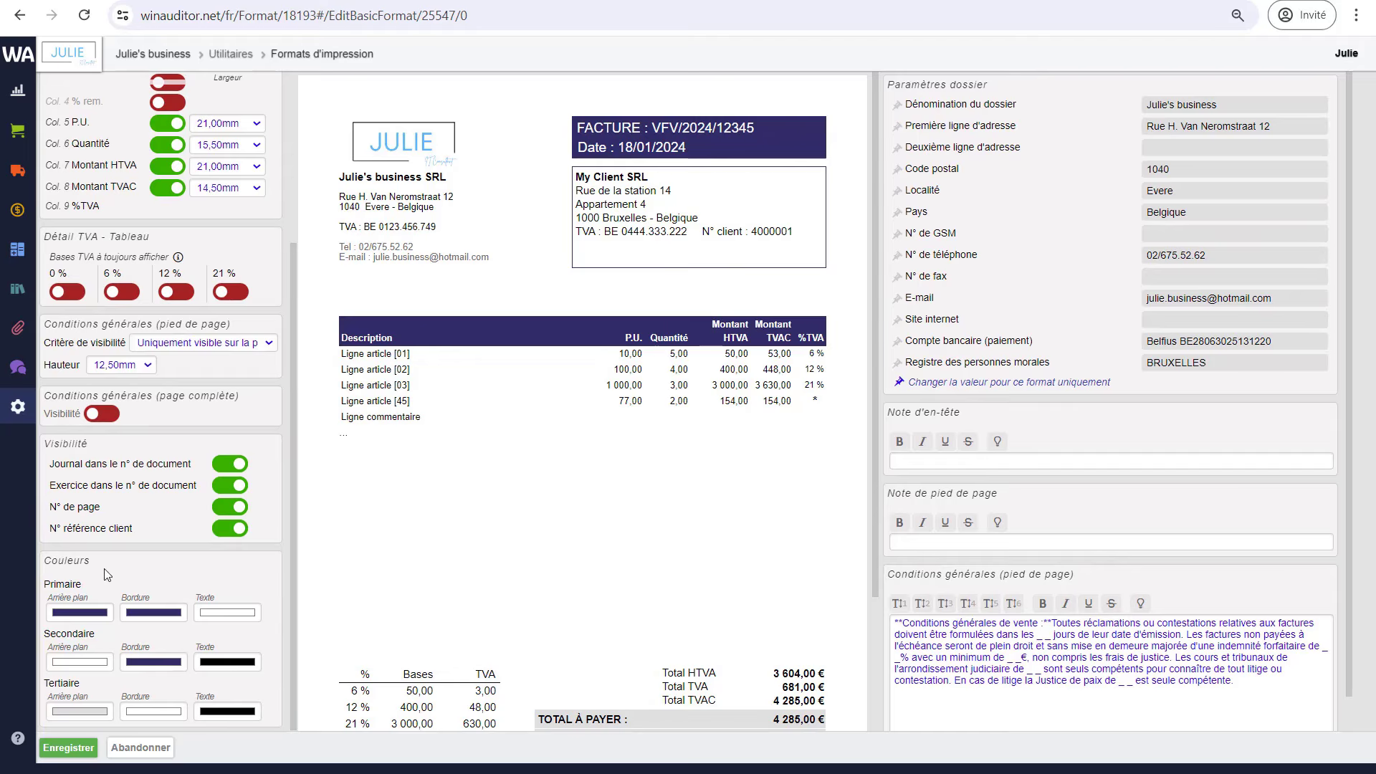
# - Open the colour chooser for the primary Arrière plan colour under Couleurs
pyautogui.moveTo(107, 574)
pyautogui.scroll(-1, 585, 593)
pyautogui.scroll(1, 585, 597)
pyautogui.scroll(-2, 527, 678)
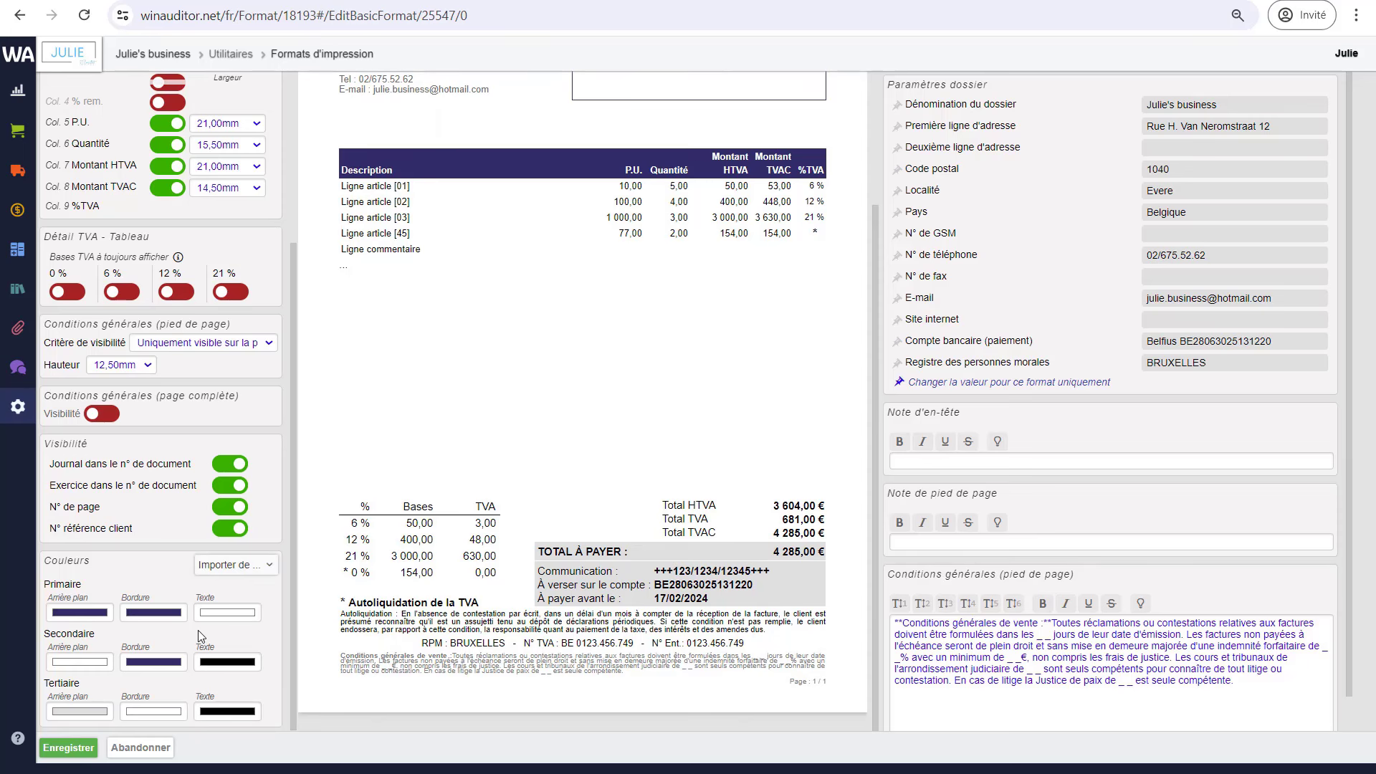
pyautogui.click(87, 618)
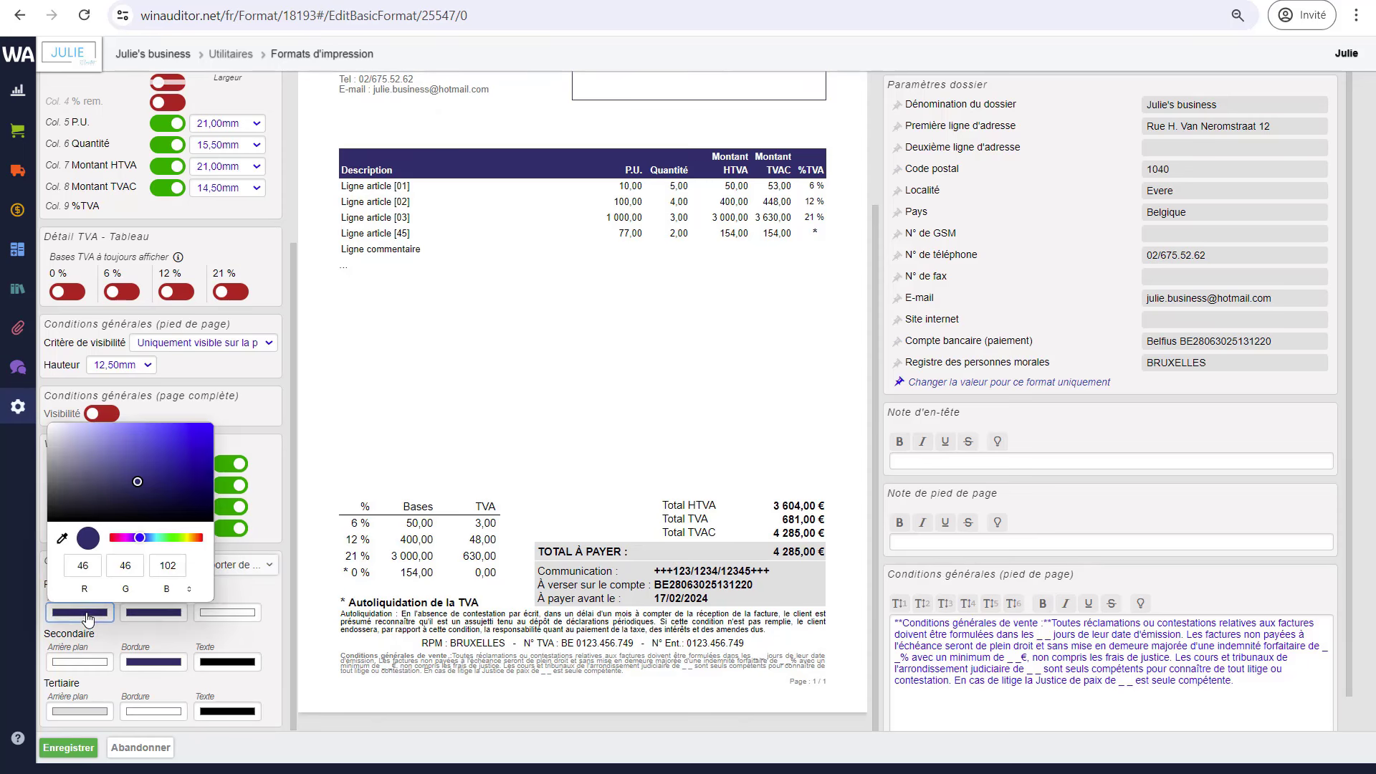
pyautogui.click(521, 539)
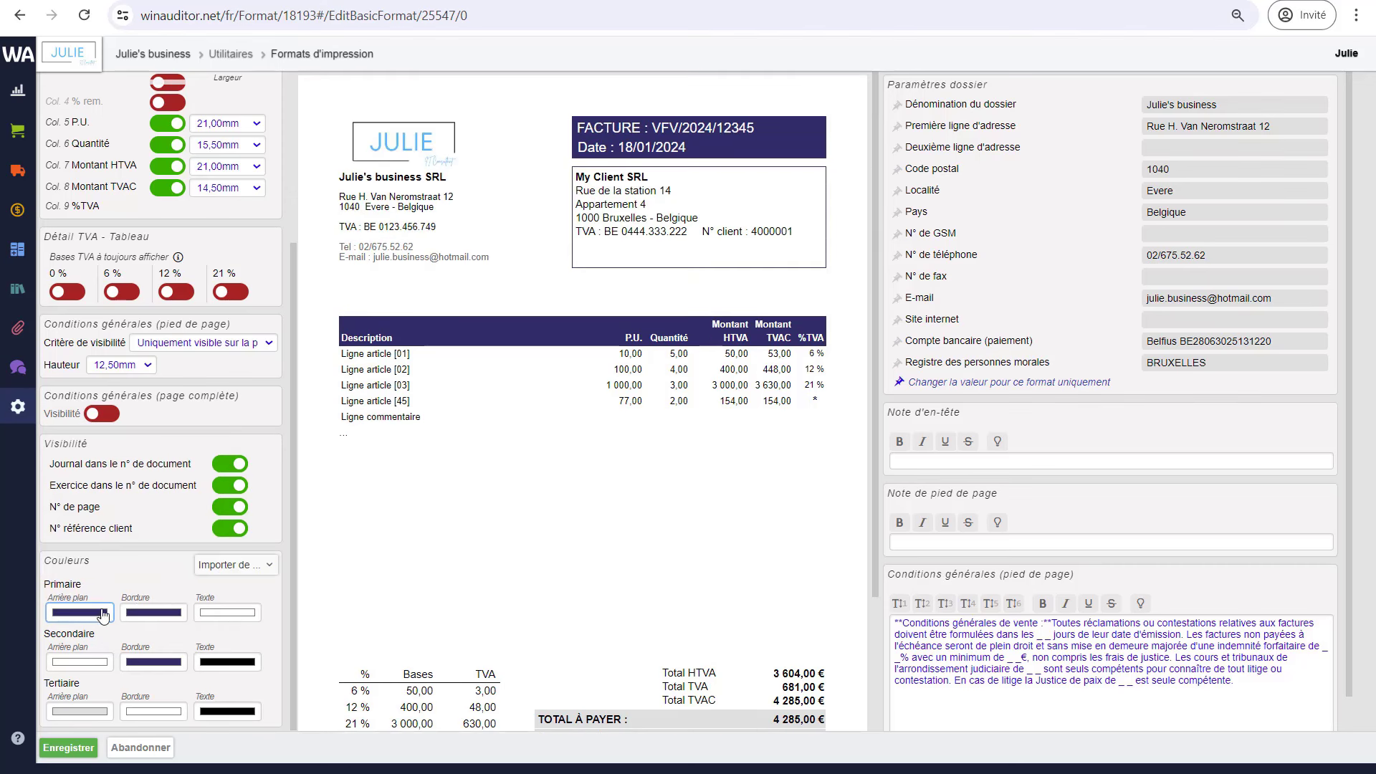
pyautogui.click(78, 618)
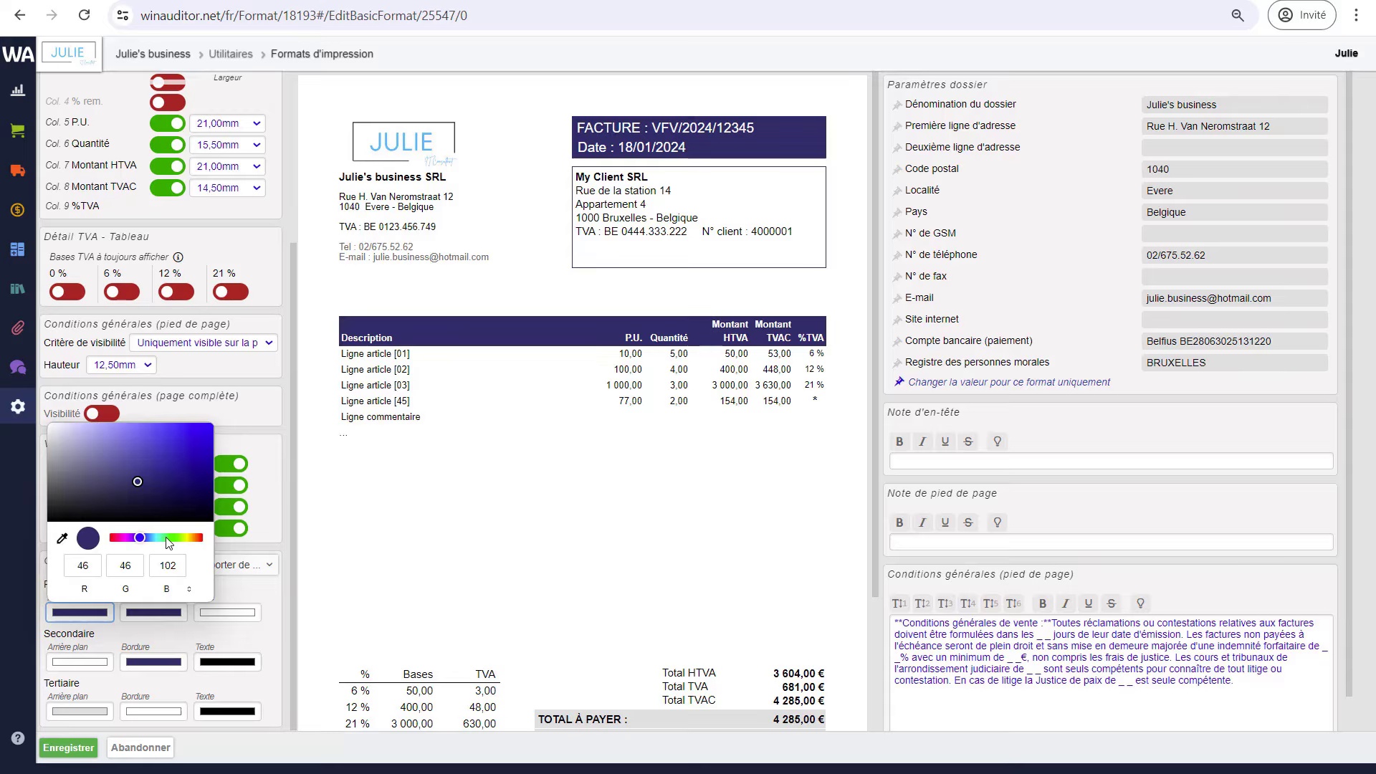
# - Make the primary background mint green (RGB 17, 232, 179), then open the Tertiaire Arrière plan swatch
pyautogui.click(160, 539)
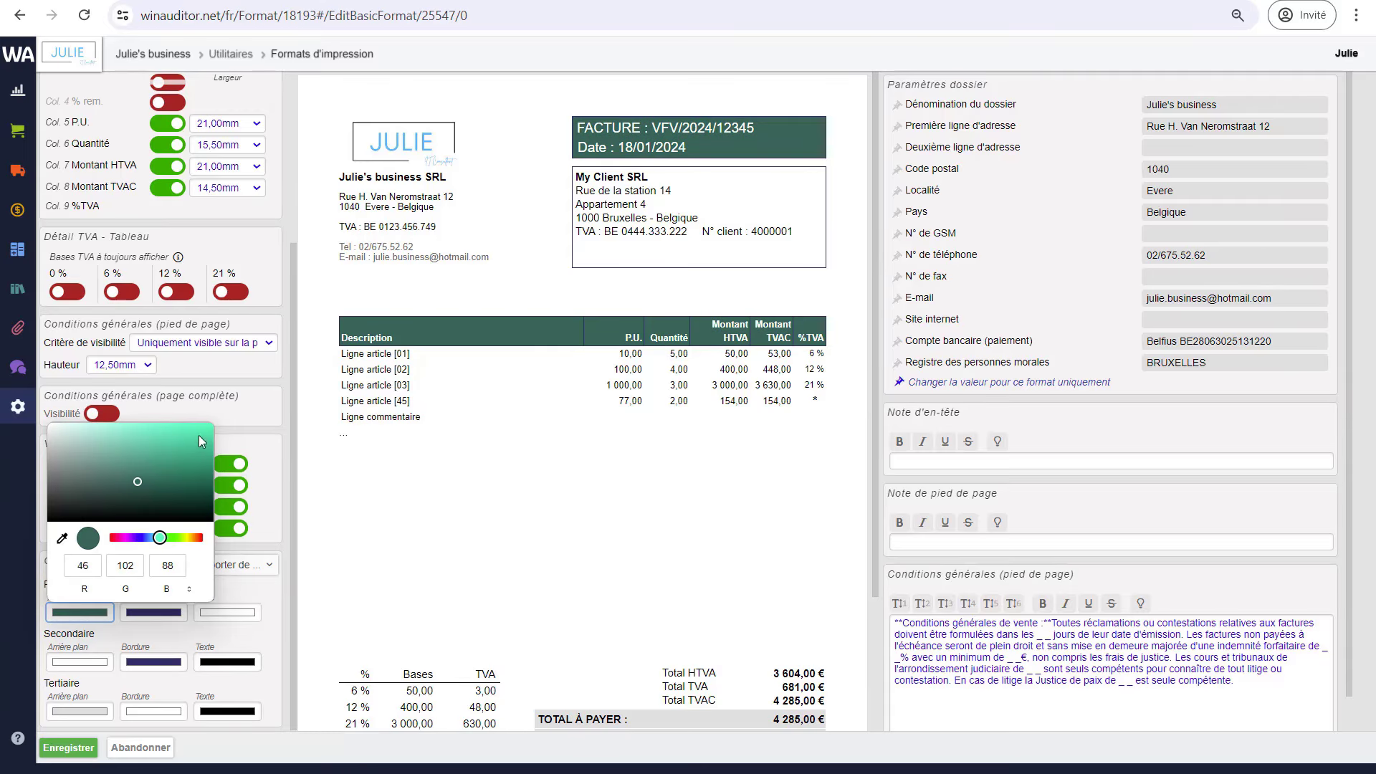
pyautogui.click(199, 433)
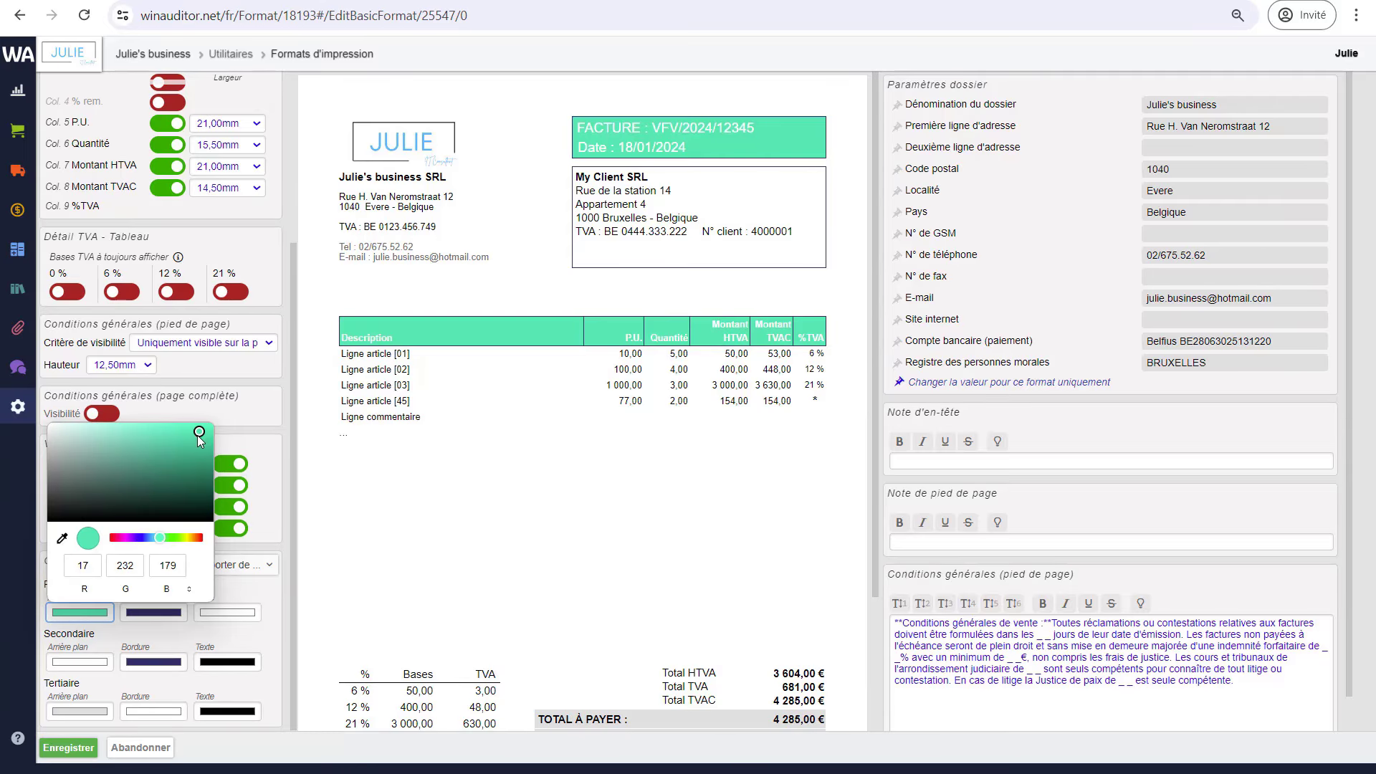
pyautogui.click(269, 639)
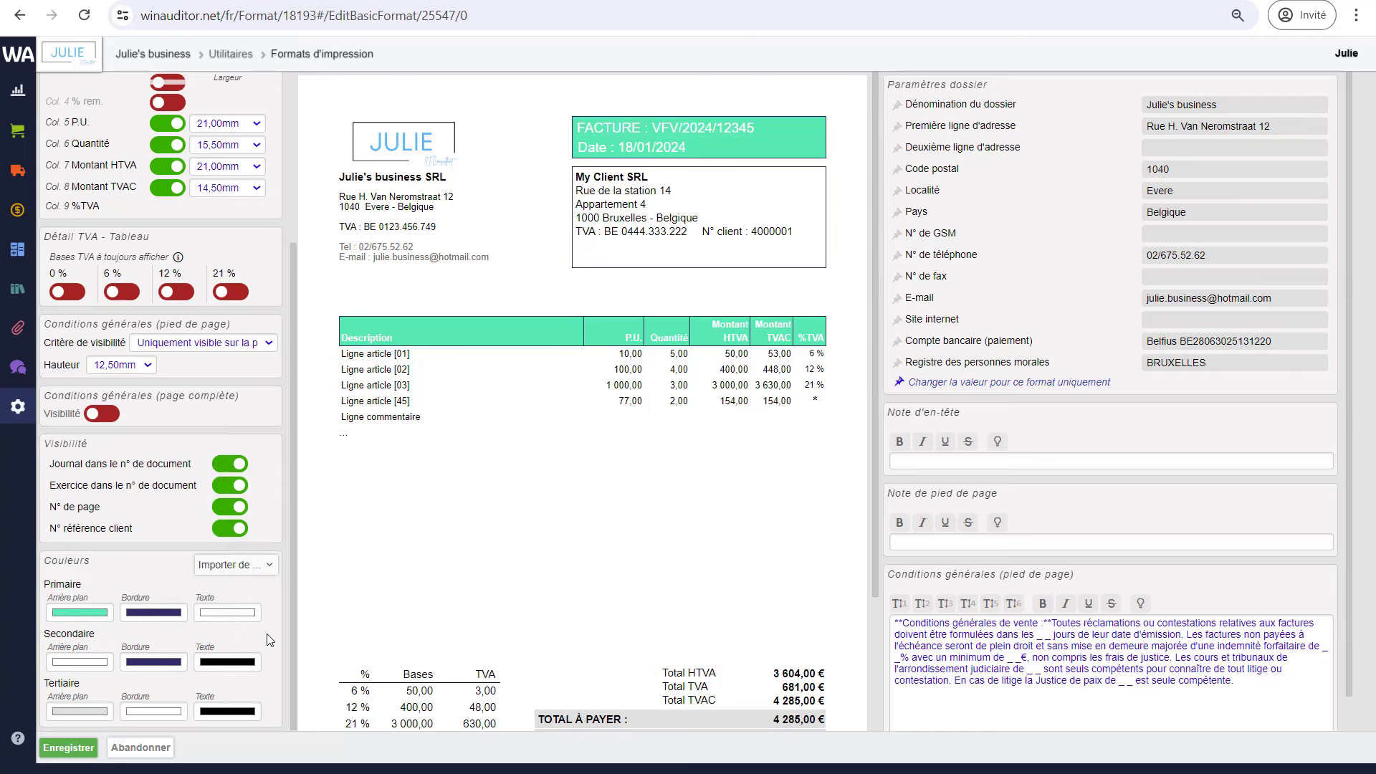
pyautogui.scroll(-1, 405, 613)
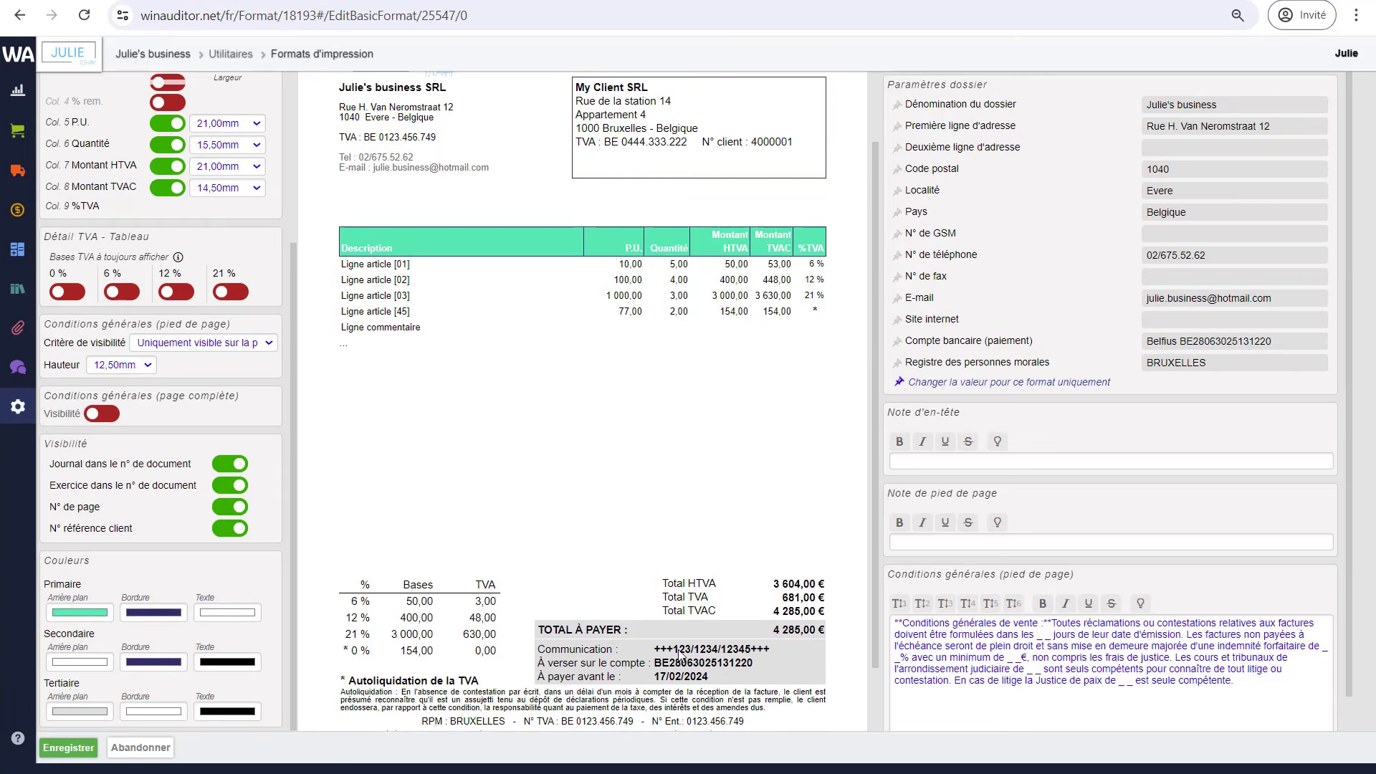
pyautogui.click(80, 711)
# - Eyedrop the table header's mint green and apply it as the tertiary background colour
pyautogui.click(61, 637)
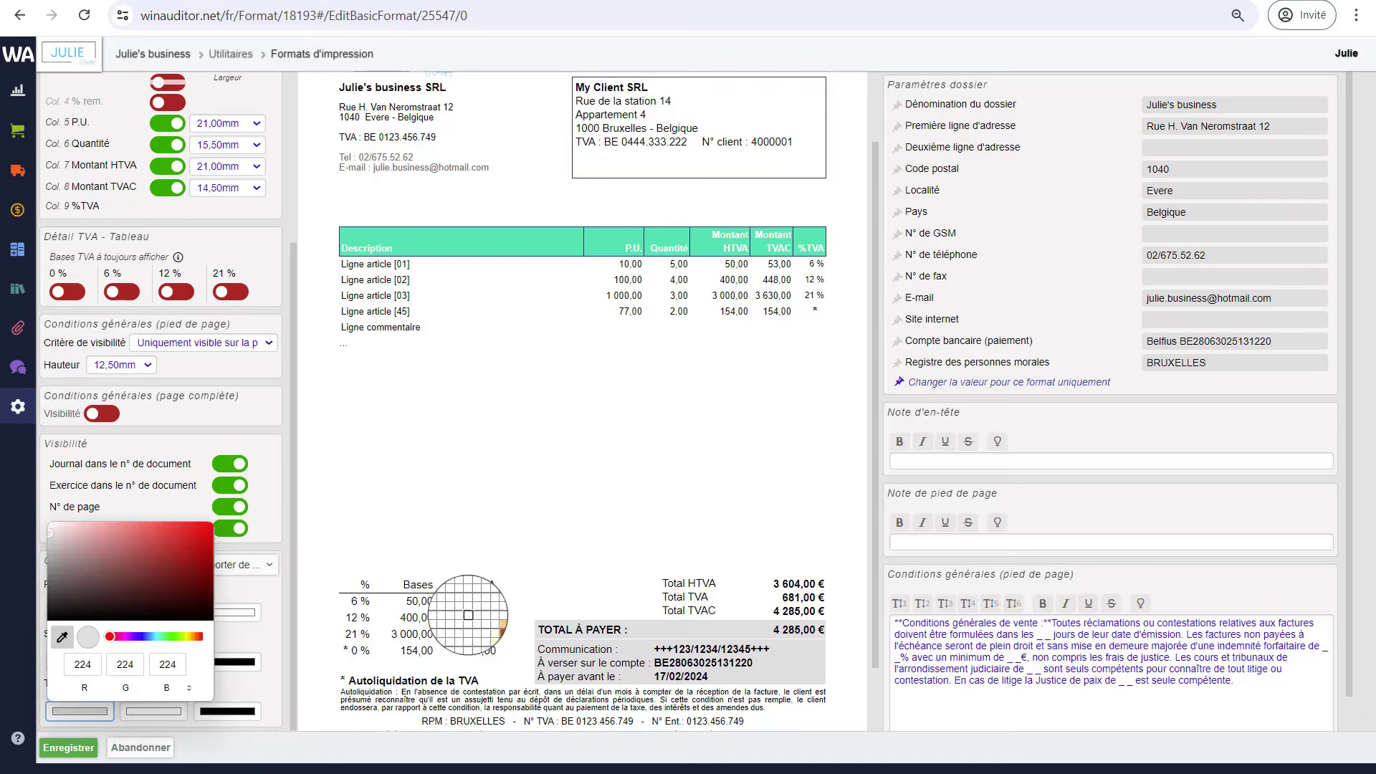
pyautogui.click(493, 247)
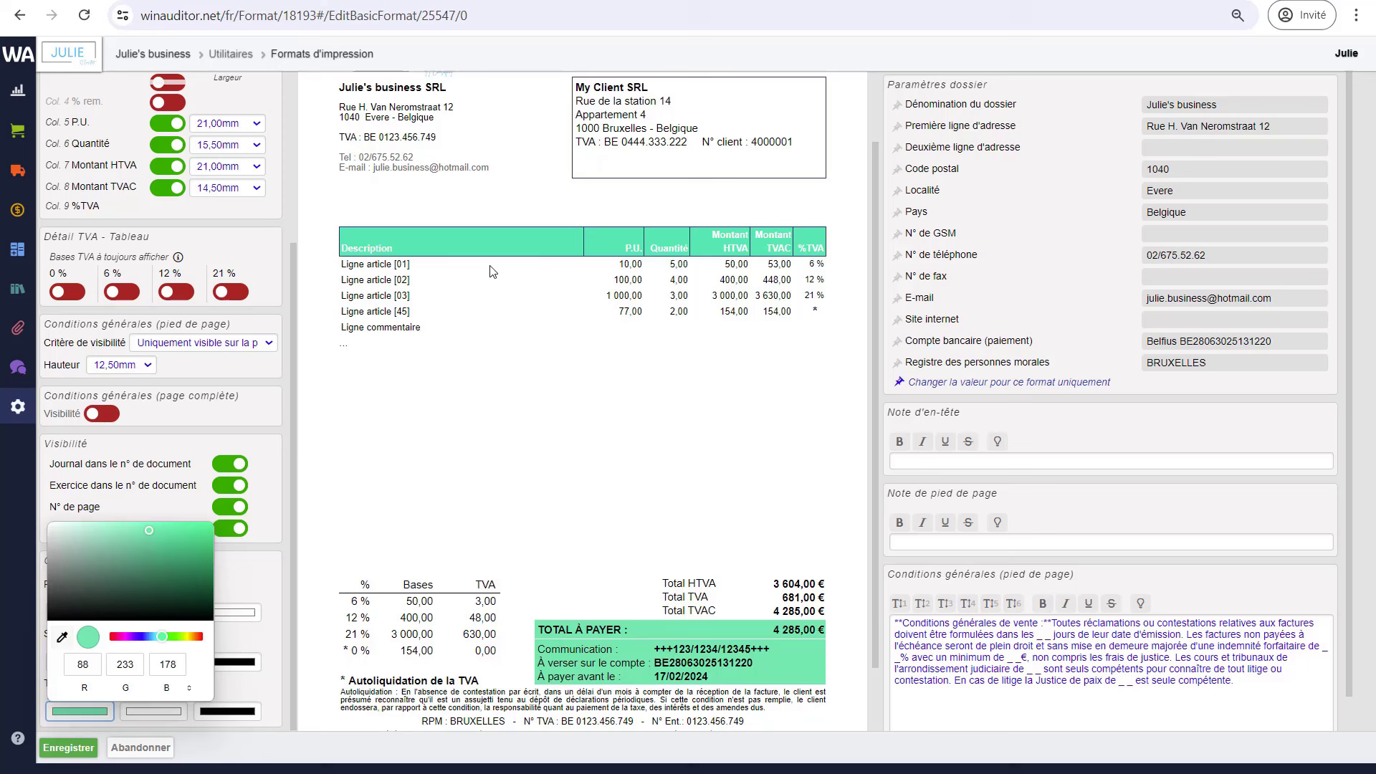
pyautogui.click(585, 534)
pyautogui.scroll(-2, 585, 522)
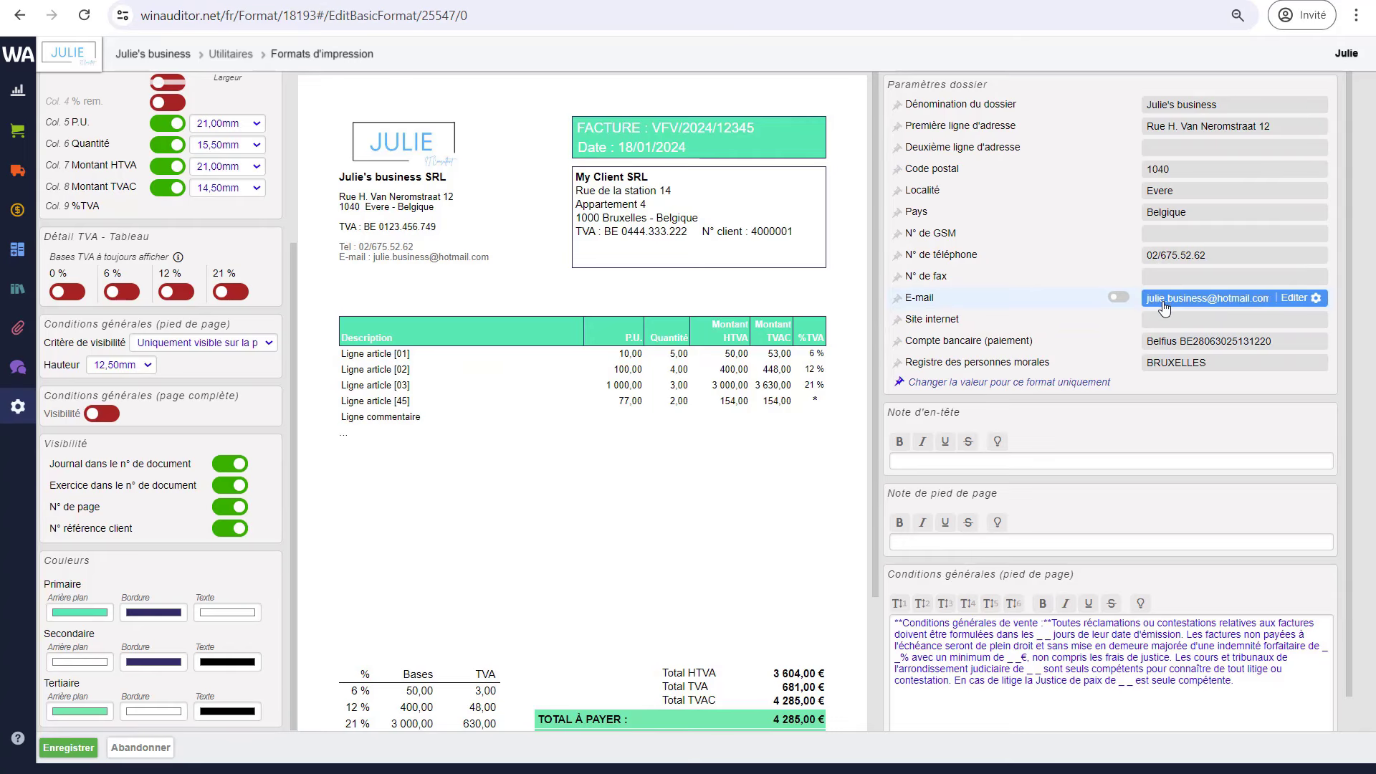
# - Paste in and save the company's GSM number, applying it to this format only
pyautogui.click(1177, 241)
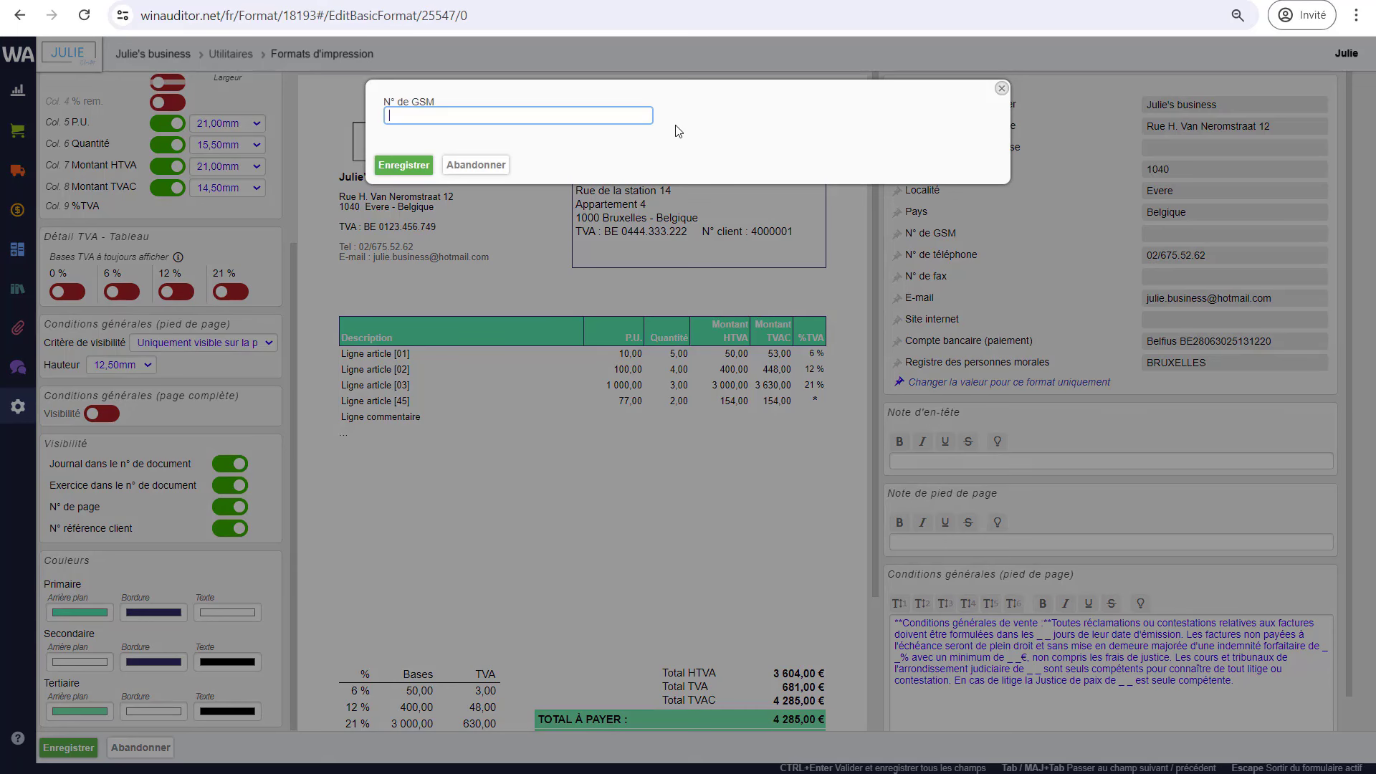
pyautogui.hotkey('ctrl', 'v')
pyautogui.click(423, 165)
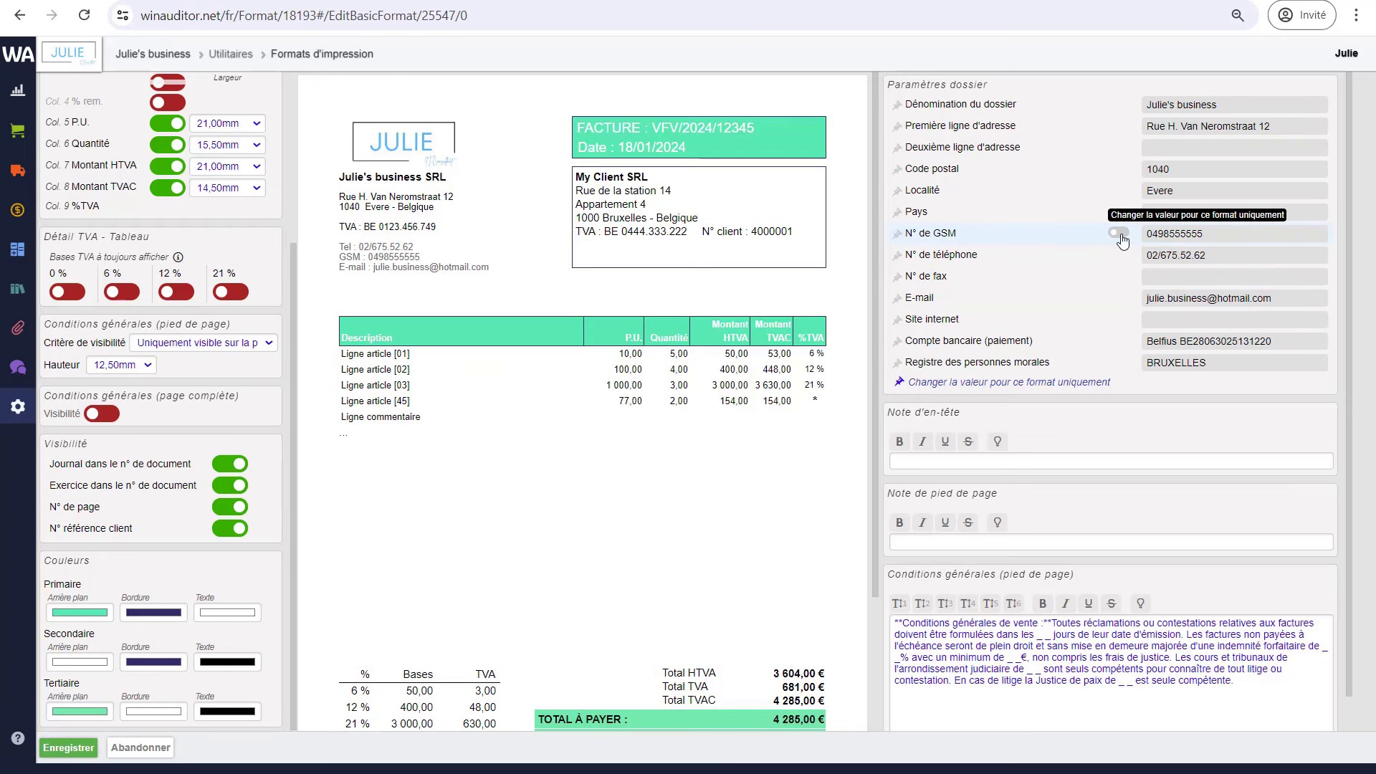
pyautogui.click(1120, 235)
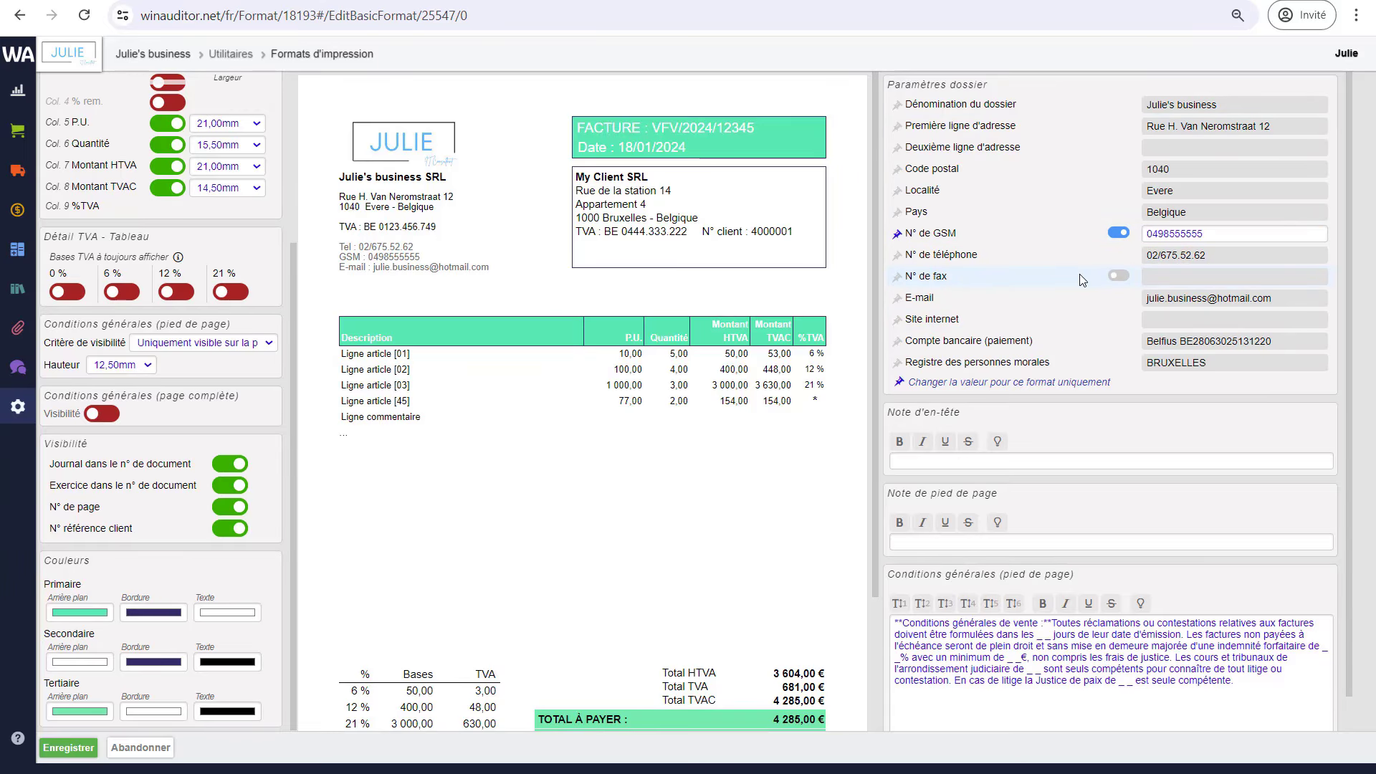
pyautogui.scroll(-1, 1077, 401)
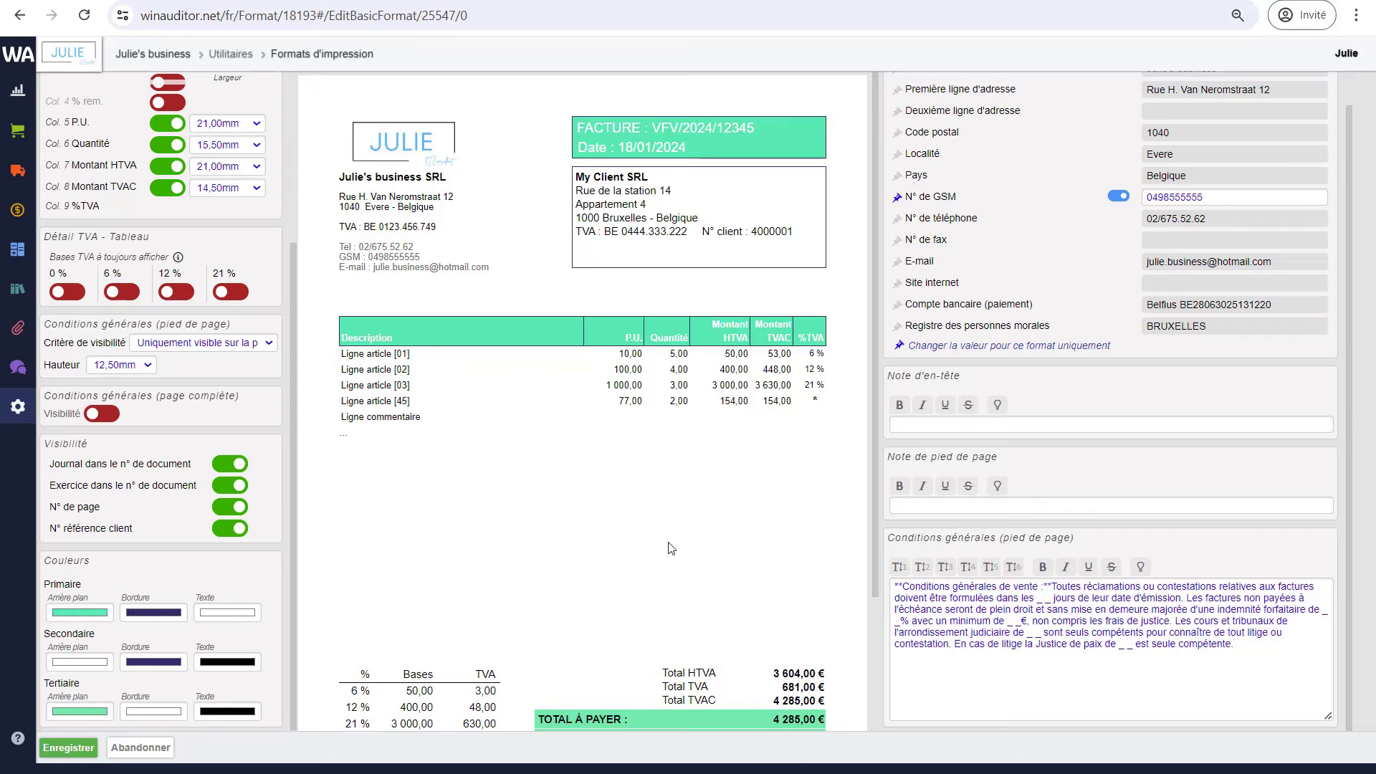
# - Save the invoice layout and open the FAC – Facture de vente format details
pyautogui.click(77, 750)
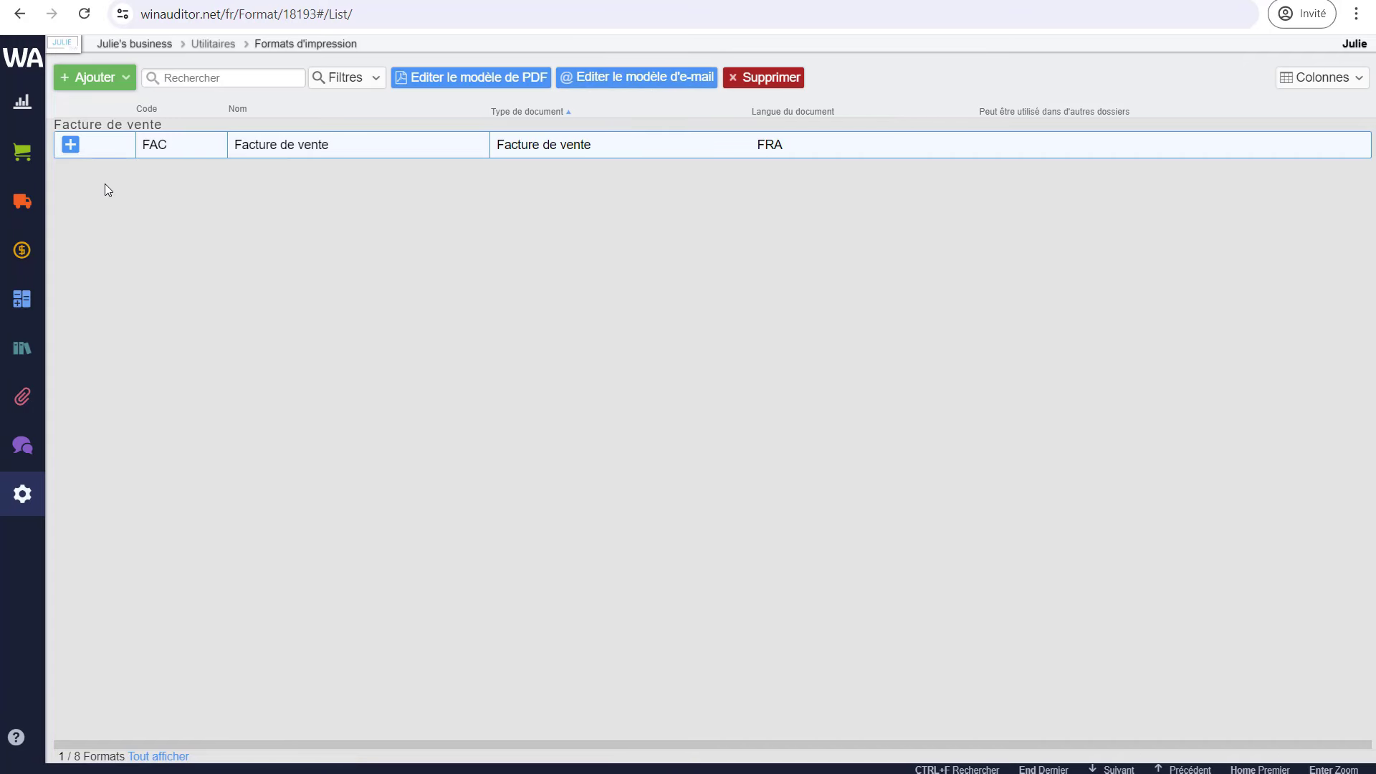
pyautogui.click(71, 147)
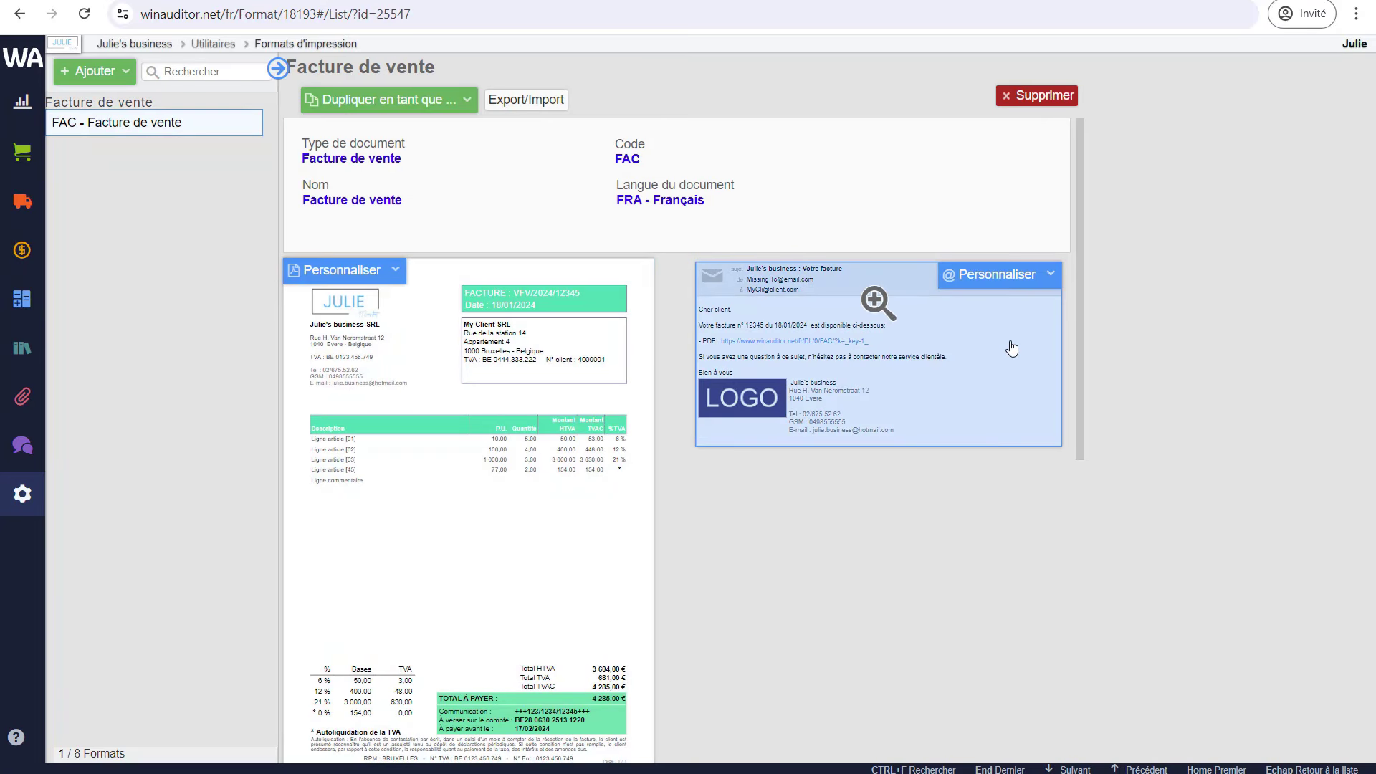
# - In the customised invoice e-mail template, import the JULIE logo as the left logo
pyautogui.click(1011, 285)
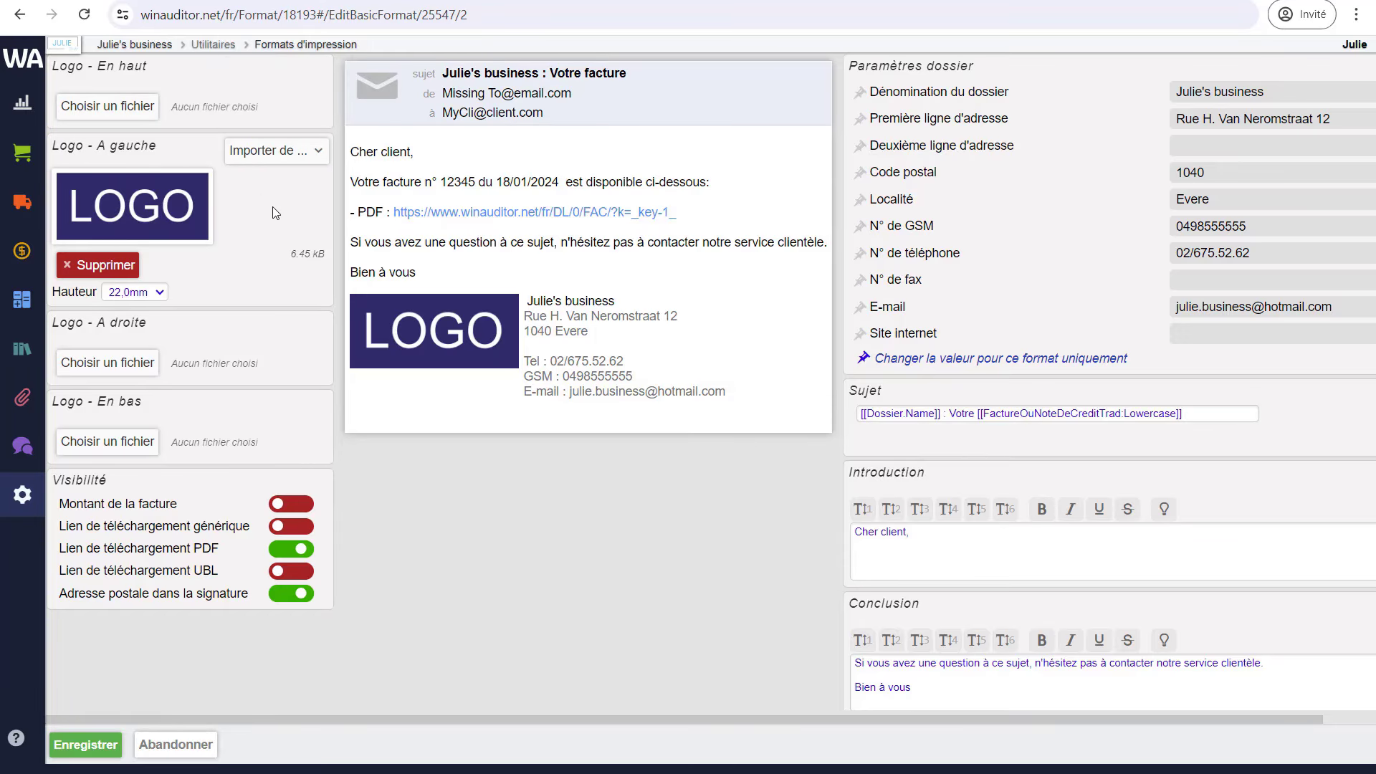
pyautogui.click(285, 160)
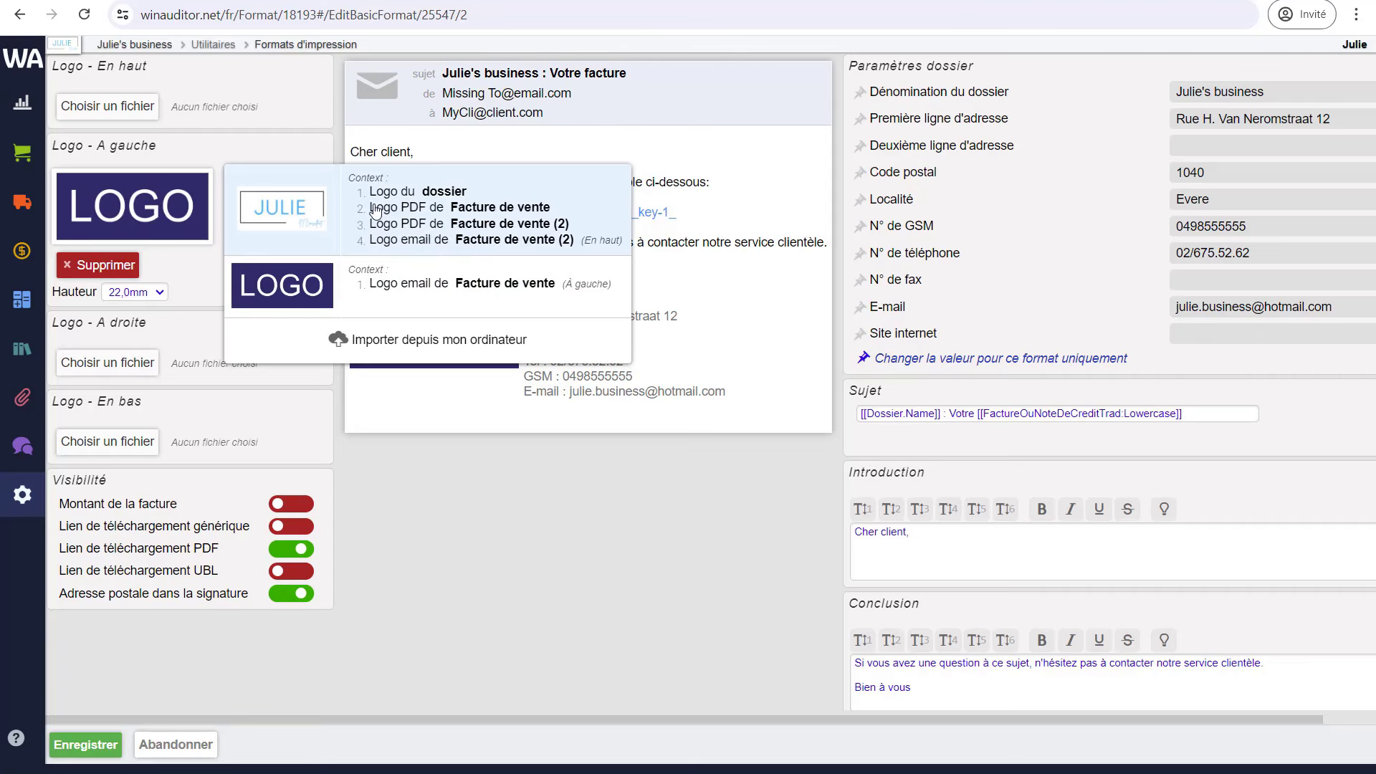
pyautogui.click(410, 233)
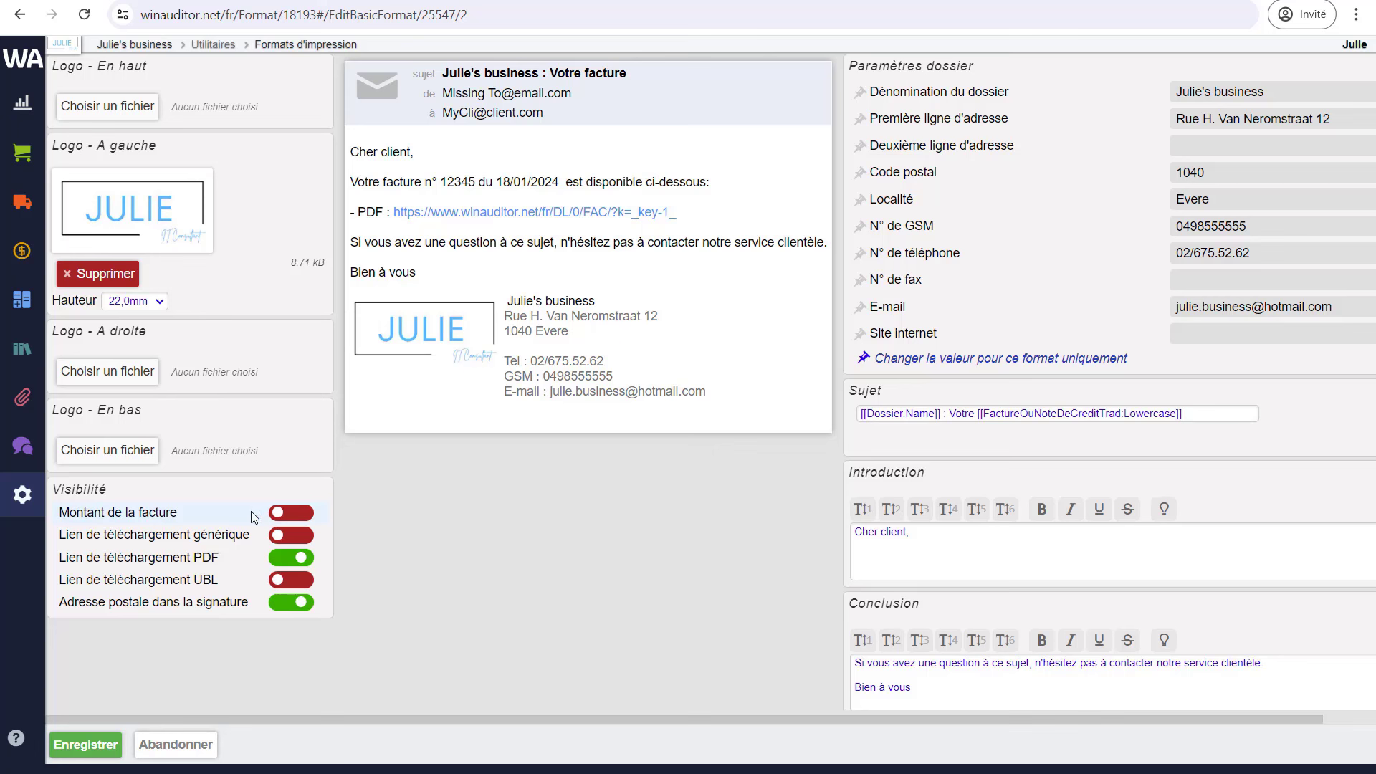
# - Show the invoice amount and generic link; hide the PDF and UBL links and the signature's postal address
pyautogui.click(291, 513)
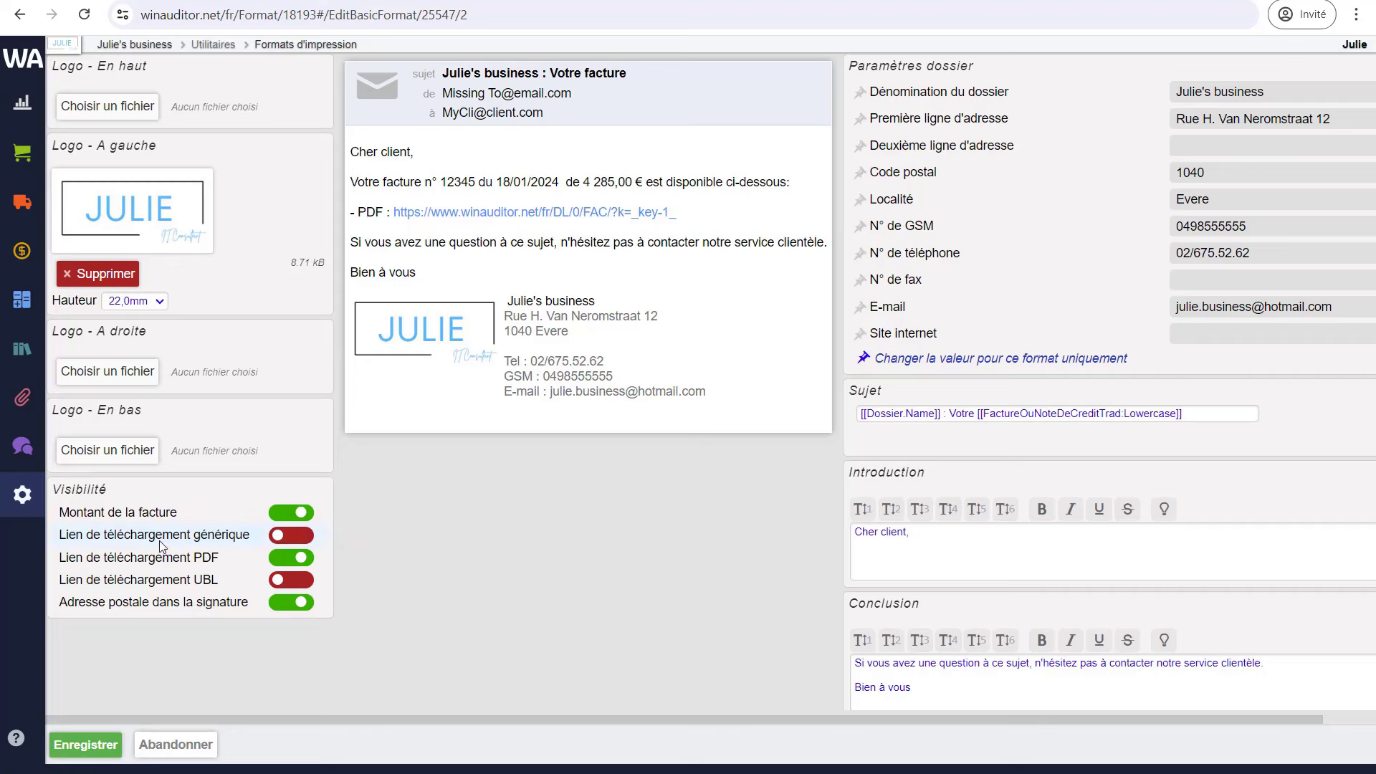
pyautogui.click(287, 542)
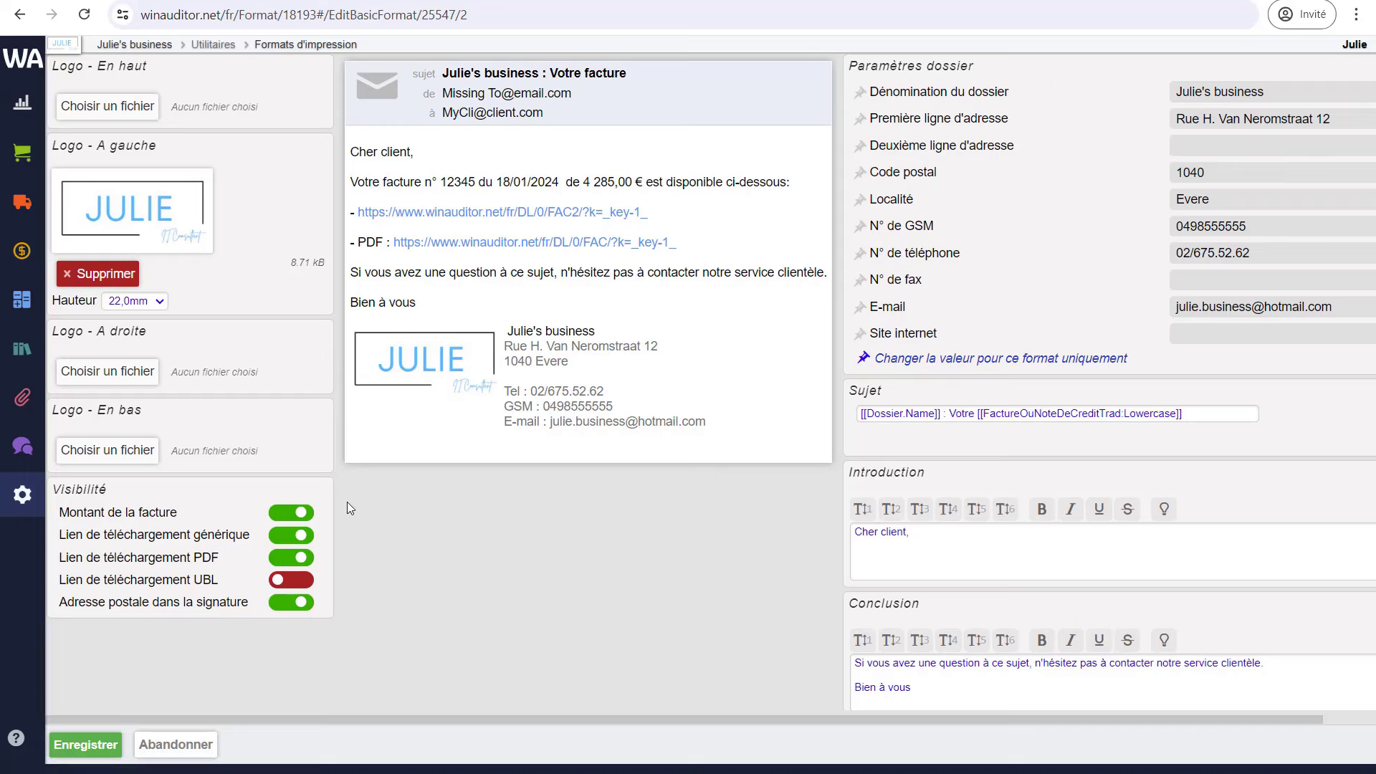
pyautogui.click(291, 580)
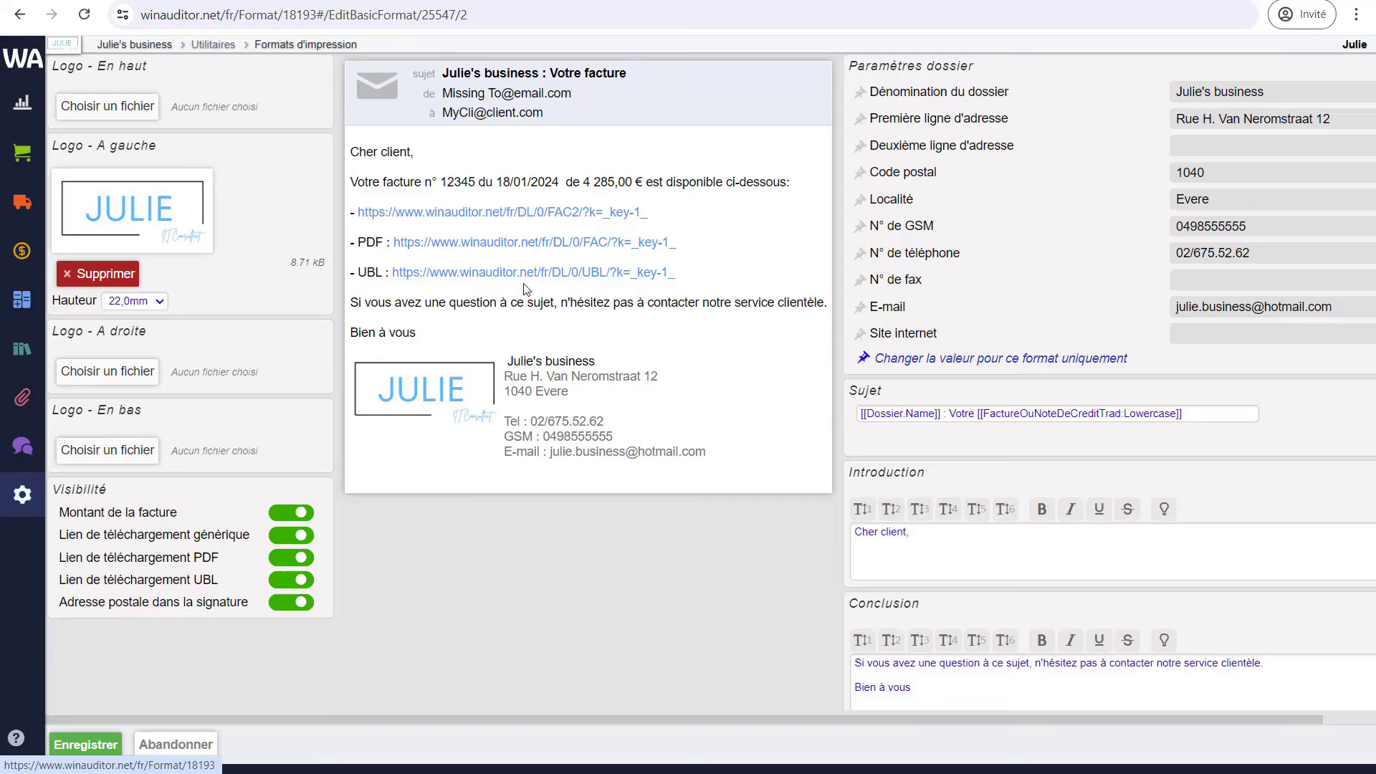
pyautogui.click(302, 584)
pyautogui.click(295, 563)
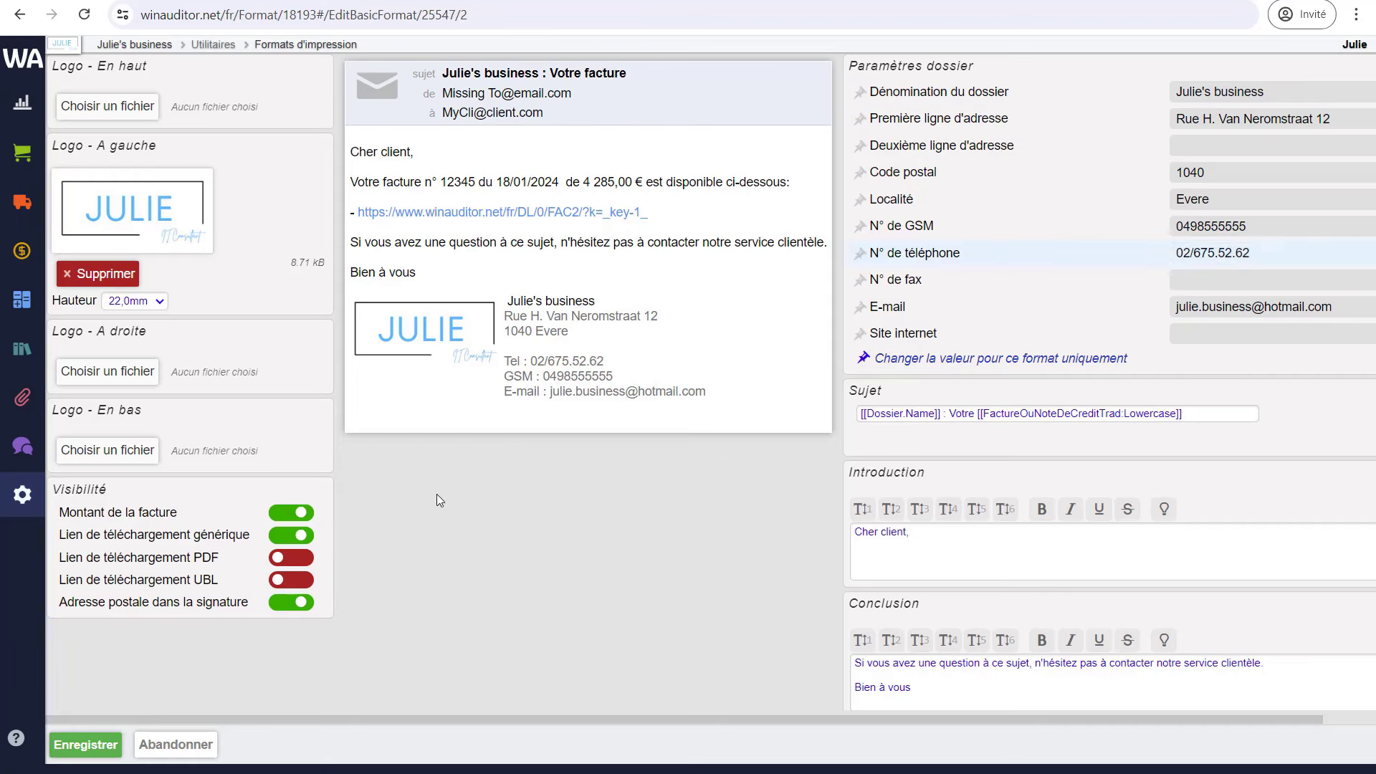
pyautogui.click(299, 607)
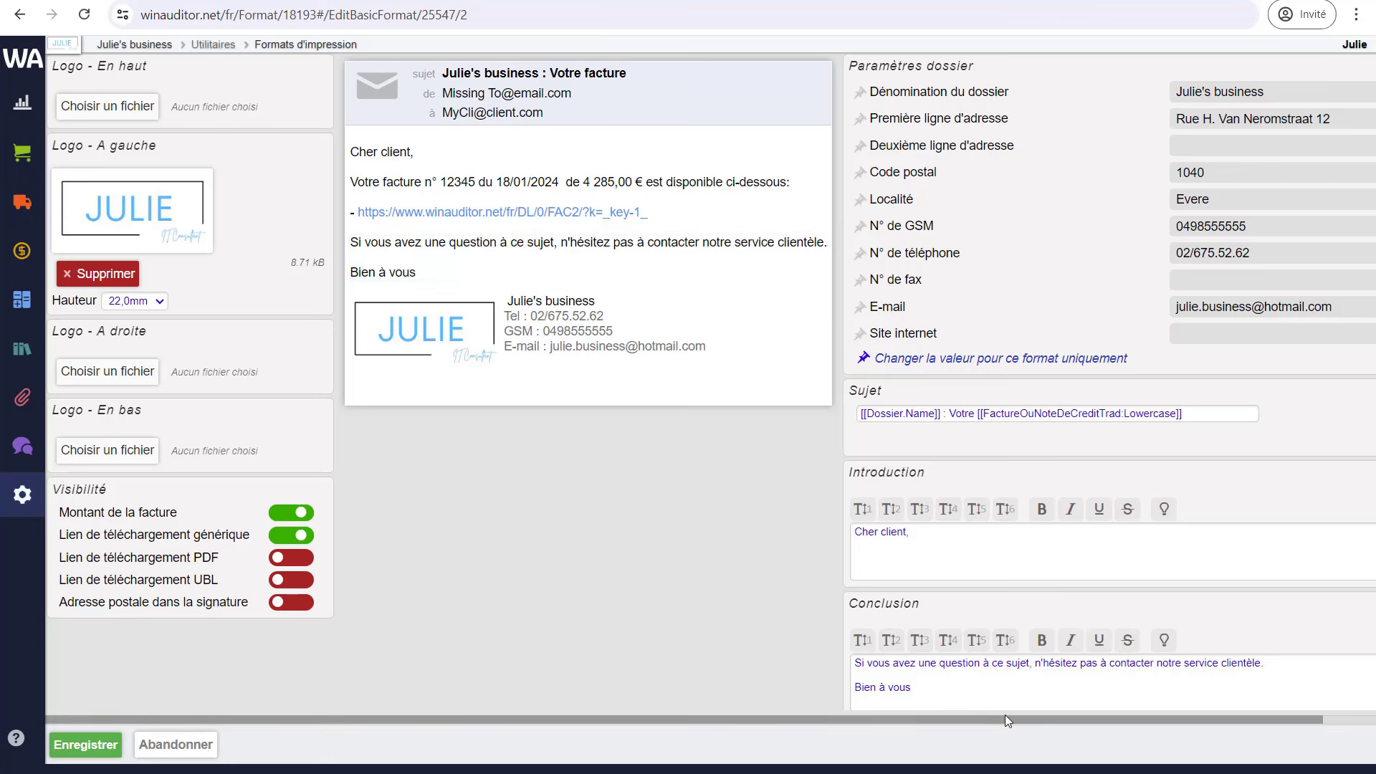
pyautogui.moveTo(1005, 720); pyautogui.dragTo(1052, 719)
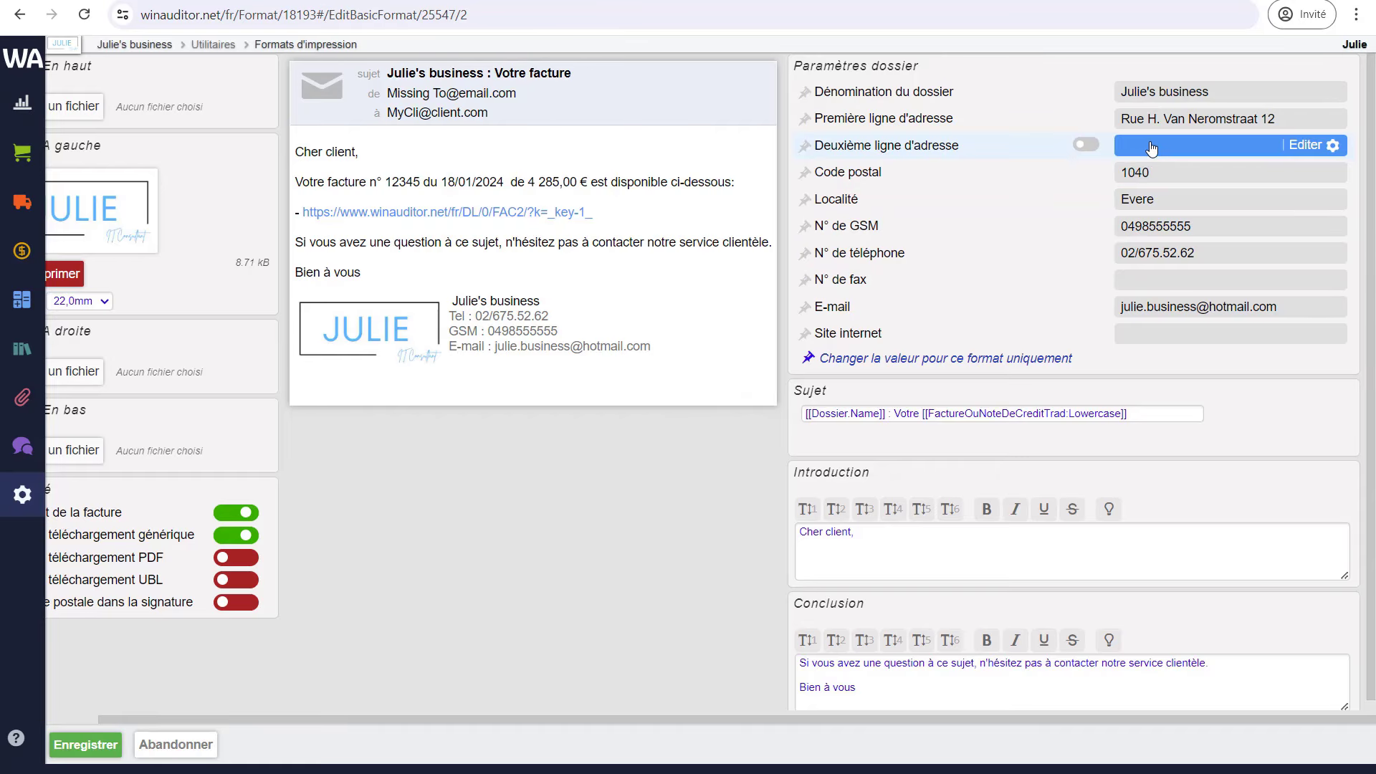
pyautogui.click(1087, 147)
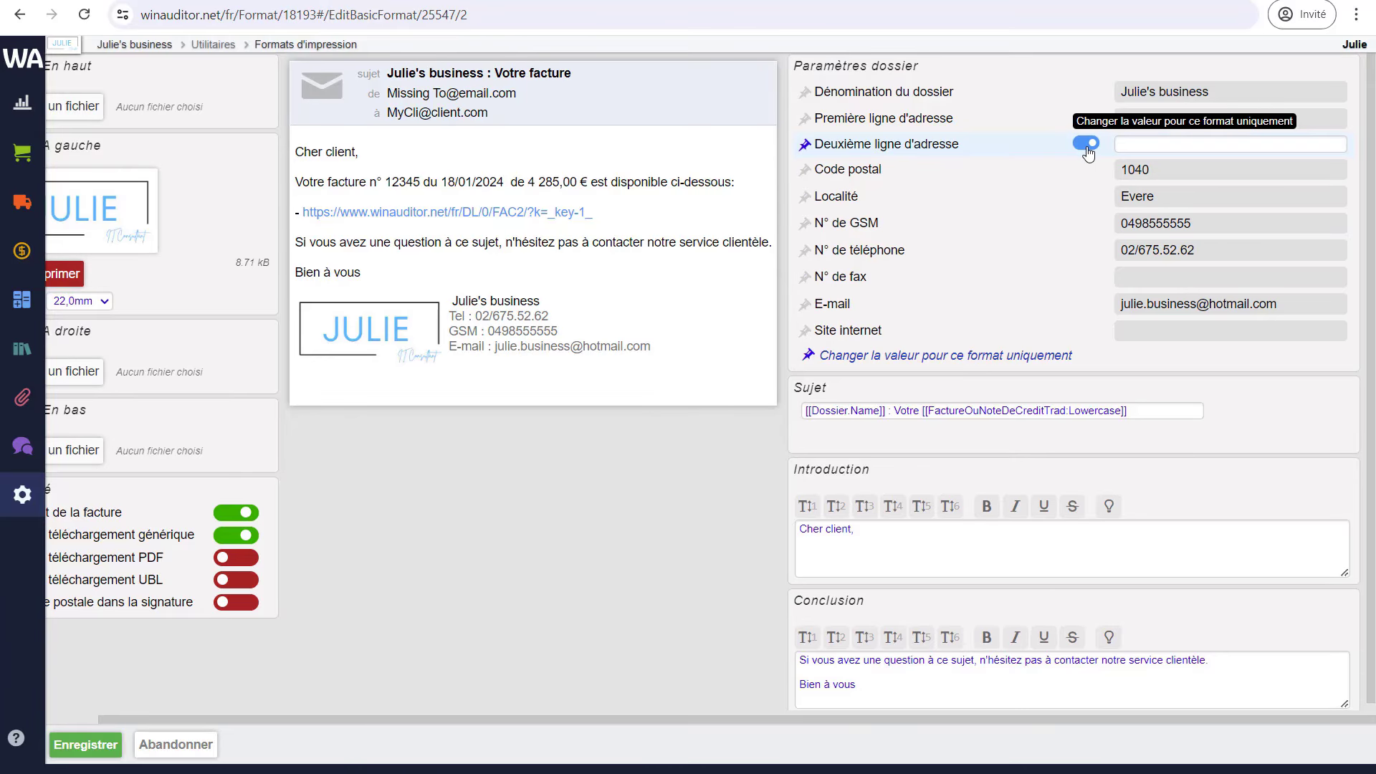
pyautogui.click(1087, 148)
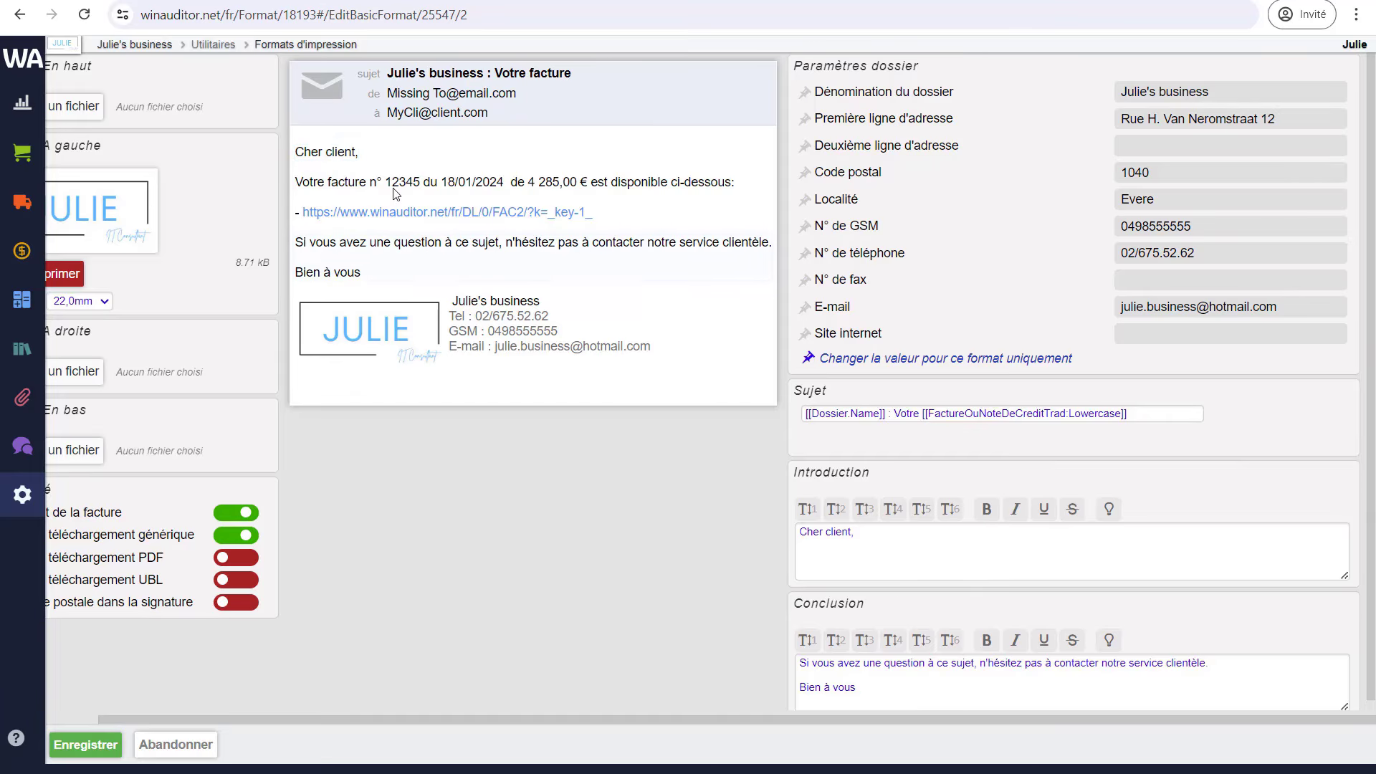
pyautogui.scroll(-1, 885, 677)
# - Check the Conclusion and Introduction texts, then save the e-mail template
pyautogui.click(874, 679)
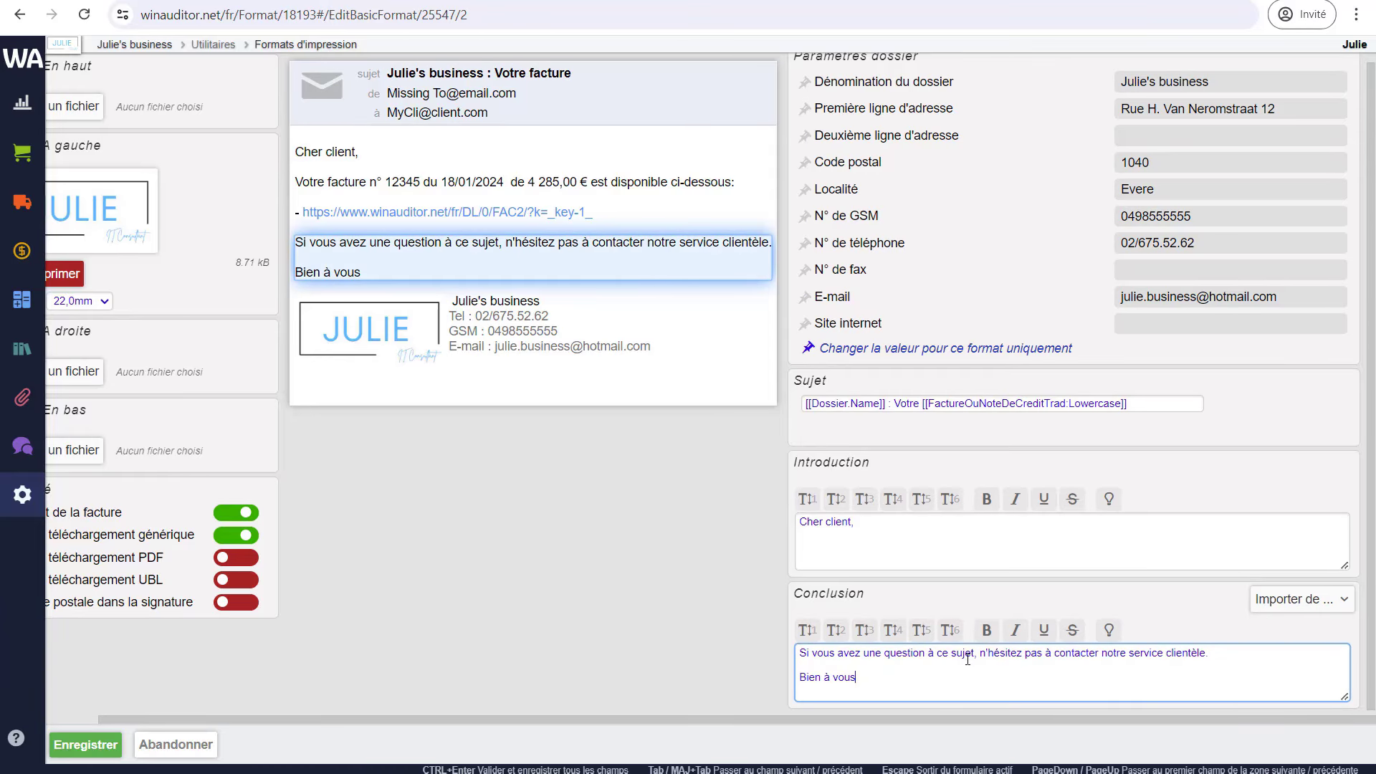
pyautogui.click(1296, 606)
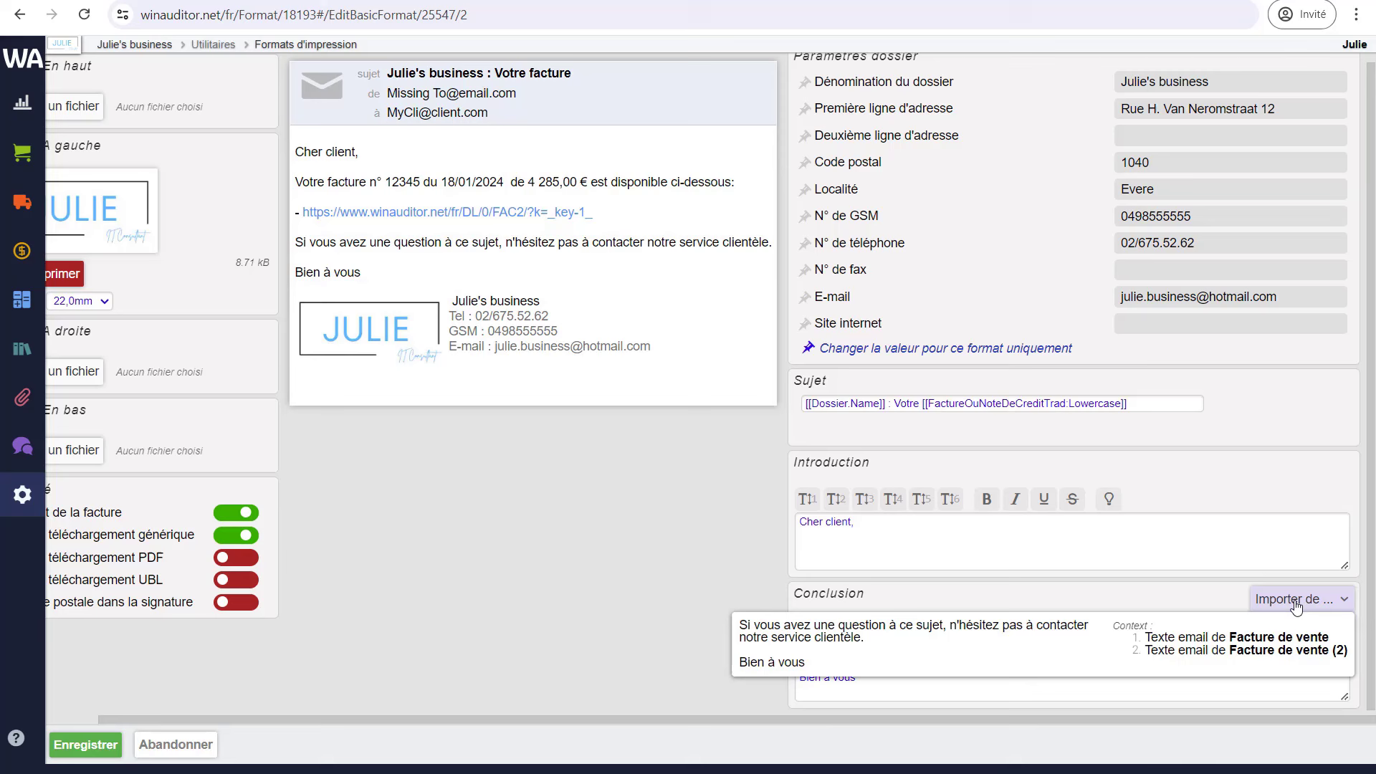
pyautogui.click(1236, 553)
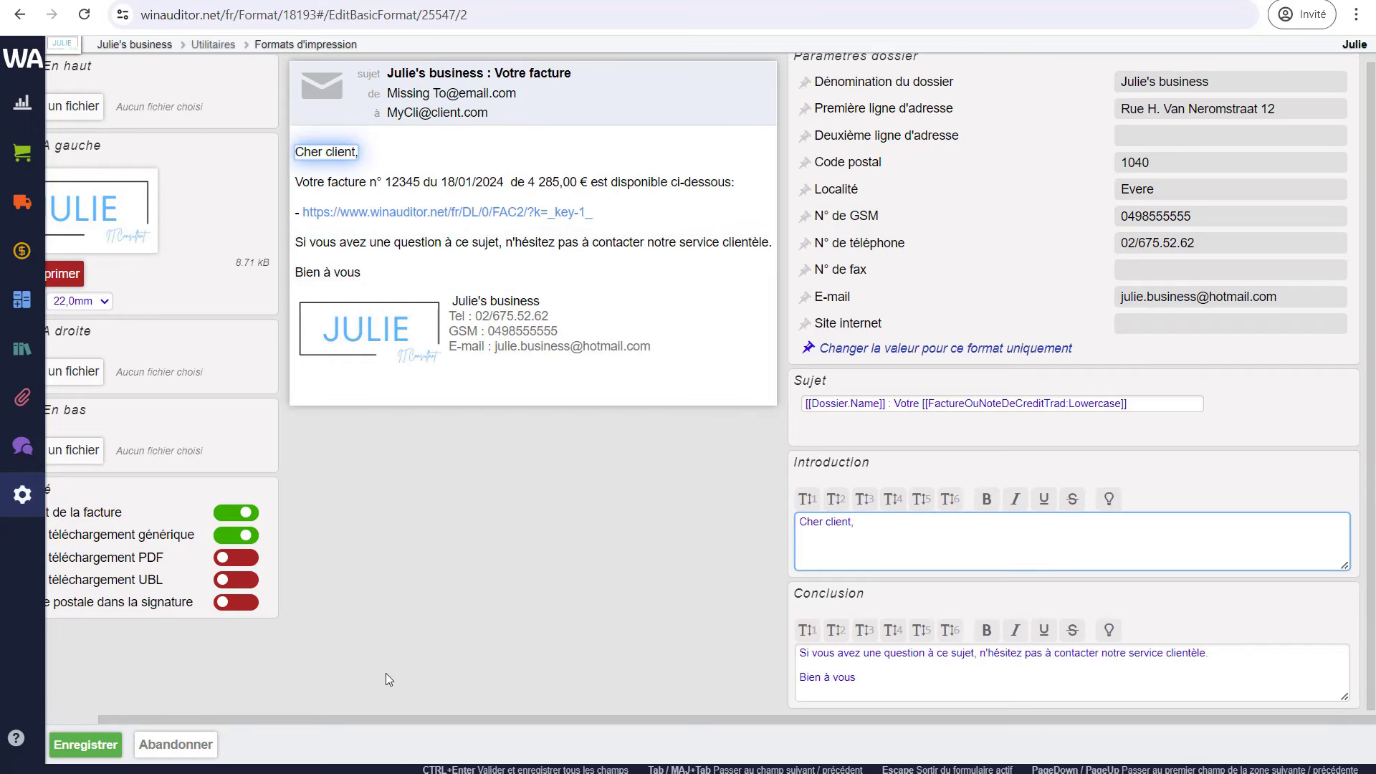
pyautogui.moveTo(367, 718); pyautogui.dragTo(307, 721)
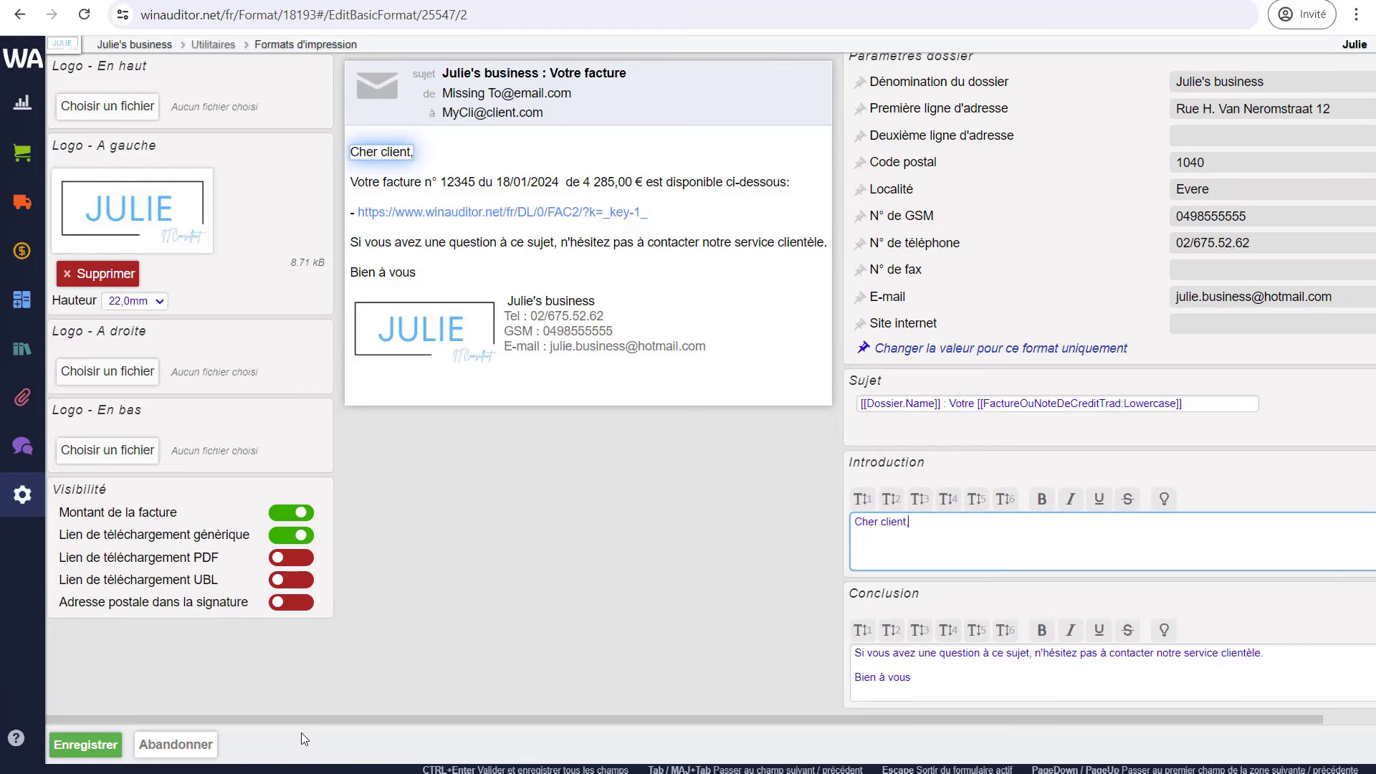
pyautogui.click(87, 746)
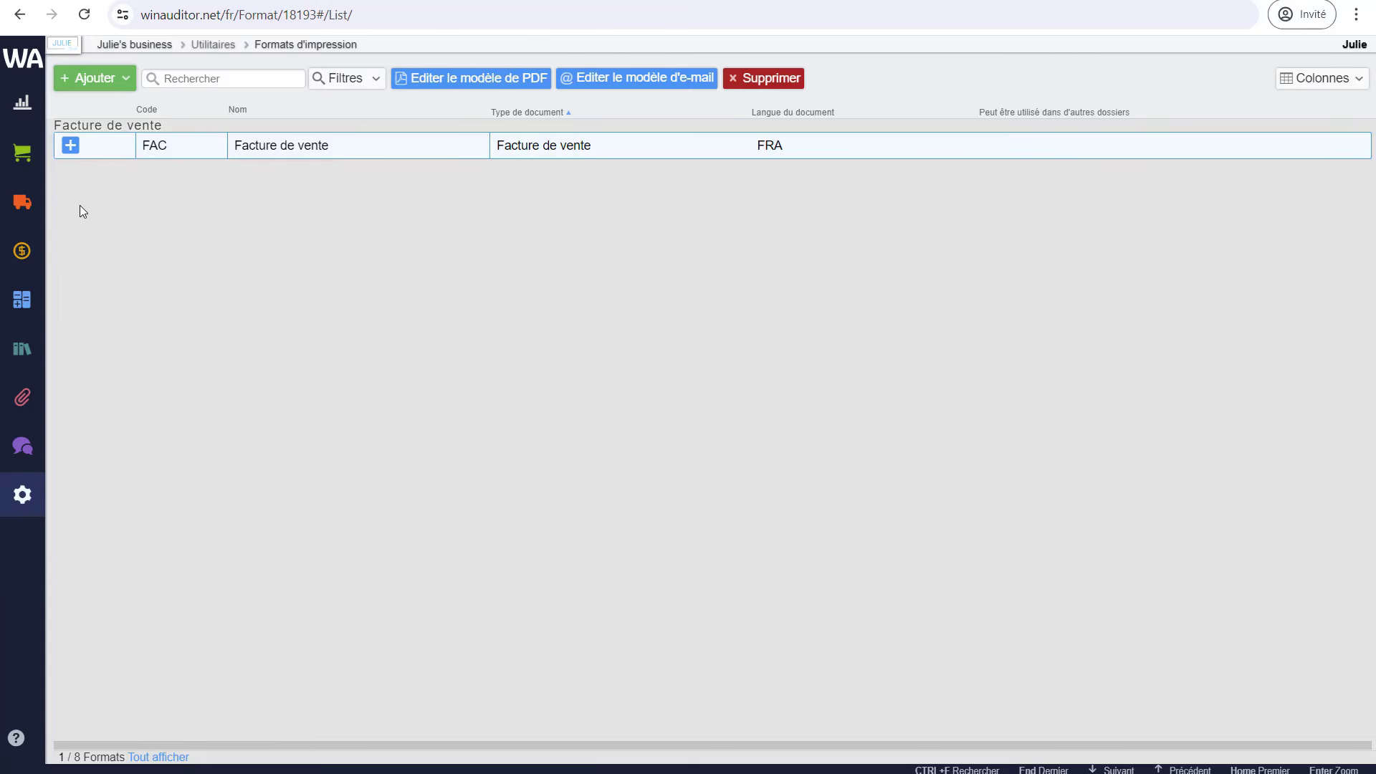
# - Duplicate the Facture de vente format as a credit note using NOTE DE CREDIT 1 and save it
pyautogui.click(78, 158)
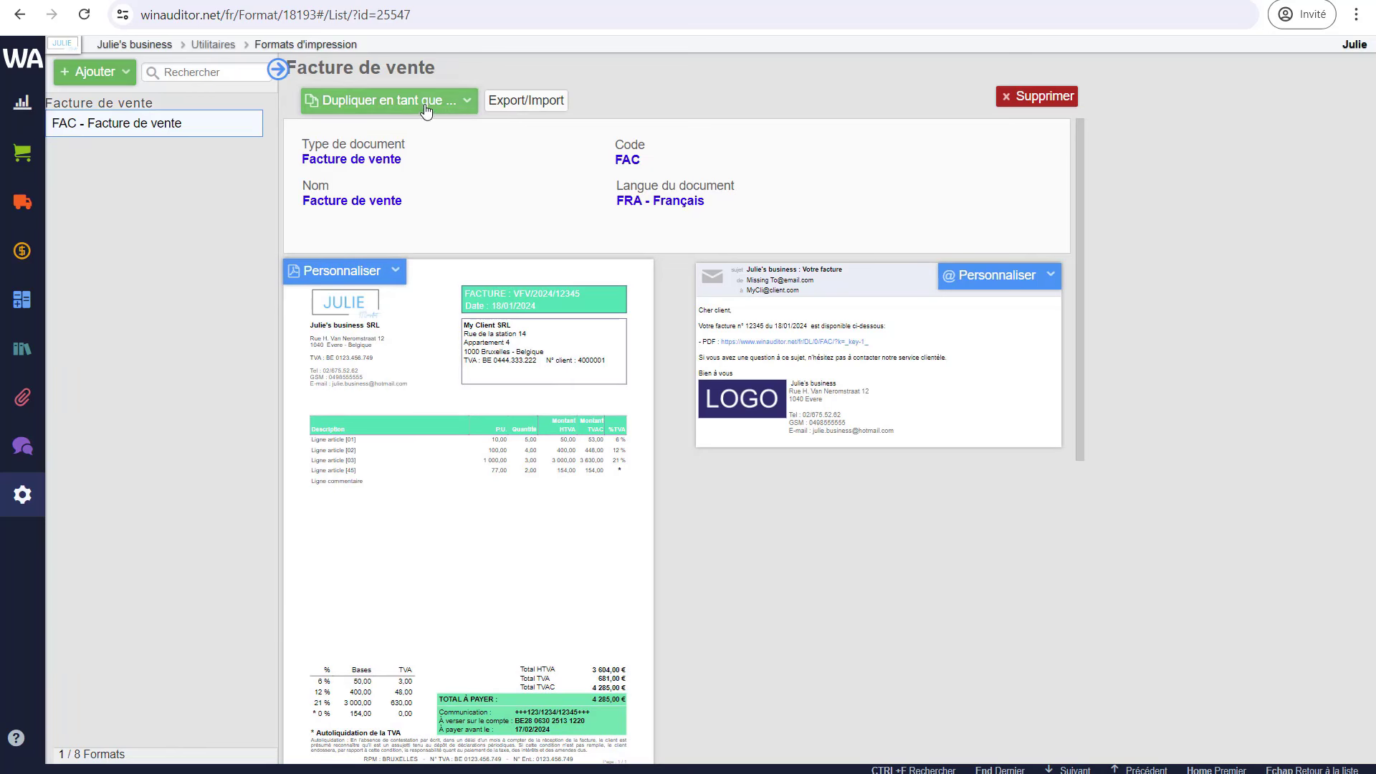
pyautogui.click(427, 109)
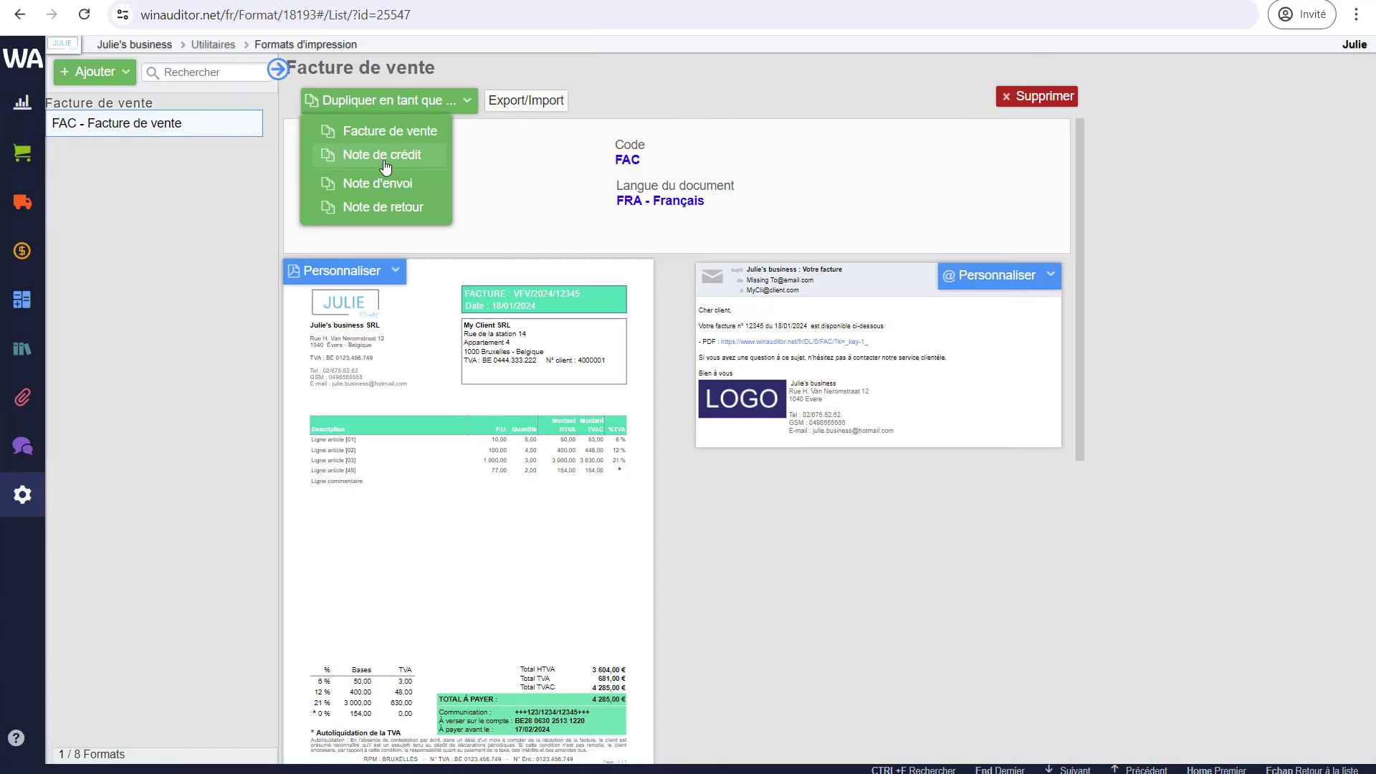
pyautogui.click(385, 161)
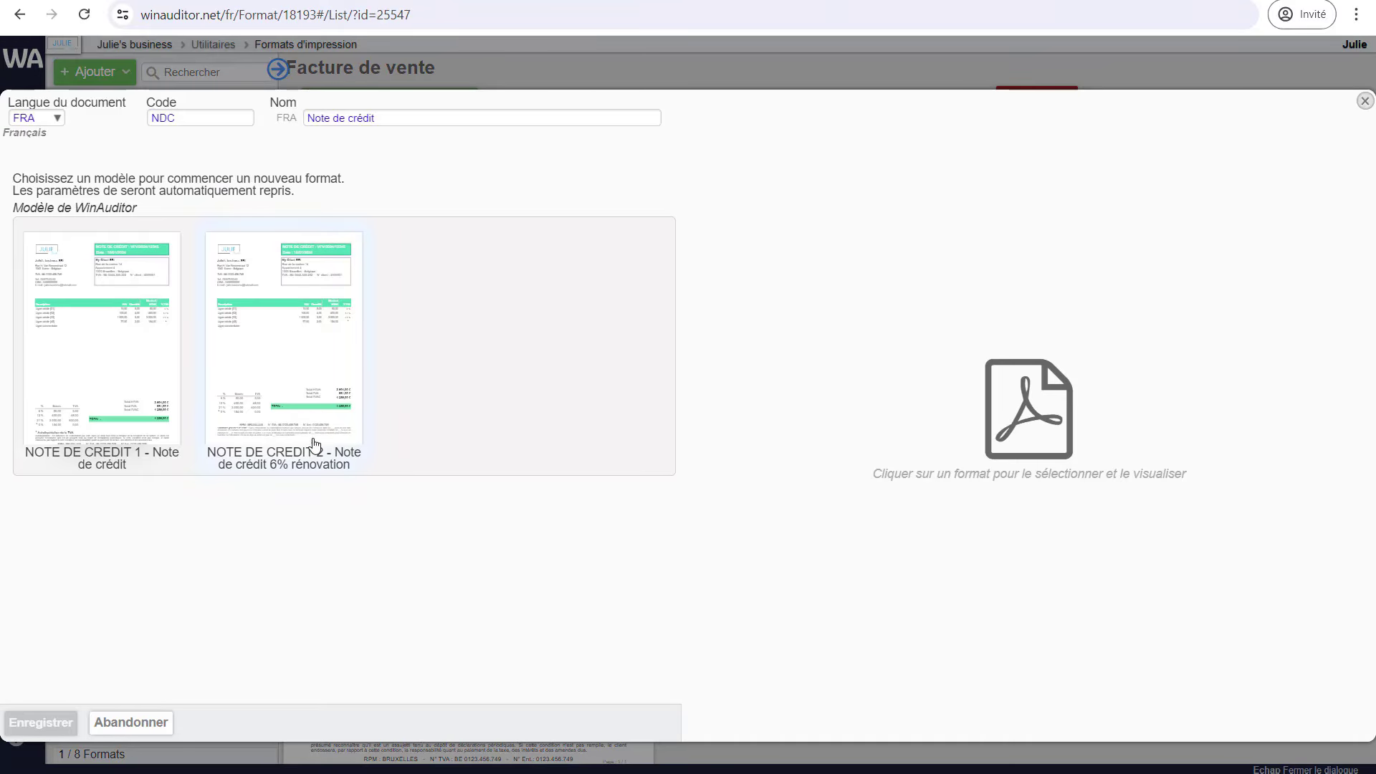
pyautogui.click(119, 354)
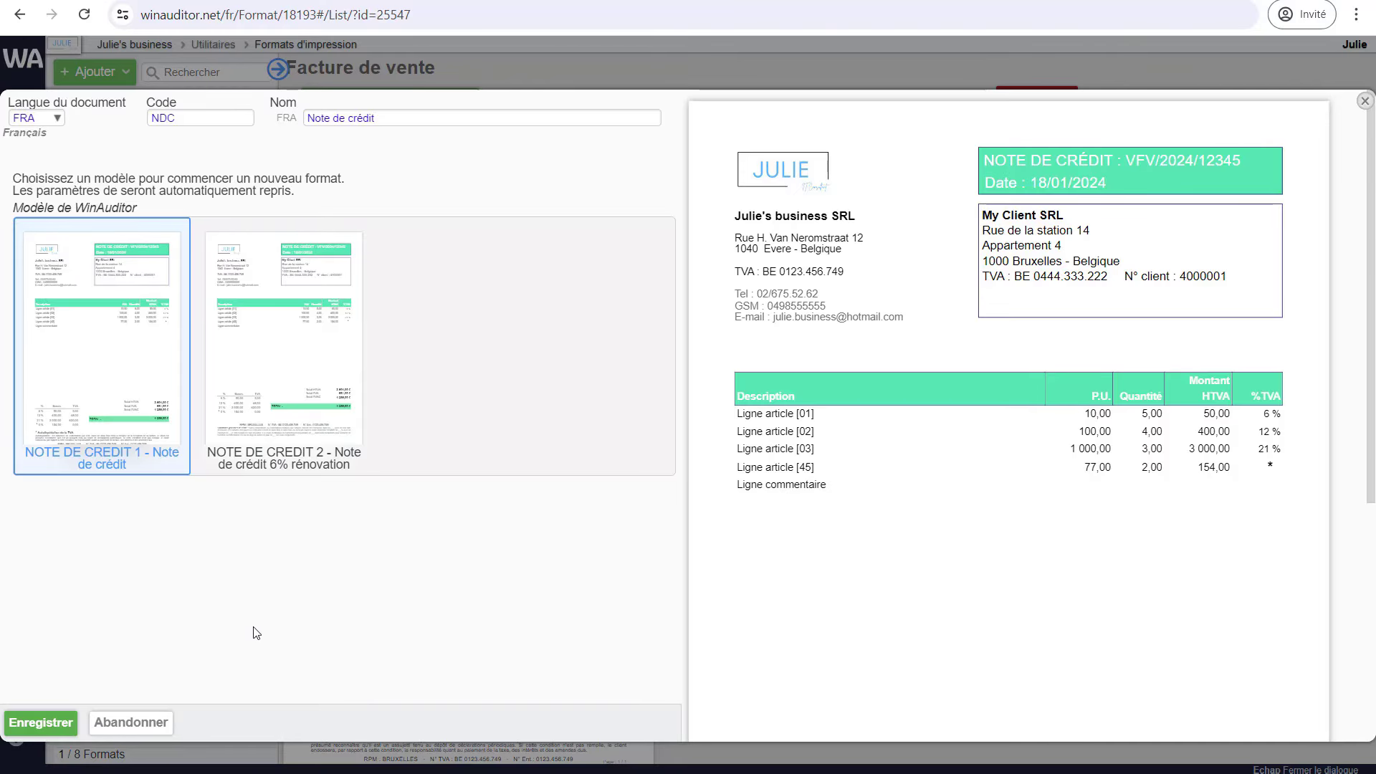
pyautogui.click(57, 726)
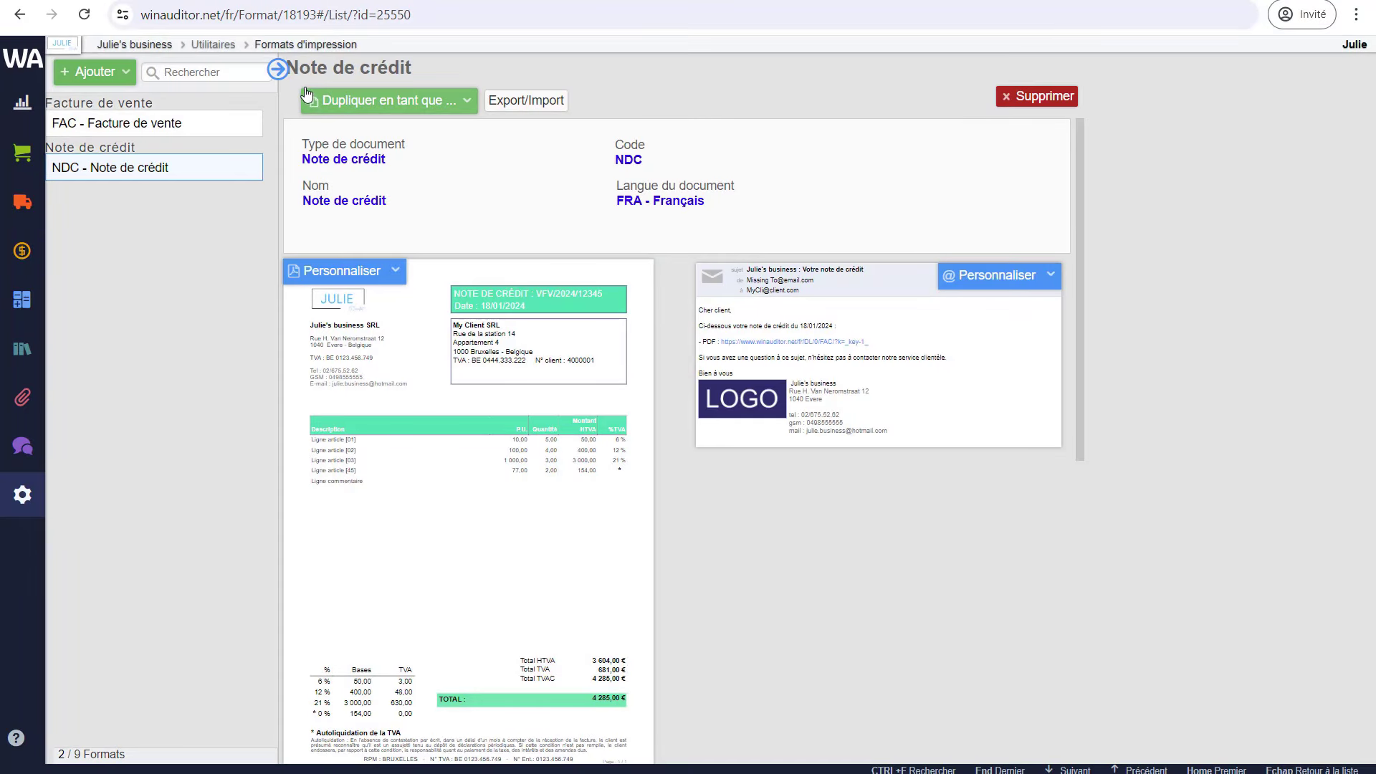
pyautogui.click(278, 68)
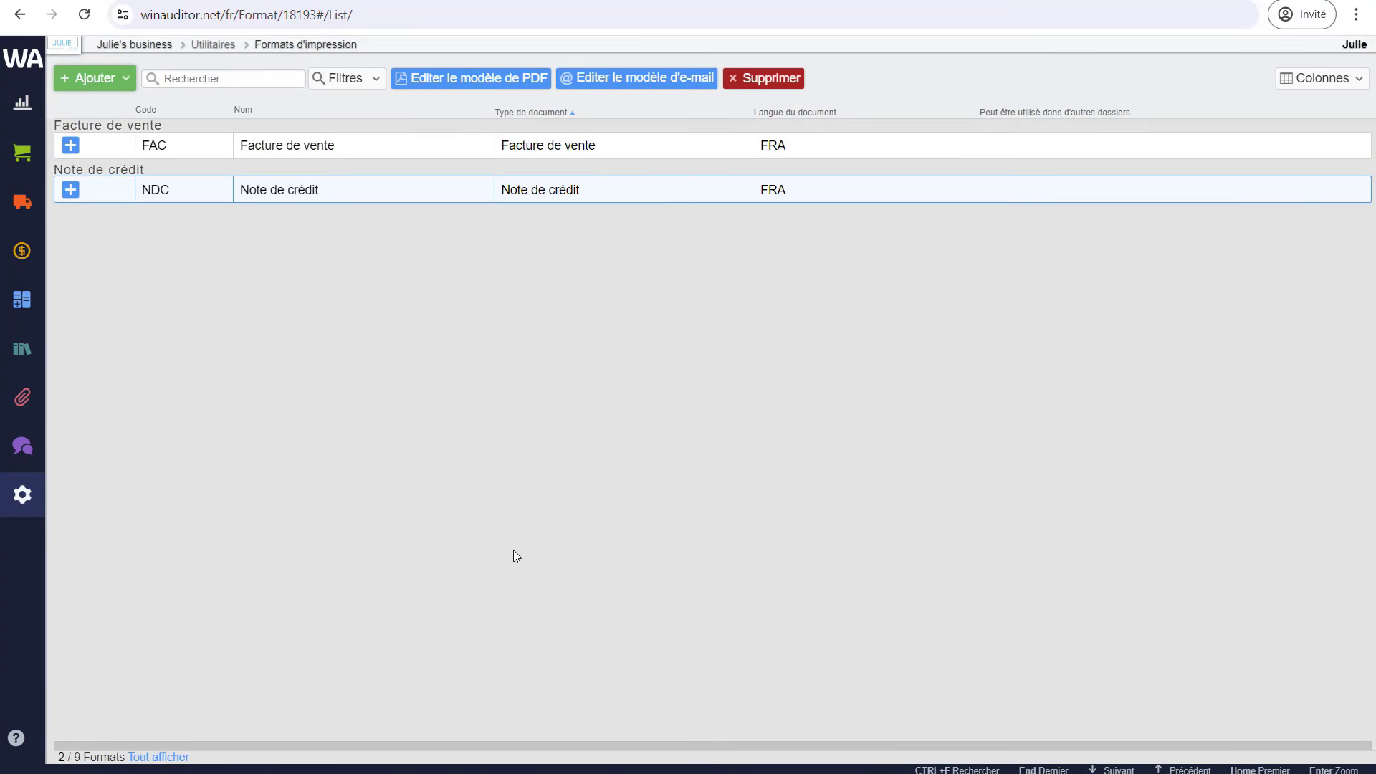
# - Add a new sales-invoice format from the FACTURE 2 renovation 6% template and review its preview
pyautogui.click(521, 575)
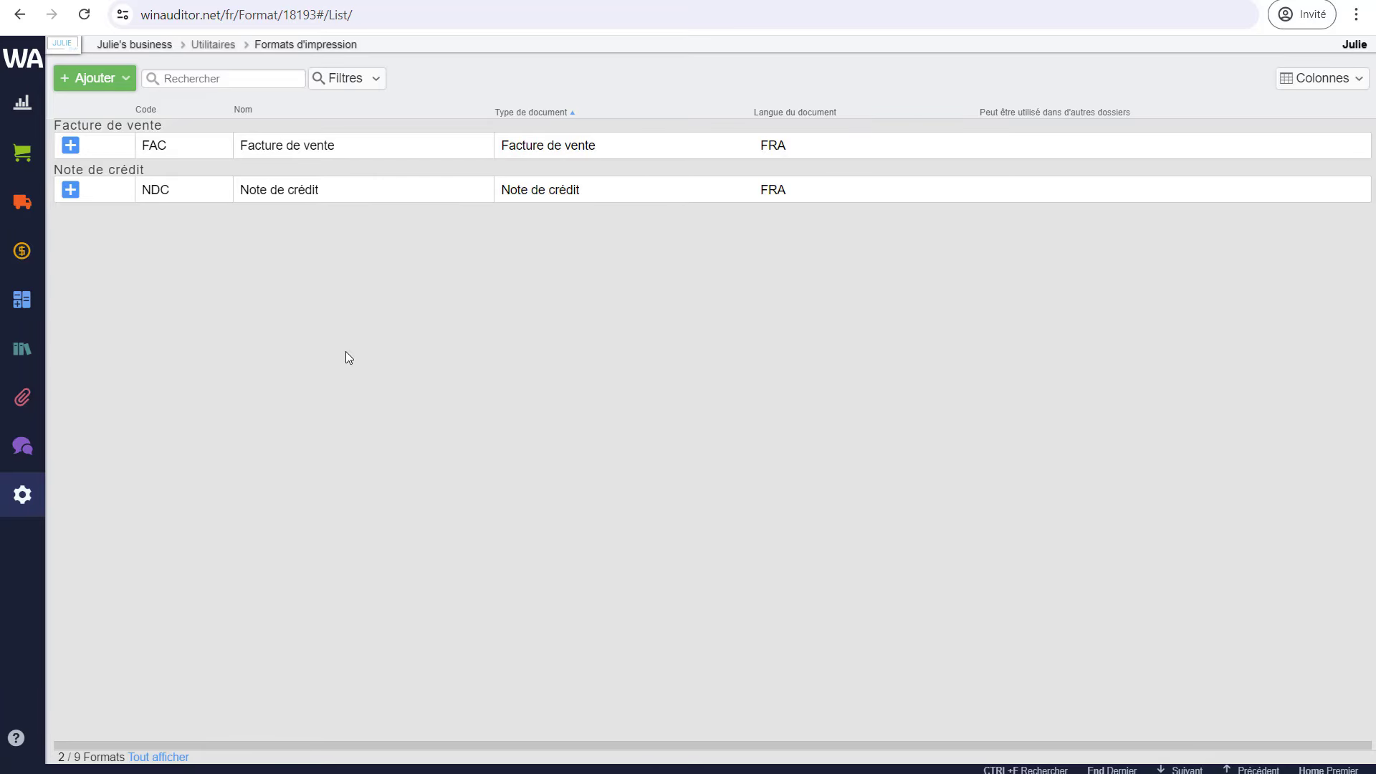
pyautogui.click(95, 80)
pyautogui.click(119, 129)
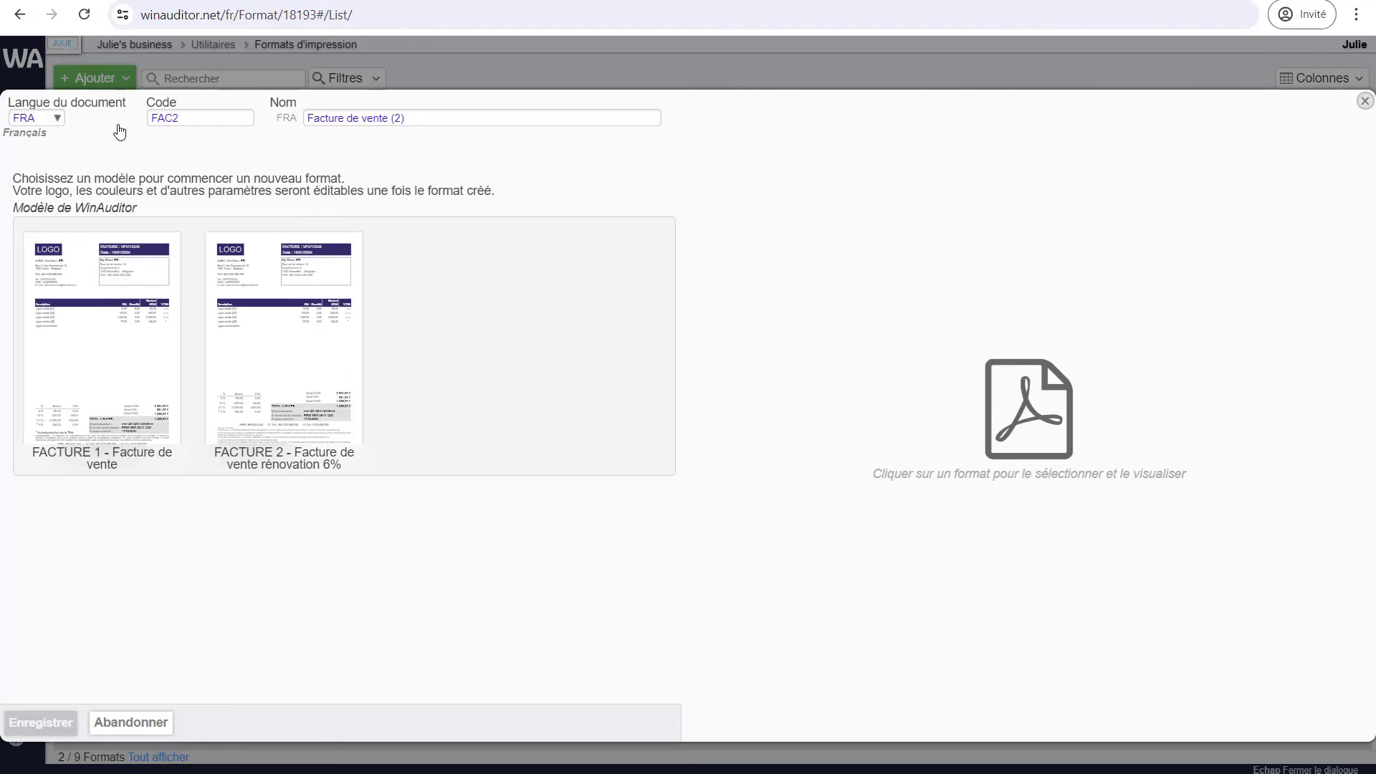
pyautogui.click(290, 400)
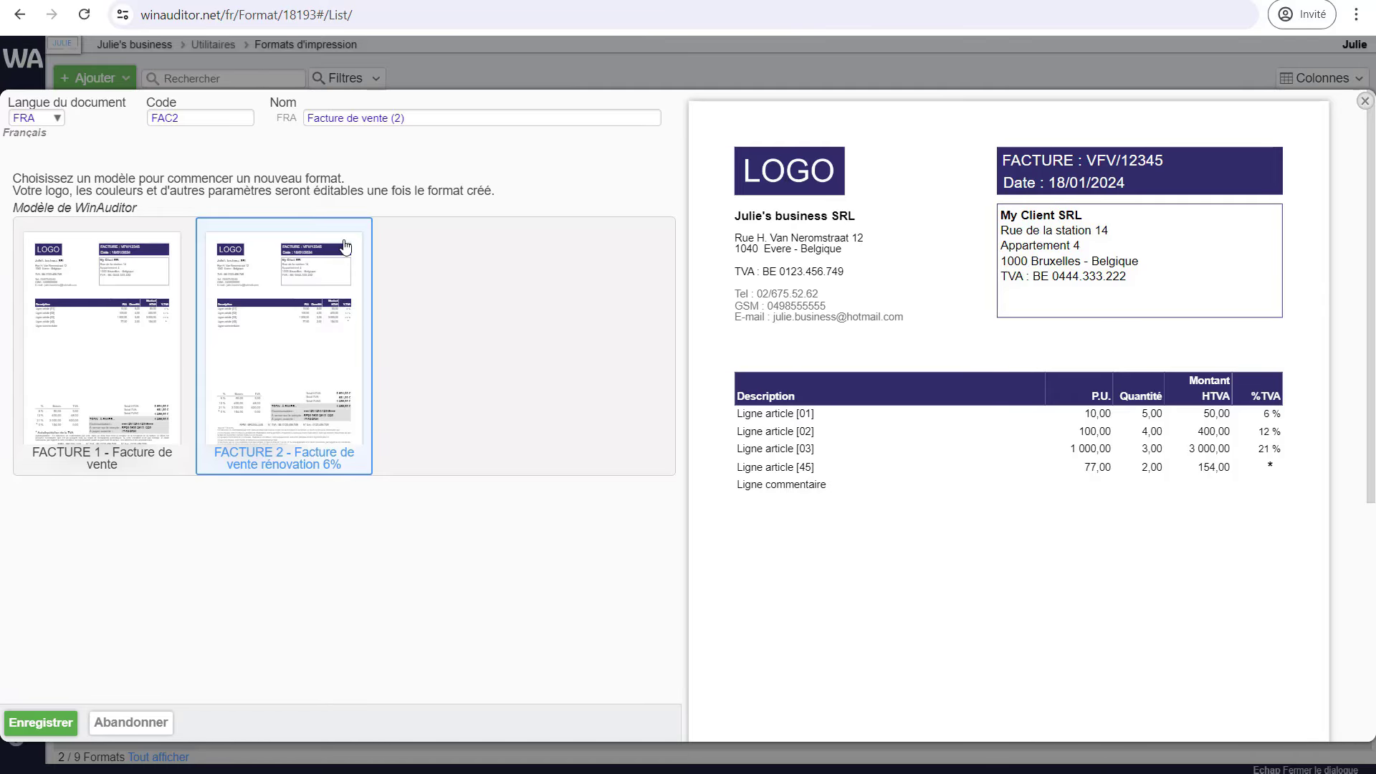
pyautogui.scroll(-4, 1032, 487)
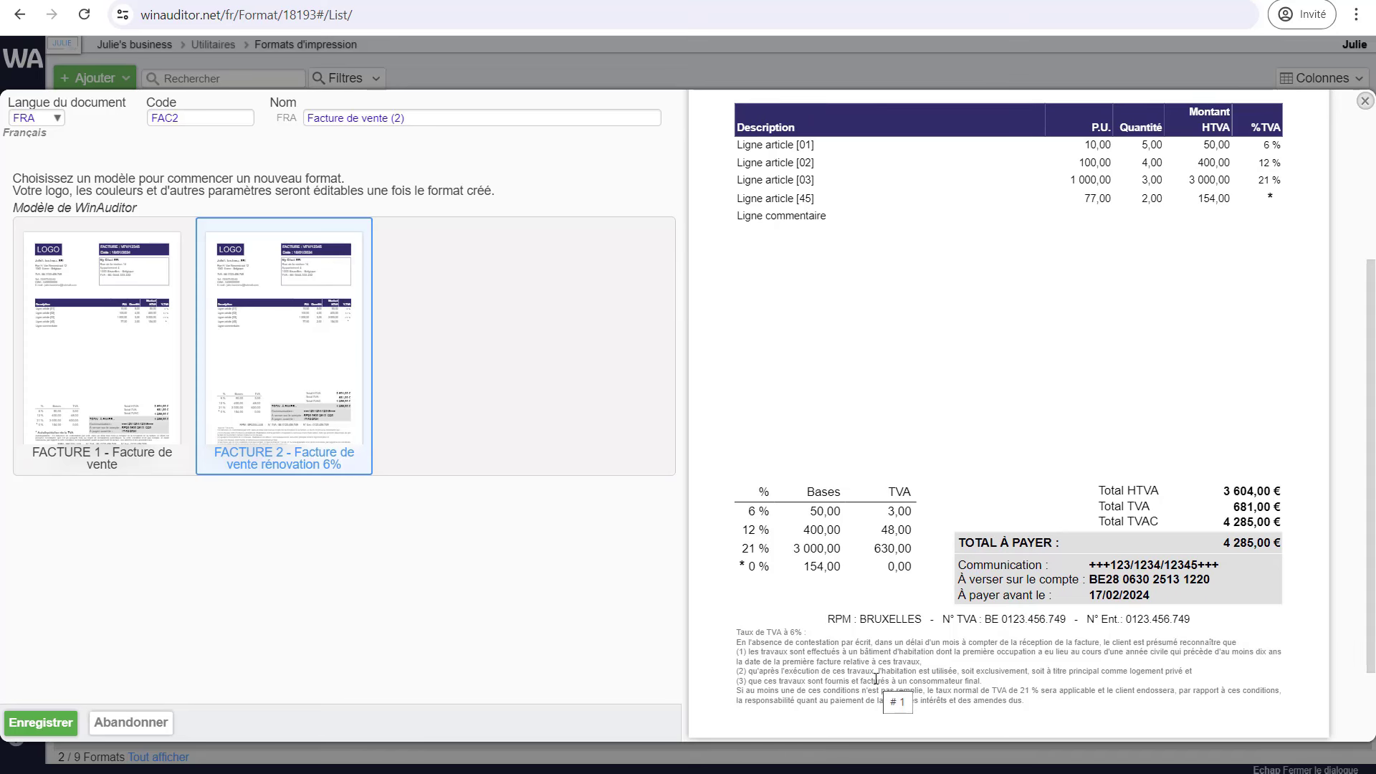
pyautogui.scroll(-1, 876, 677)
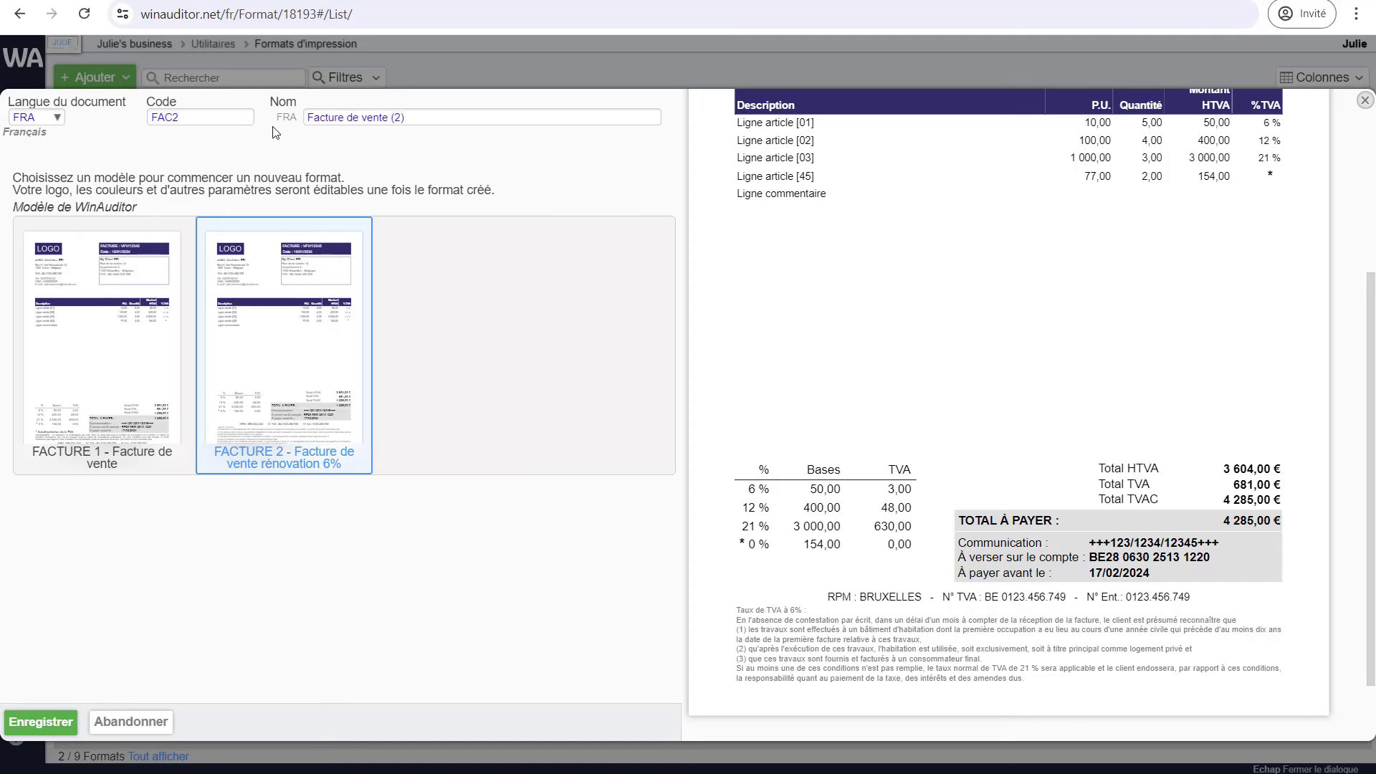
# - Set the format code to FAC 6% and the name to Facture de vente à 6%
pyautogui.click(234, 117)
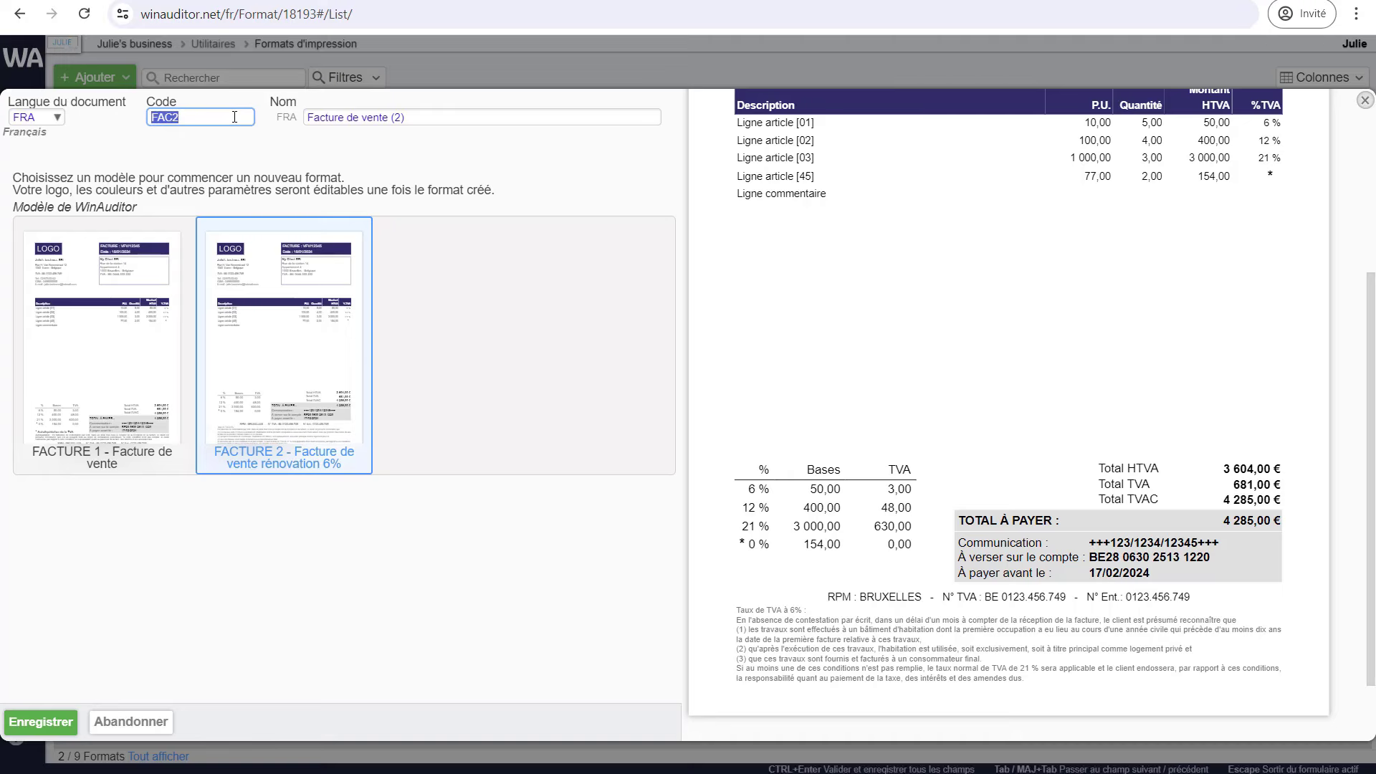
pyautogui.write('FAC 6%')
pyautogui.click(422, 119)
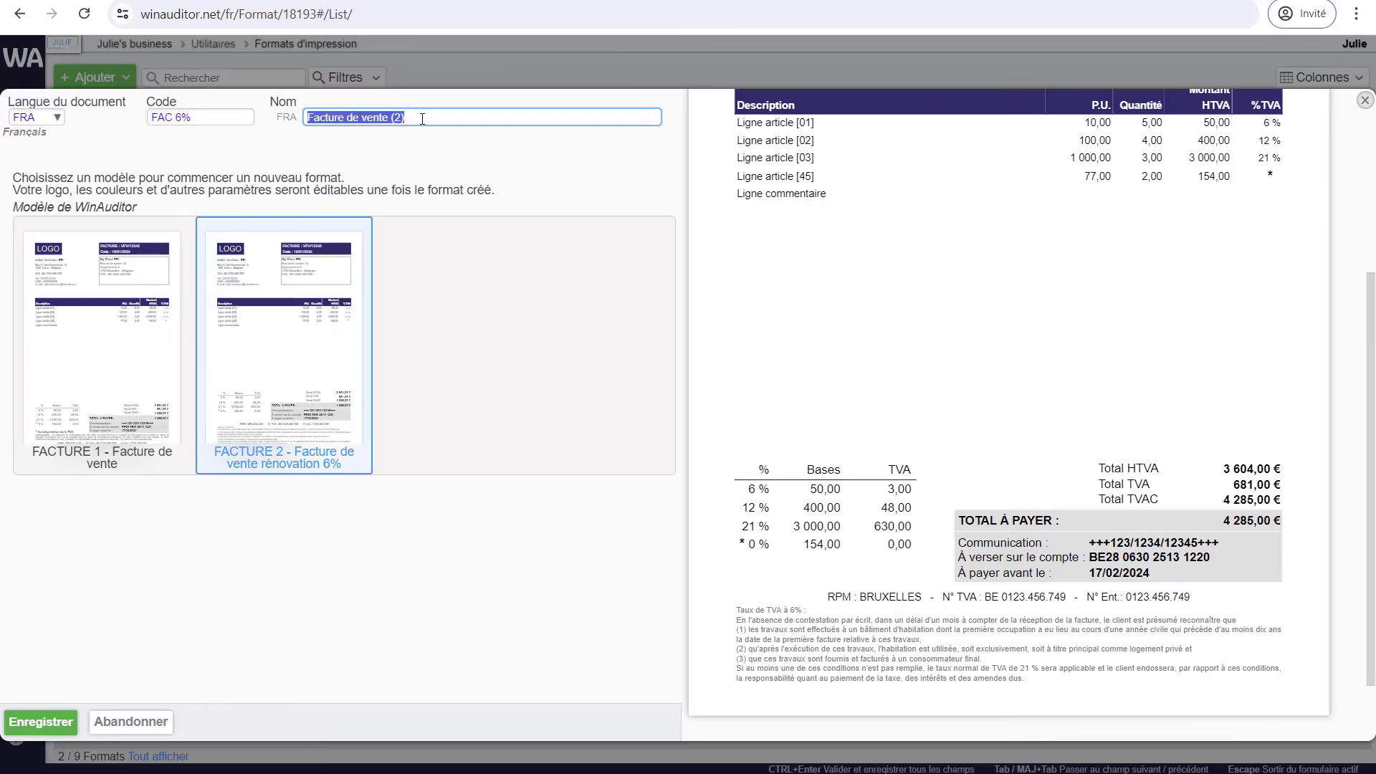
pyautogui.click(413, 120)
pyautogui.press('BackSpace')
pyautogui.press('BackSpace')
pyautogui.press('BackSpace')
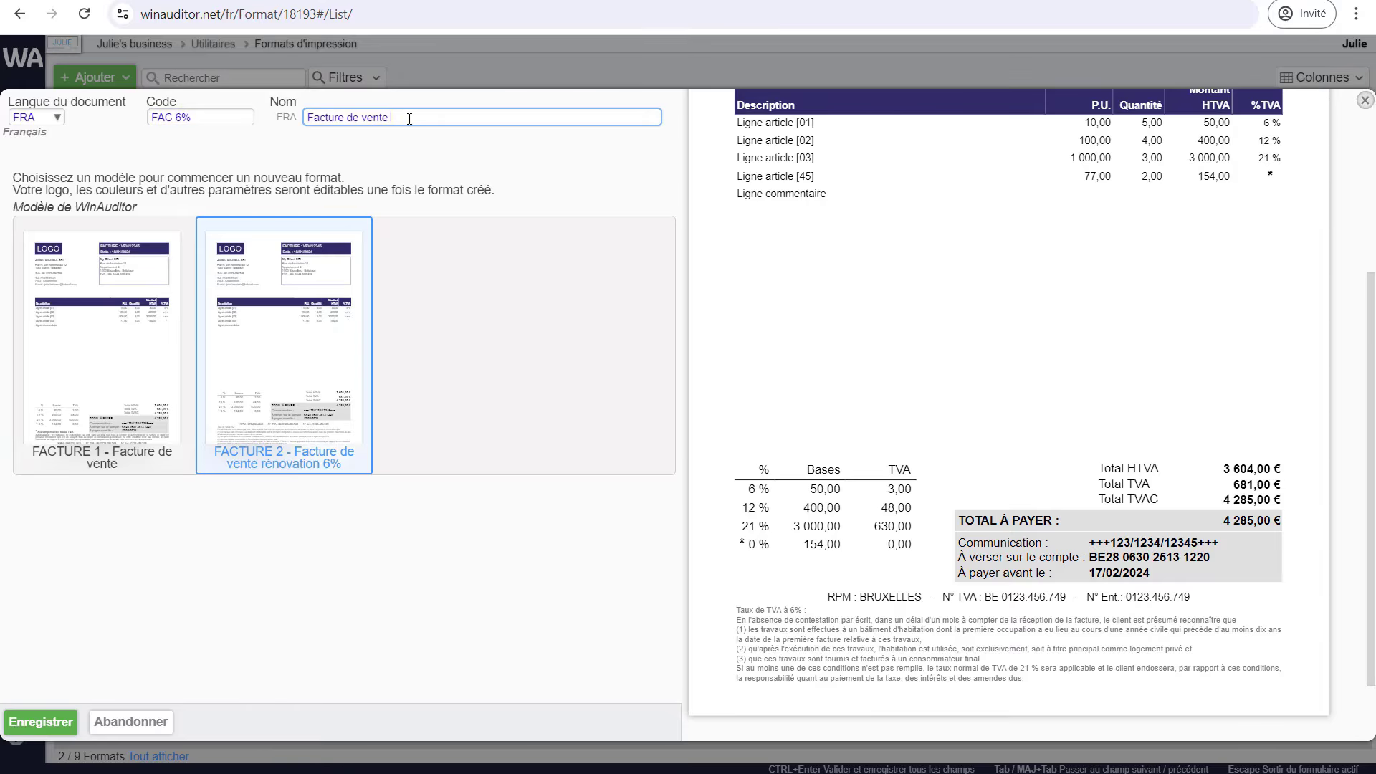
pyautogui.write('à 6%')
# - Save the FAC 6% format and import the JULIE dossier logo into its PDF layout
pyautogui.click(58, 721)
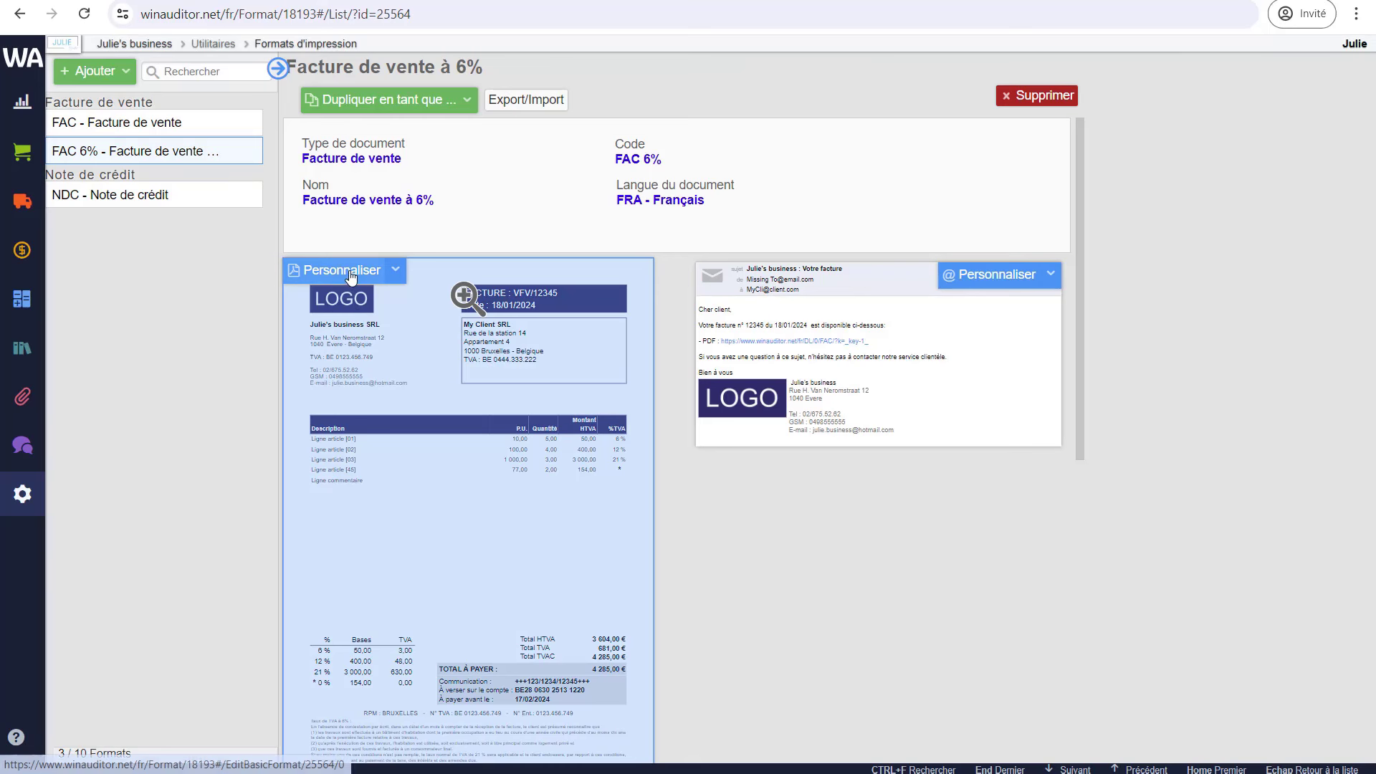
pyautogui.click(340, 272)
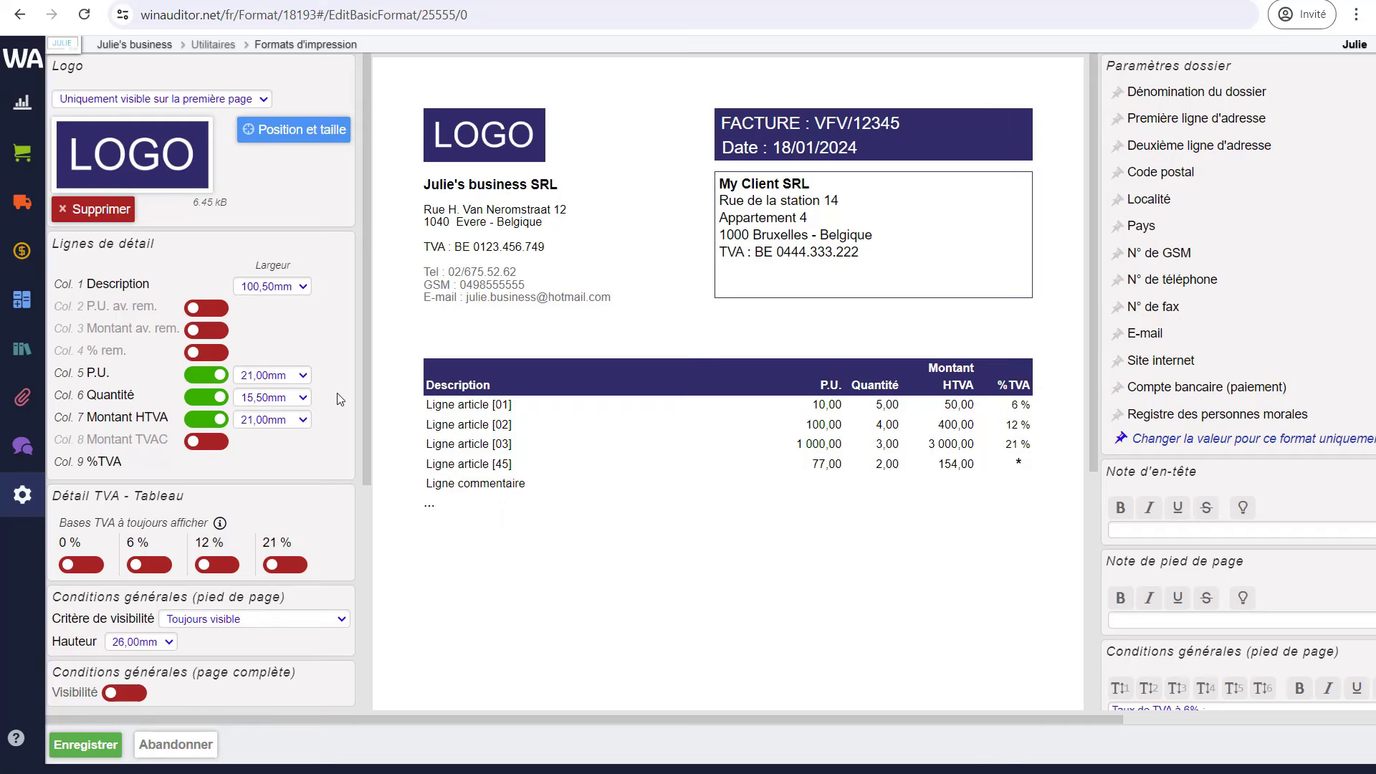
pyautogui.moveTo(307, 188)
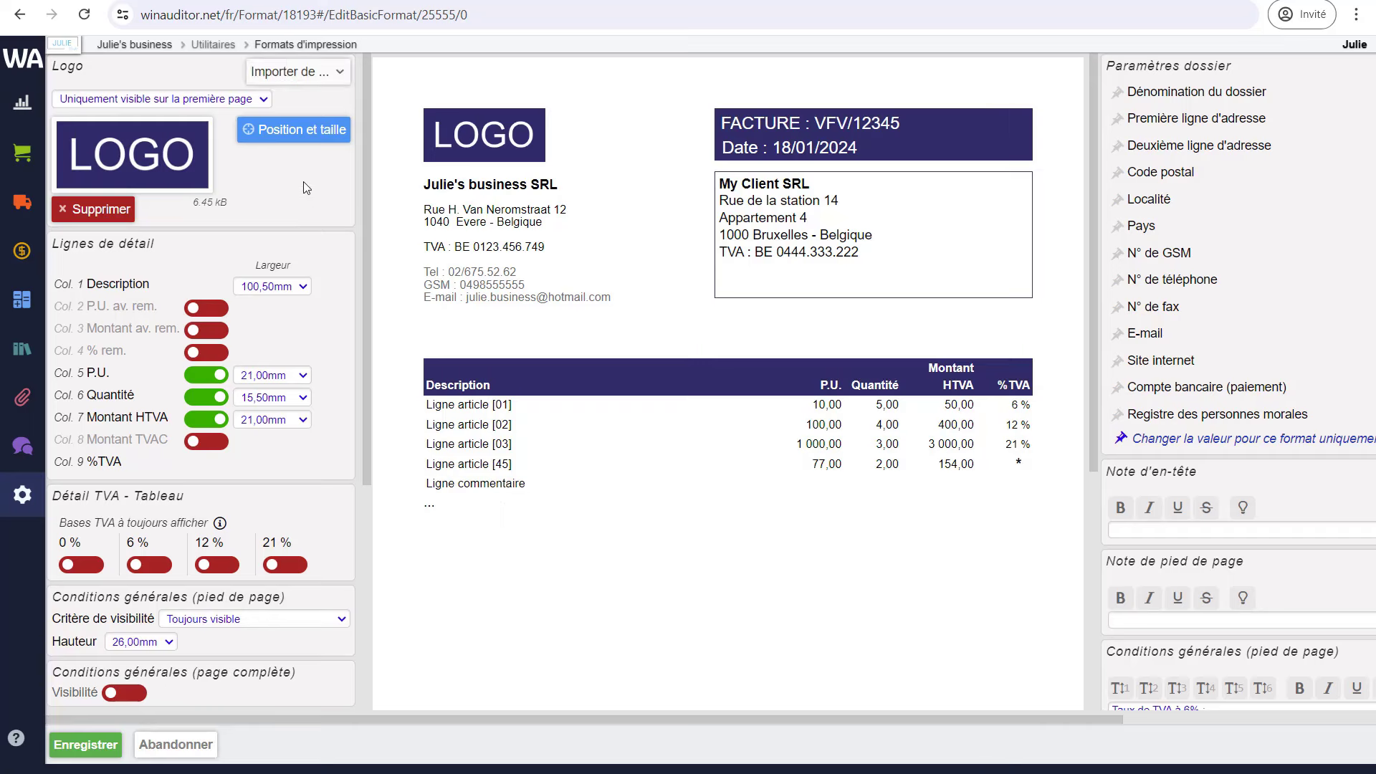
pyautogui.click(313, 74)
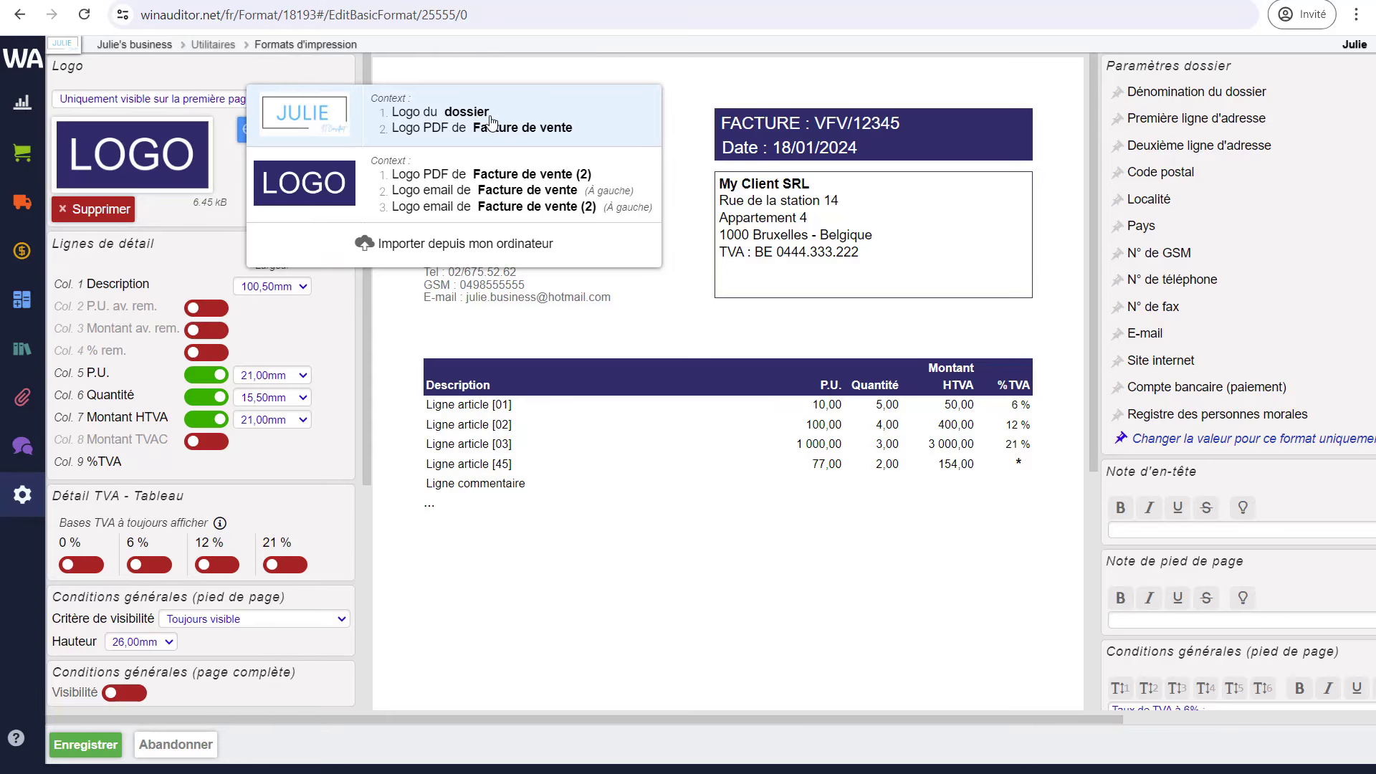
pyautogui.click(448, 129)
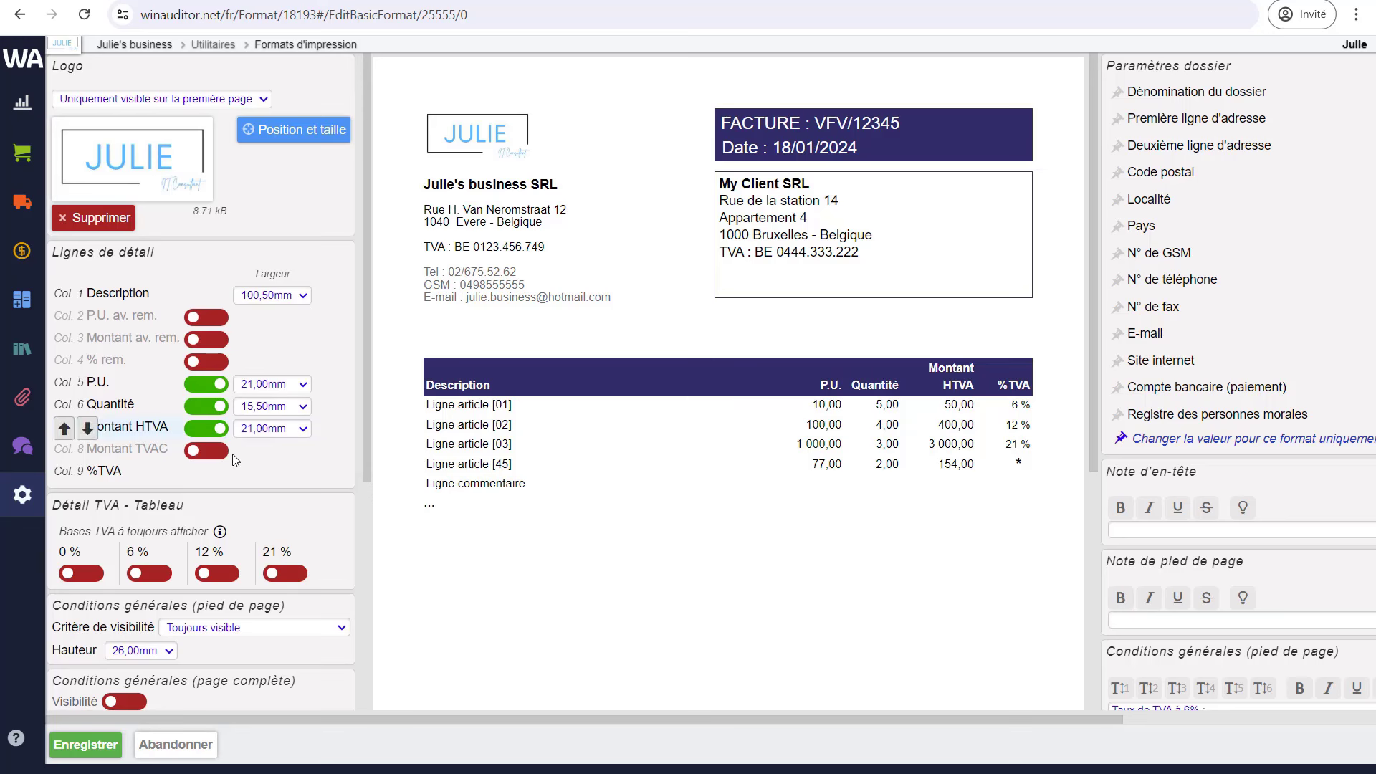
pyautogui.scroll(-5, 240, 488)
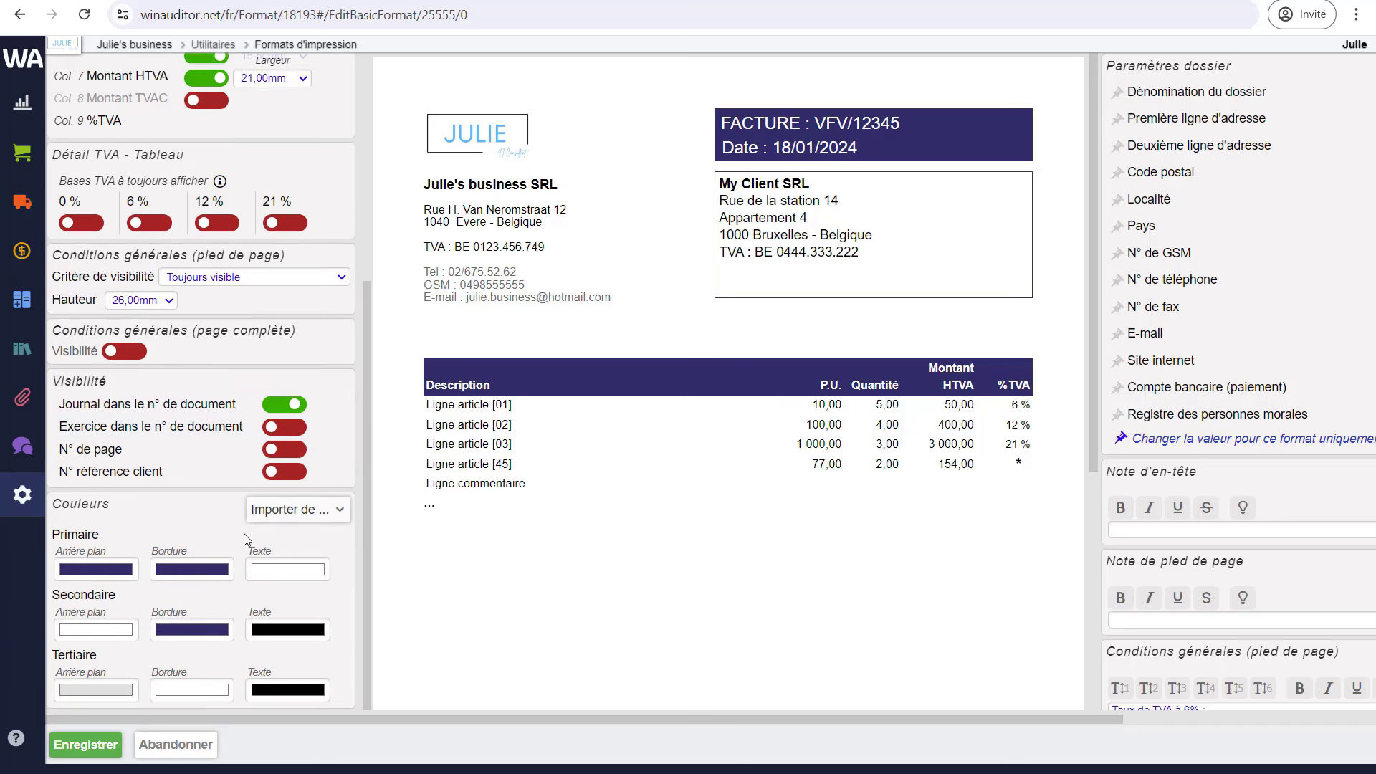
# - Import the Couleur PDF de Facture de vente green scheme, review the layout, and save it
pyautogui.click(308, 512)
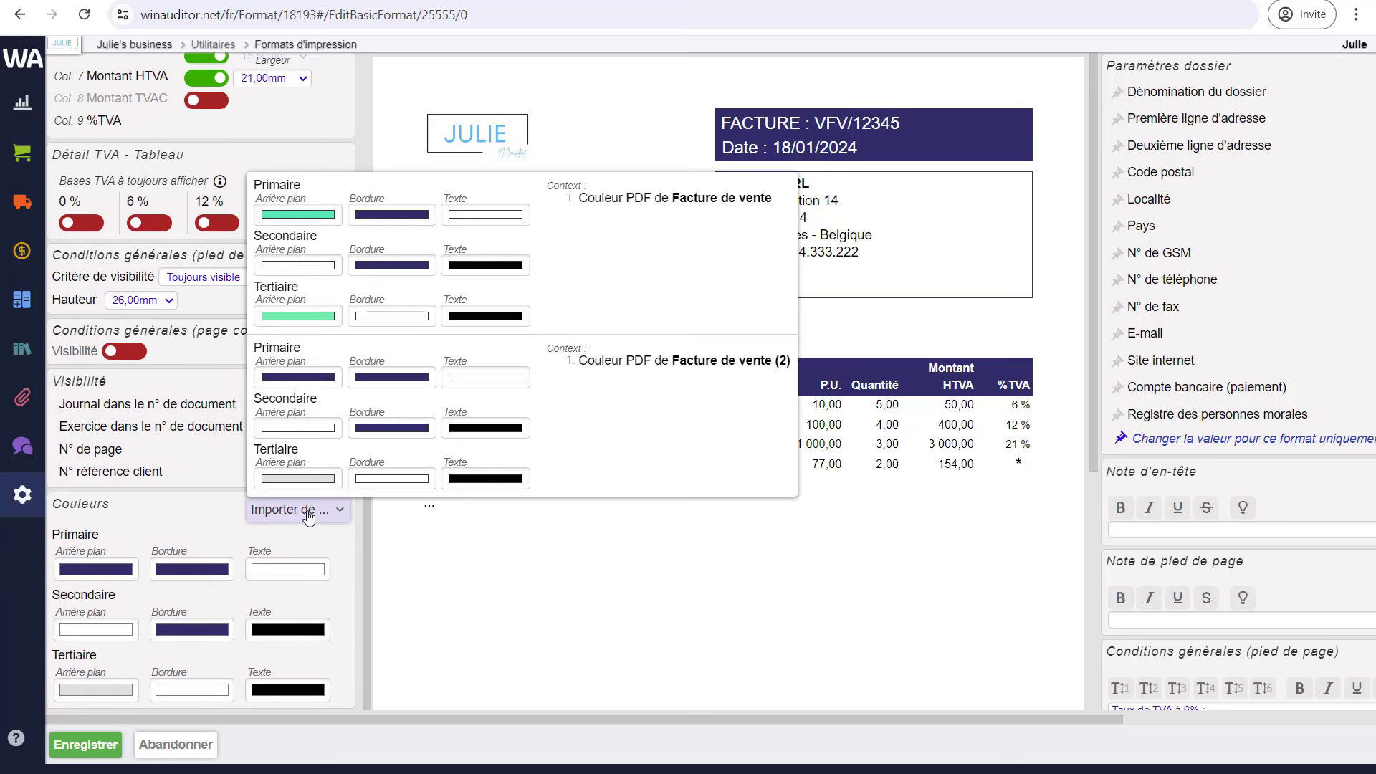
pyautogui.click(651, 250)
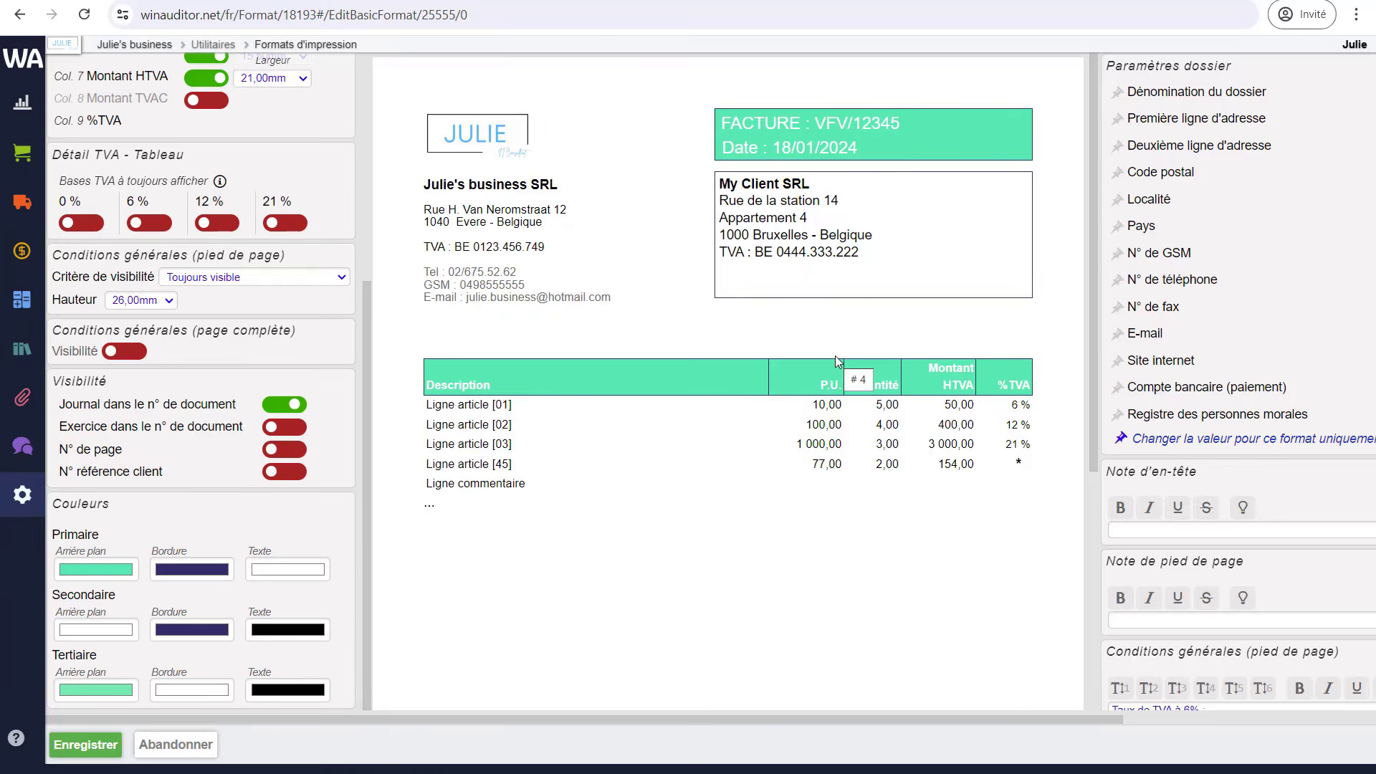
pyautogui.hscroll(5, 836, 355)
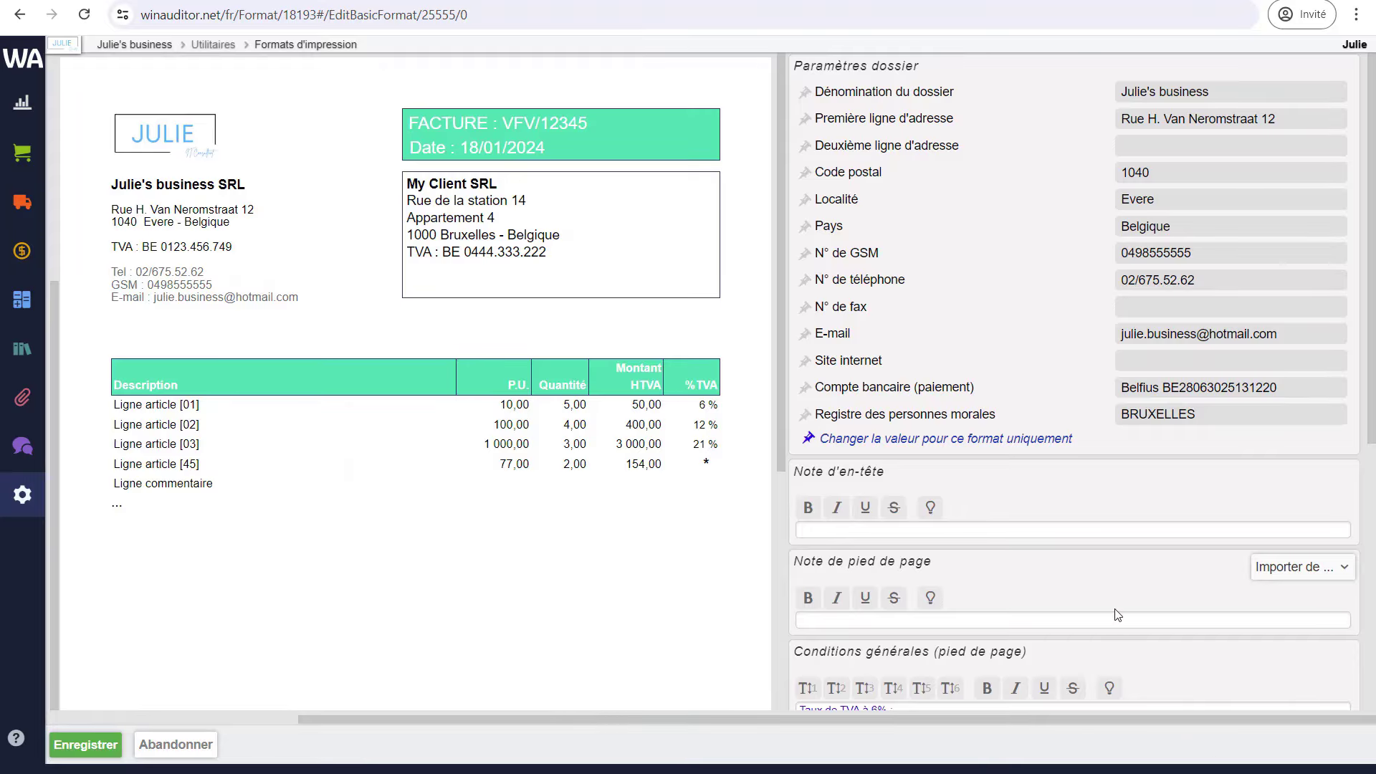
pyautogui.scroll(-3, 1020, 374)
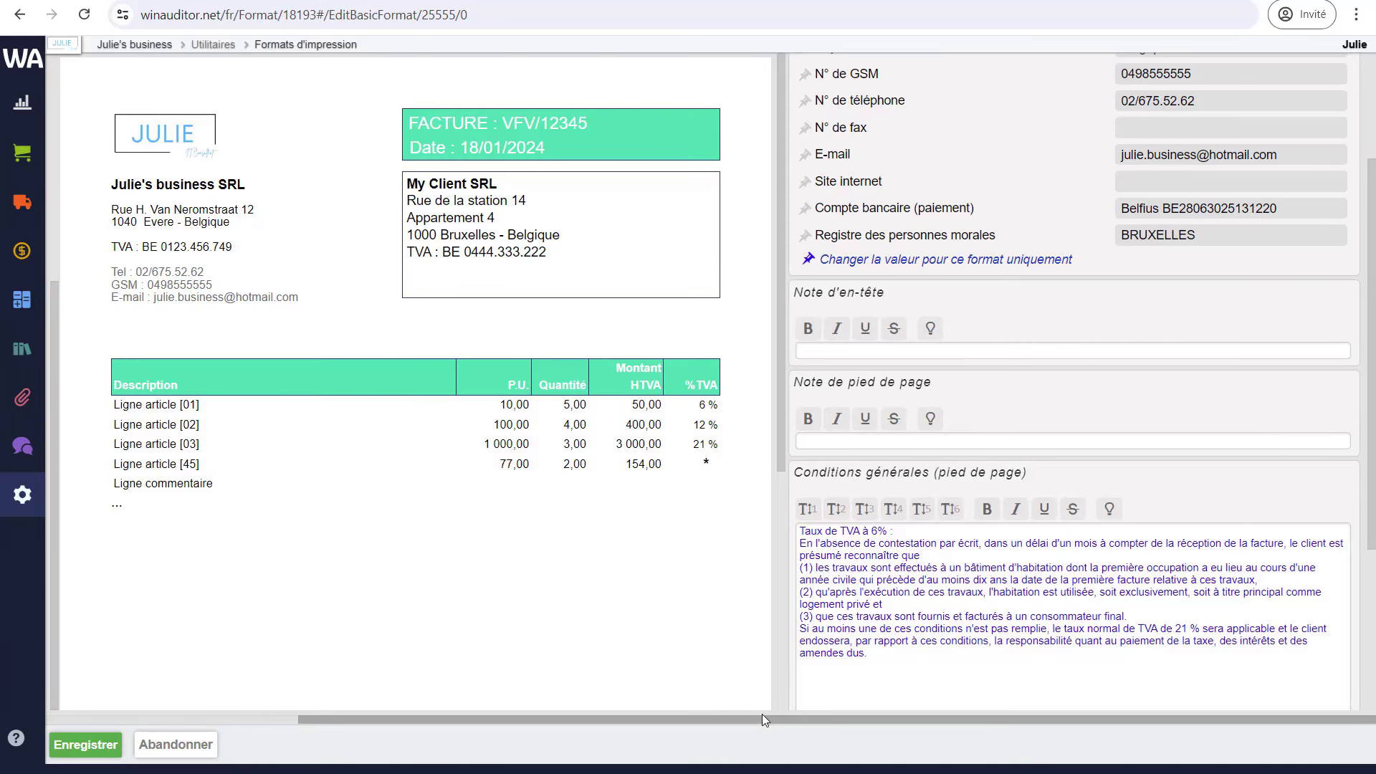
pyautogui.moveTo(761, 715); pyautogui.dragTo(566, 712)
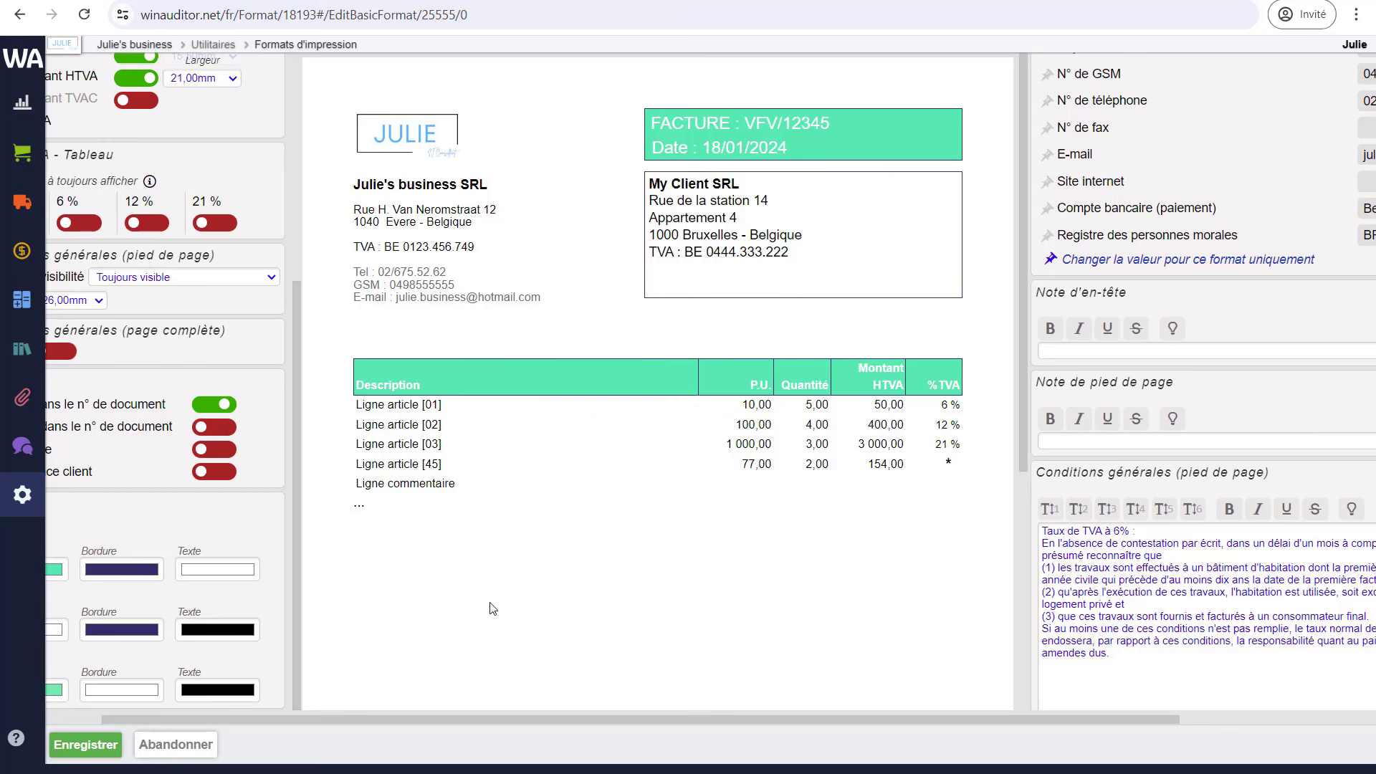
pyautogui.click(101, 749)
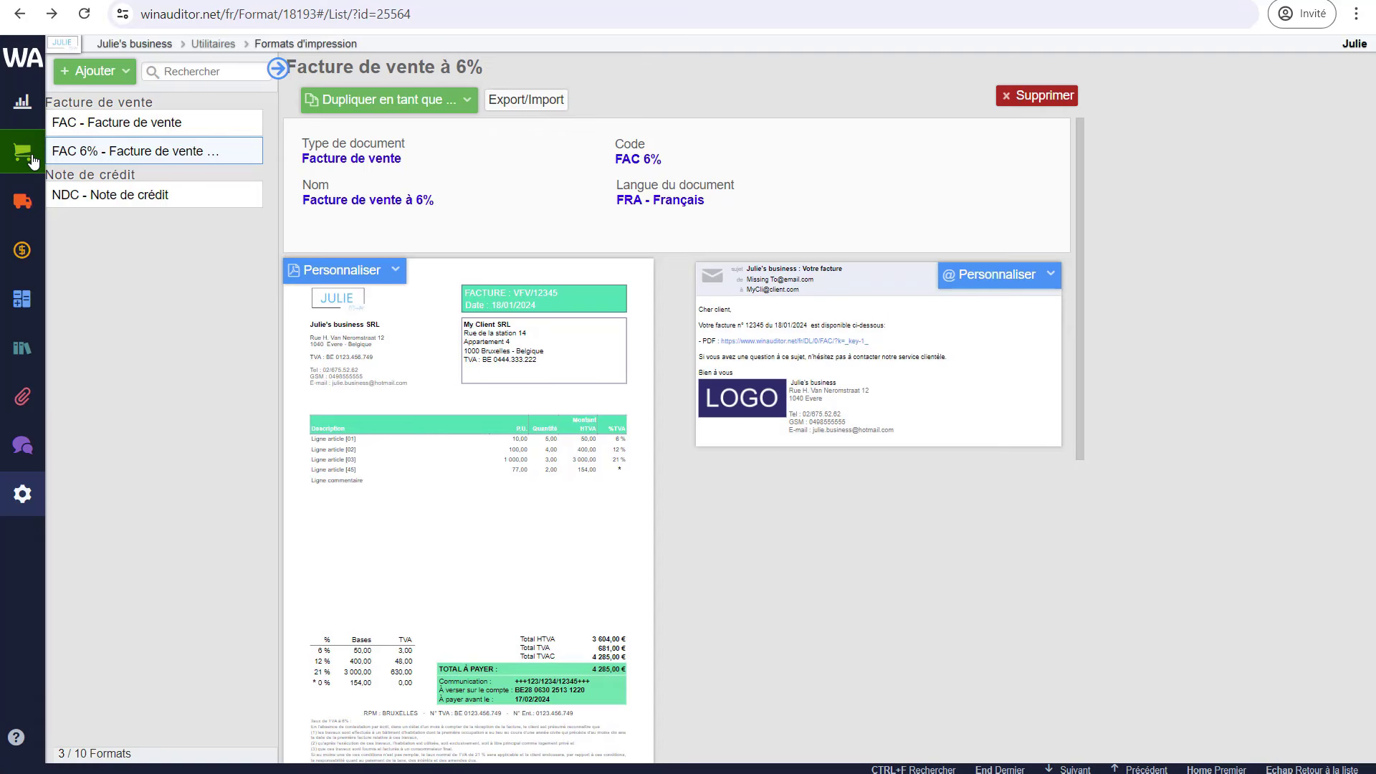
# - Open the Articles list under the Ventes section of the sidebar
pyautogui.moveTo(33, 163)
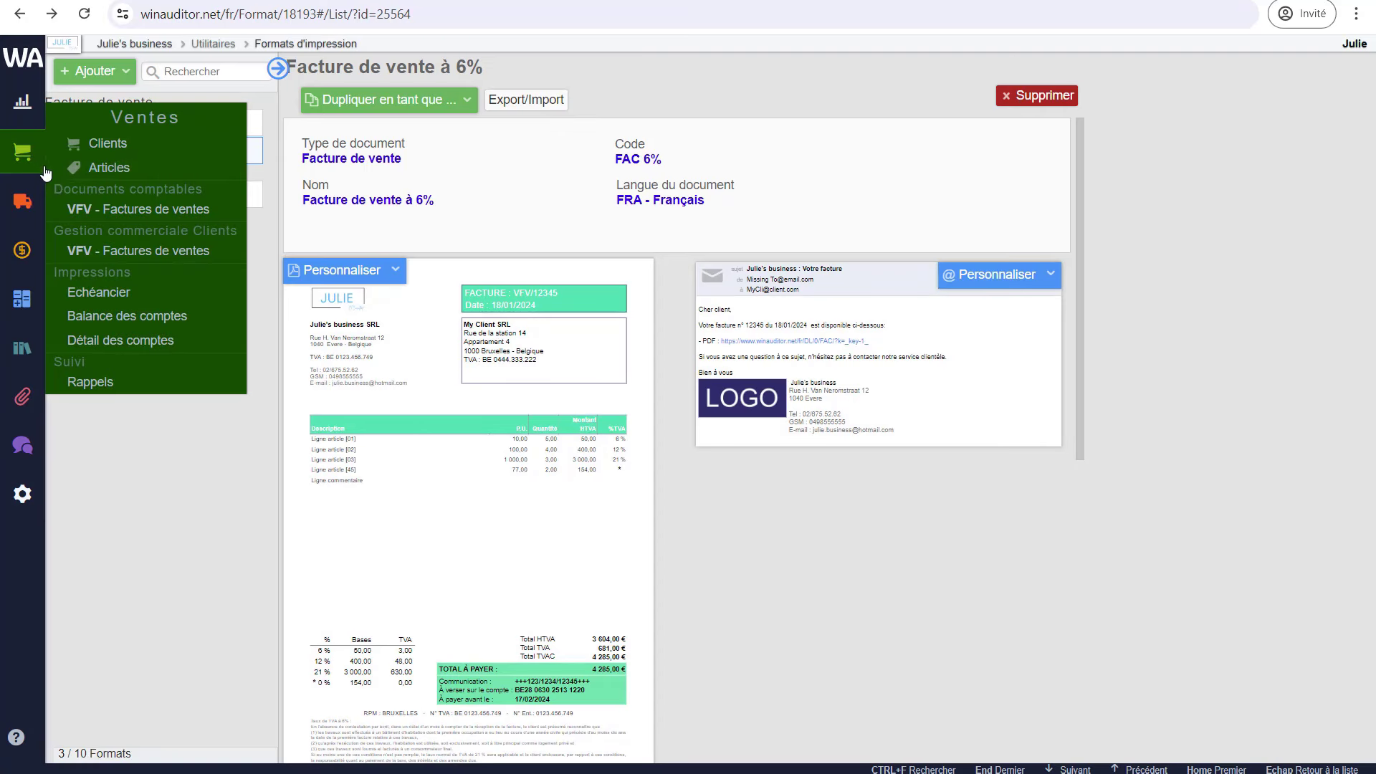
pyautogui.click(93, 169)
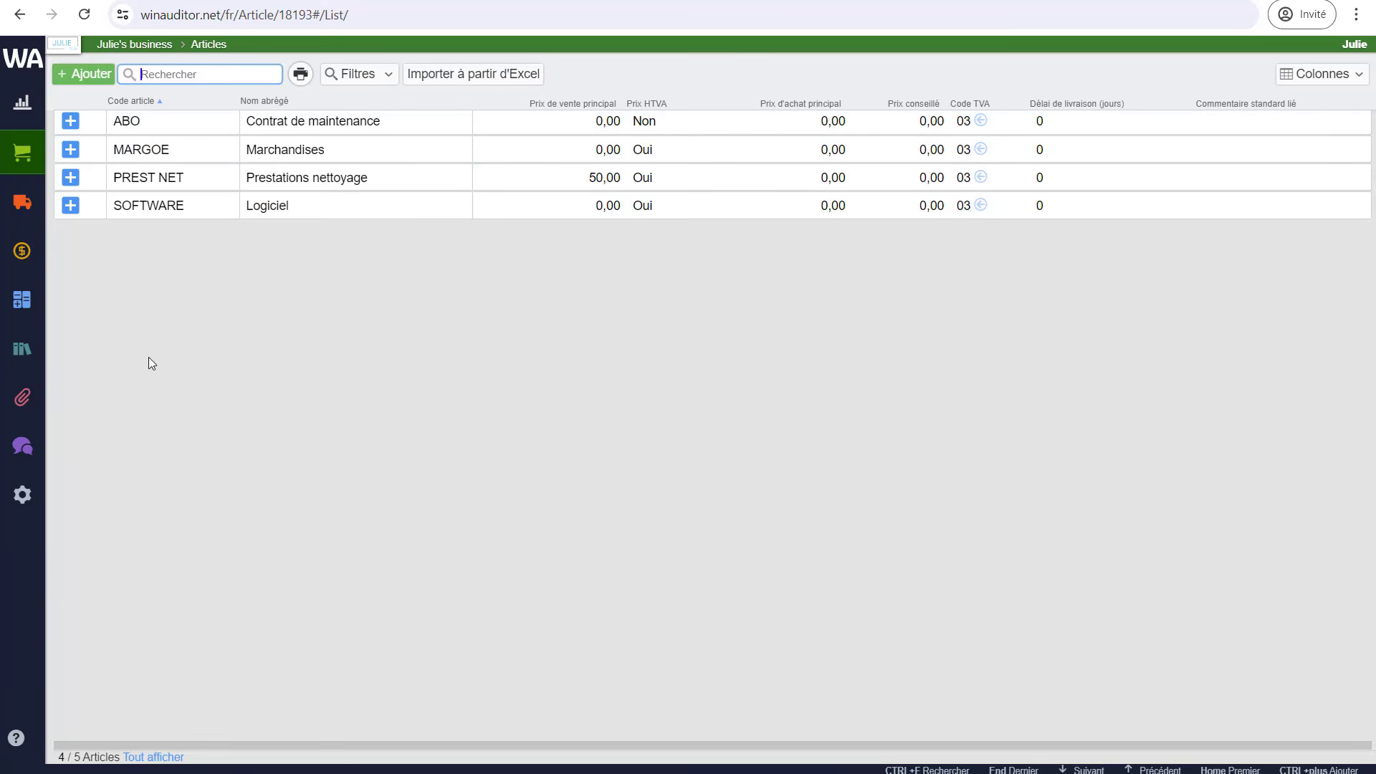
# - Create article Rénov with short name Rénovation, leaving the VAT code empty, and save it
pyautogui.click(98, 87)
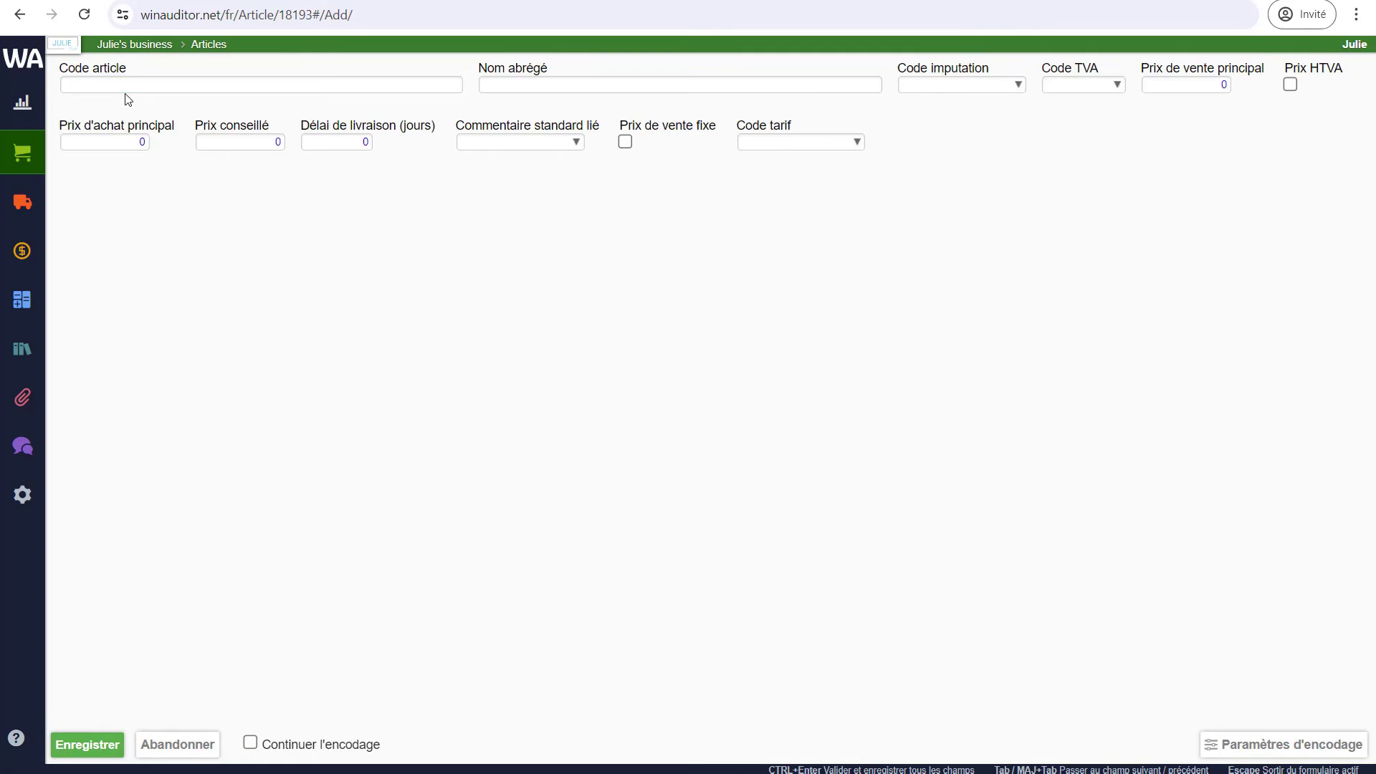
pyautogui.write('Rénov')
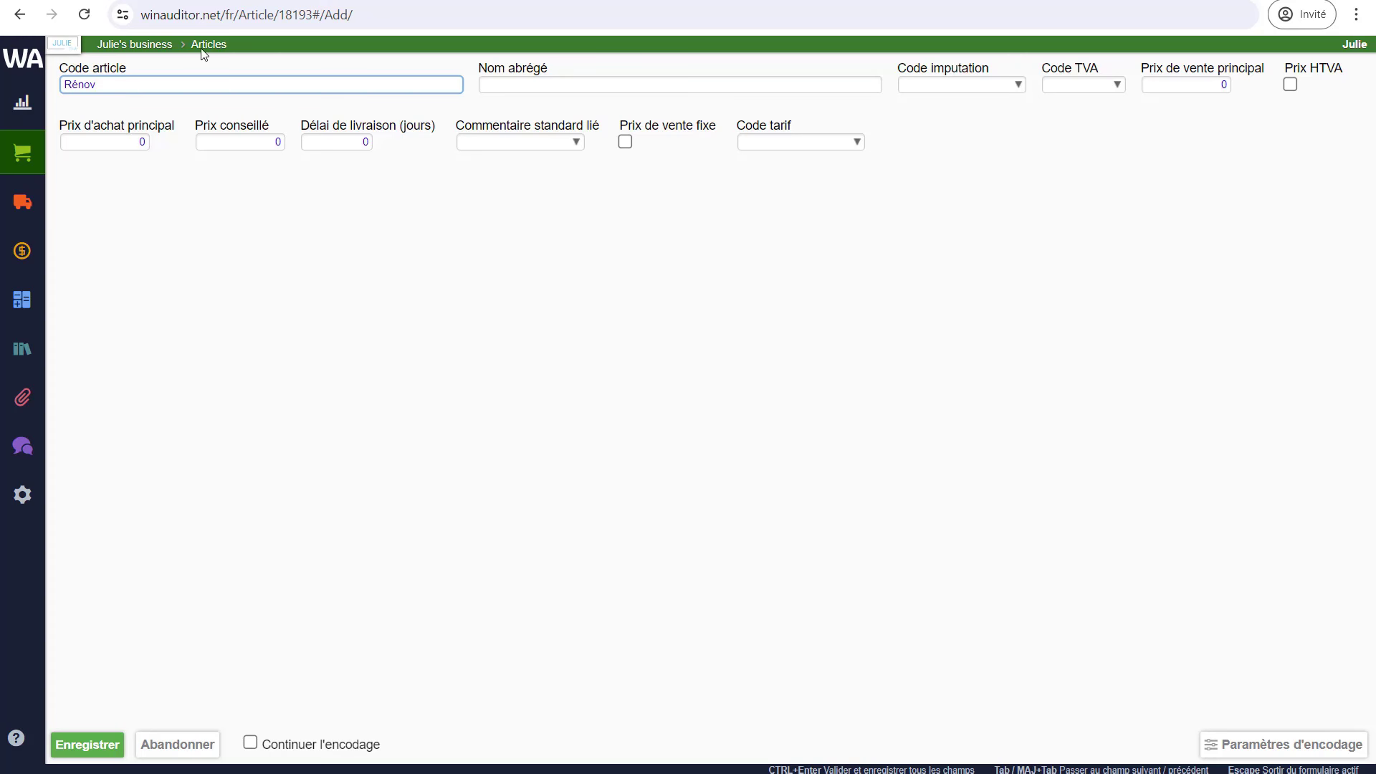
pyautogui.click(505, 86)
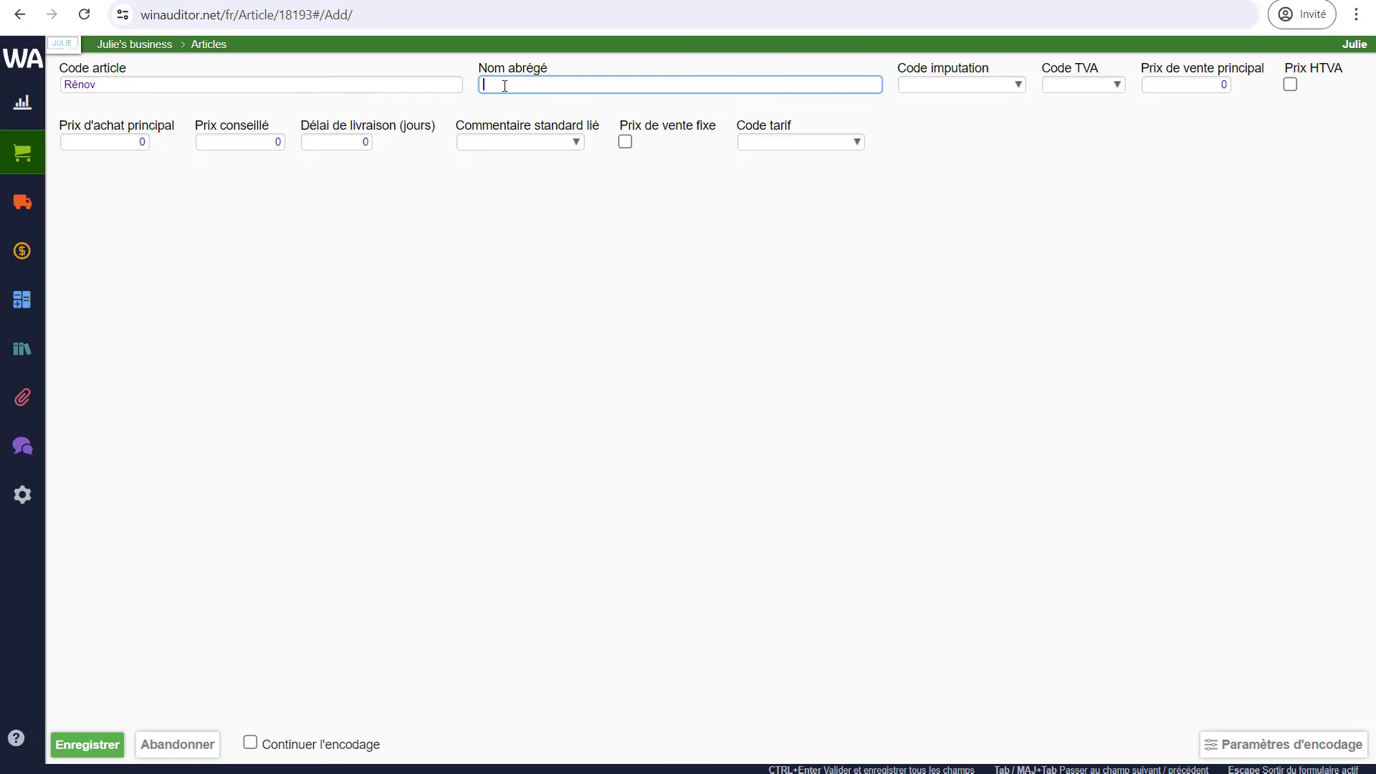
pyautogui.write('Rénovation')
pyautogui.click(1082, 84)
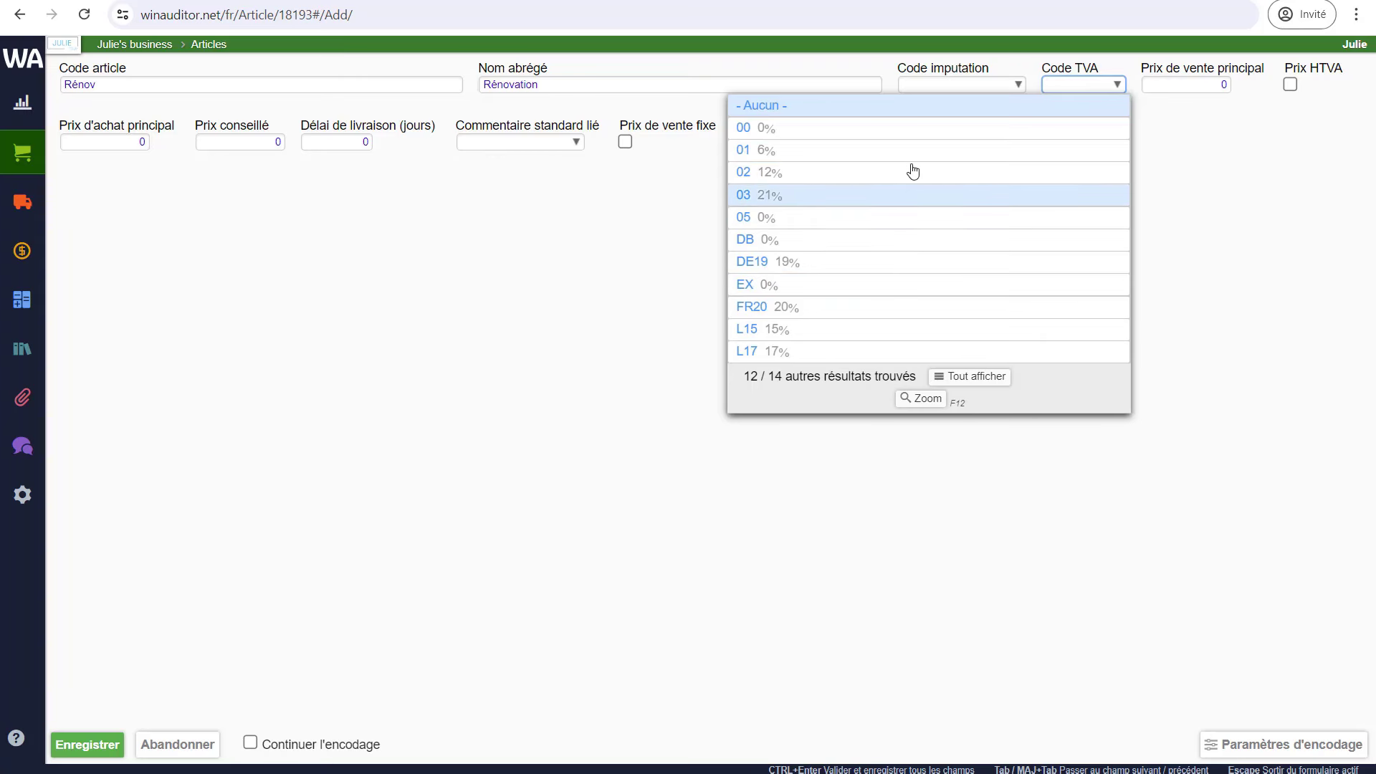
pyautogui.click(1201, 208)
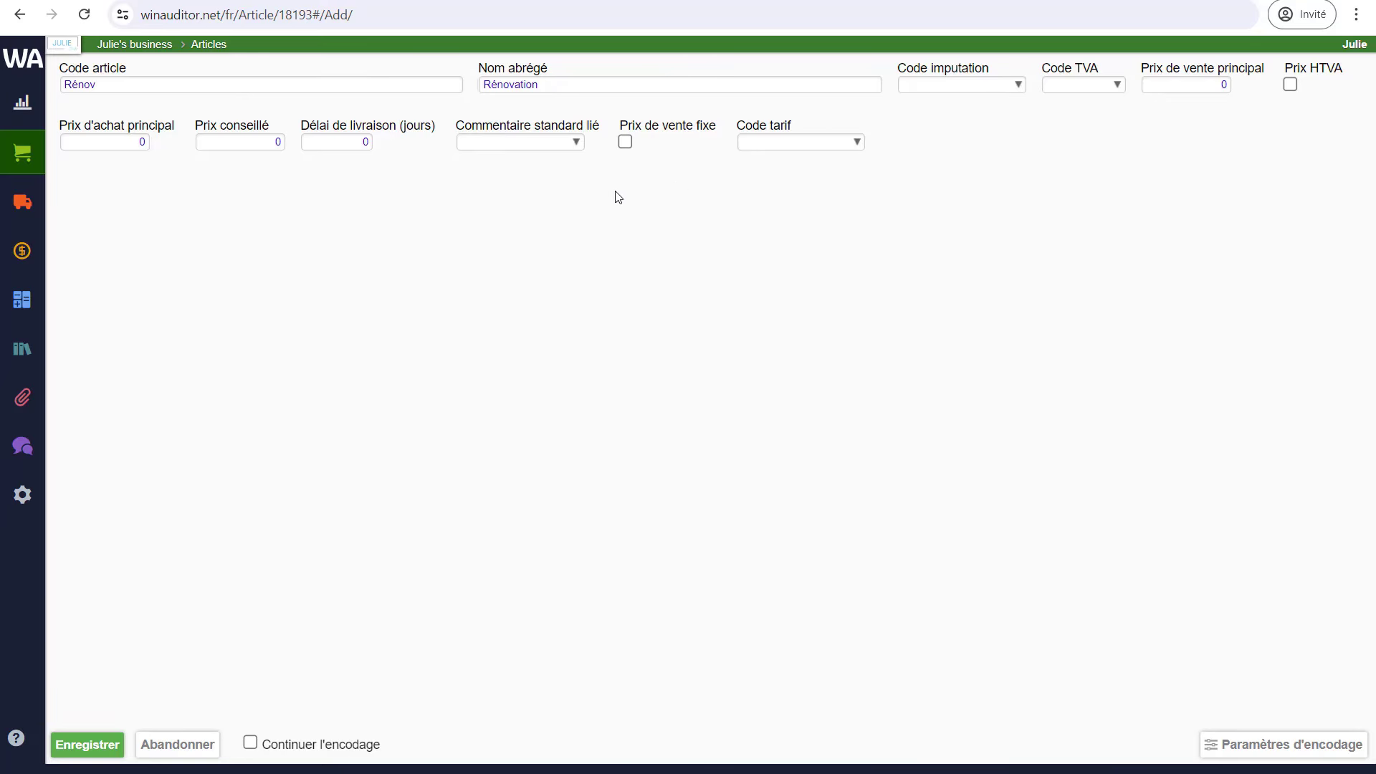
pyautogui.click(89, 745)
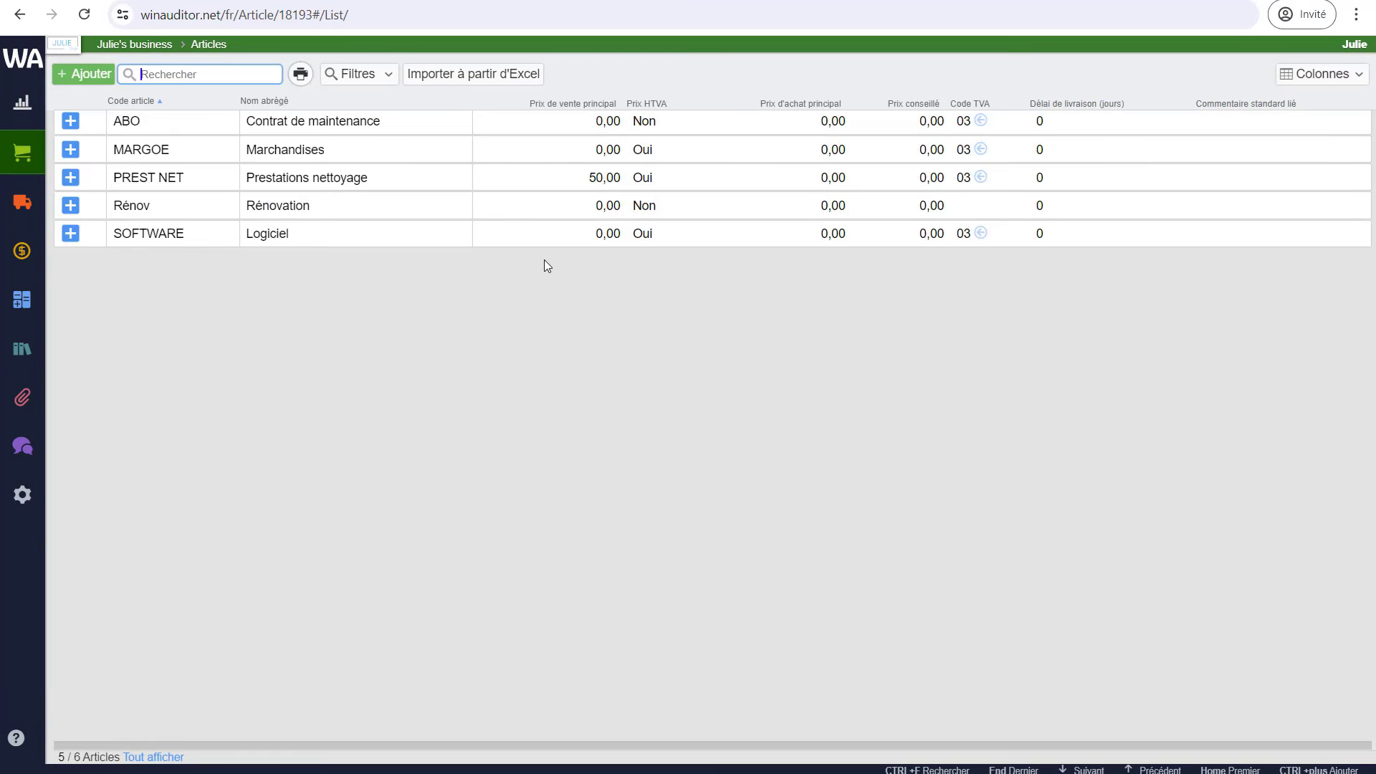
# - View the three-step guide for importing articles from Excel, then close it
pyautogui.click(486, 86)
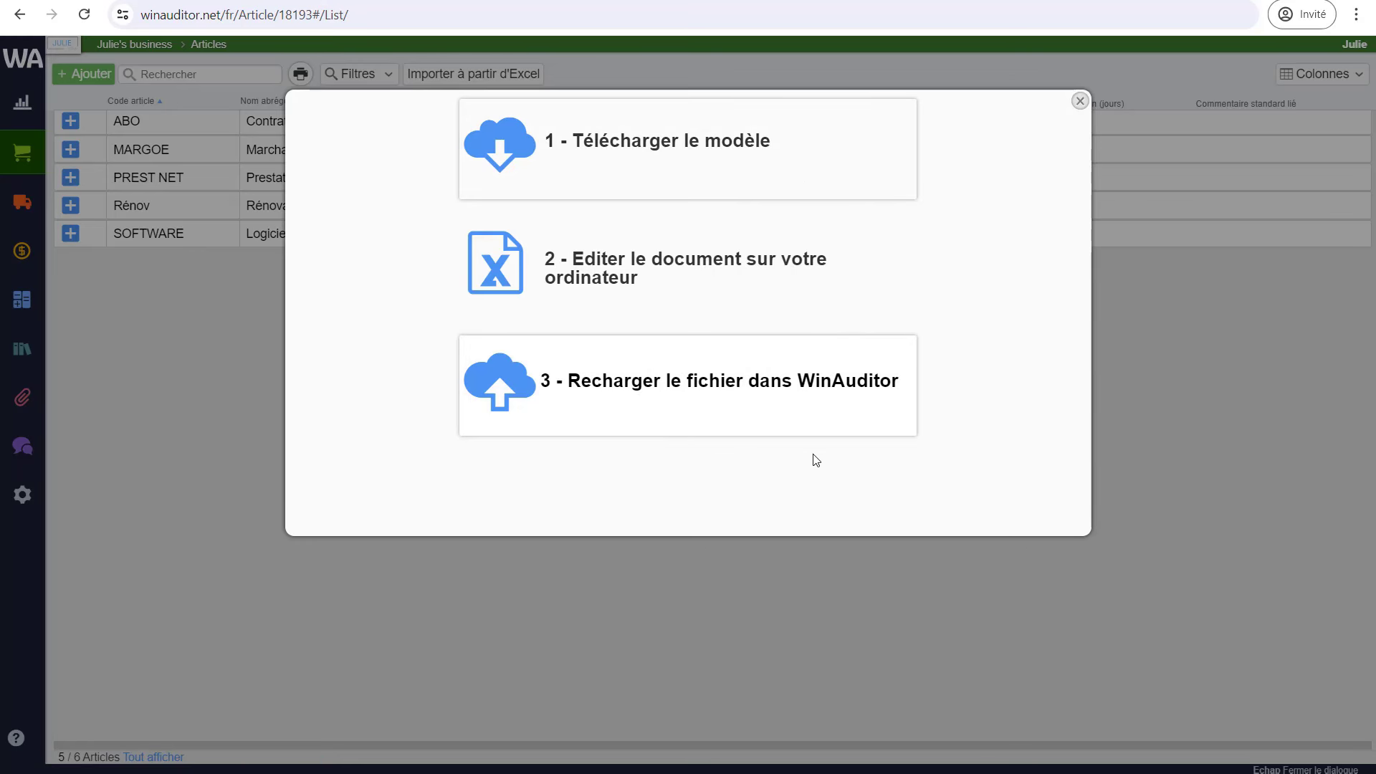
pyautogui.click(1080, 101)
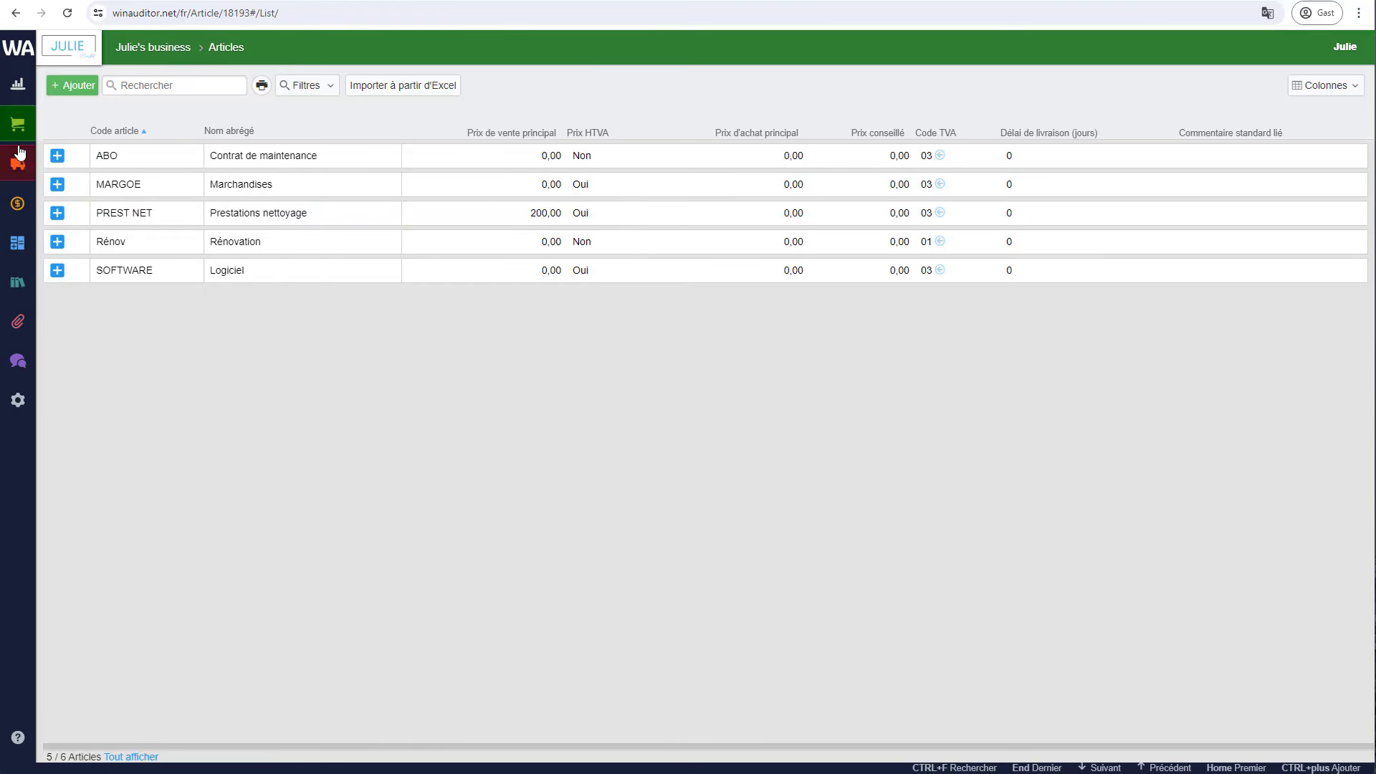
pyautogui.moveTo(23, 145)
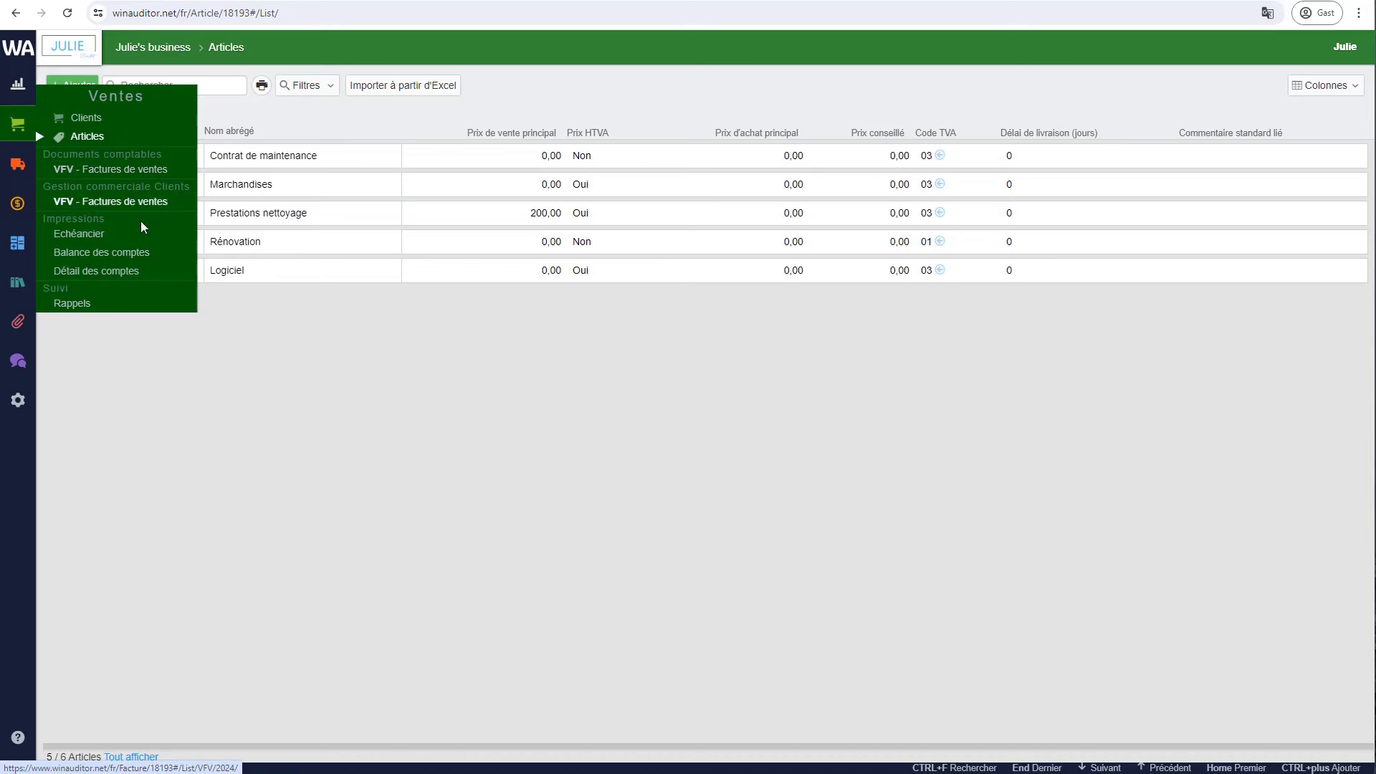
# - Start a new sales invoice in journal VFV dated 18/07/2024
pyautogui.click(101, 203)
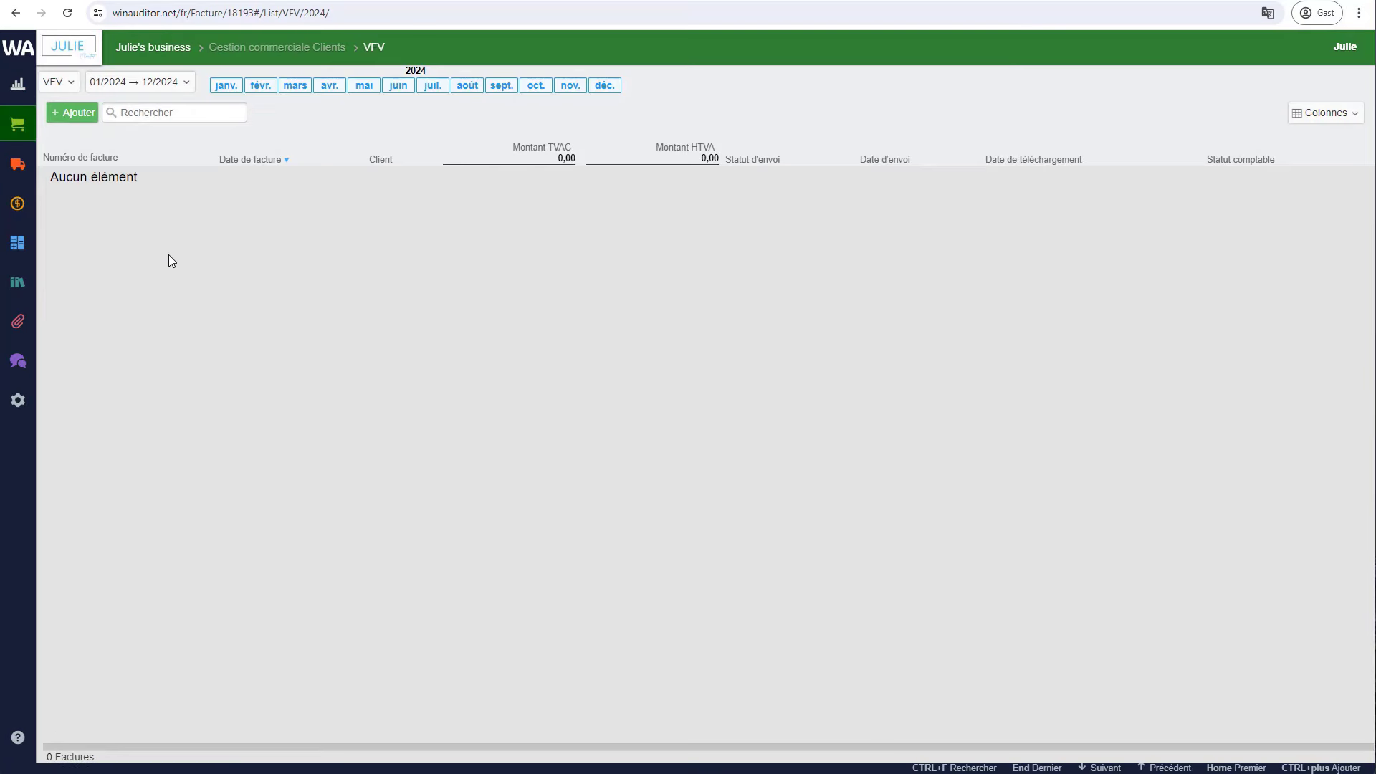
pyautogui.click(68, 121)
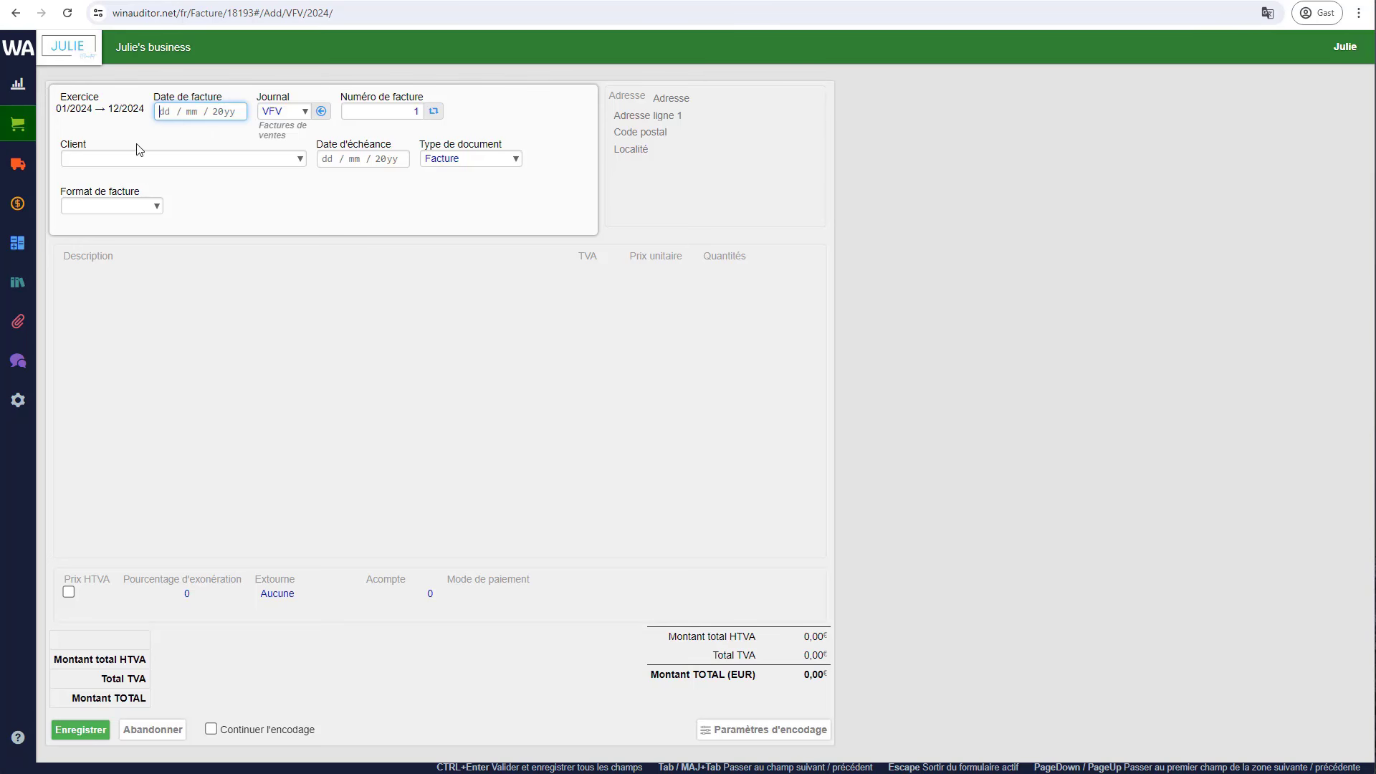
pyautogui.write('18072024')
pyautogui.press('Tab')
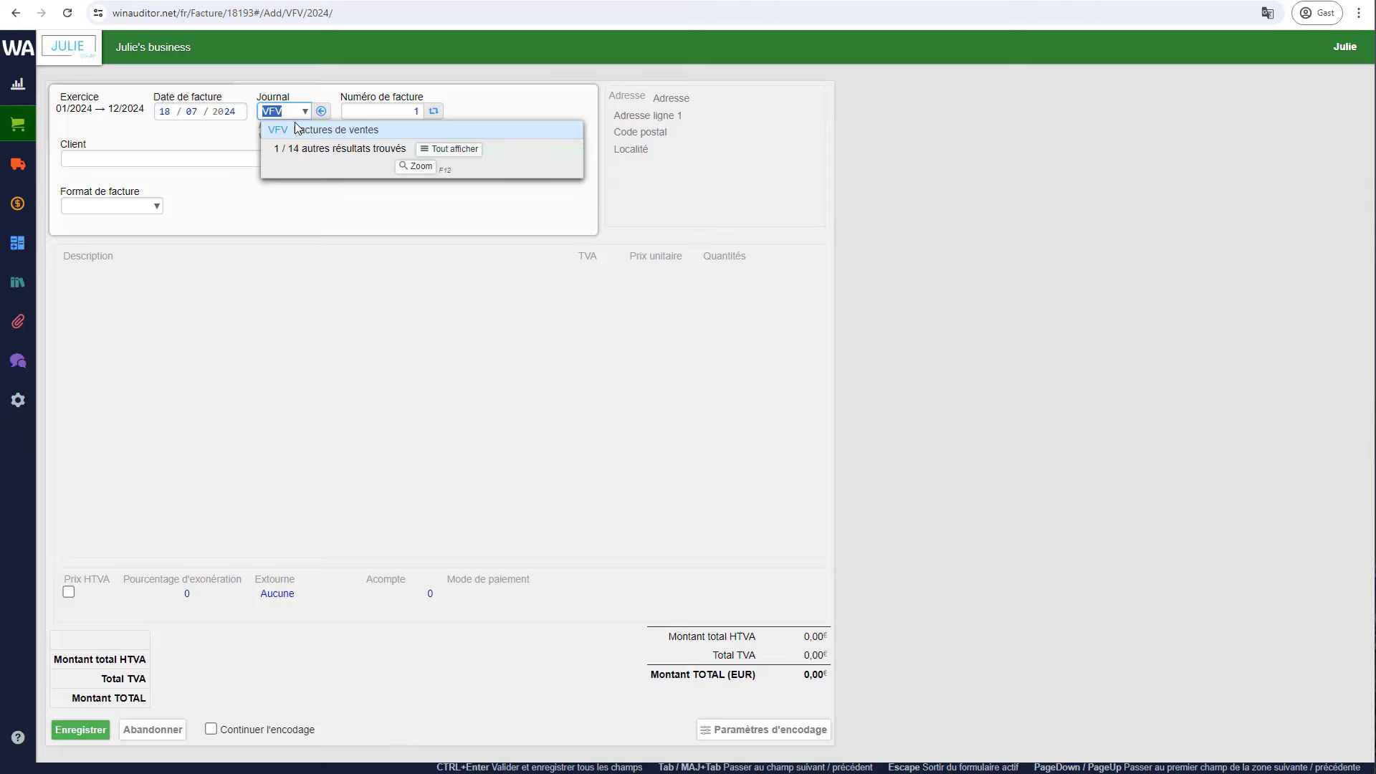
pyautogui.press('Tab')
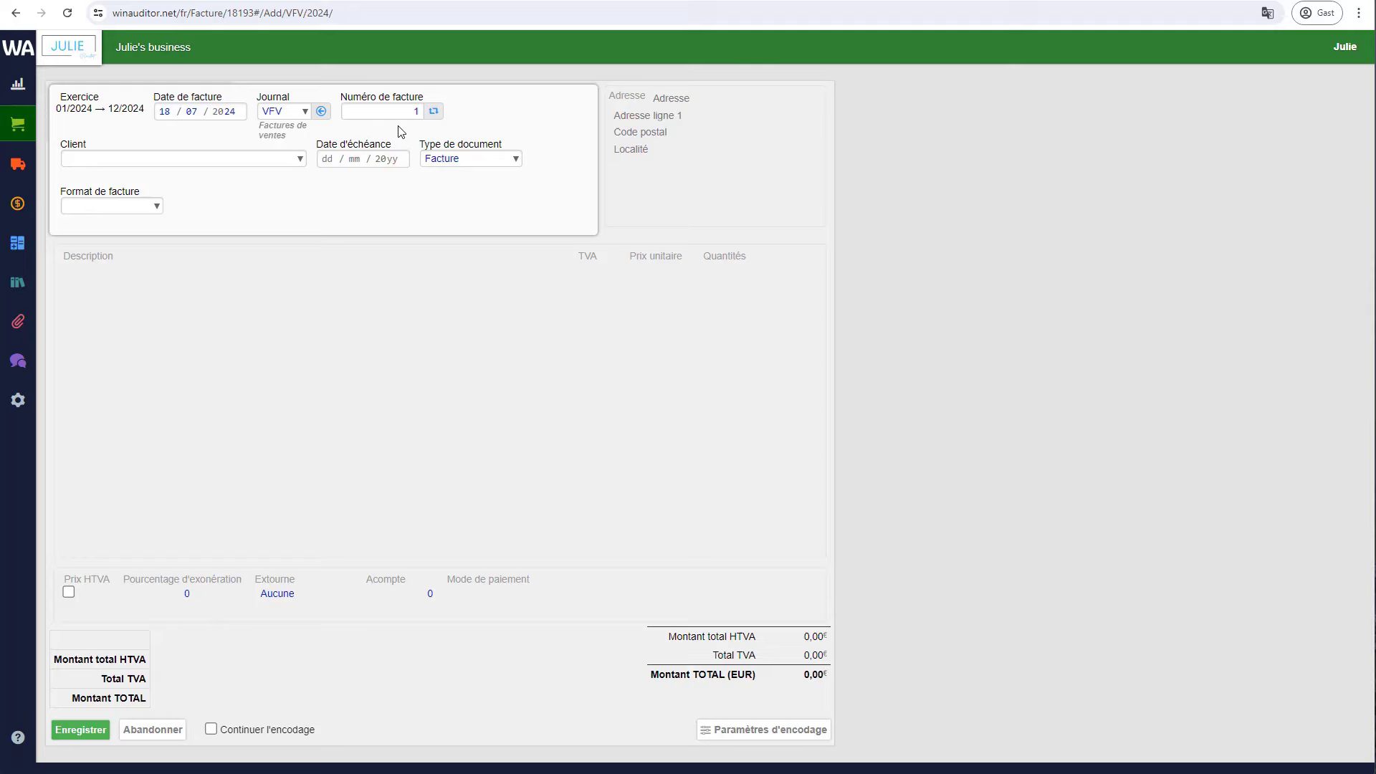
pyautogui.click(183, 157)
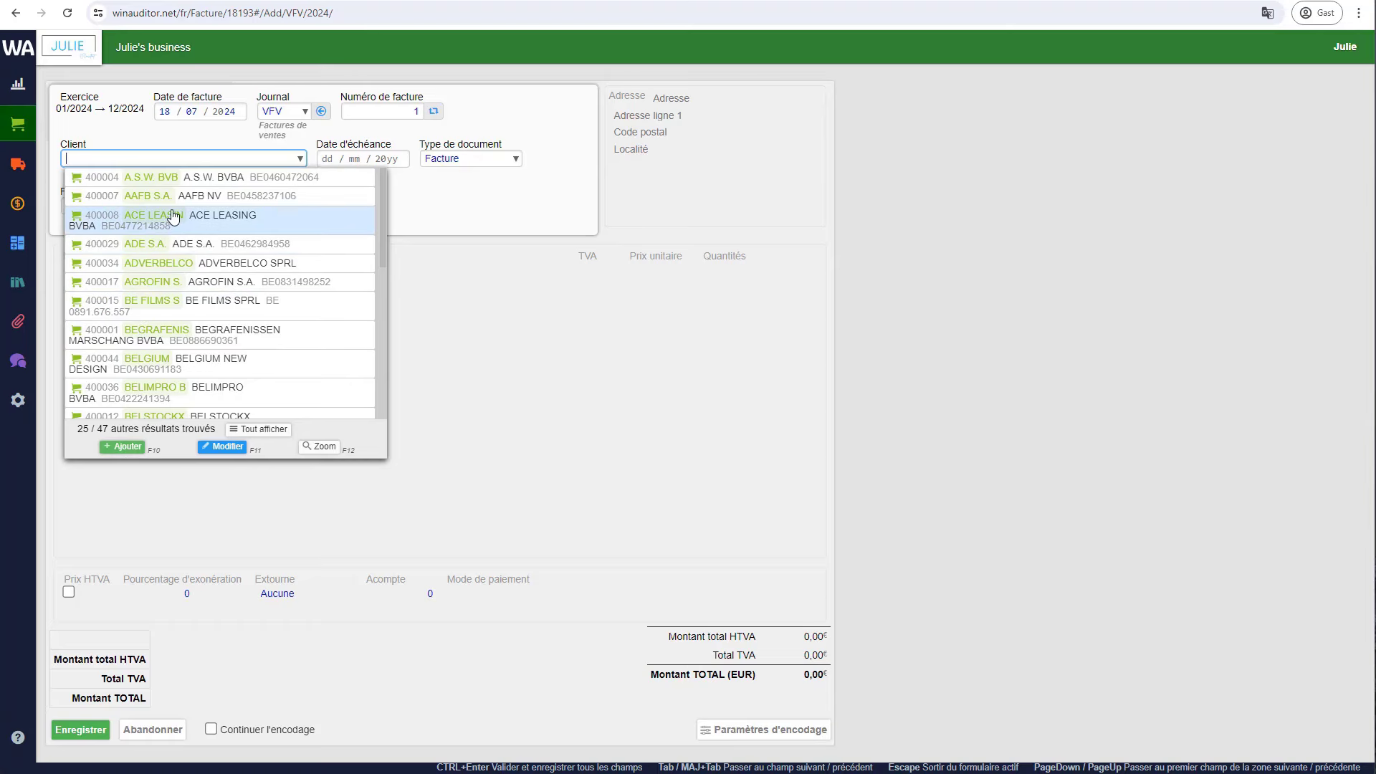
# - Set client A.S.W. BVB, document type Facture and format FAC – Facture de vente
pyautogui.click(181, 177)
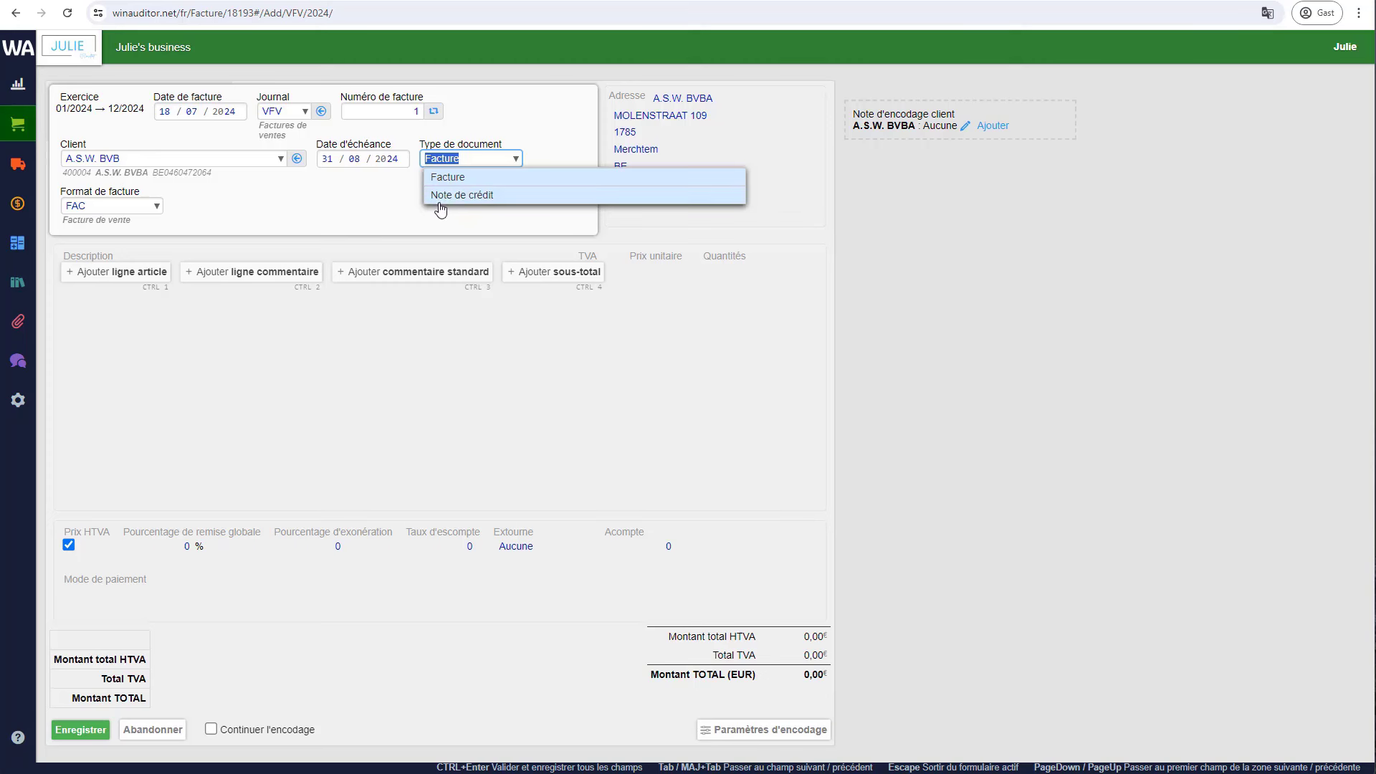
pyautogui.click(477, 201)
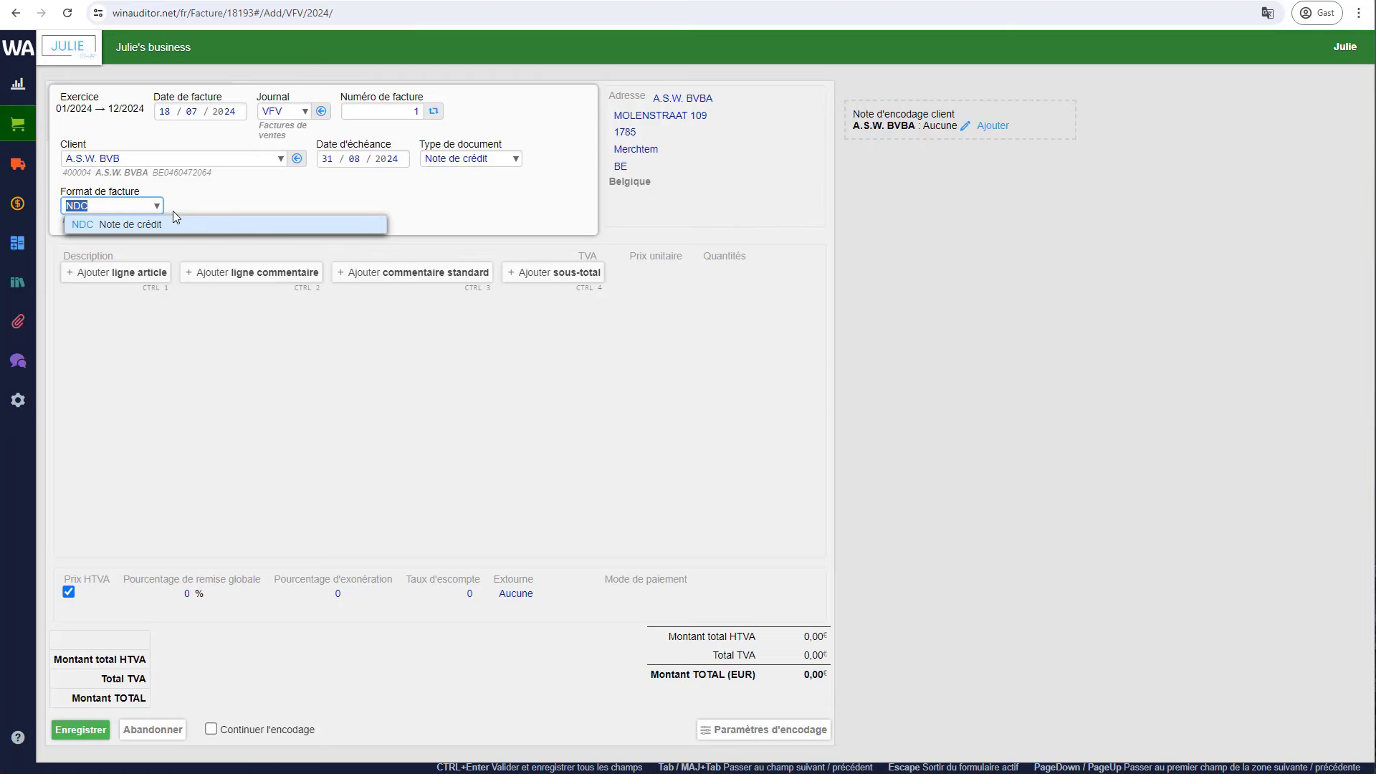
pyautogui.click(454, 158)
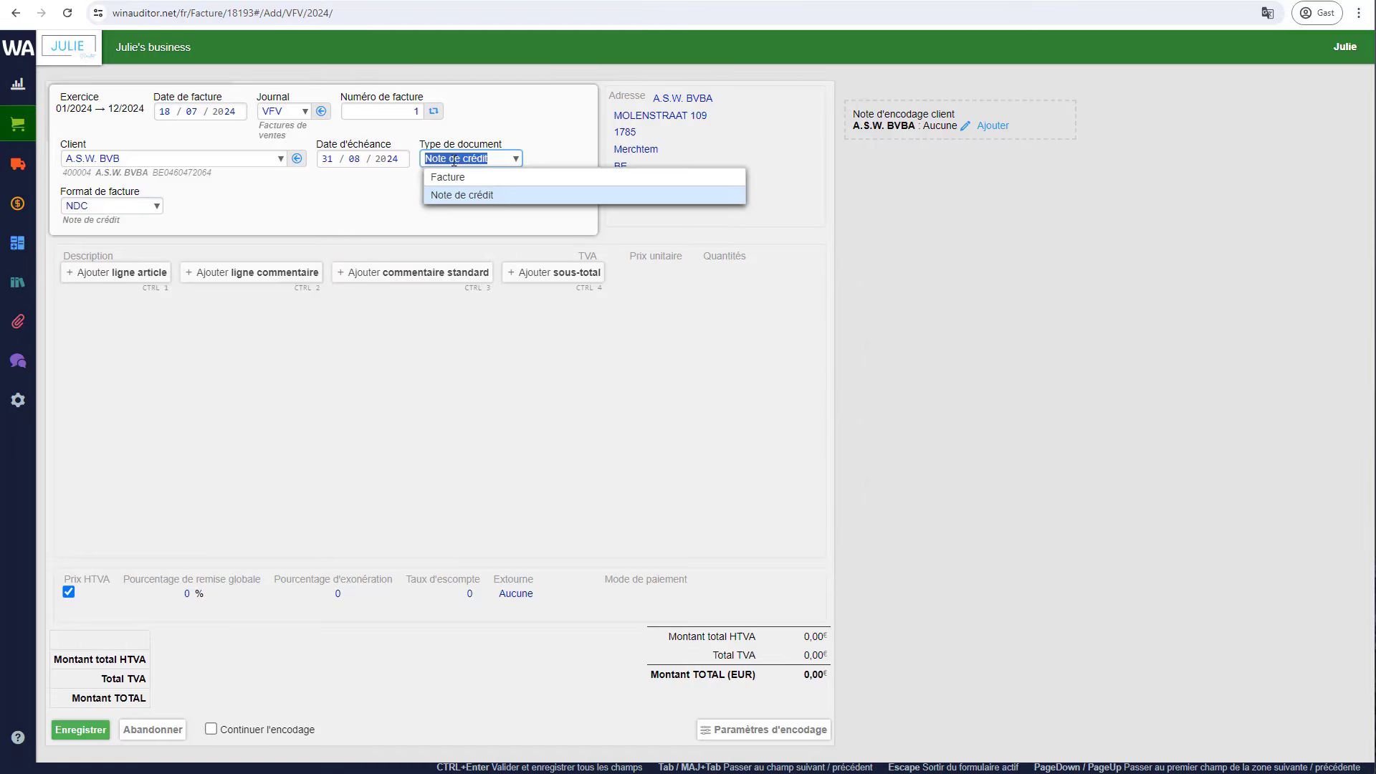
pyautogui.click(484, 178)
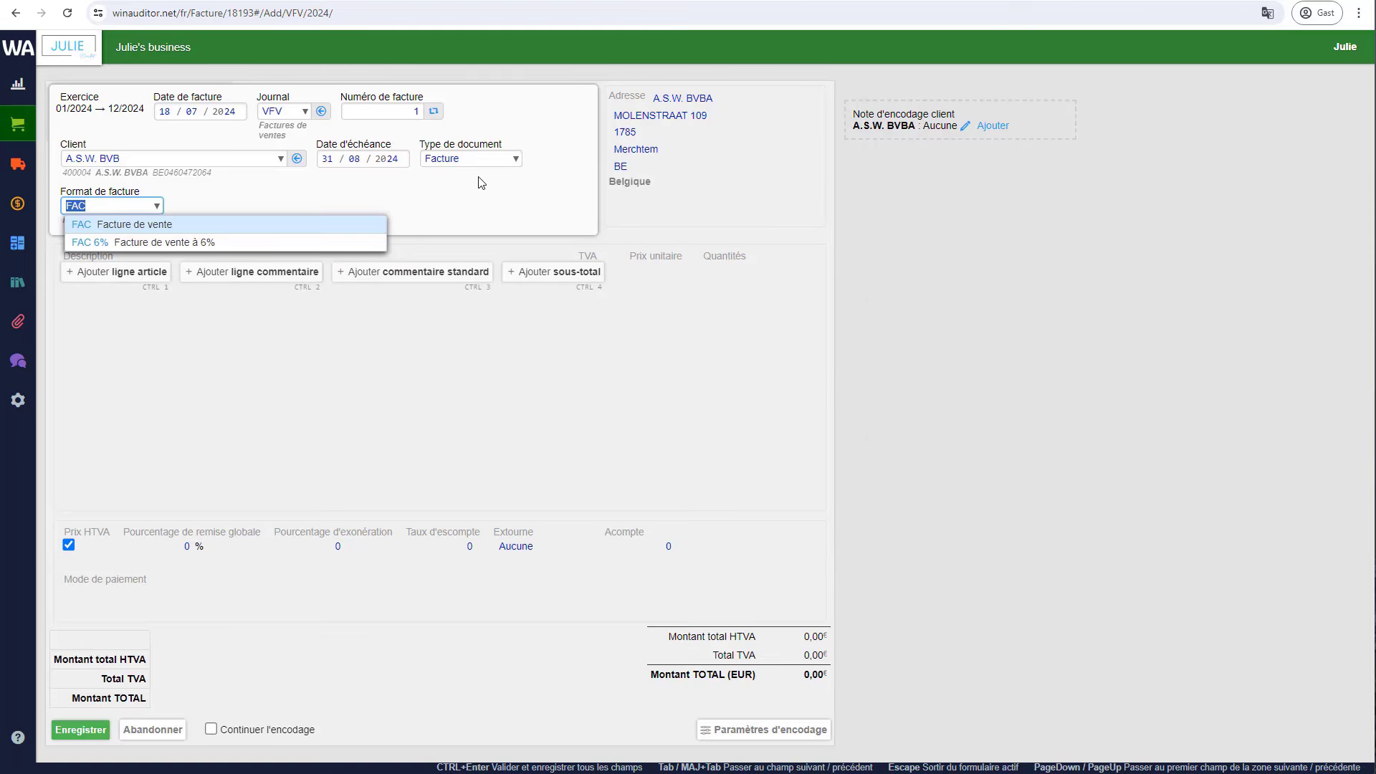
pyautogui.click(420, 334)
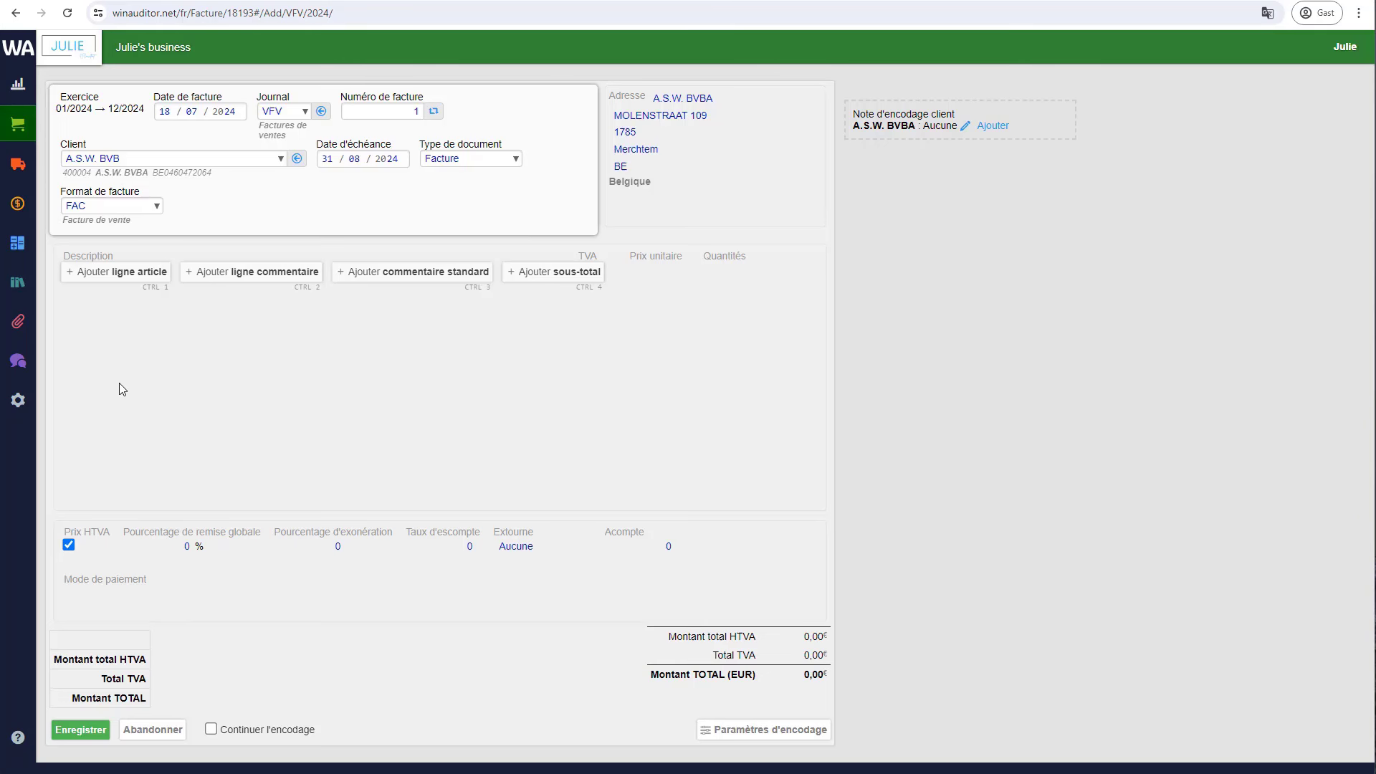
# - Add a MARGOE article line with the description Marchandises classiques
pyautogui.click(136, 283)
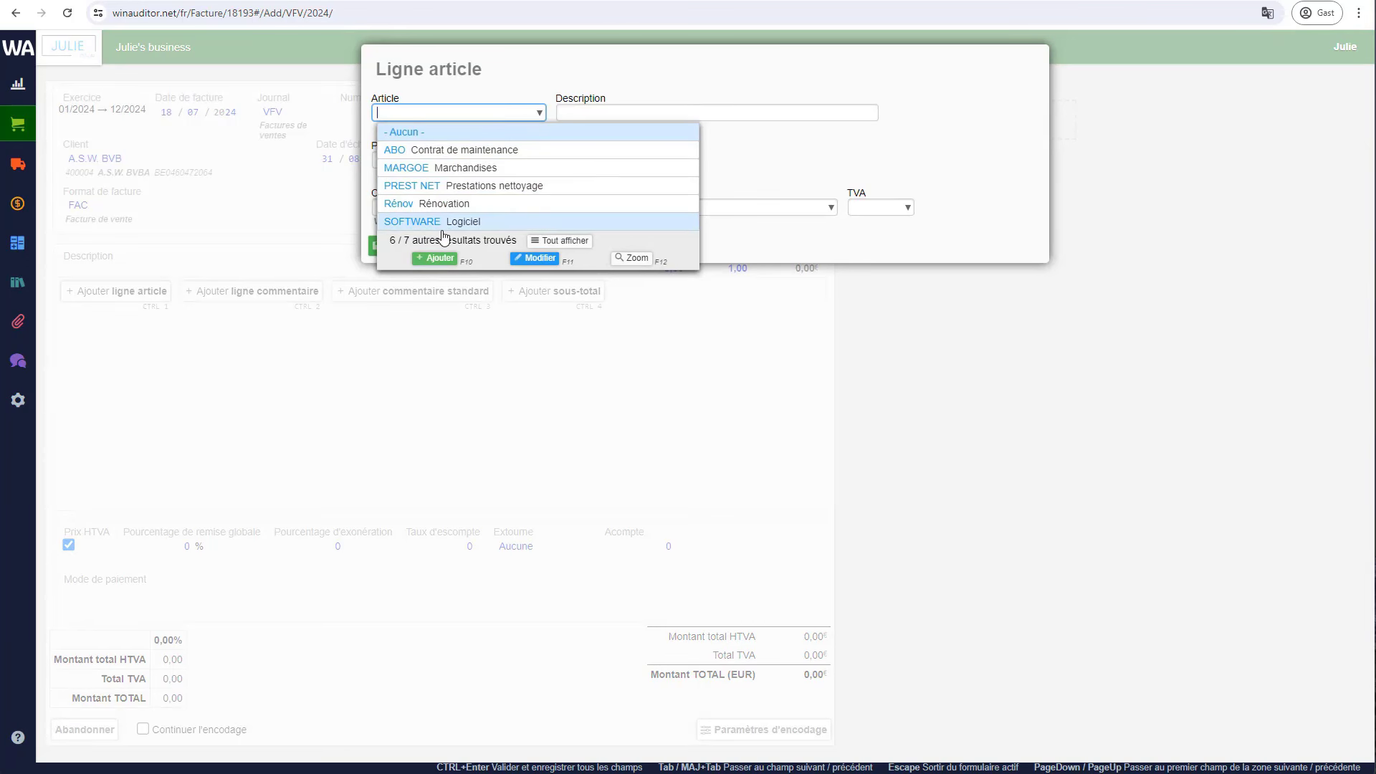
pyautogui.click(444, 168)
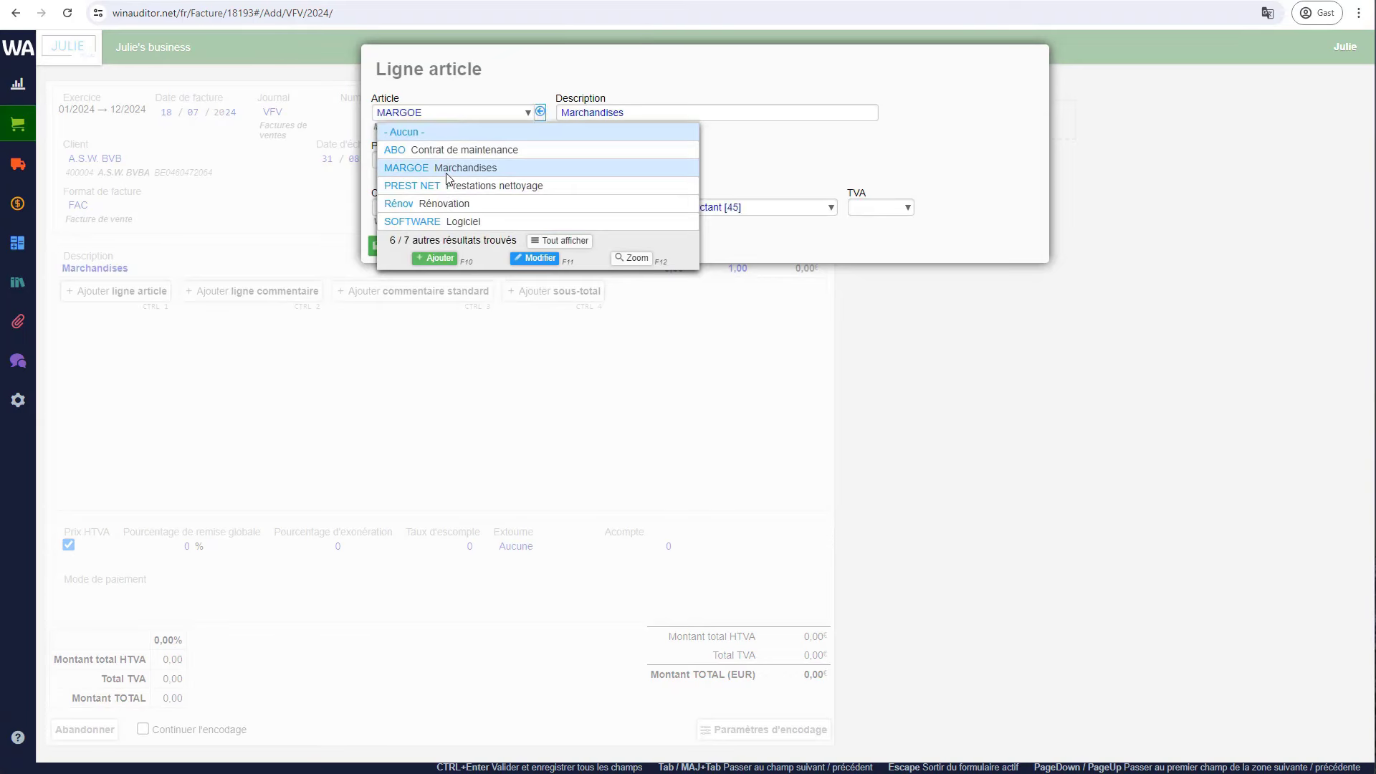
pyautogui.click(630, 110)
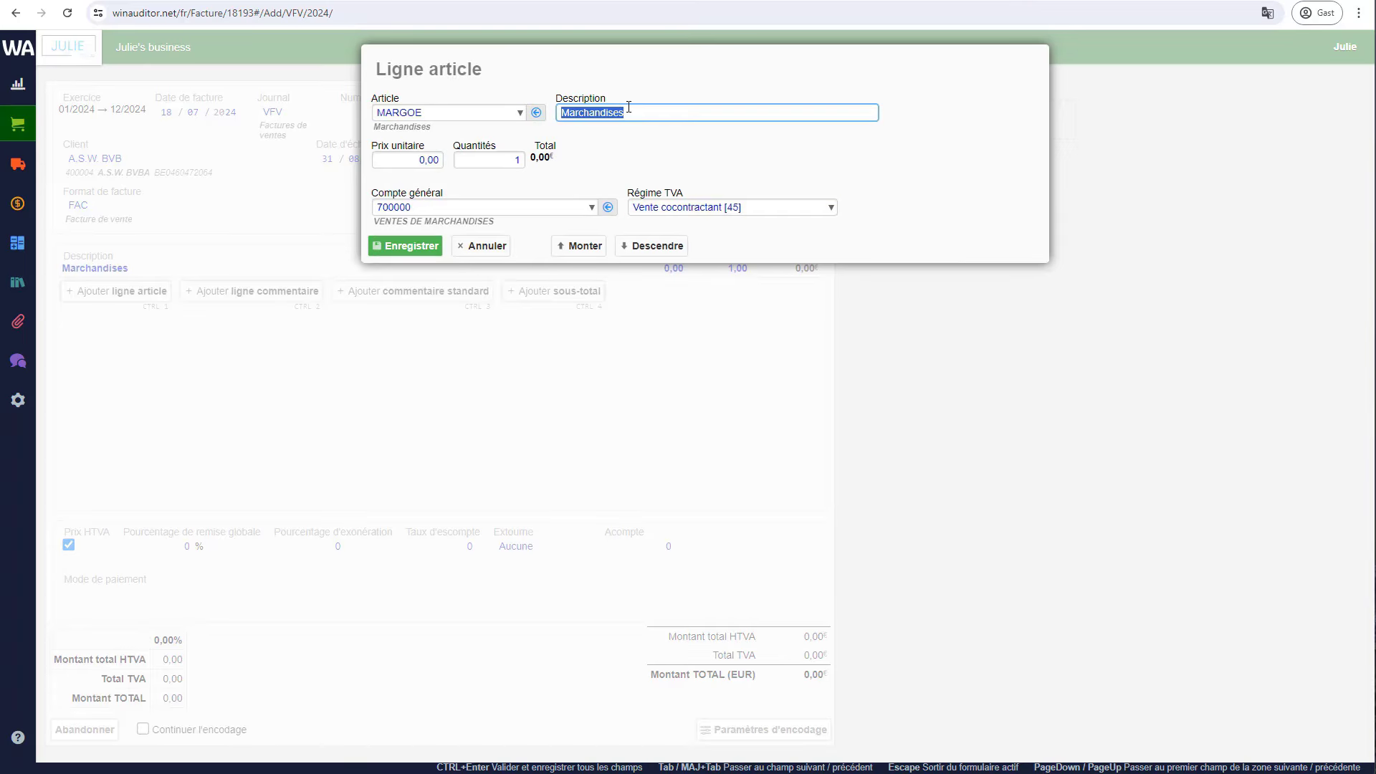
pyautogui.click(632, 111)
pyautogui.write('classiques')
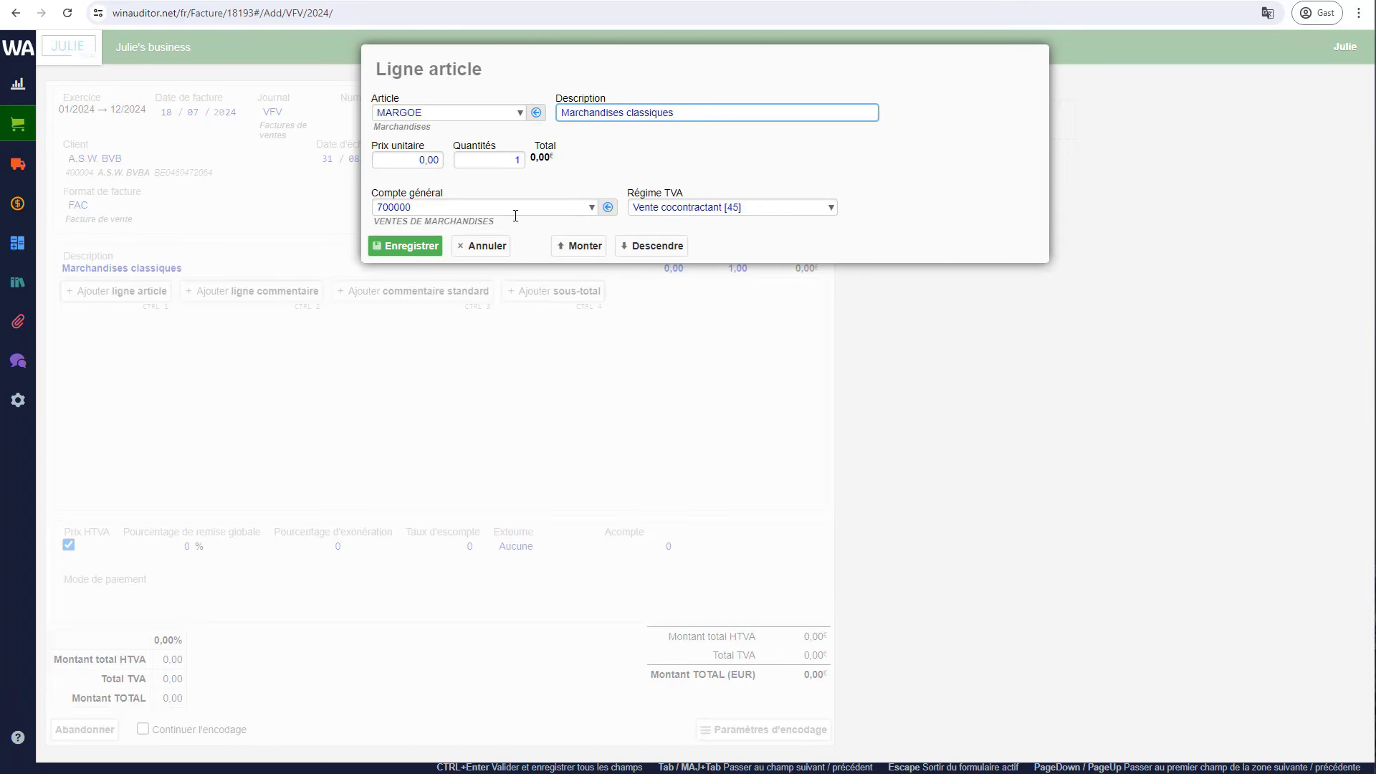
# - Set the line to 2 × 400 under Belgian VAT rate 03 (21%) and save it
pyautogui.click(424, 161)
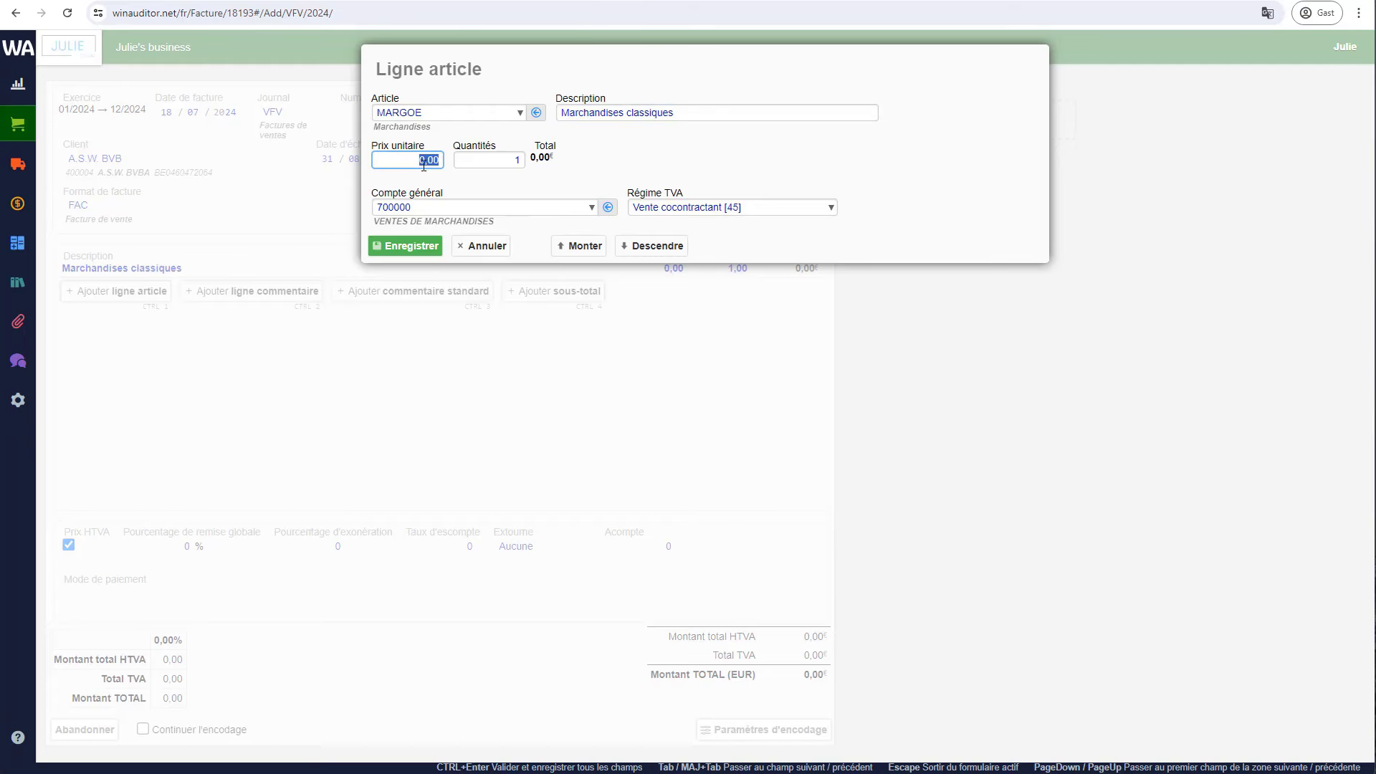
pyautogui.write('400')
pyautogui.click(473, 162)
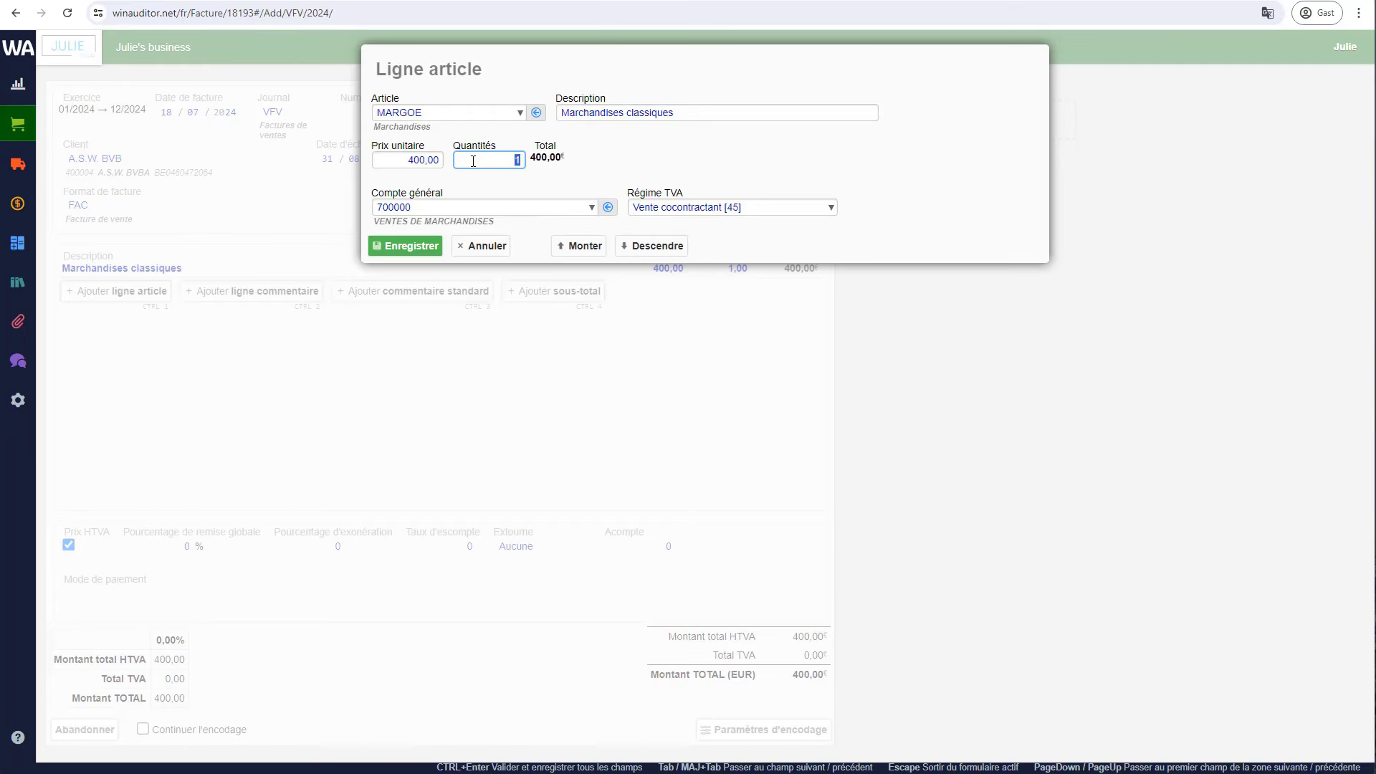
pyautogui.write('2')
pyautogui.click(719, 160)
pyautogui.click(714, 204)
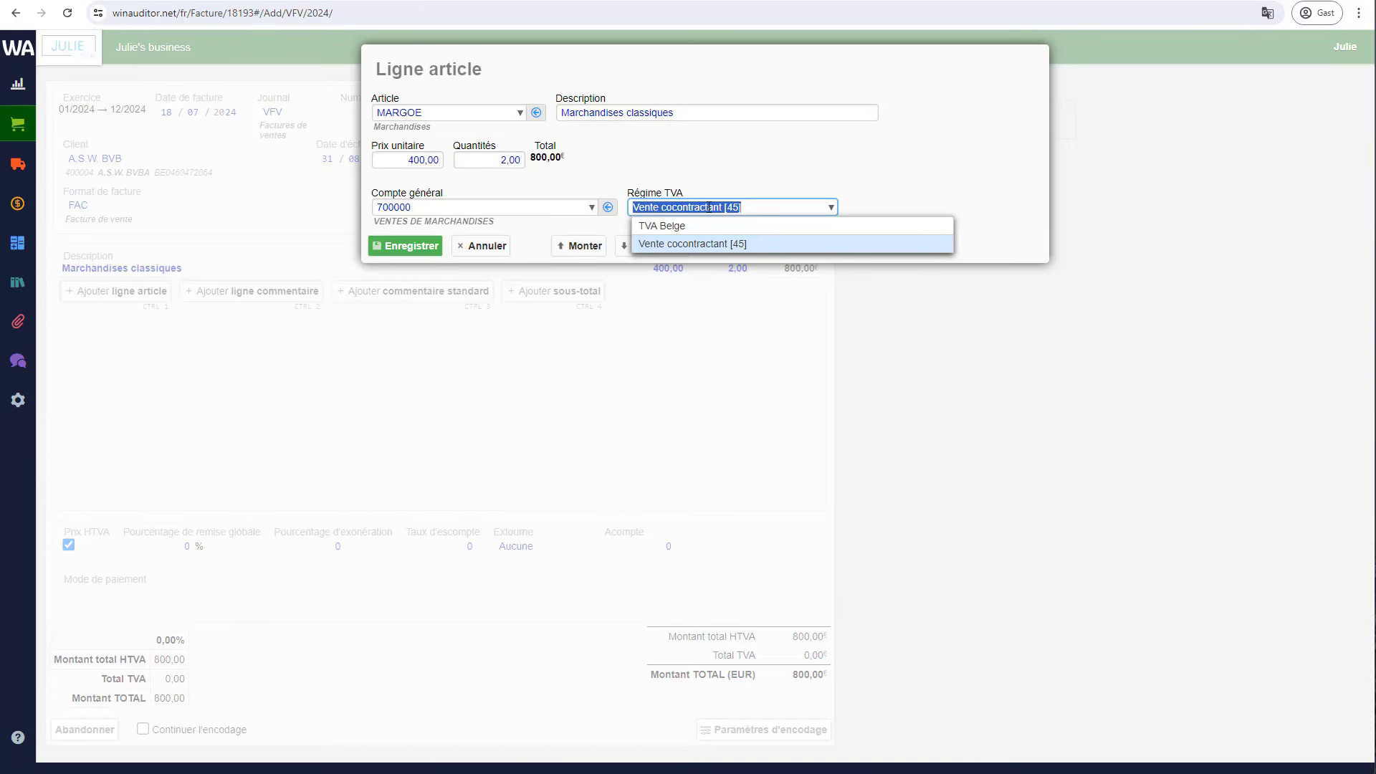
pyautogui.click(673, 228)
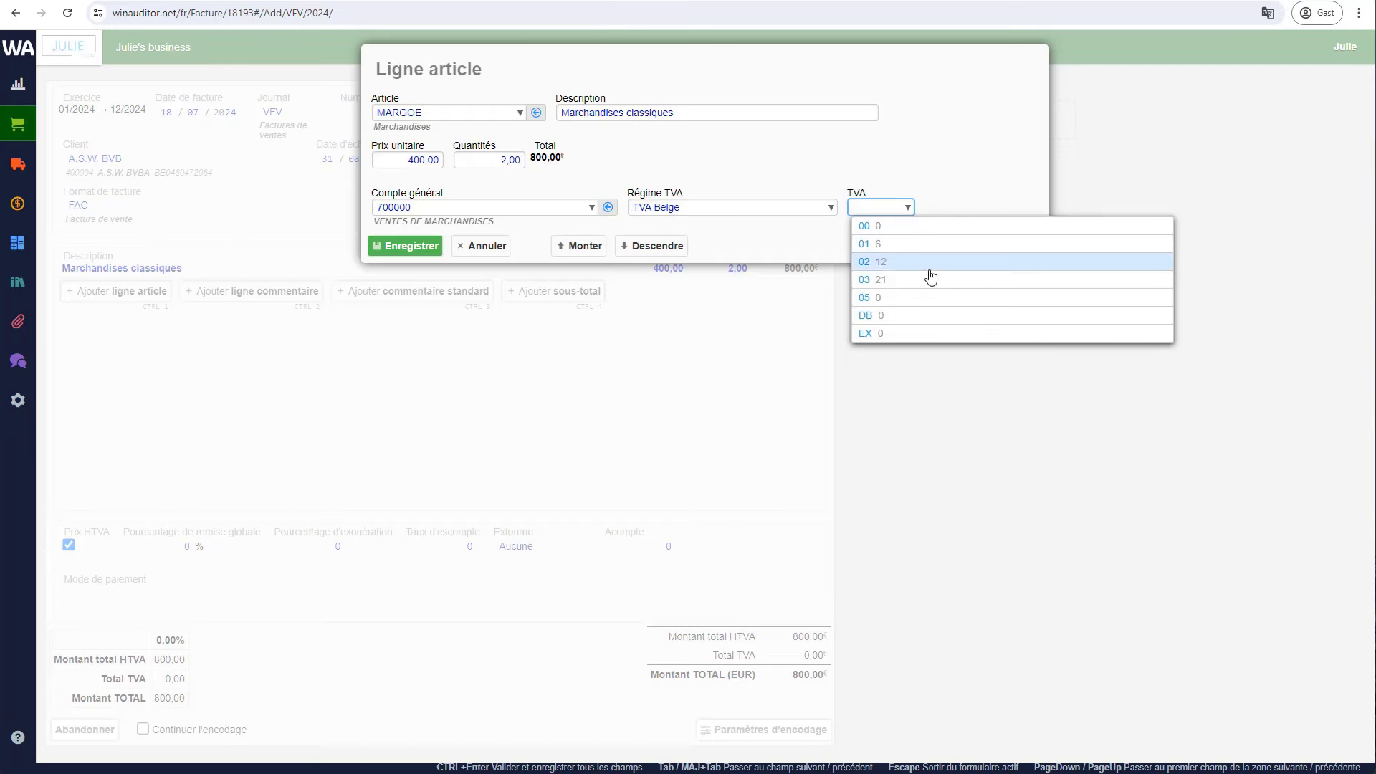
pyautogui.click(883, 281)
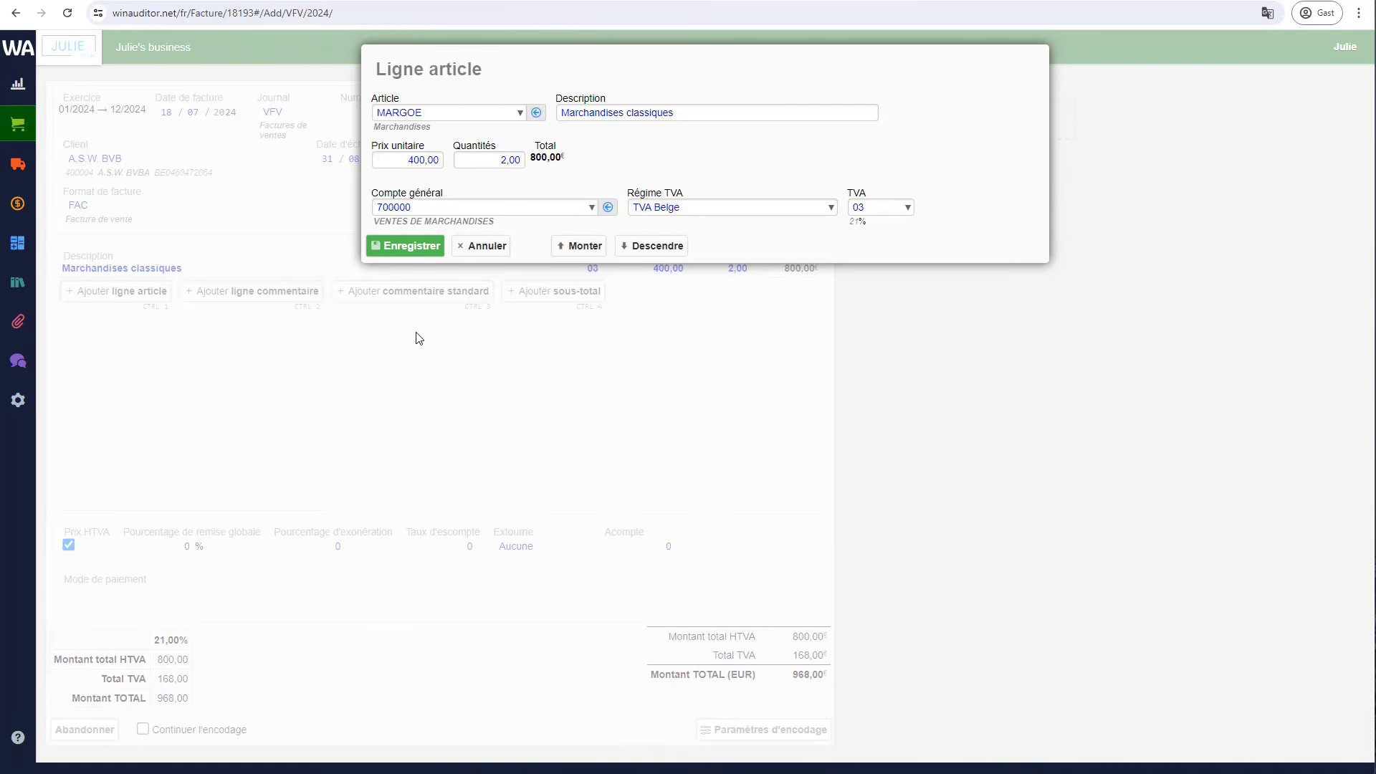
pyautogui.click(413, 245)
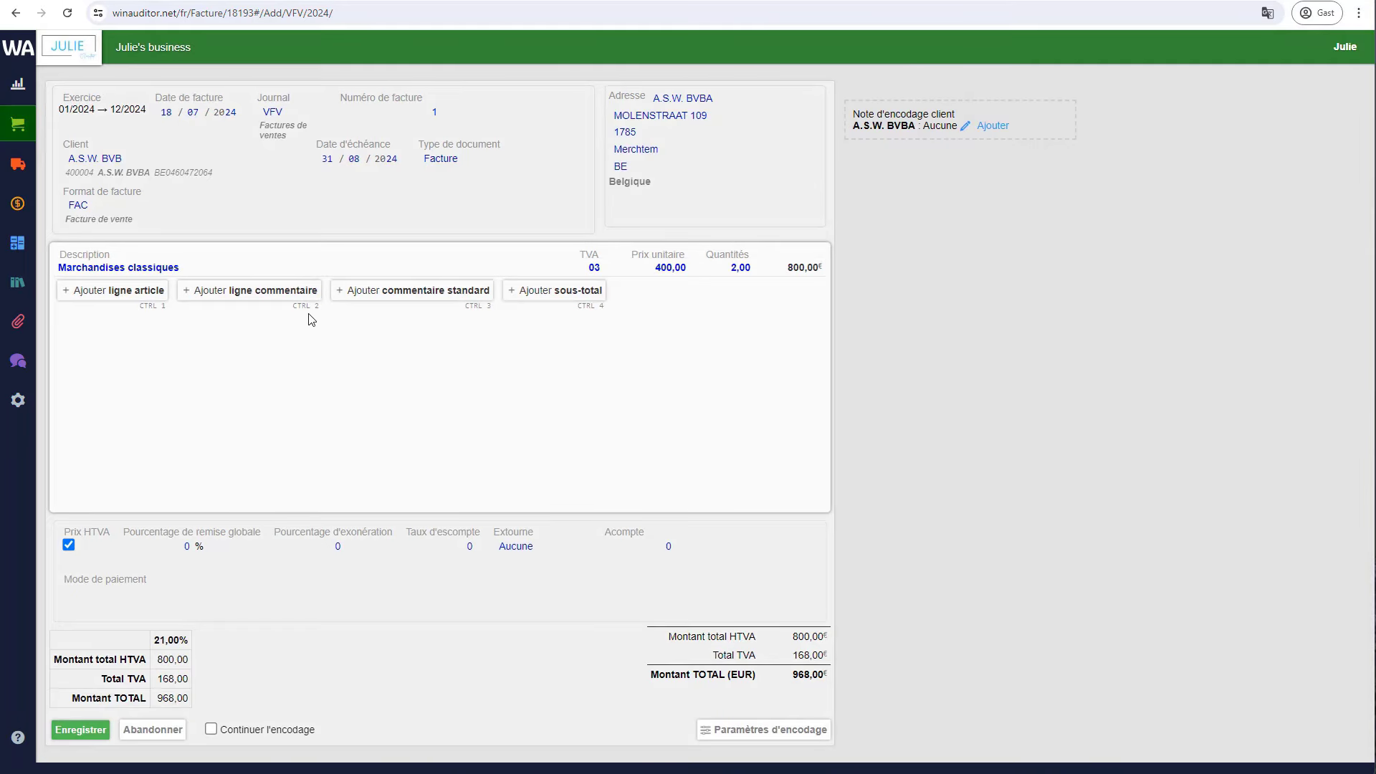
# - Create a new article PF – Petites fournitures and use it for a second invoice line
pyautogui.click(121, 296)
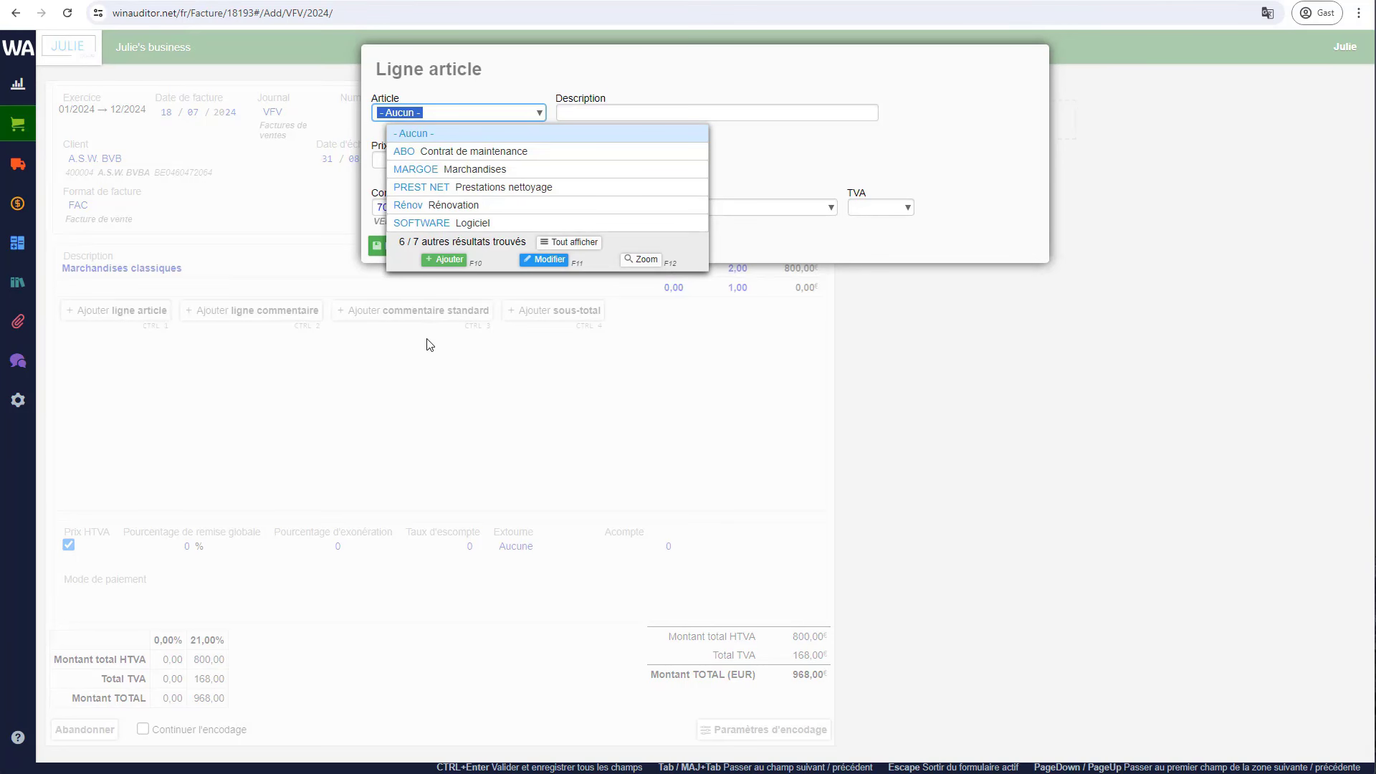
pyautogui.click(449, 259)
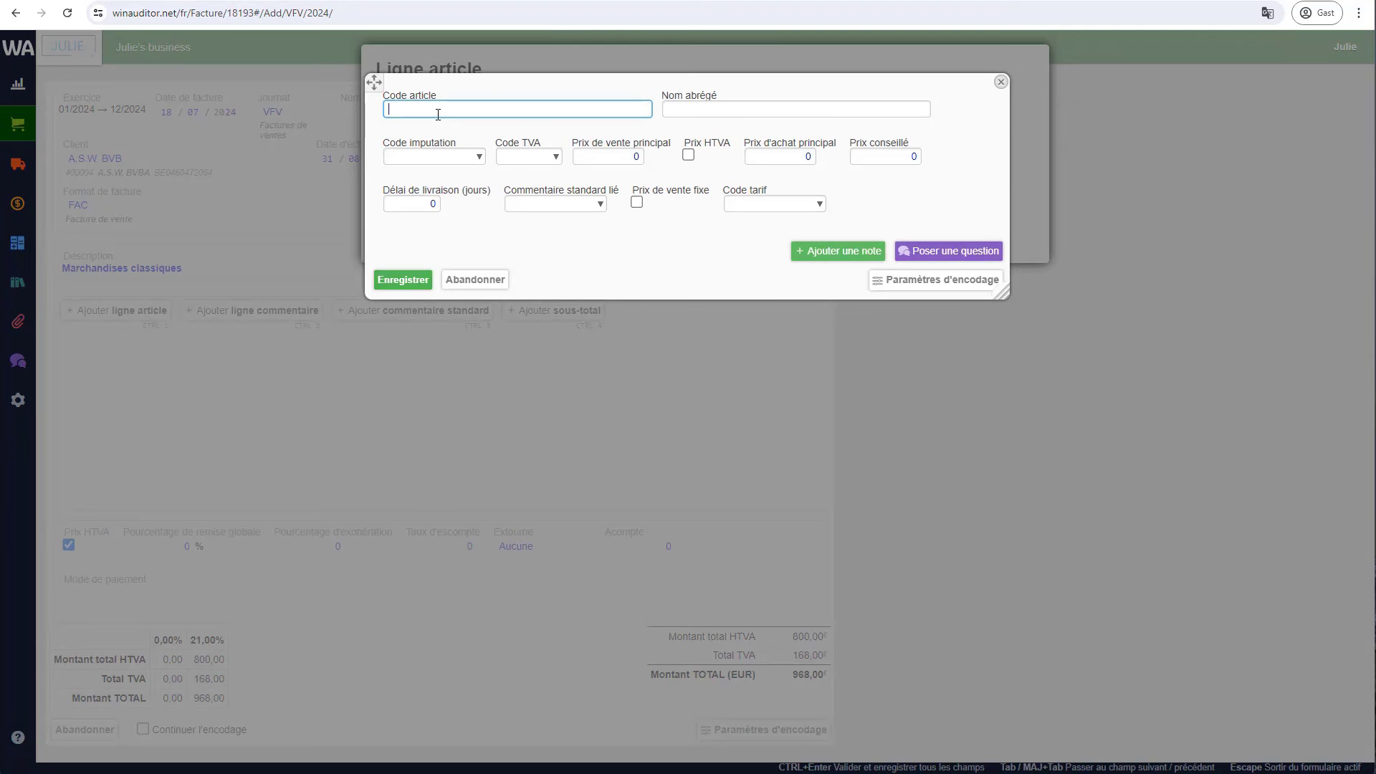
pyautogui.write('PF')
pyautogui.press('Tab')
pyautogui.write('Petit')
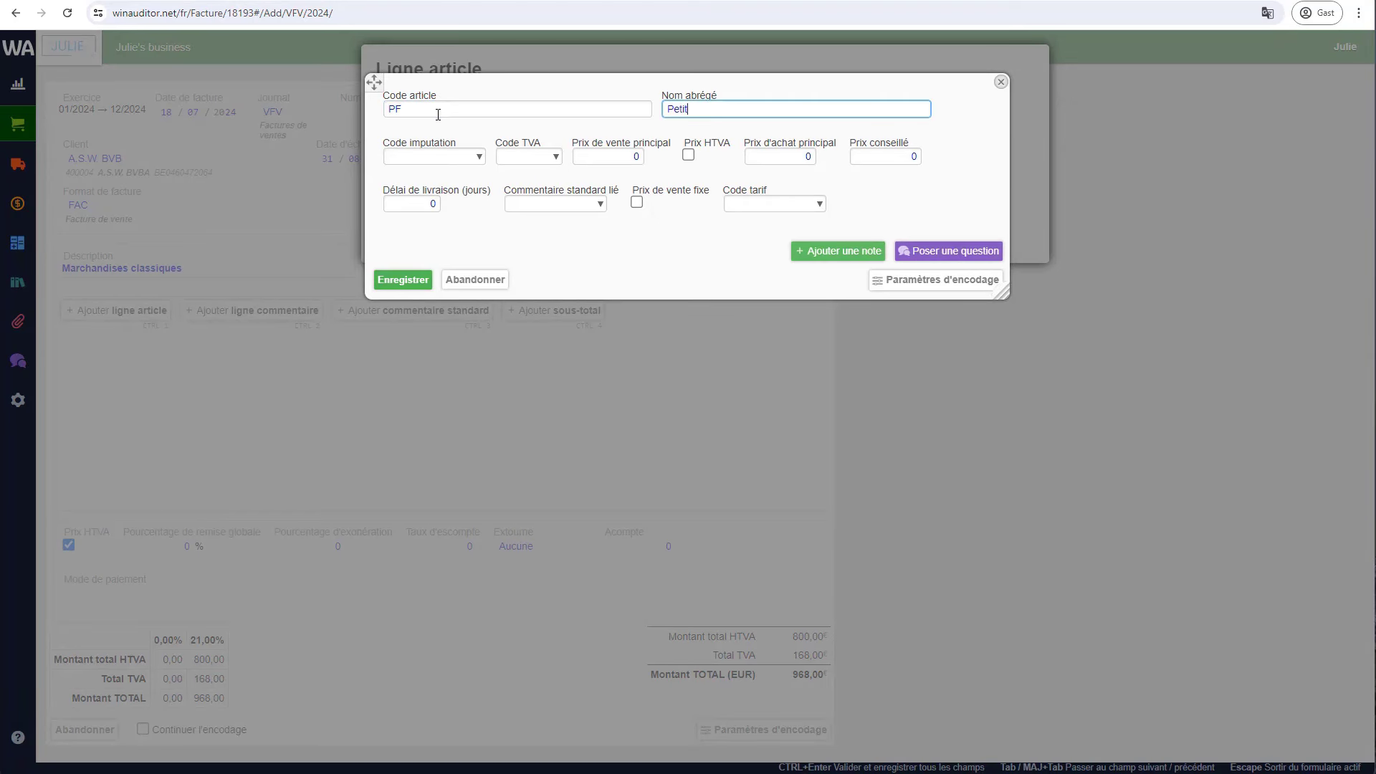
pyautogui.write('es fournitures')
pyautogui.click(393, 280)
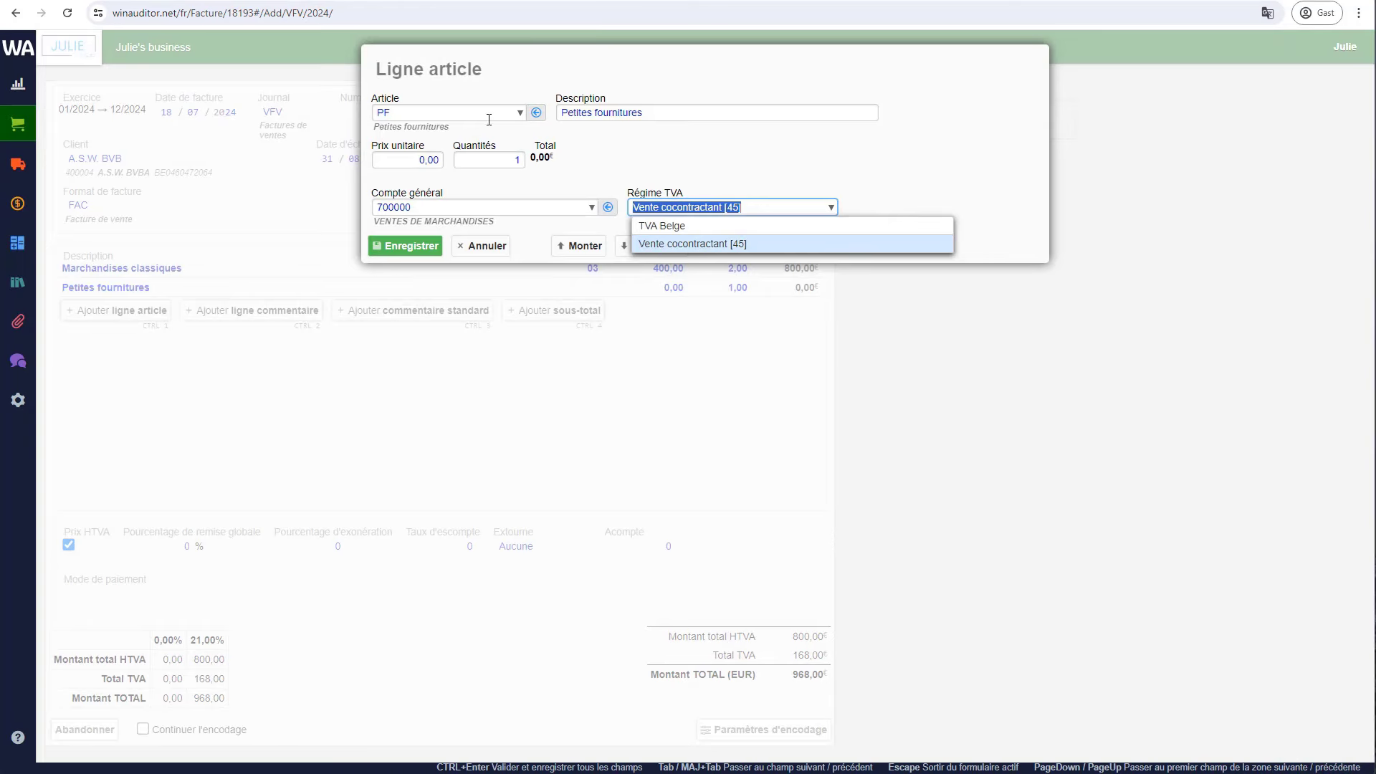
# - Set the line to 3 × 50,00 under Belgian VAT rate 01 (6%) and save it
pyautogui.click(648, 160)
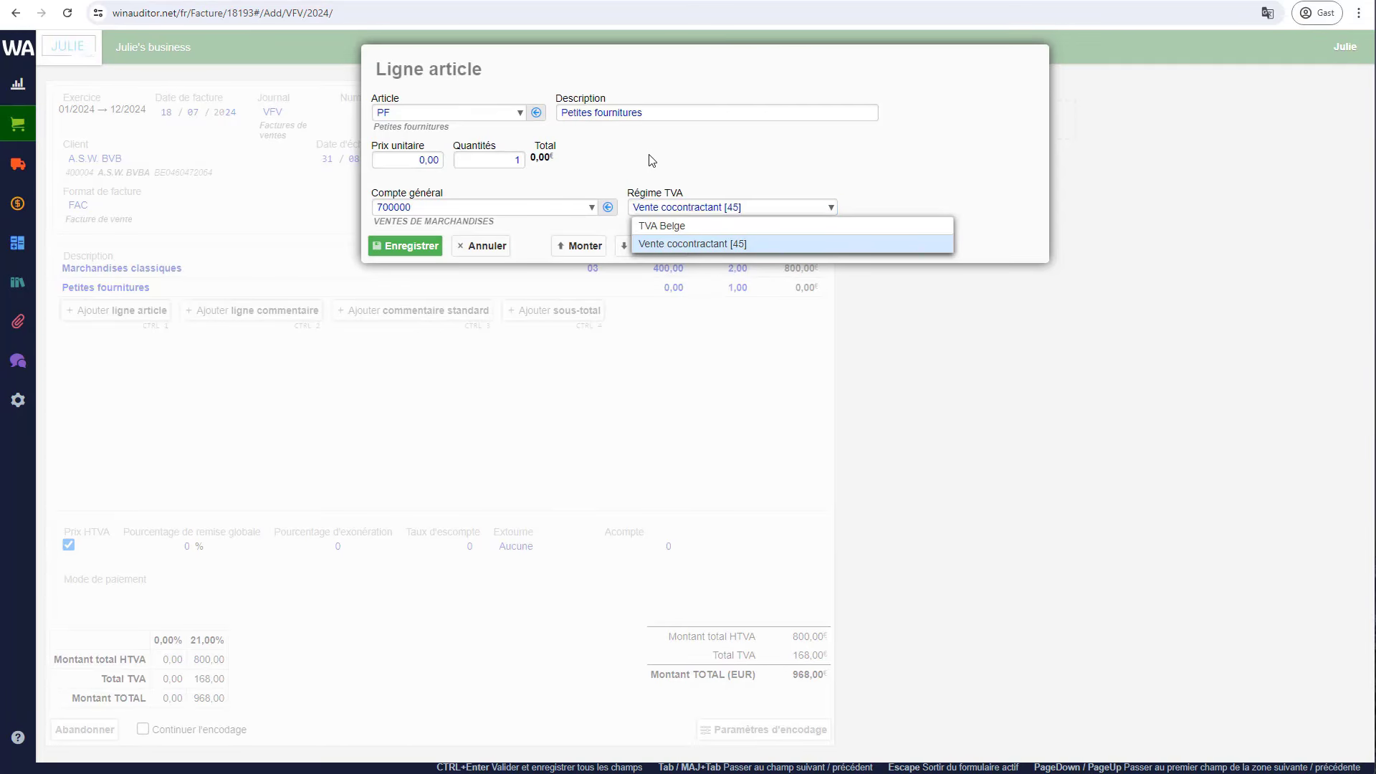
pyautogui.click(420, 161)
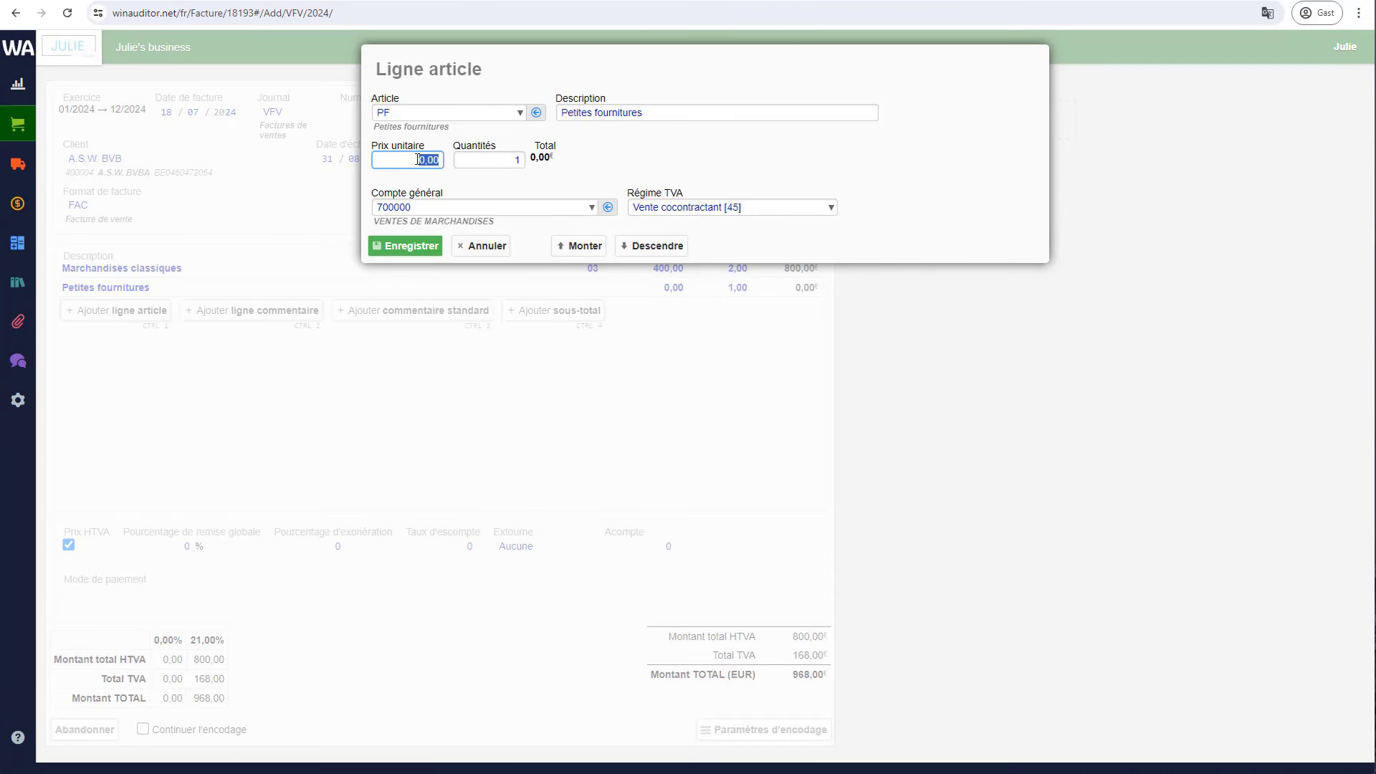
pyautogui.write('50')
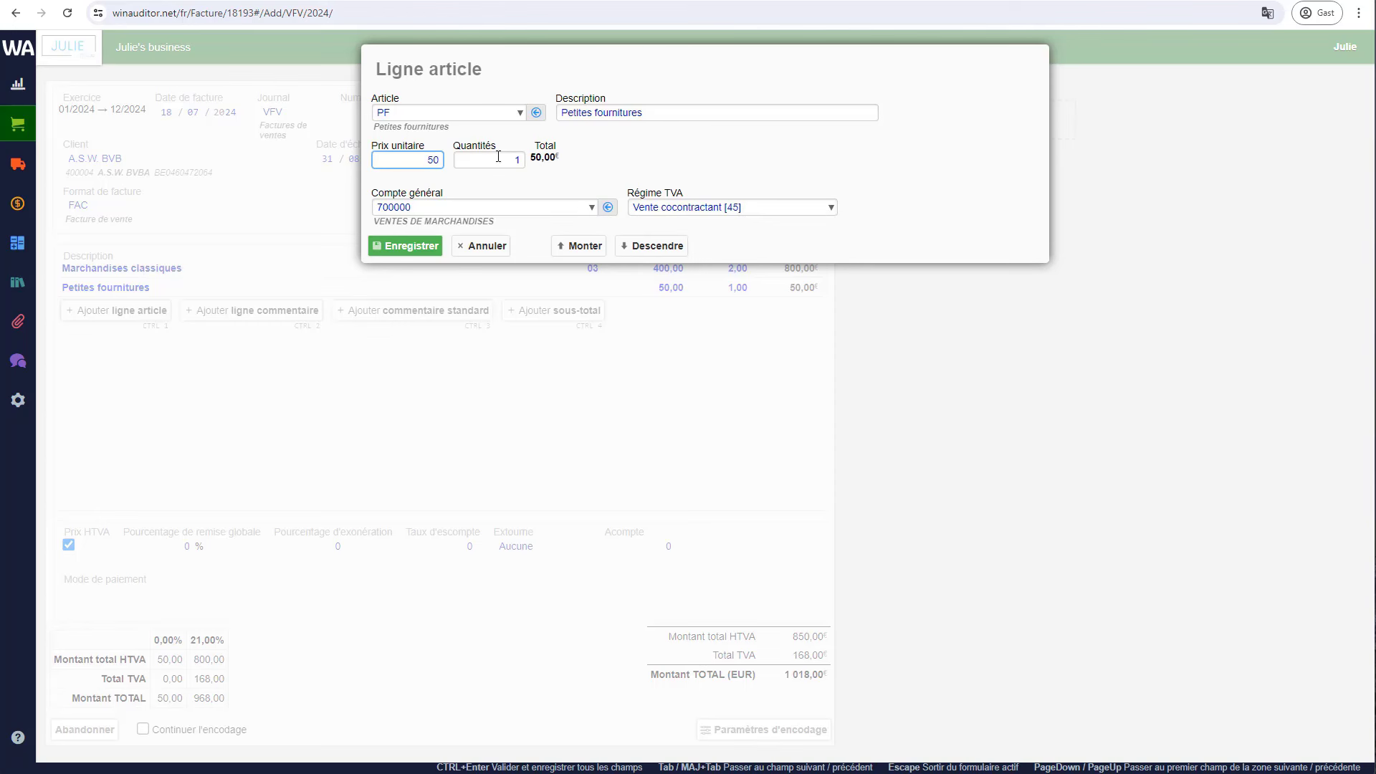
pyautogui.click(503, 162)
pyautogui.write('3')
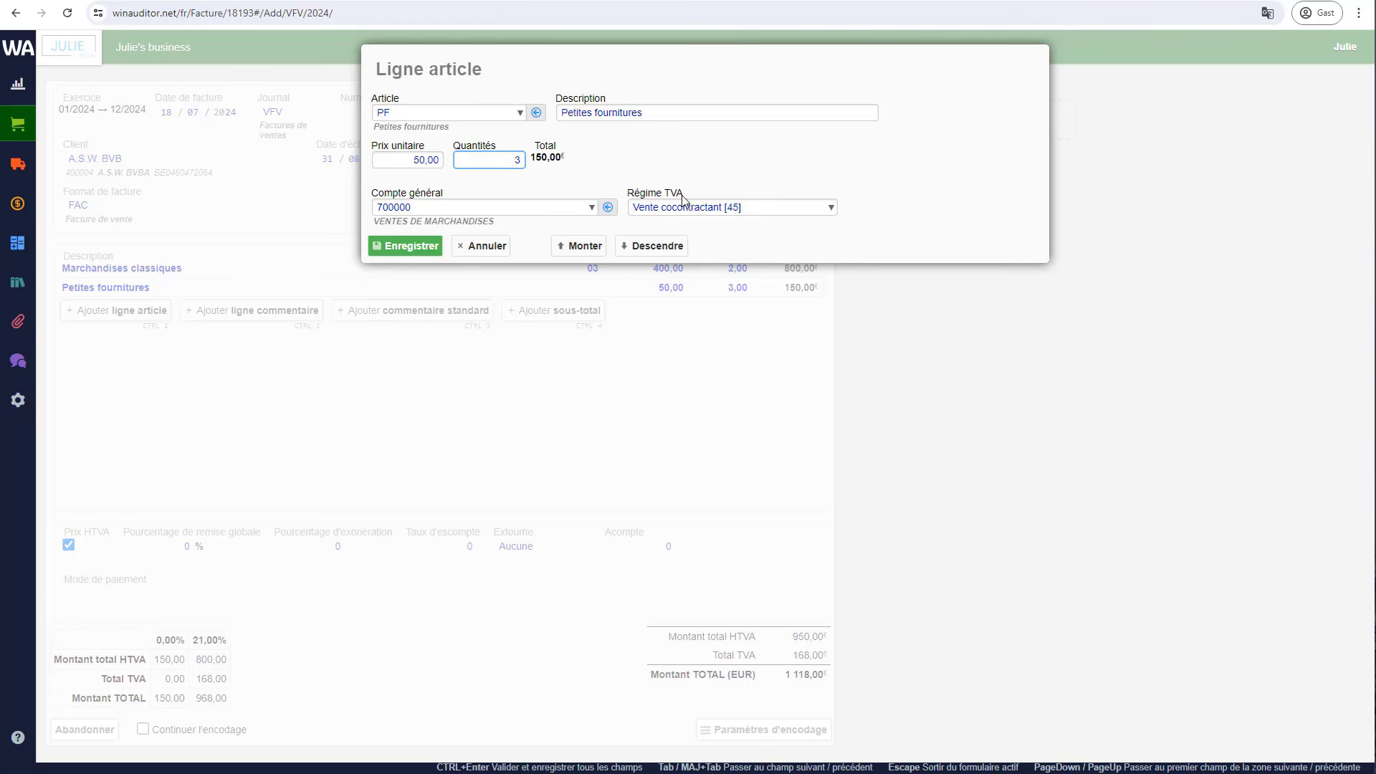
pyautogui.click(685, 206)
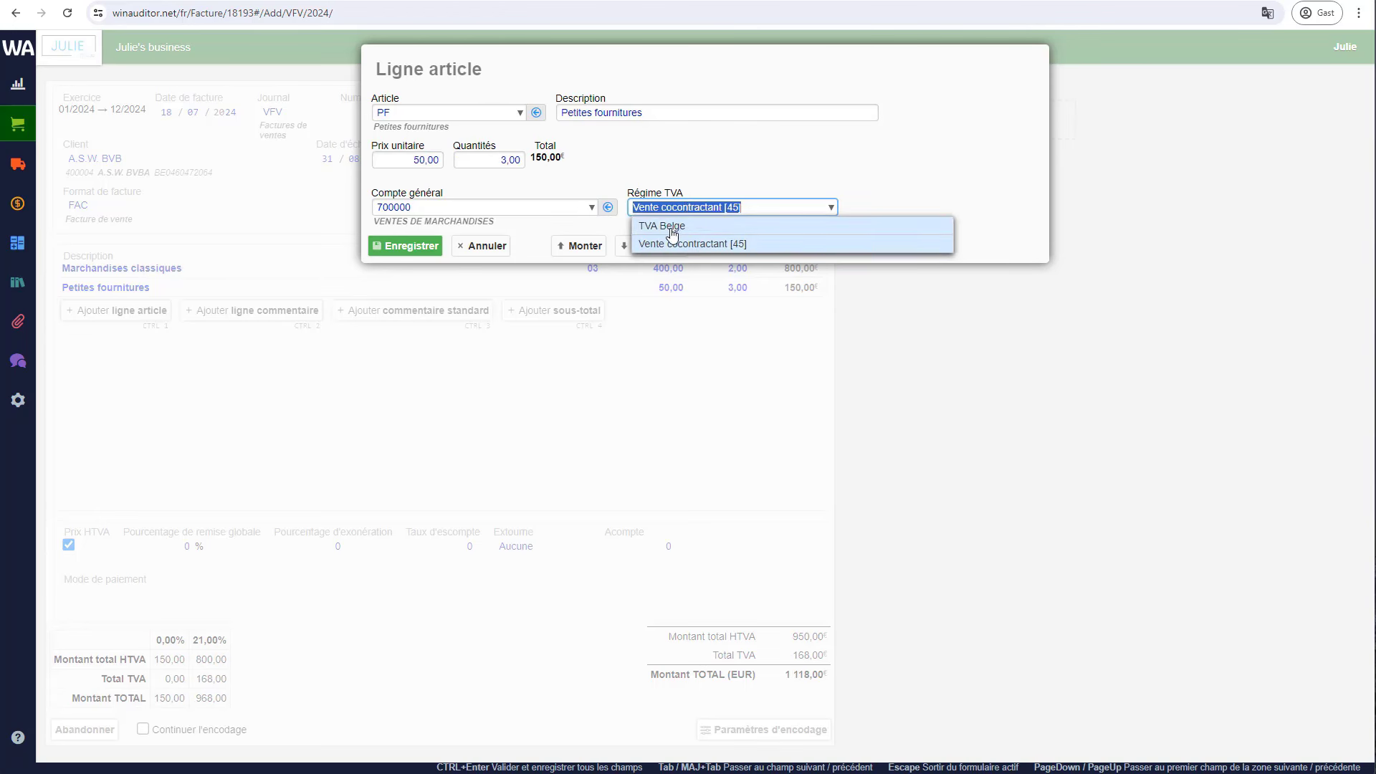
pyautogui.click(674, 226)
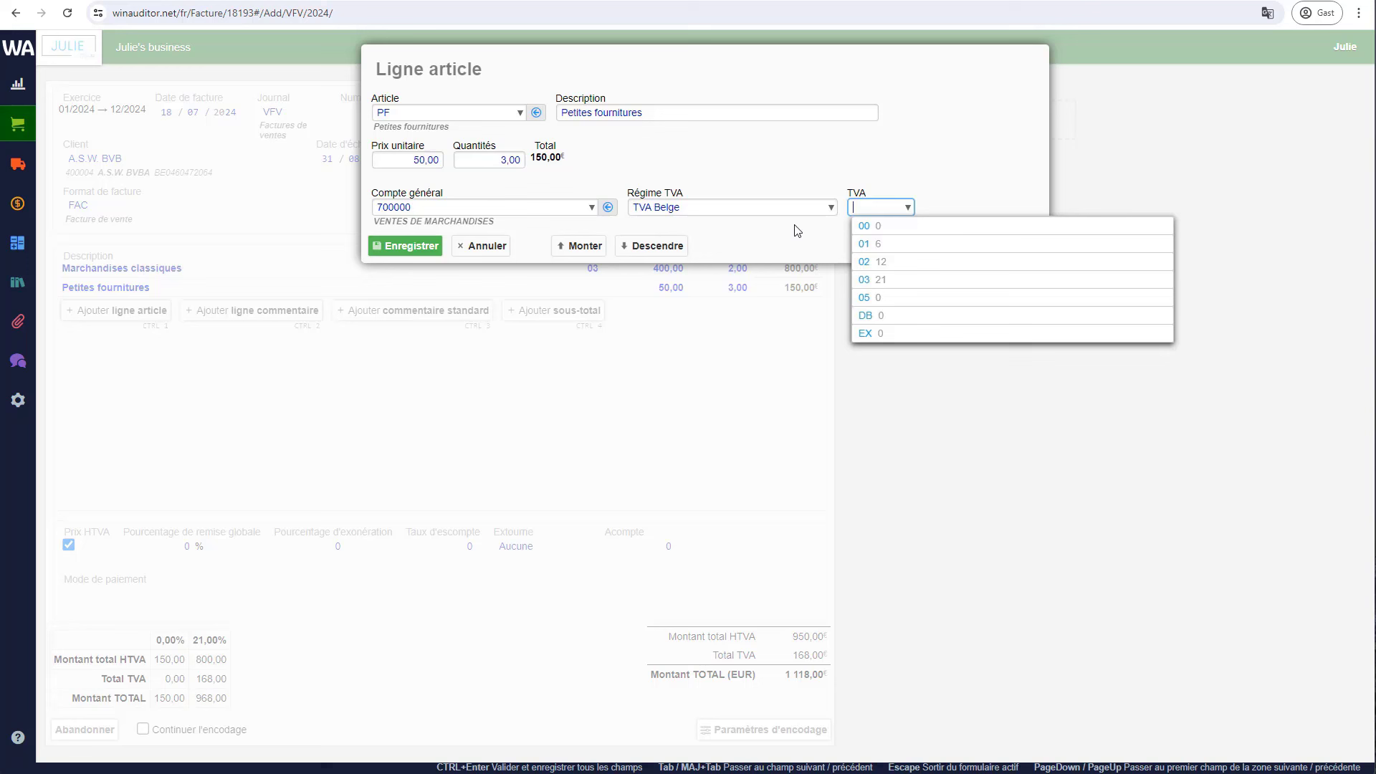
pyautogui.click(886, 248)
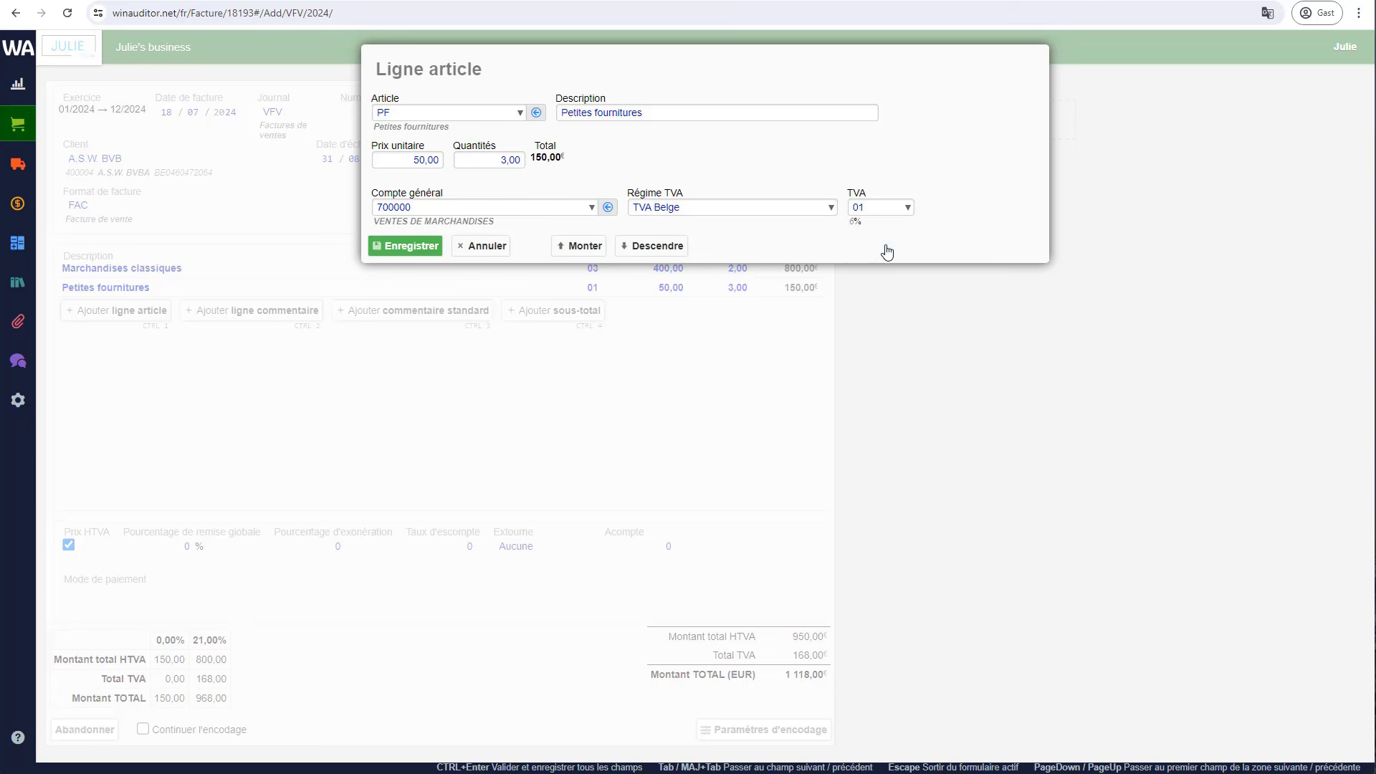
pyautogui.click(414, 247)
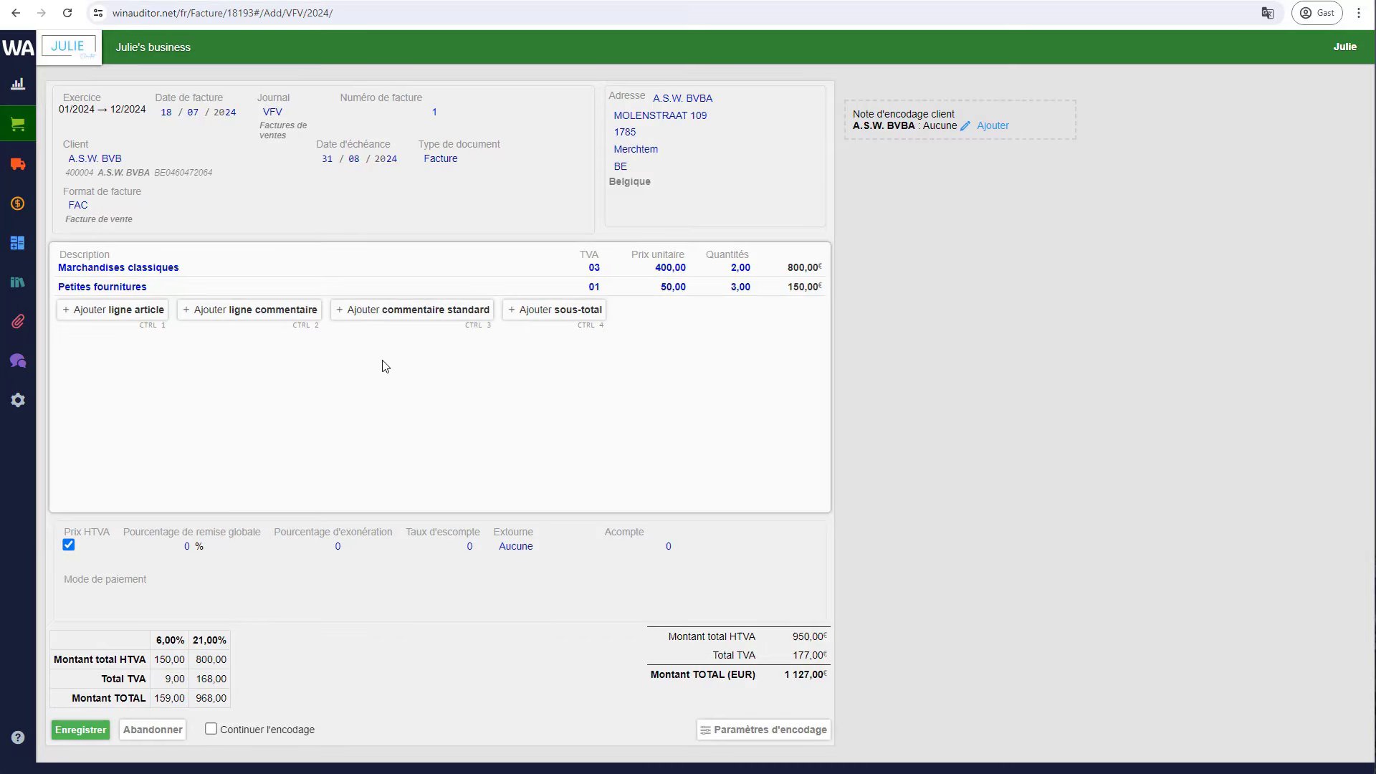
# - Add a PREST NET line (1 × 200,00, Vente cocontractant [45]) and switch to VAT-inclusive prices
pyautogui.click(132, 315)
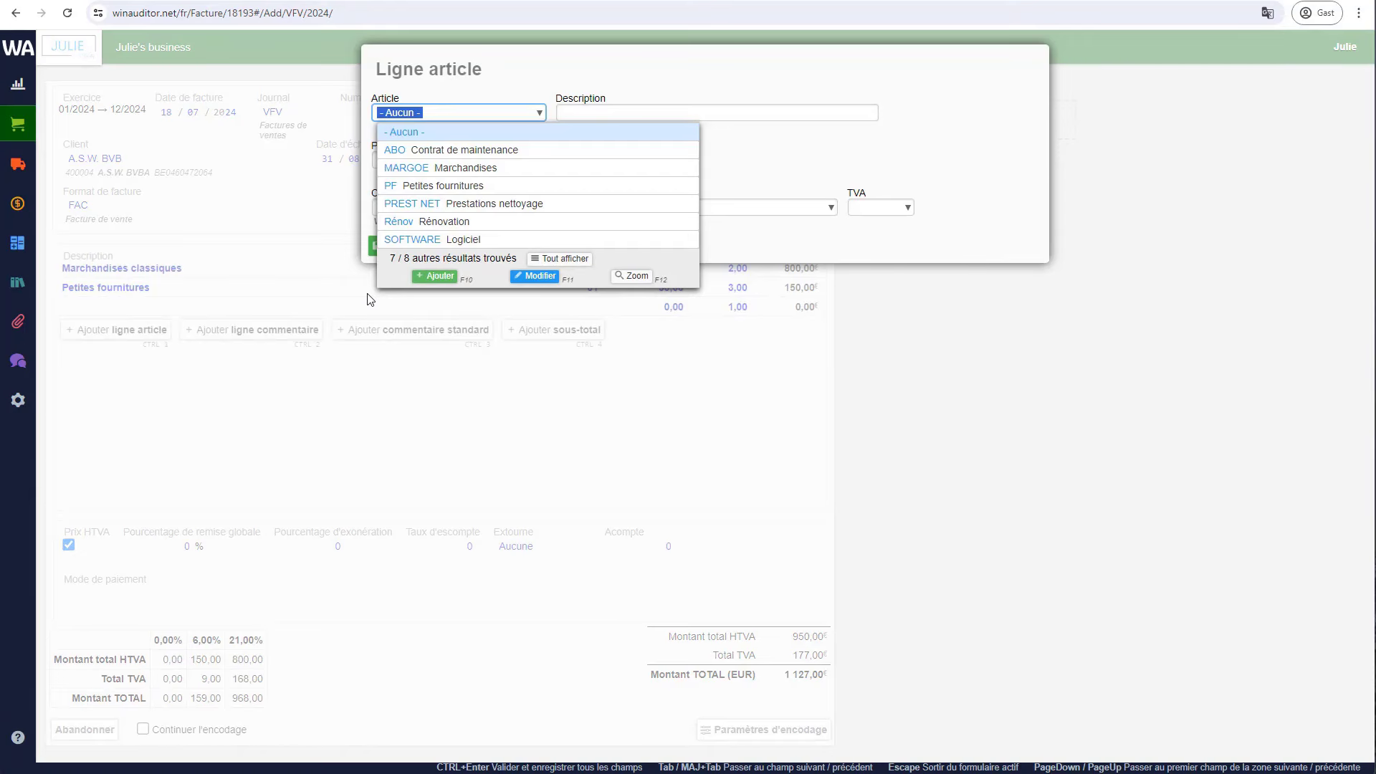
pyautogui.click(498, 208)
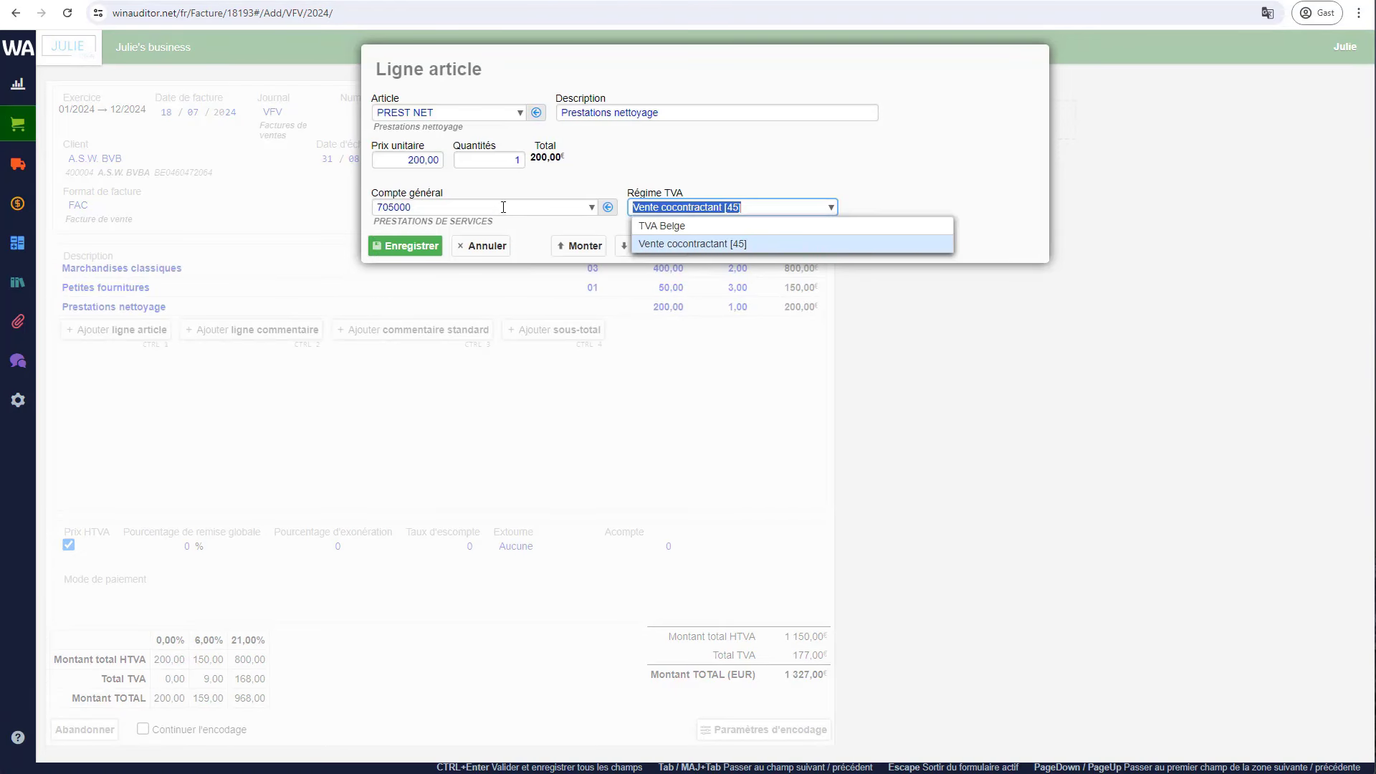
pyautogui.click(640, 146)
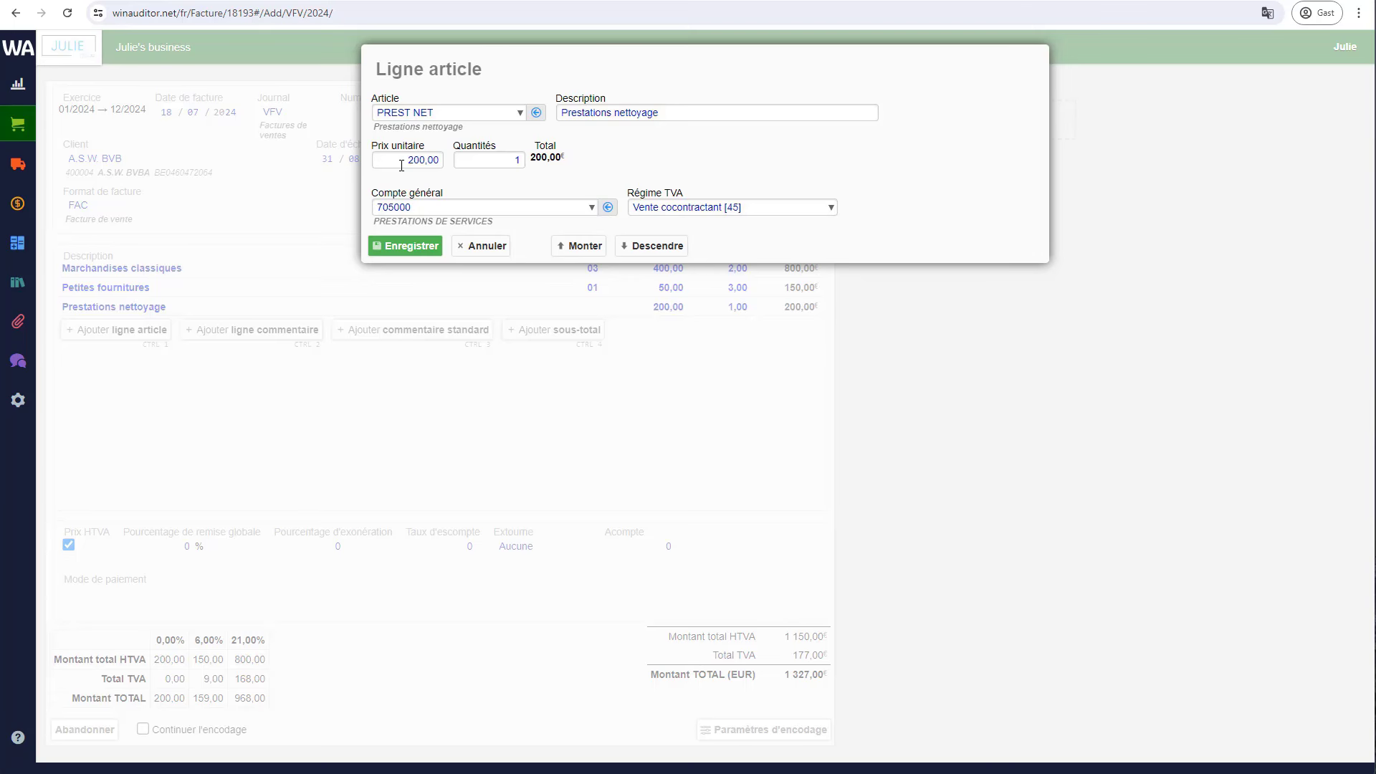
pyautogui.click(414, 250)
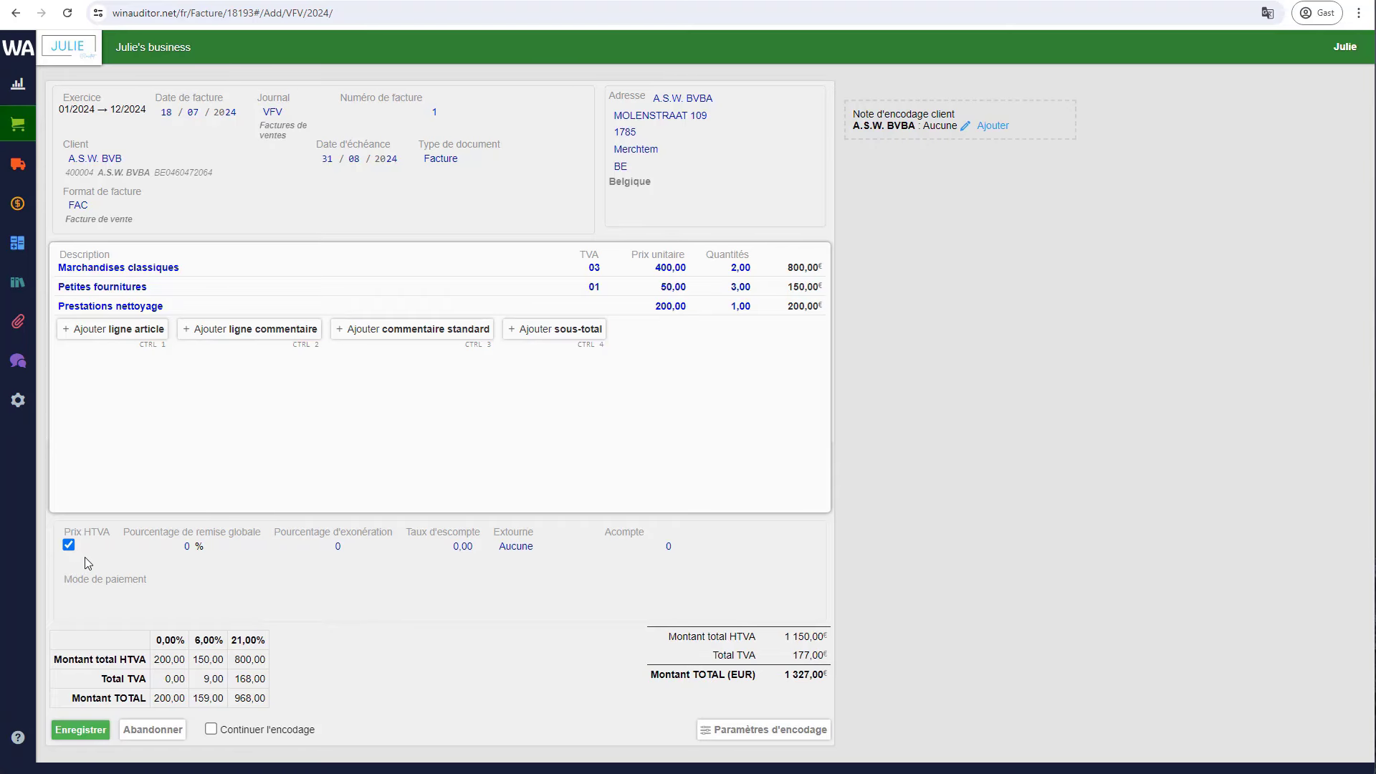
pyautogui.click(68, 545)
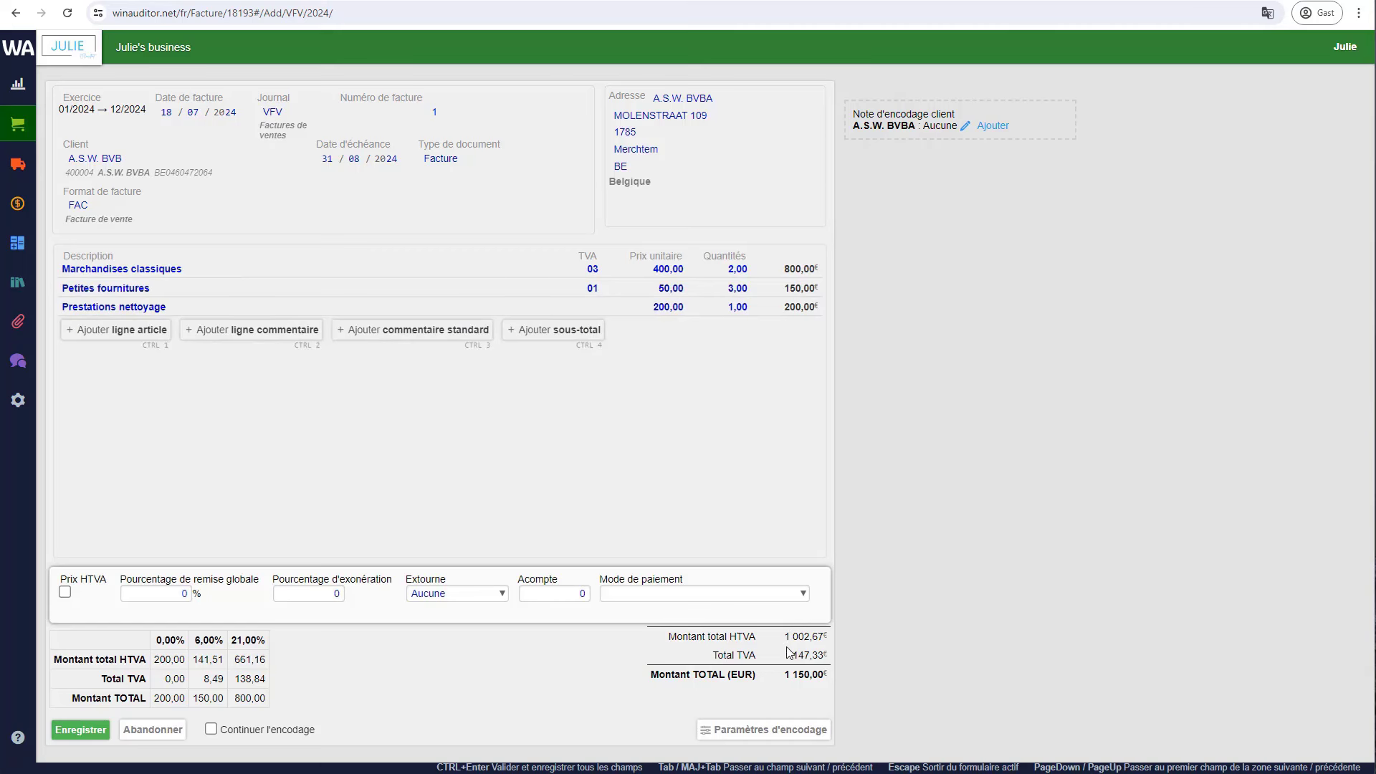
pyautogui.click(66, 594)
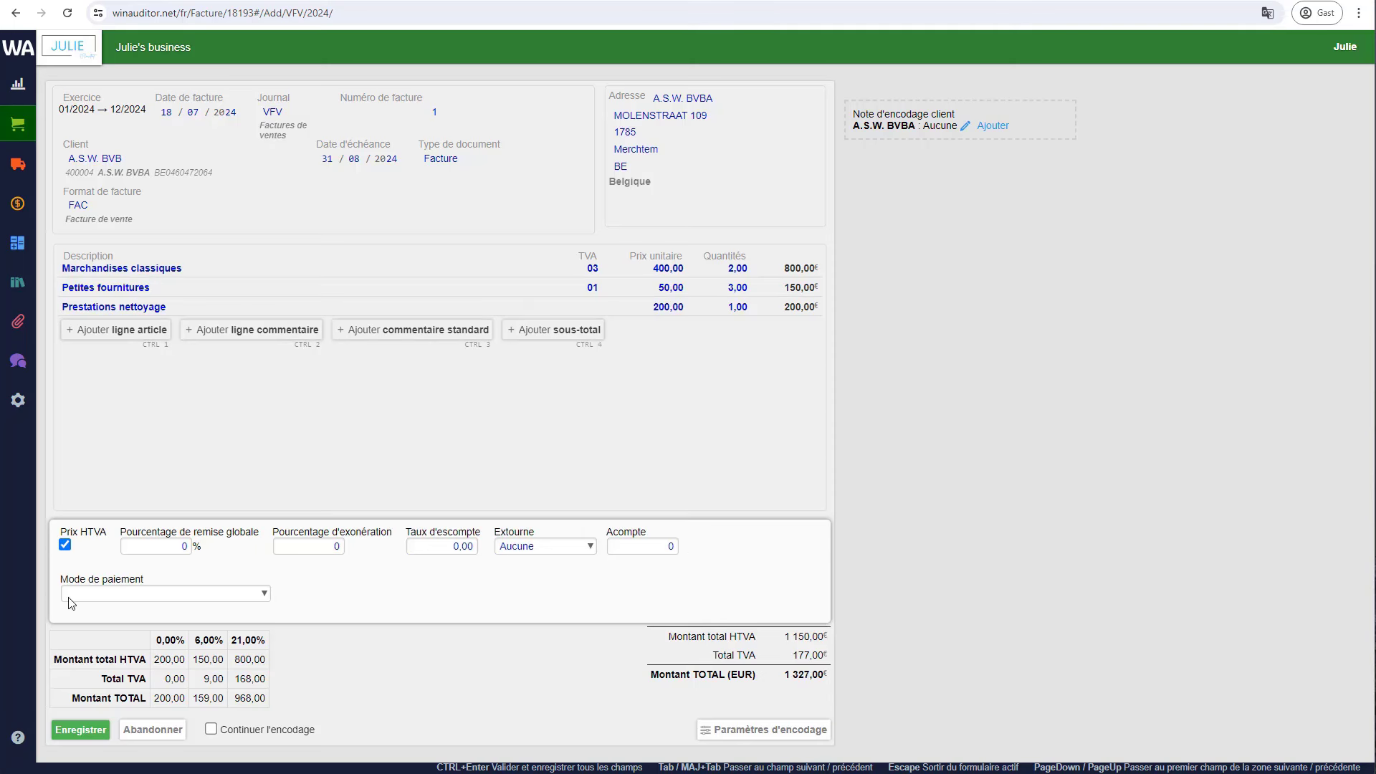
pyautogui.click(151, 549)
# - Enter 10 as the global discount percentage and 200 as the acompte
pyautogui.write('10')
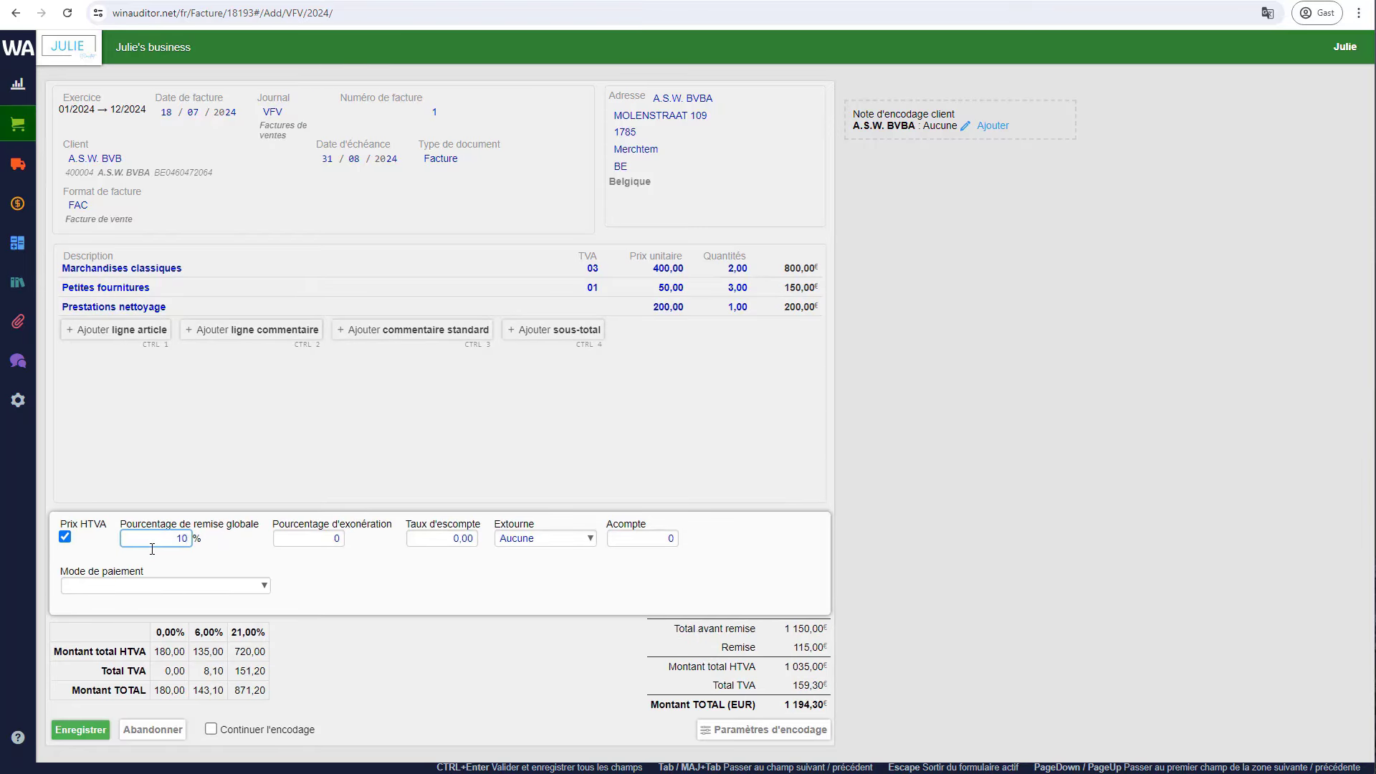
pyautogui.click(638, 538)
pyautogui.write('200')
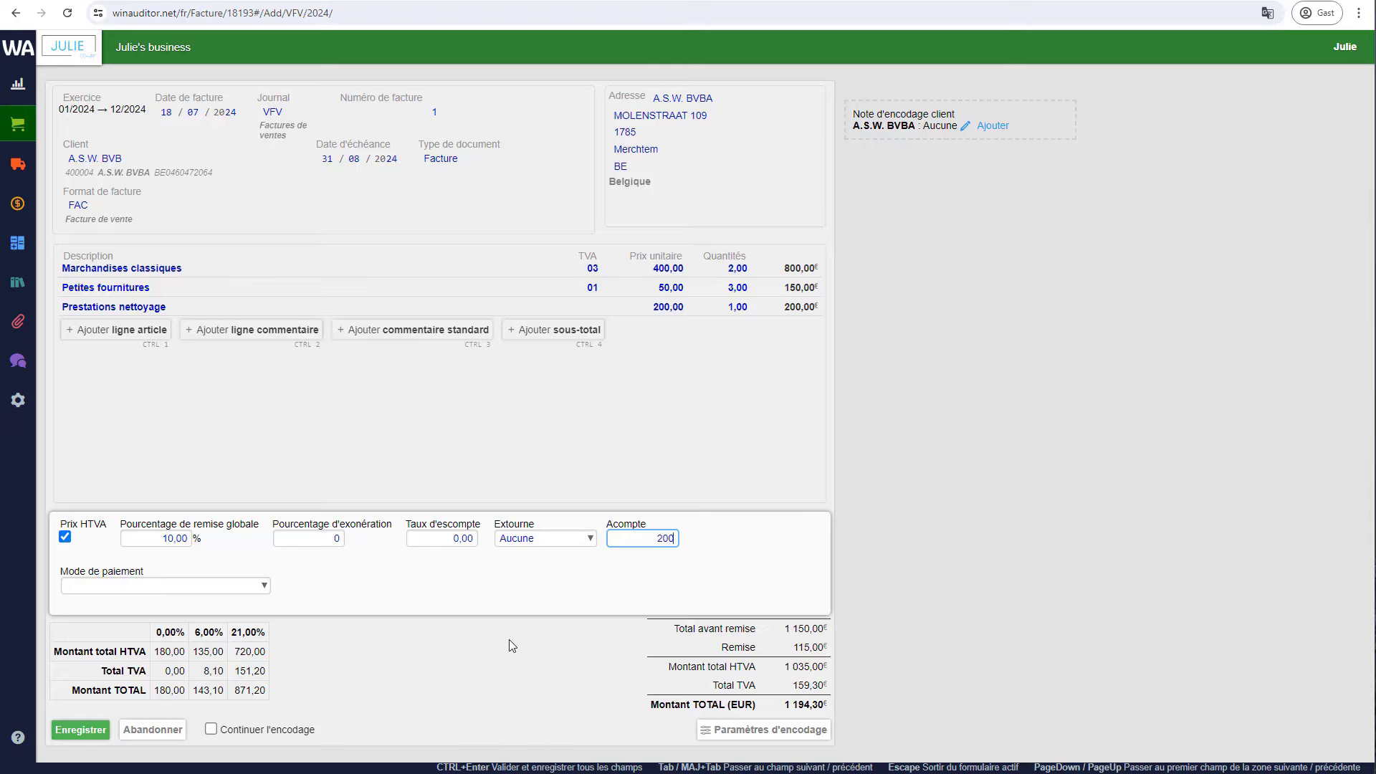
pyautogui.click(509, 640)
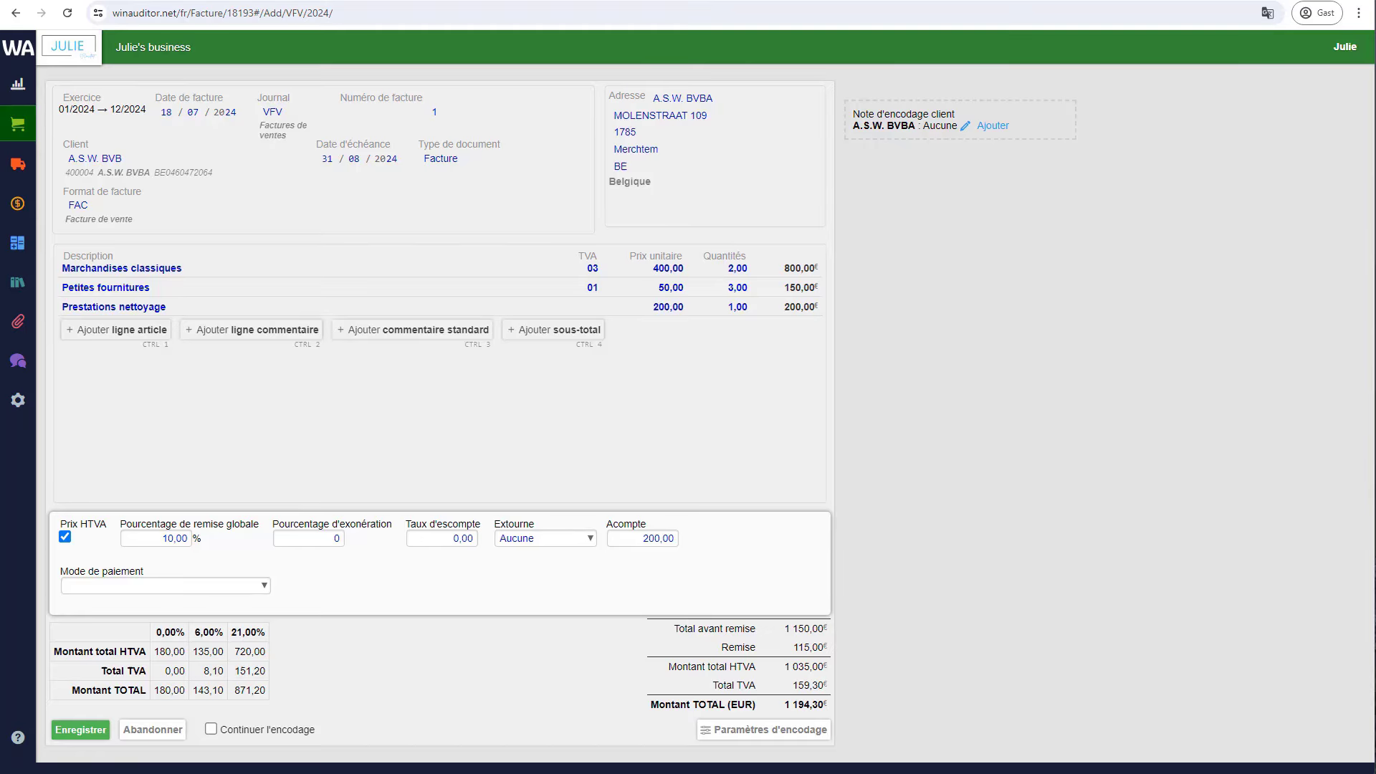
# - Save draft invoice 1 (1 194,30 TVAC), then scroll through its preview and close it
pyautogui.click(80, 731)
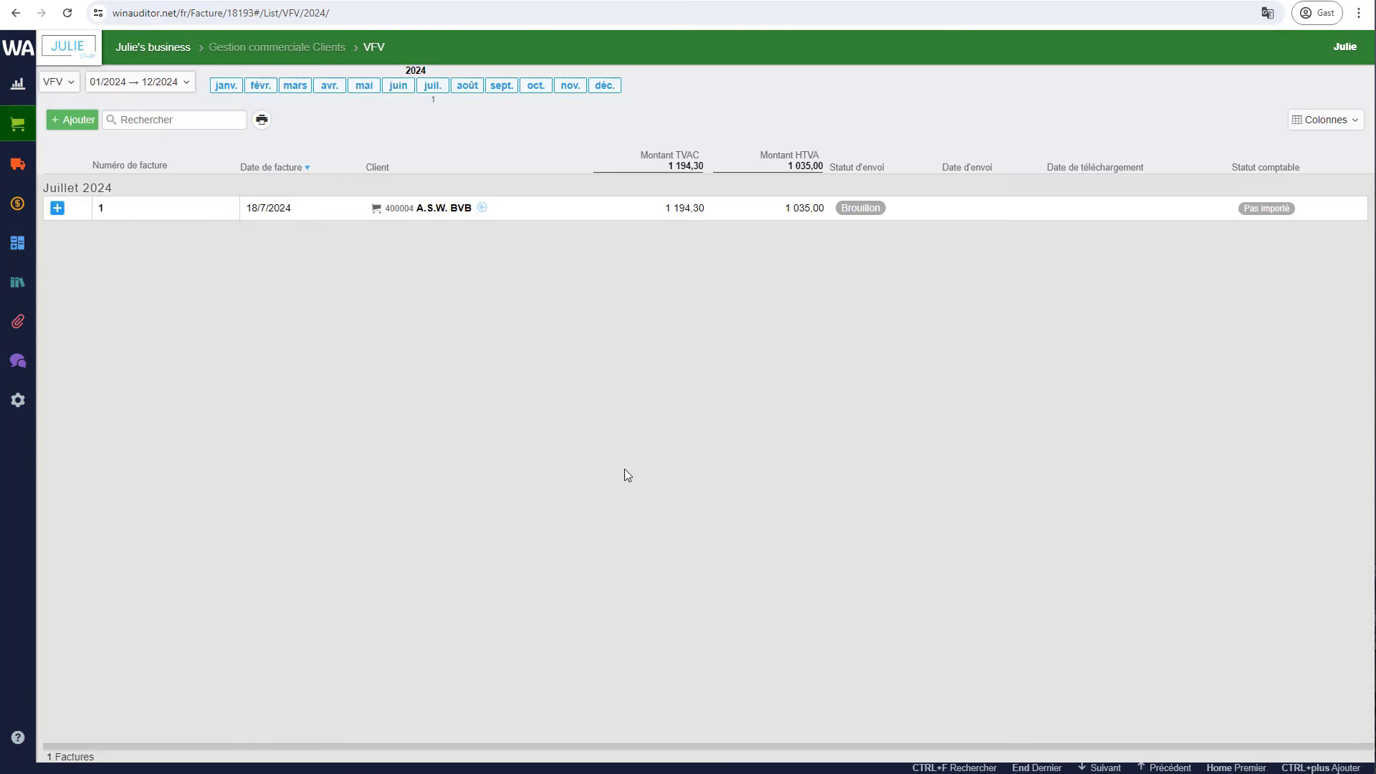
pyautogui.click(542, 216)
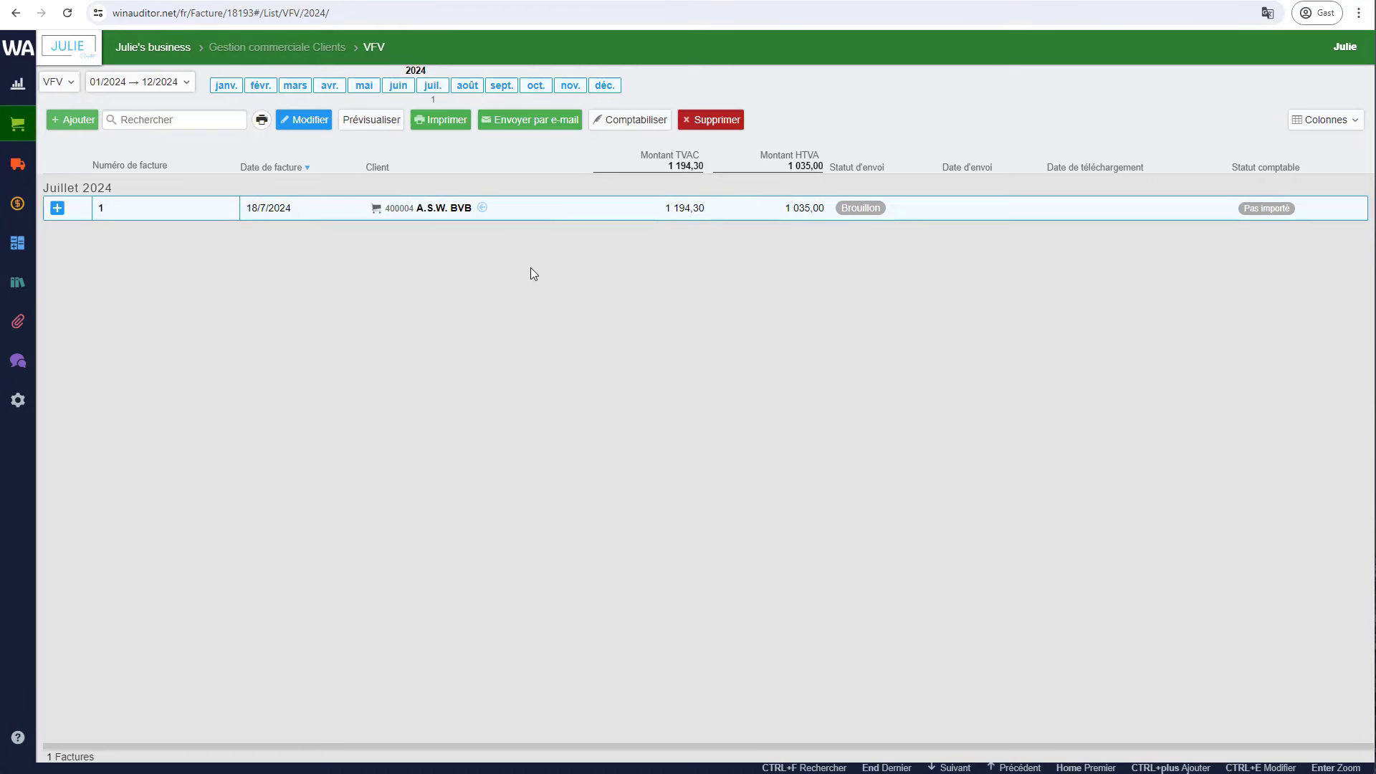
pyautogui.click(372, 120)
pyautogui.scroll(-2, 816, 279)
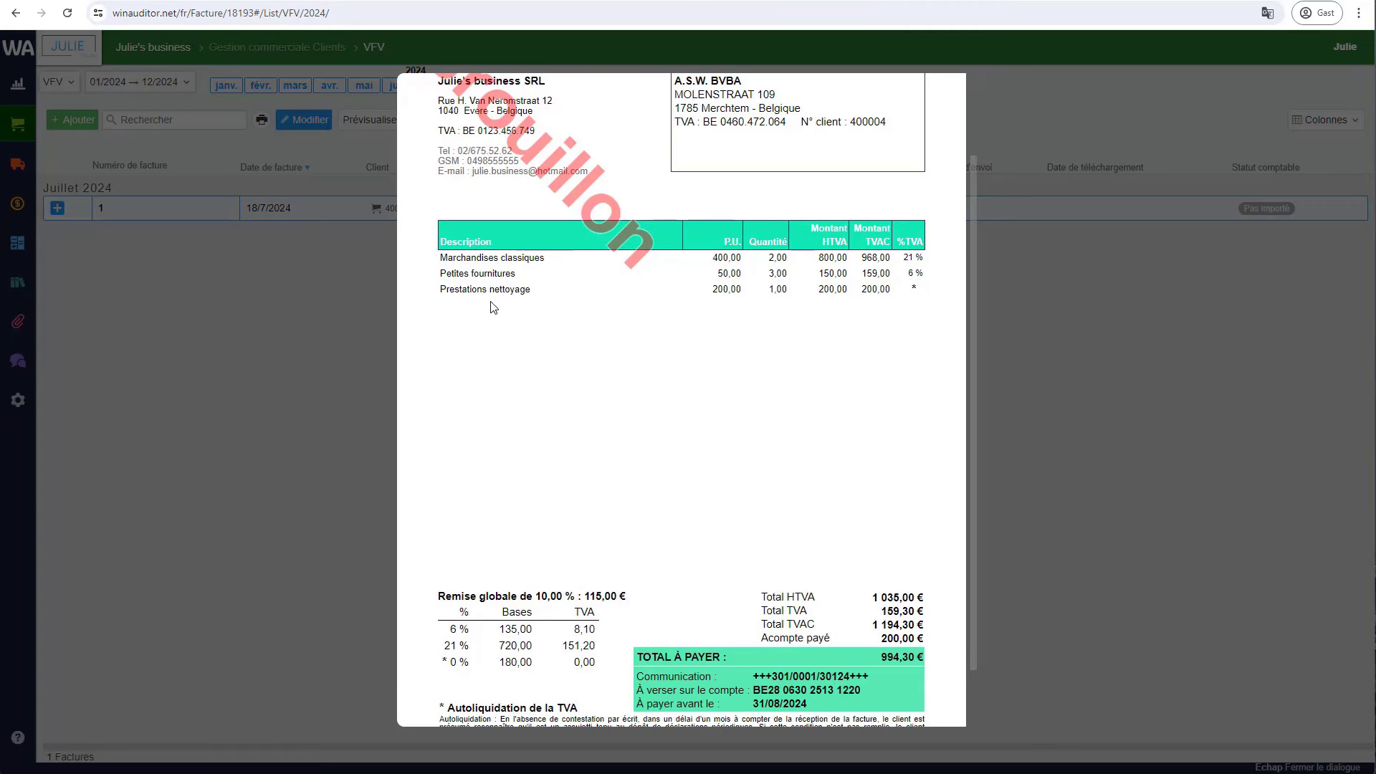
pyautogui.scroll(-1, 531, 430)
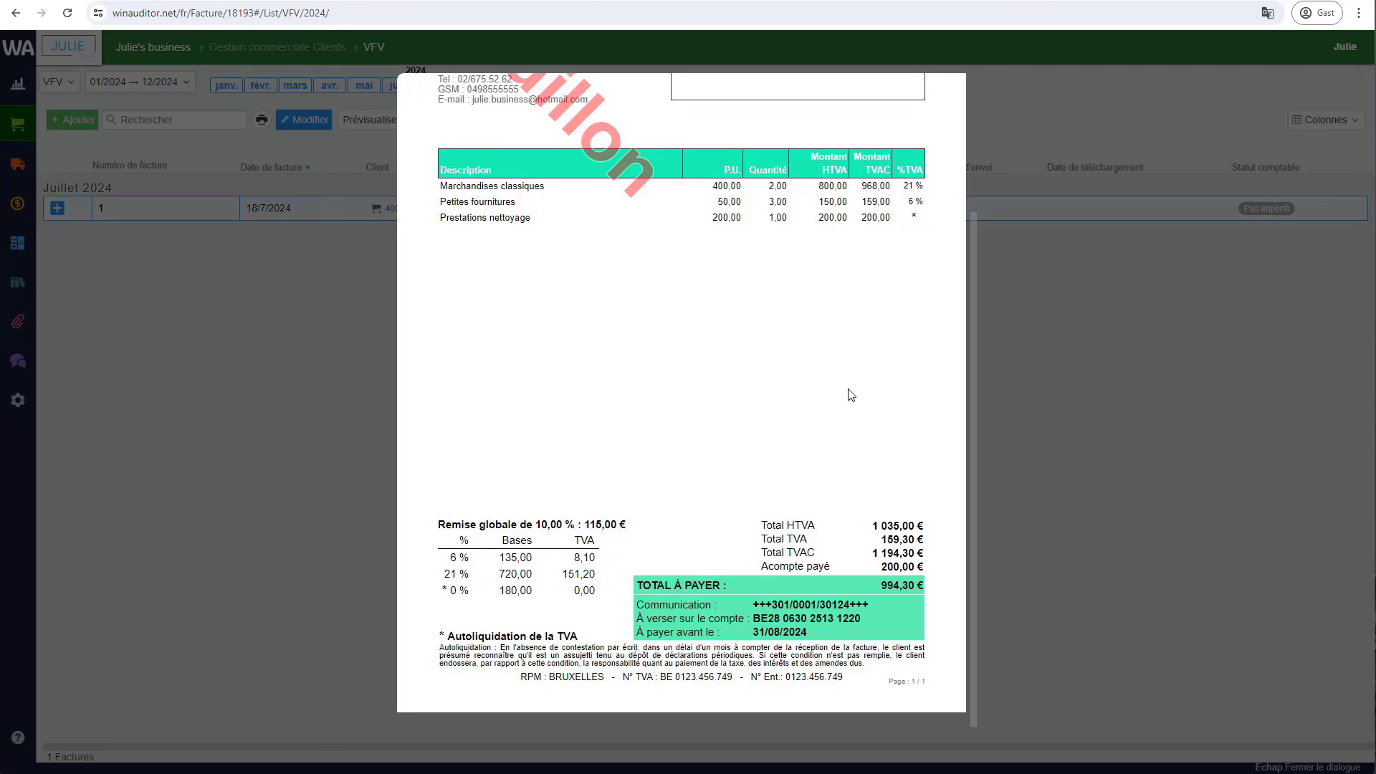
pyautogui.scroll(3, 853, 394)
pyautogui.click(956, 85)
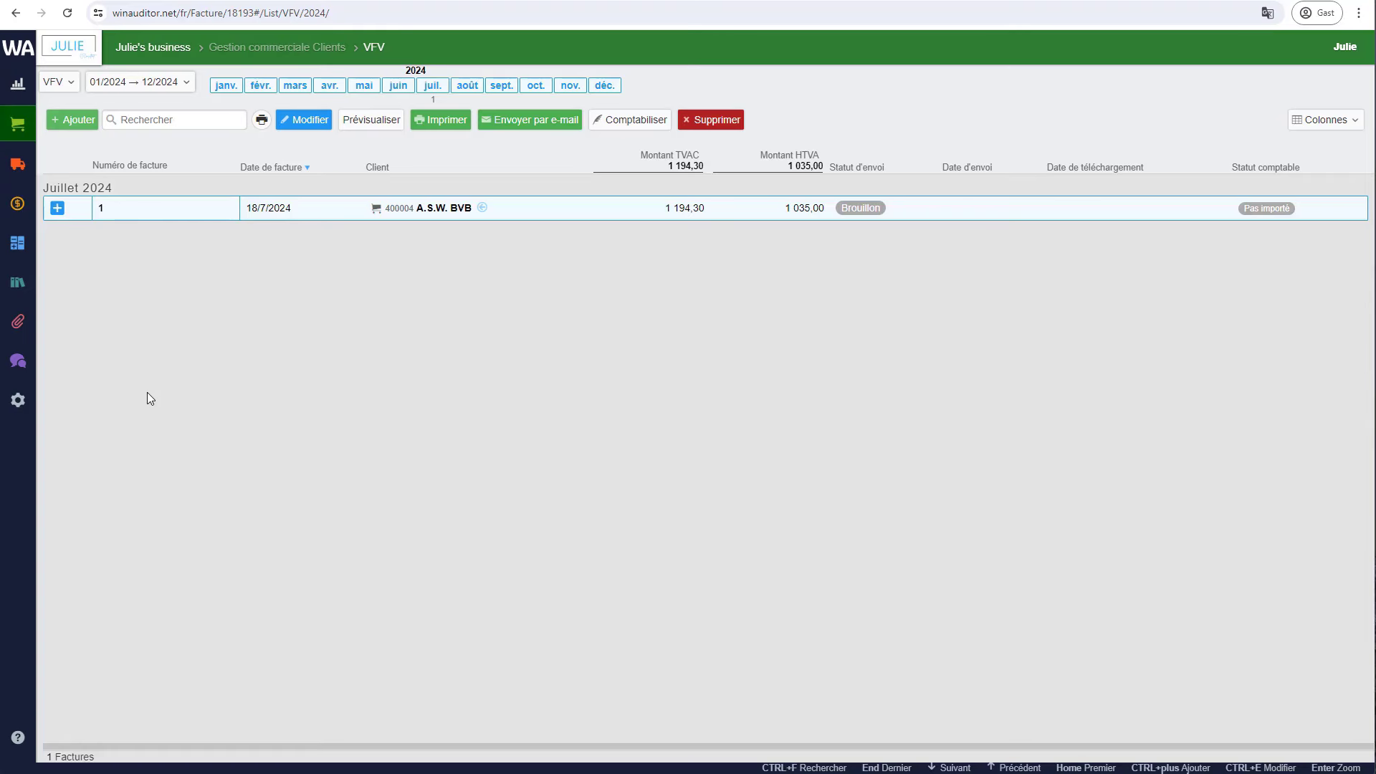
# - Start a new VFV Facture for AAFB S.A. dated 1807 using the FAC 6% format
pyautogui.click(73, 122)
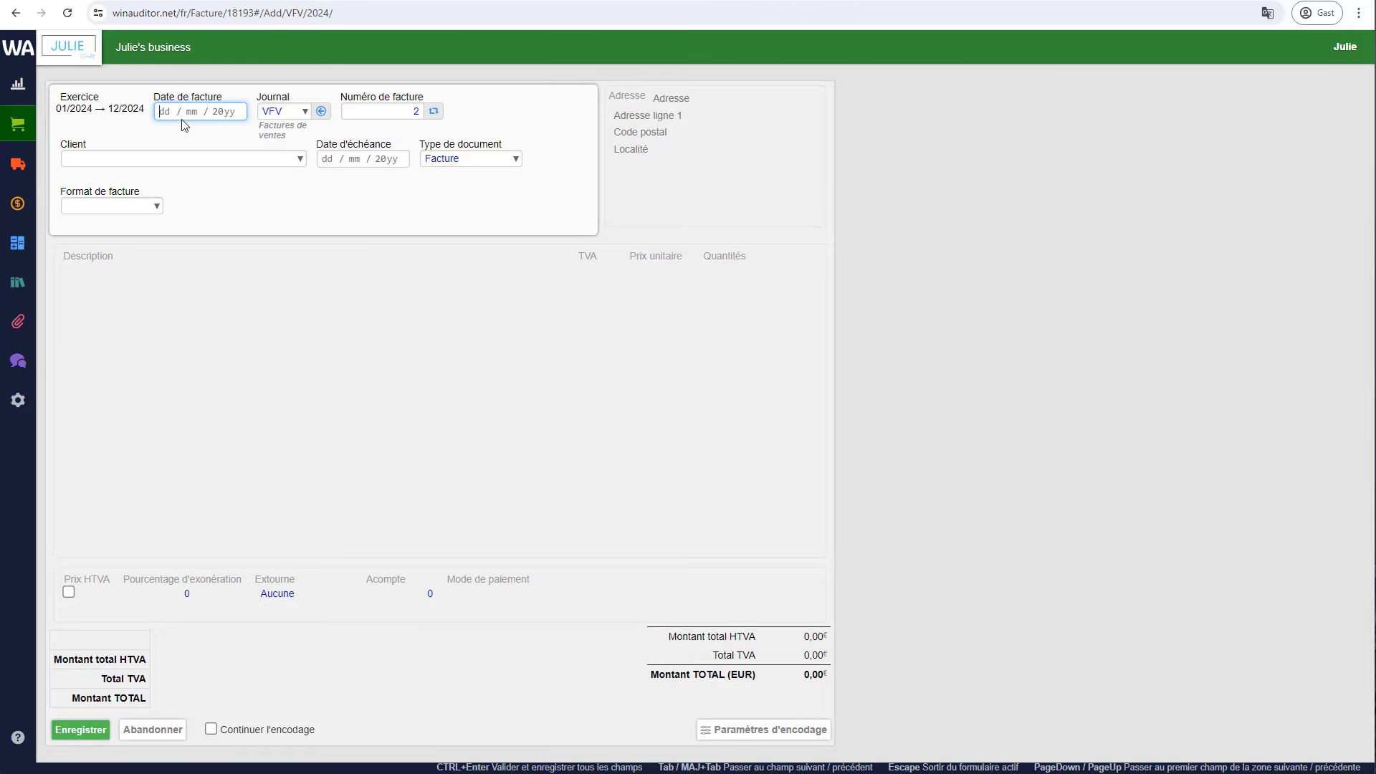
pyautogui.write('1807')
pyautogui.press('Tab')
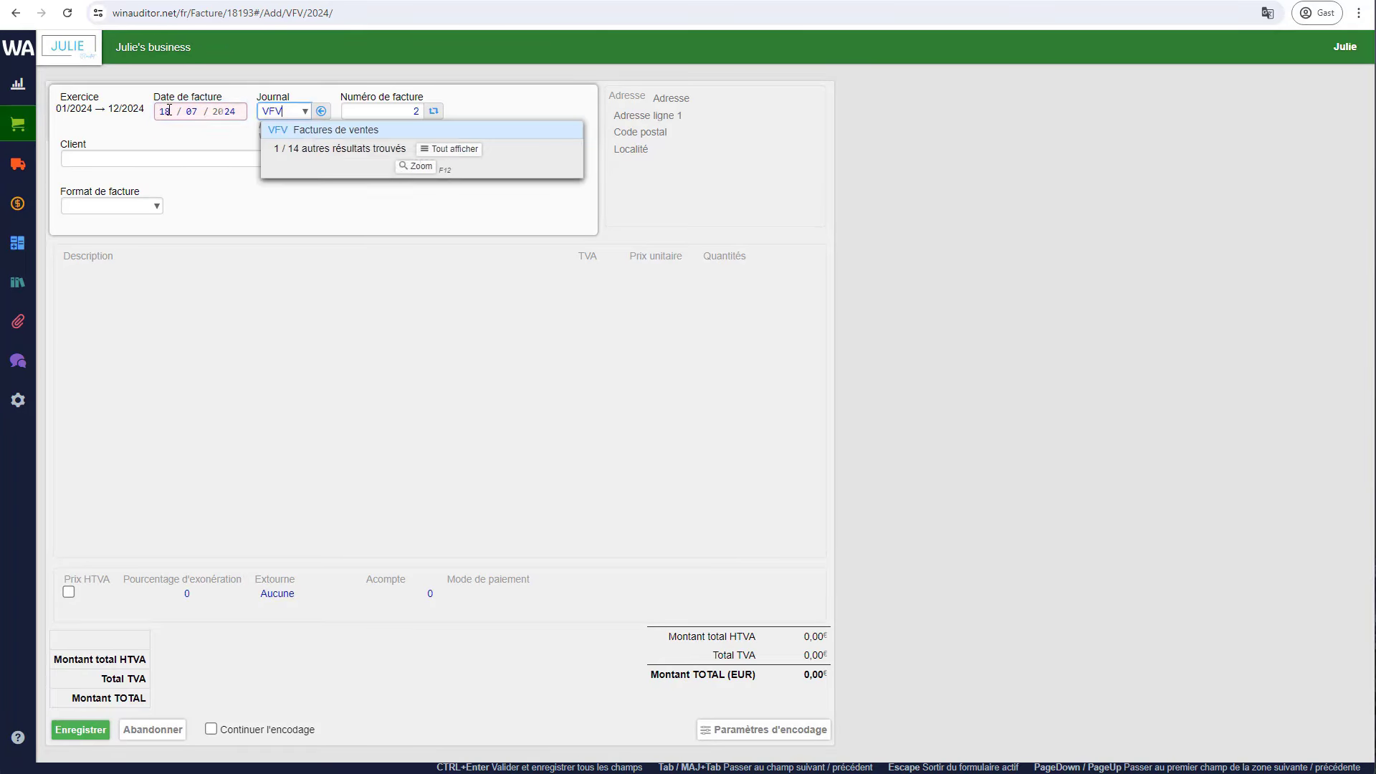
pyautogui.press('Tab')
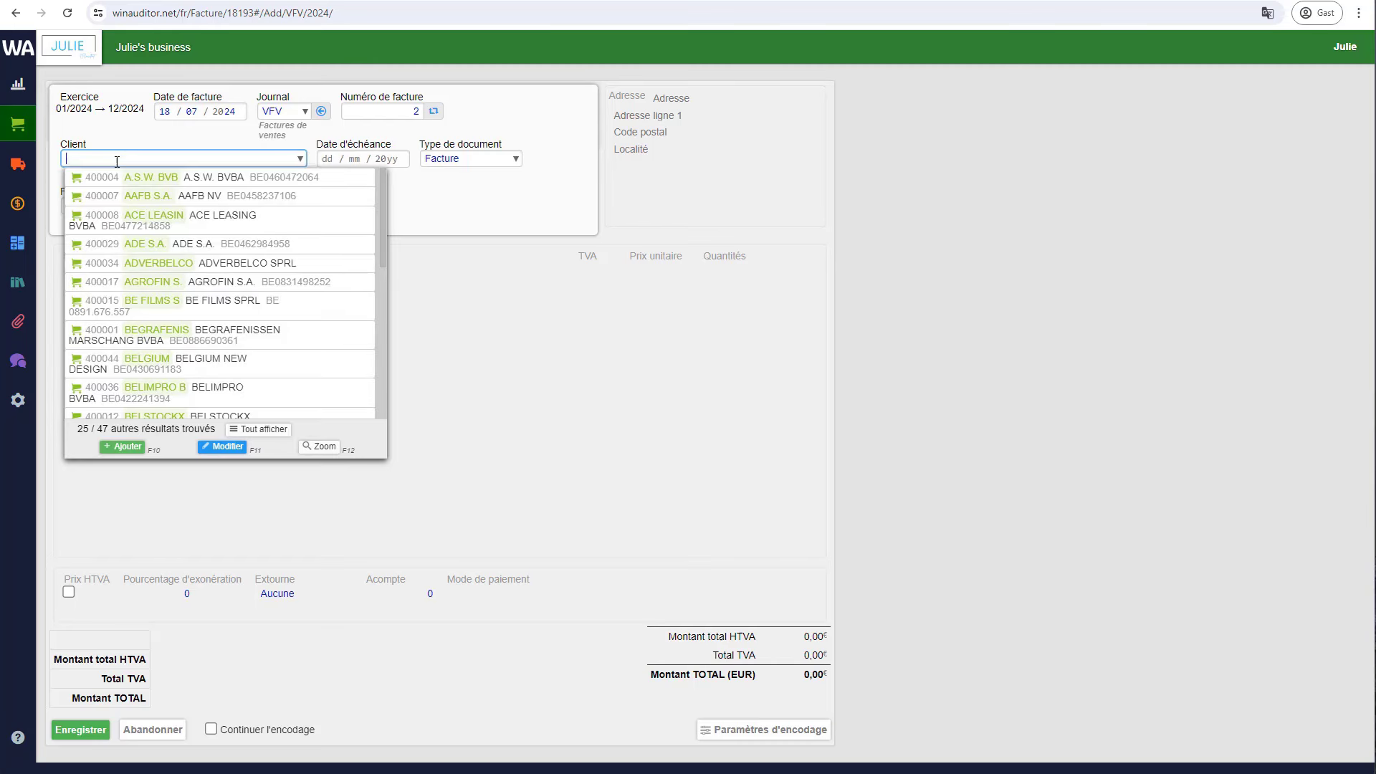
pyautogui.press('Down')
pyautogui.press('Tab')
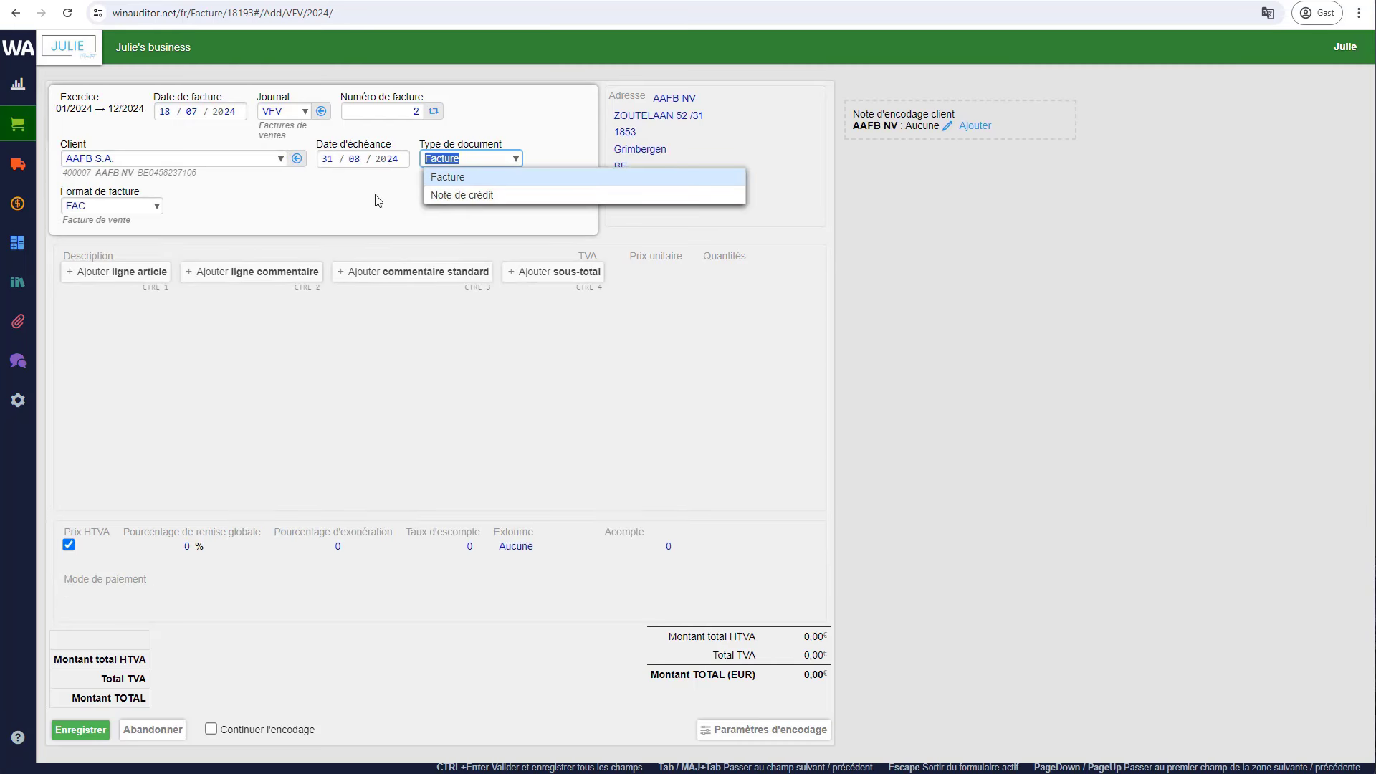
pyautogui.click(147, 225)
pyautogui.click(117, 206)
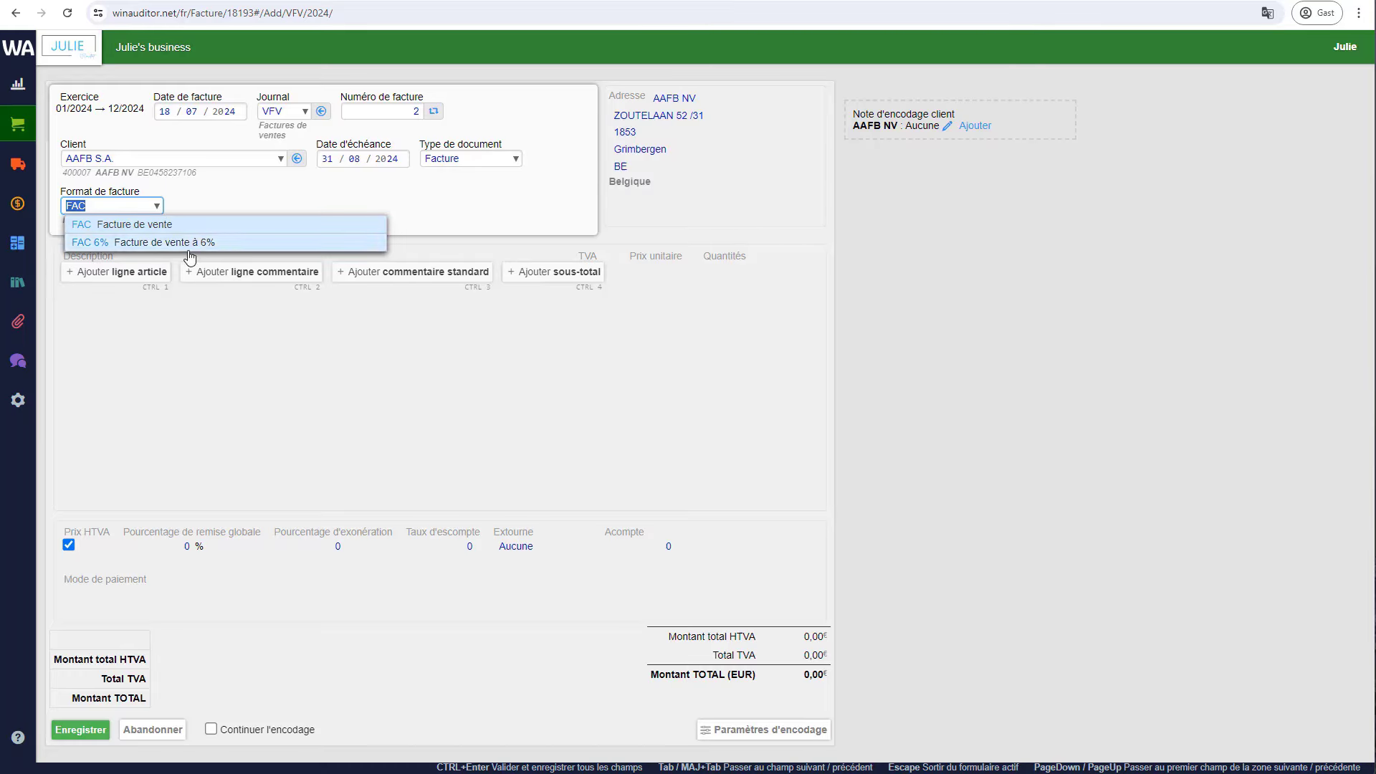
pyautogui.click(224, 244)
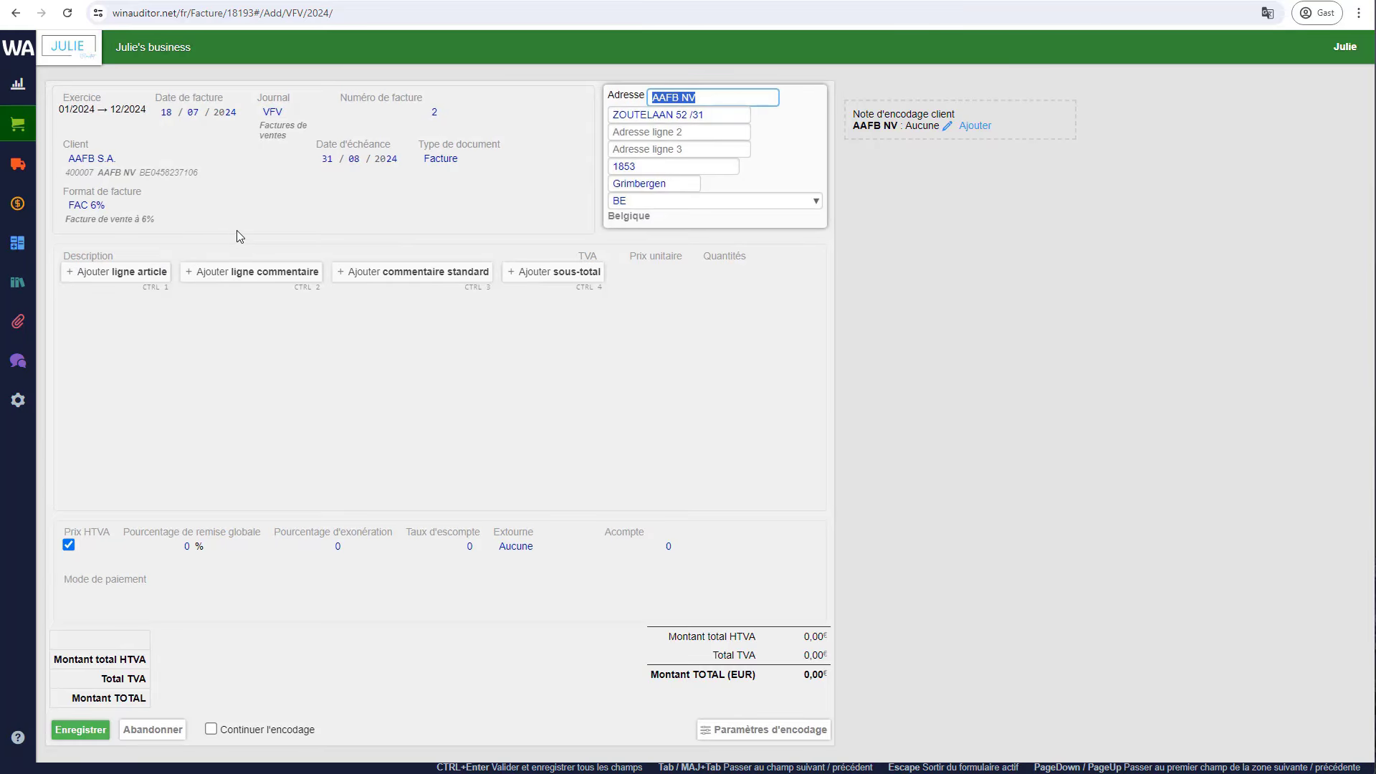
# - Add a Rénovation article line with a 1 500,00 unit price
pyautogui.click(118, 274)
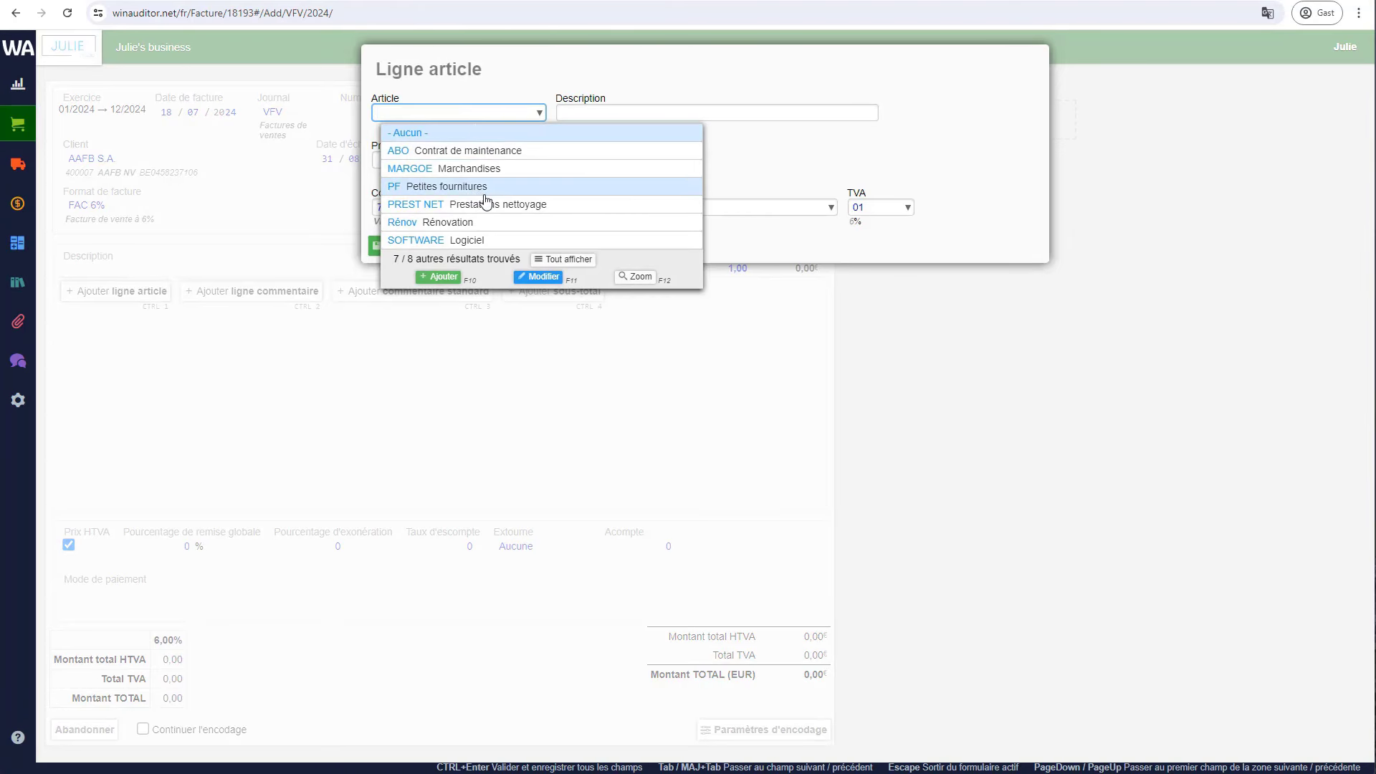
pyautogui.click(467, 225)
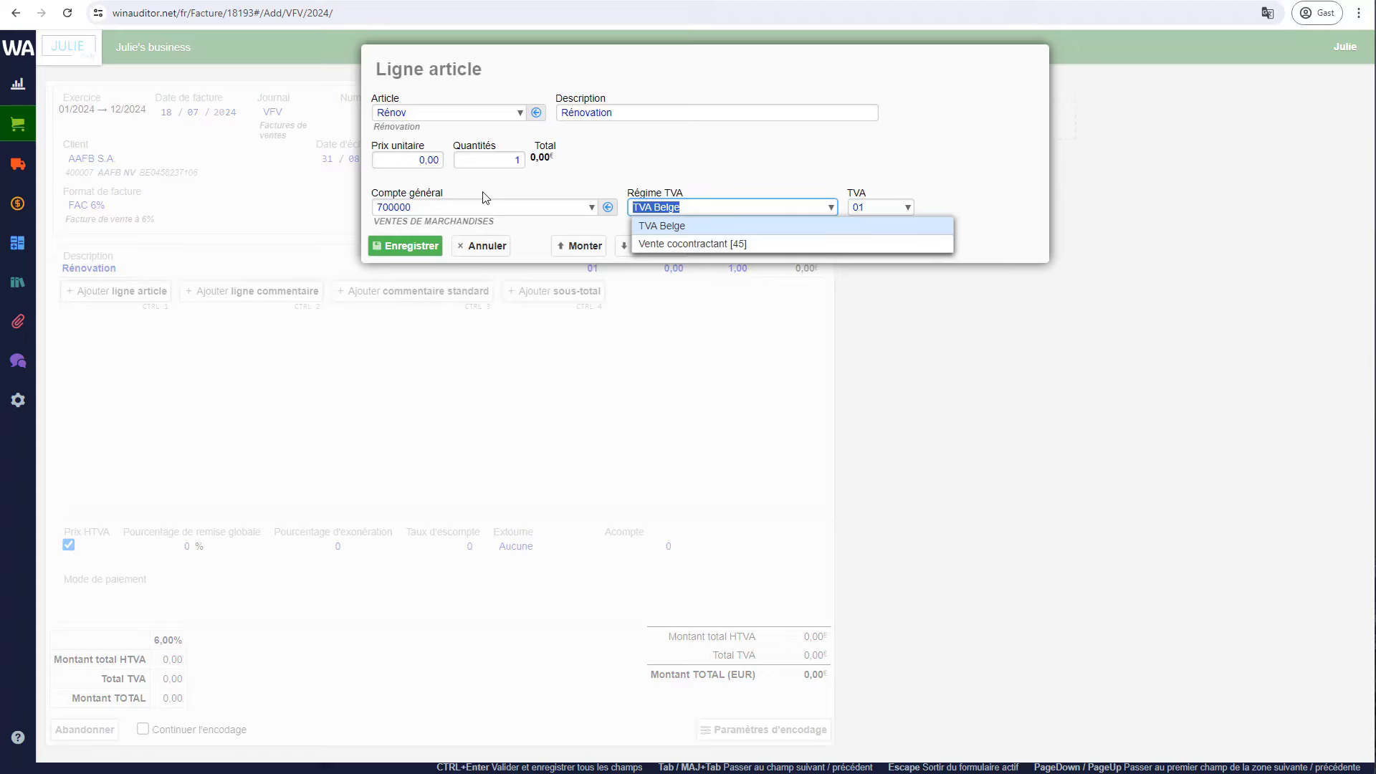
pyautogui.click(424, 160)
pyautogui.write('1500')
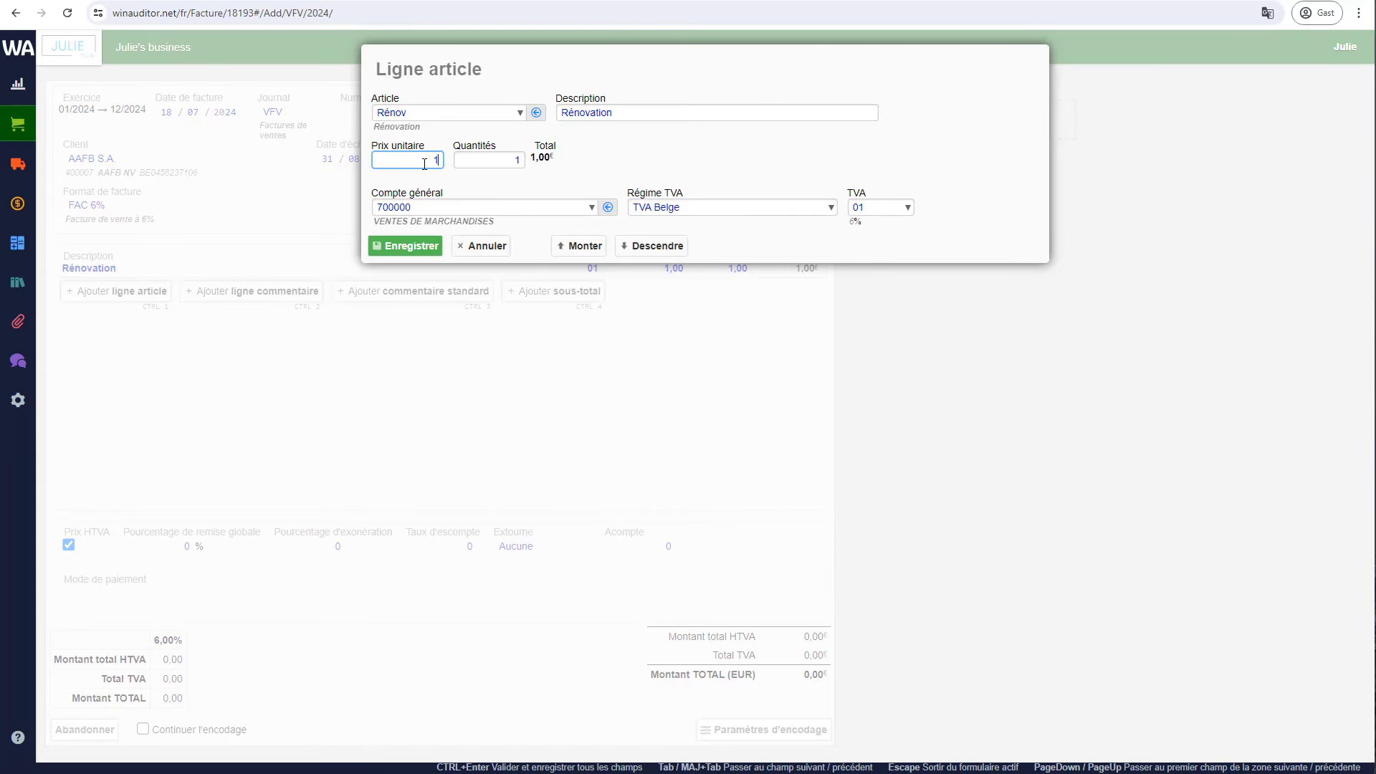
pyautogui.click(729, 159)
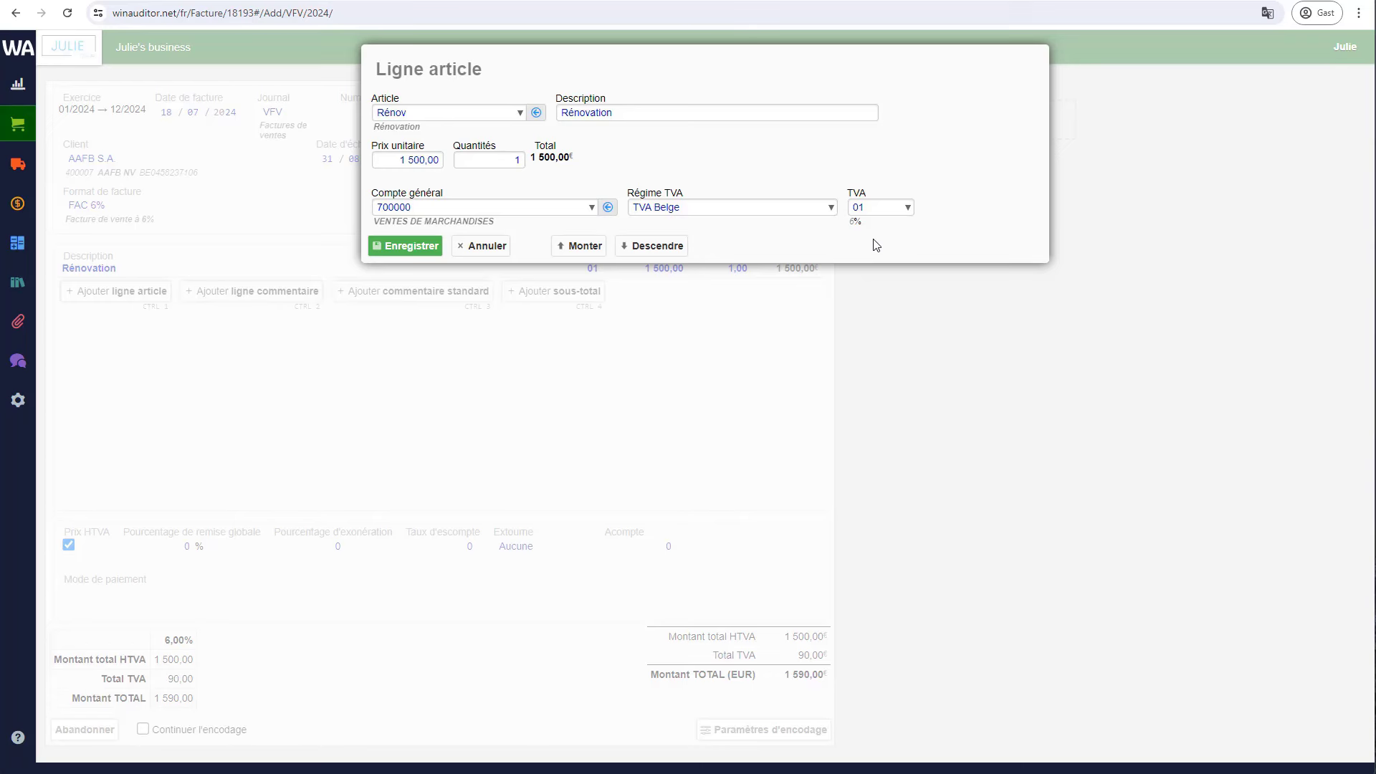
pyautogui.click(409, 250)
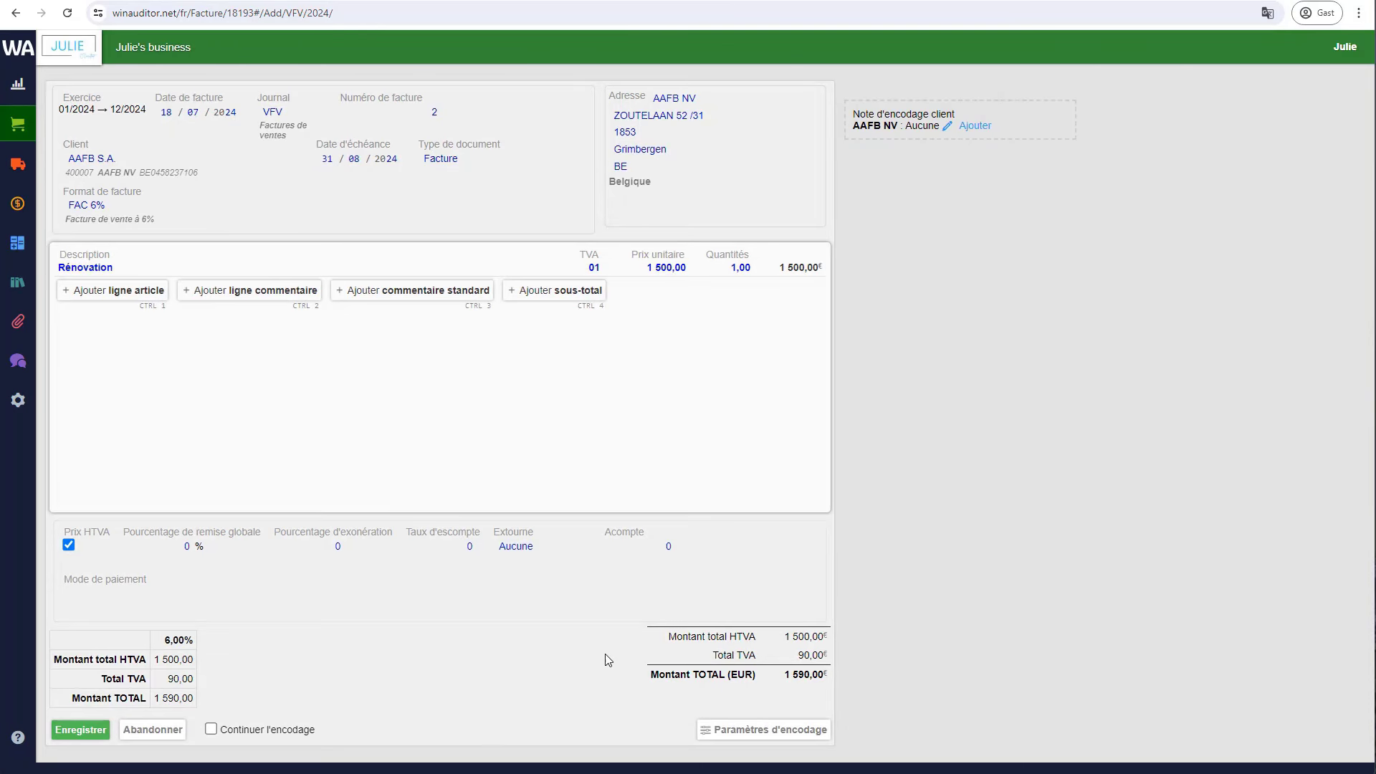
# - Save invoice 2 (1 590,00 TVAC), review its preview, then reopen and re-save it
pyautogui.click(81, 731)
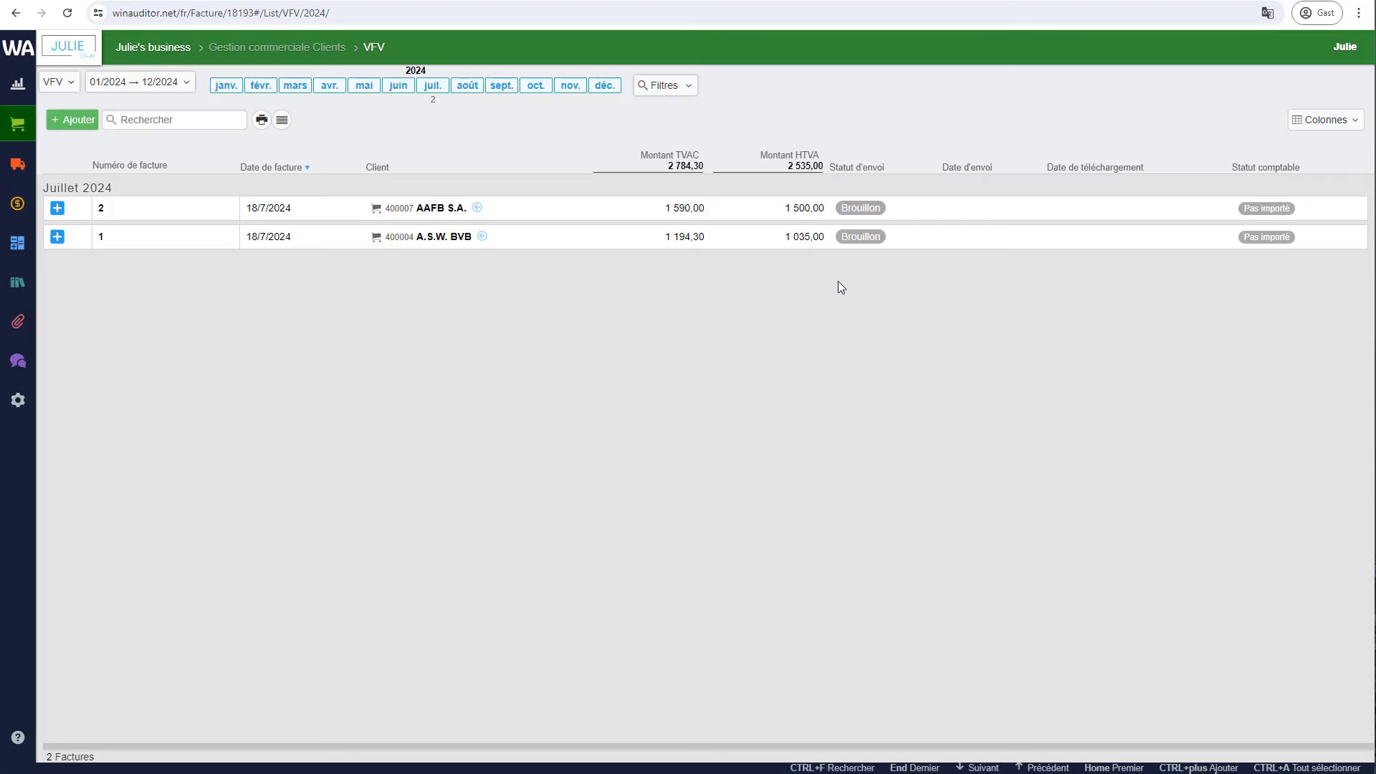
pyautogui.click(559, 220)
pyautogui.click(390, 120)
pyautogui.scroll(-1, 482, 367)
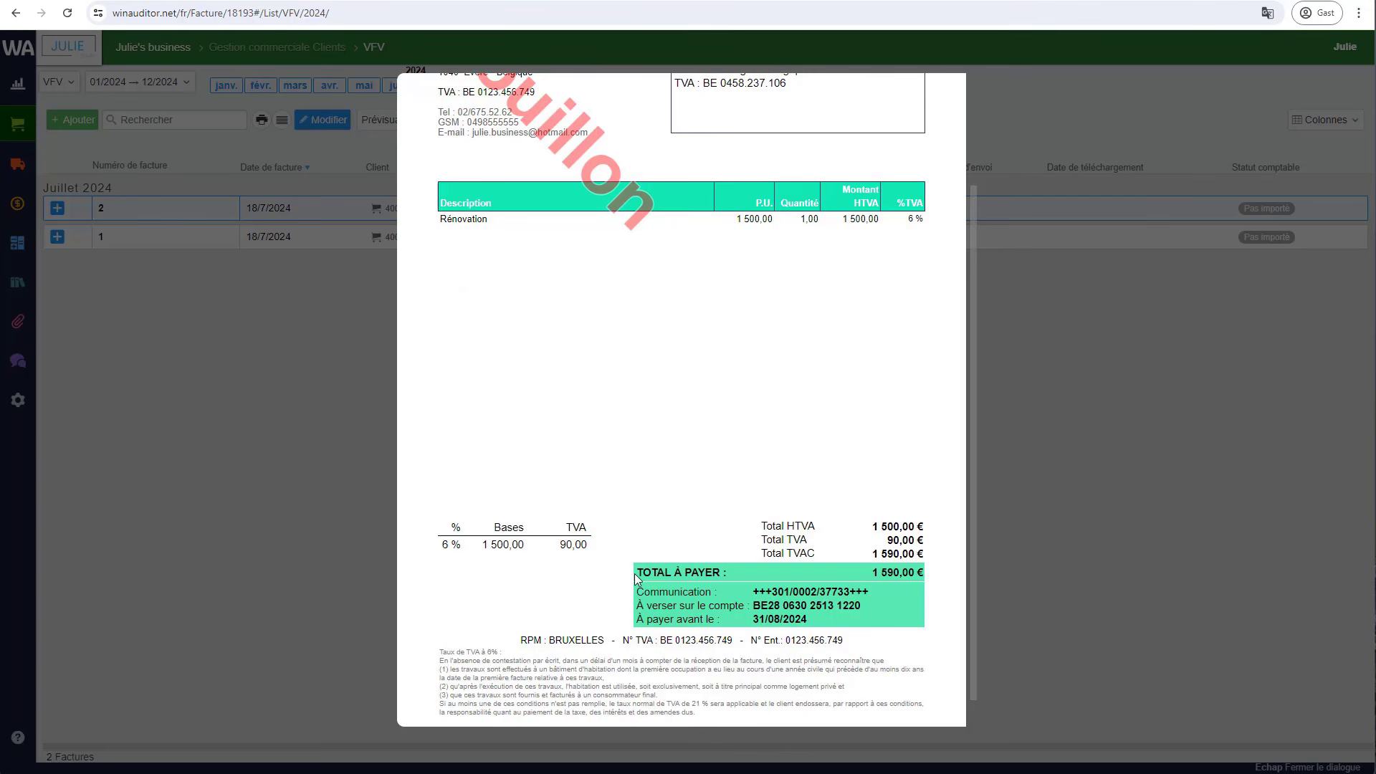
pyautogui.scroll(2, 758, 543)
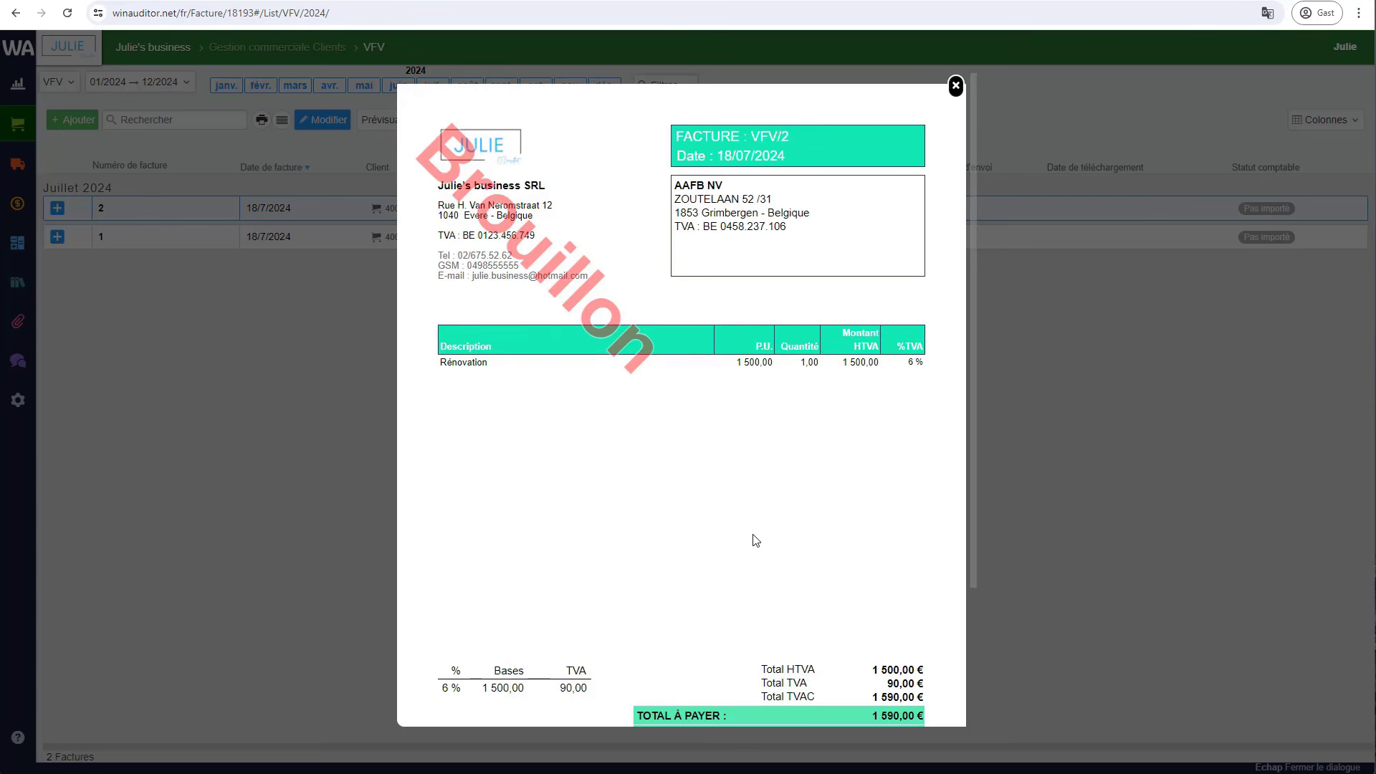
pyautogui.press('Escape')
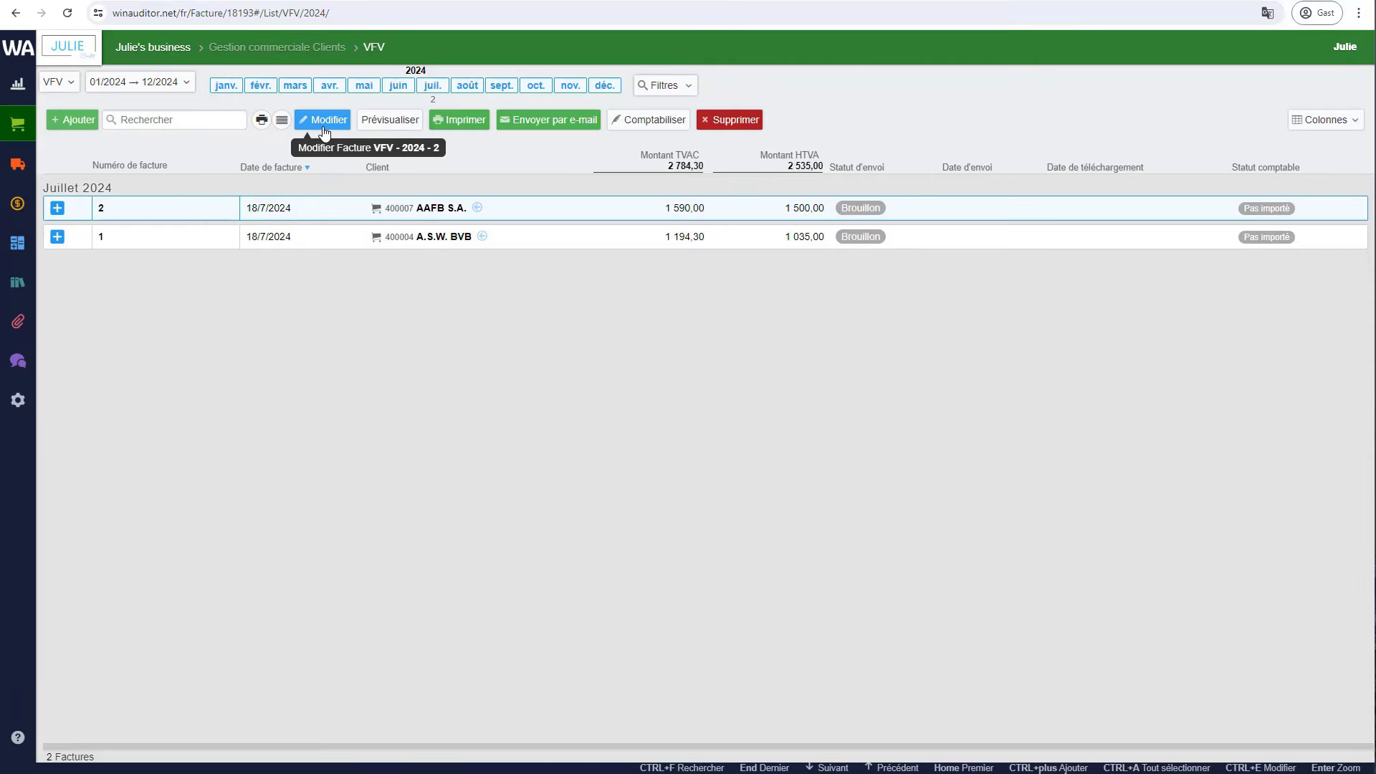
pyautogui.click(326, 121)
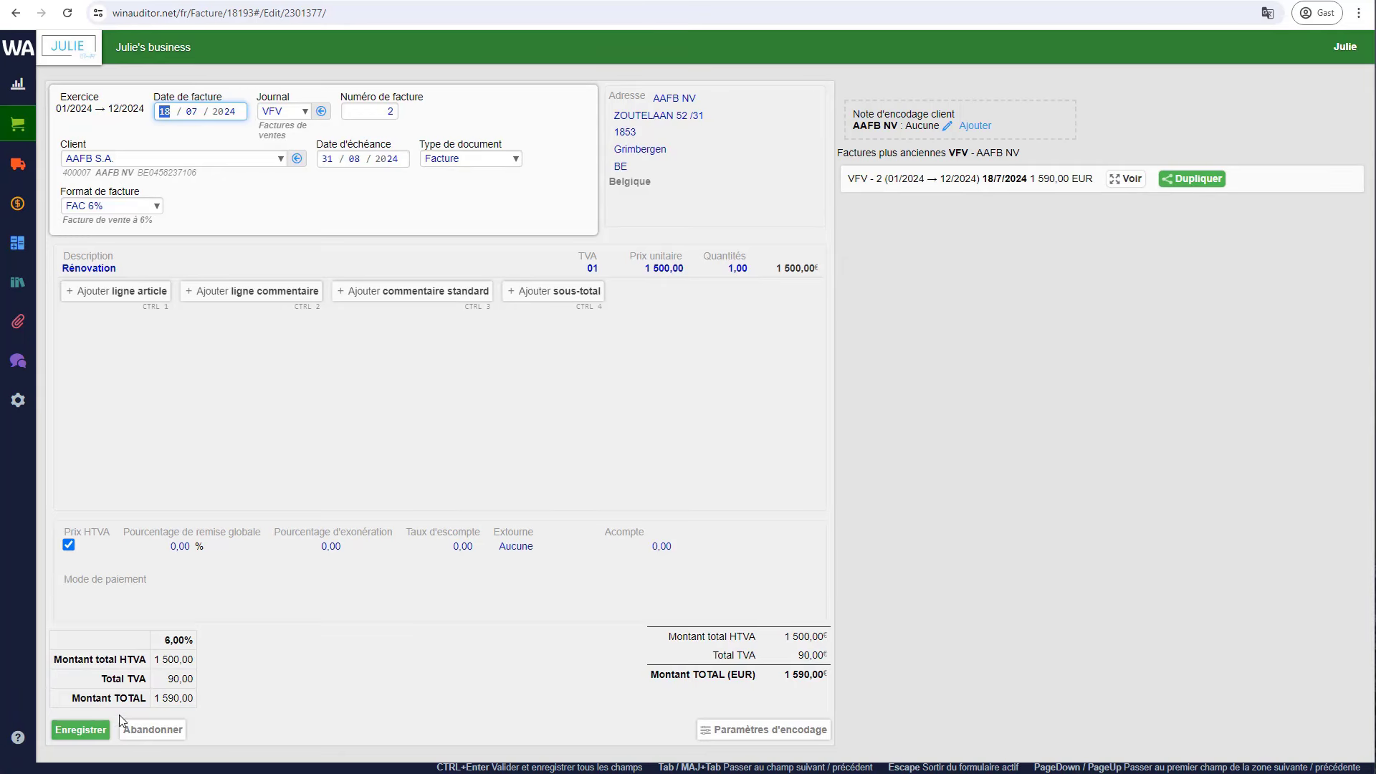
pyautogui.click(81, 730)
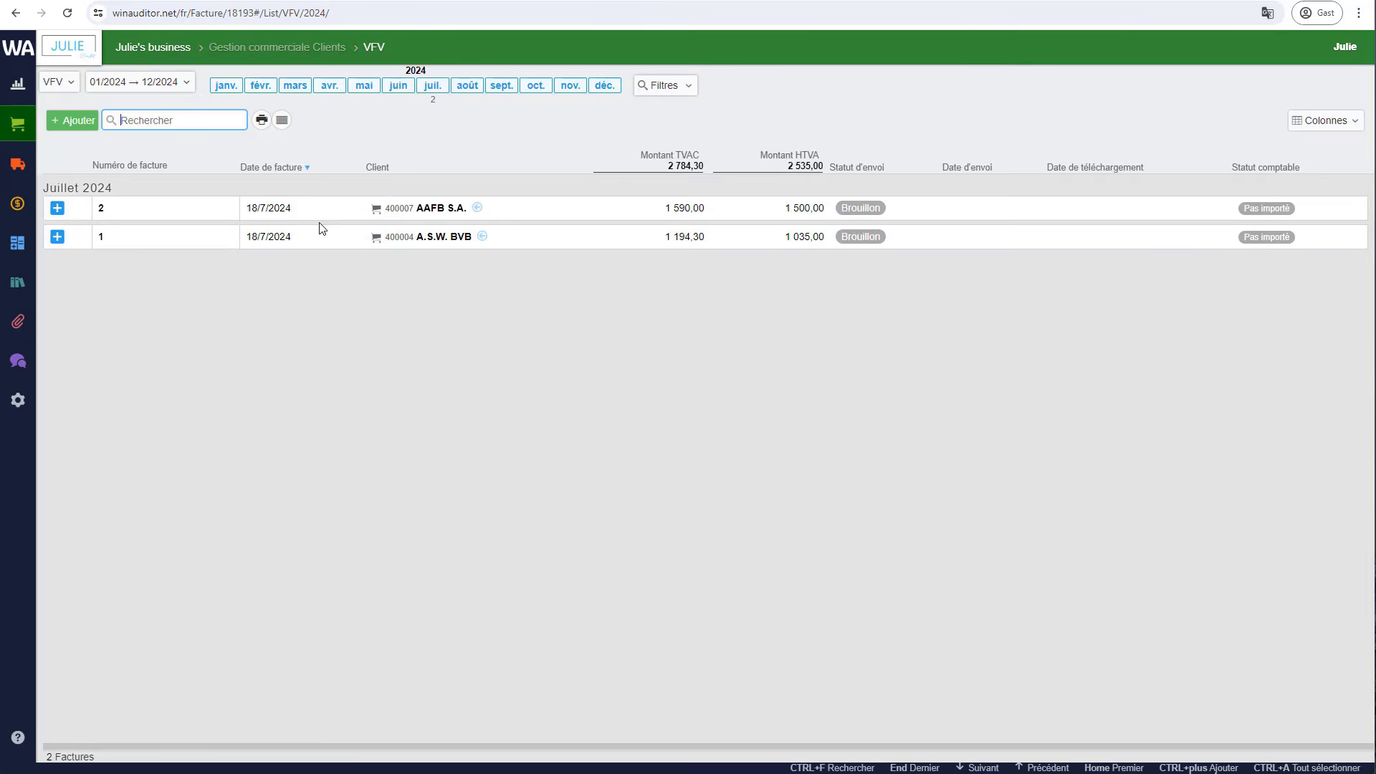
# - Select both invoices for e-mailing and review the first before moving to the AAFB NV invoice
pyautogui.click(282, 122)
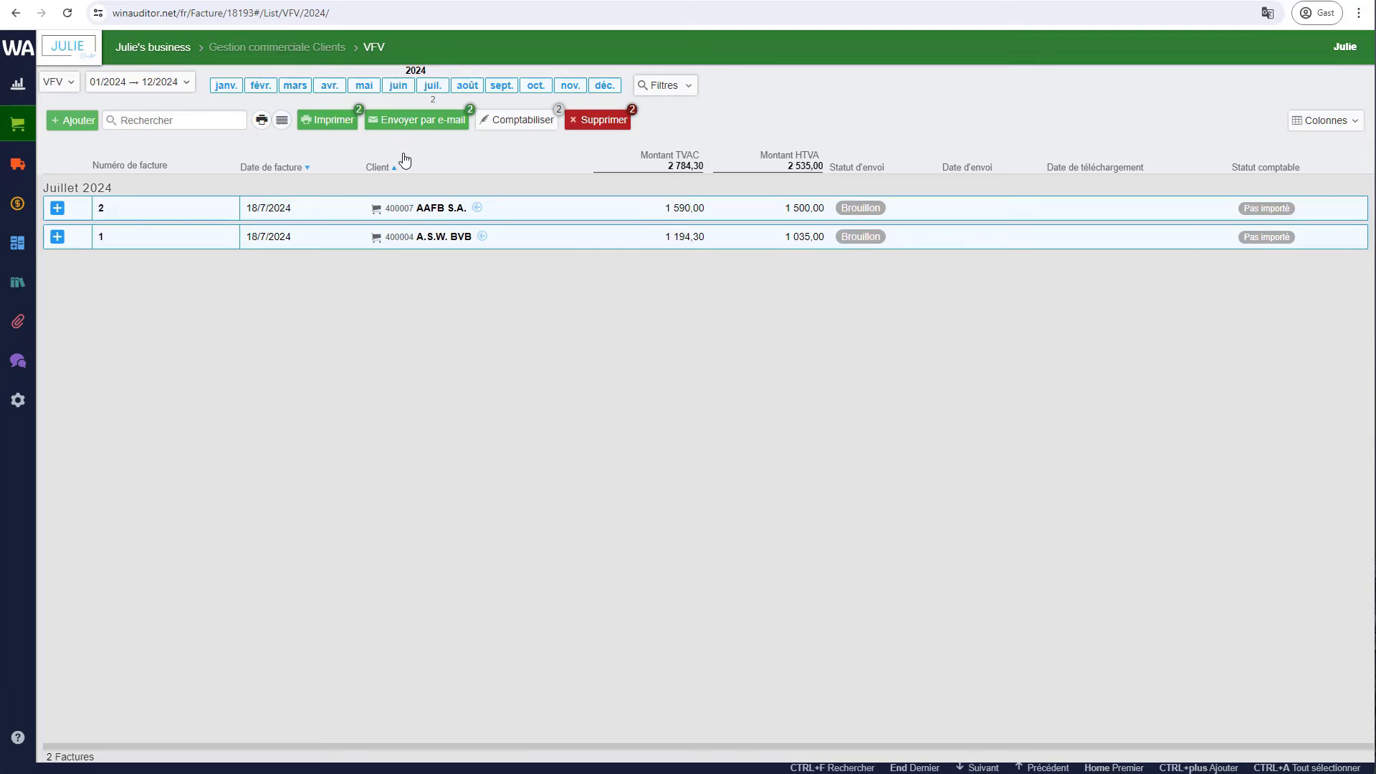
pyautogui.click(430, 128)
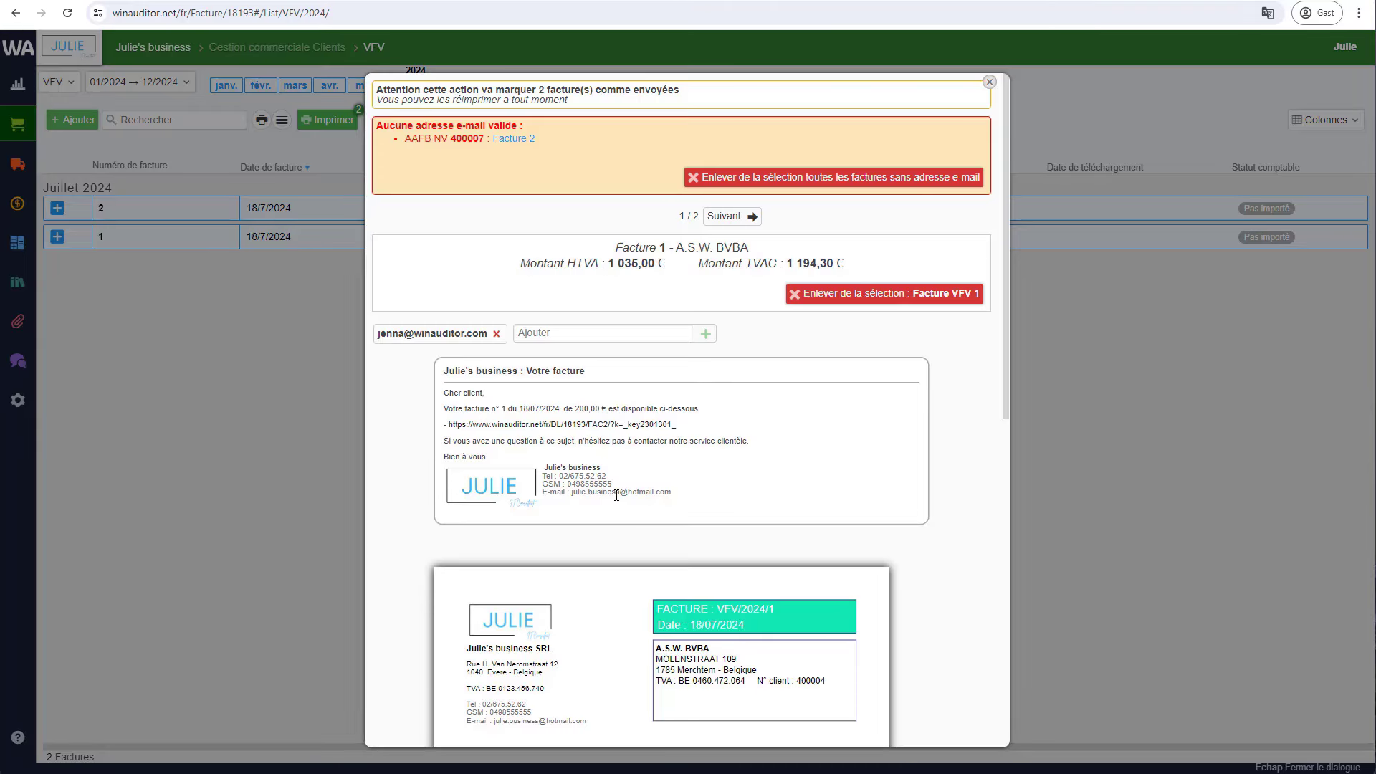
pyautogui.scroll(-3, 620, 509)
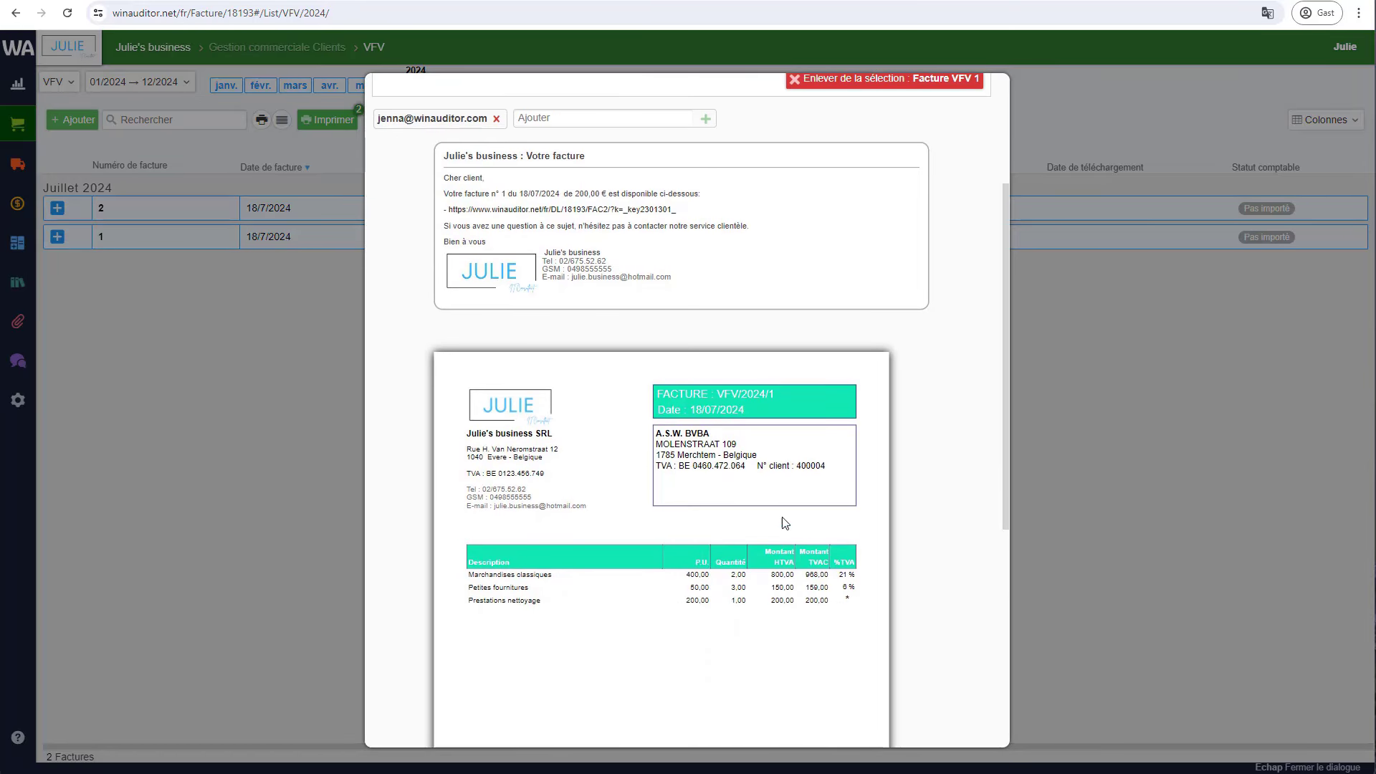
pyautogui.scroll(2, 803, 440)
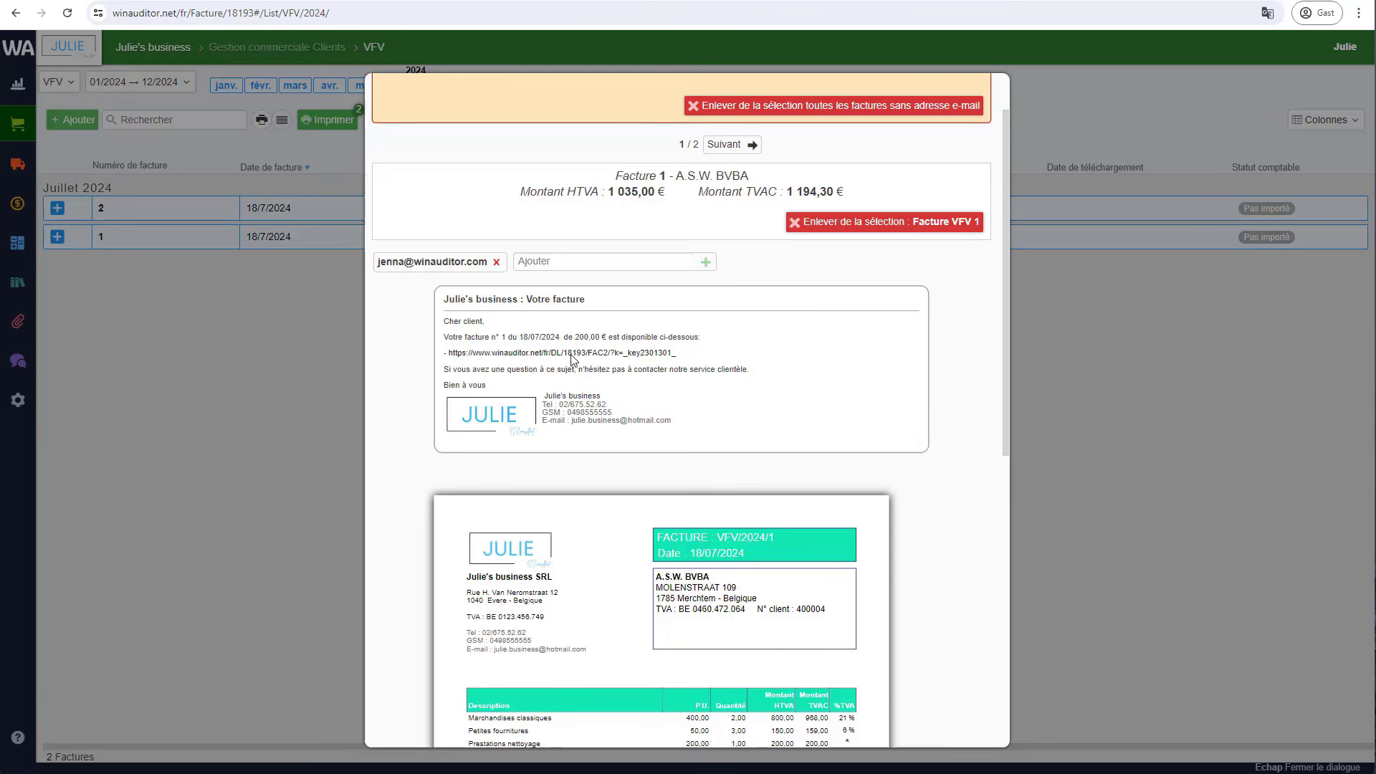
pyautogui.scroll(1, 543, 469)
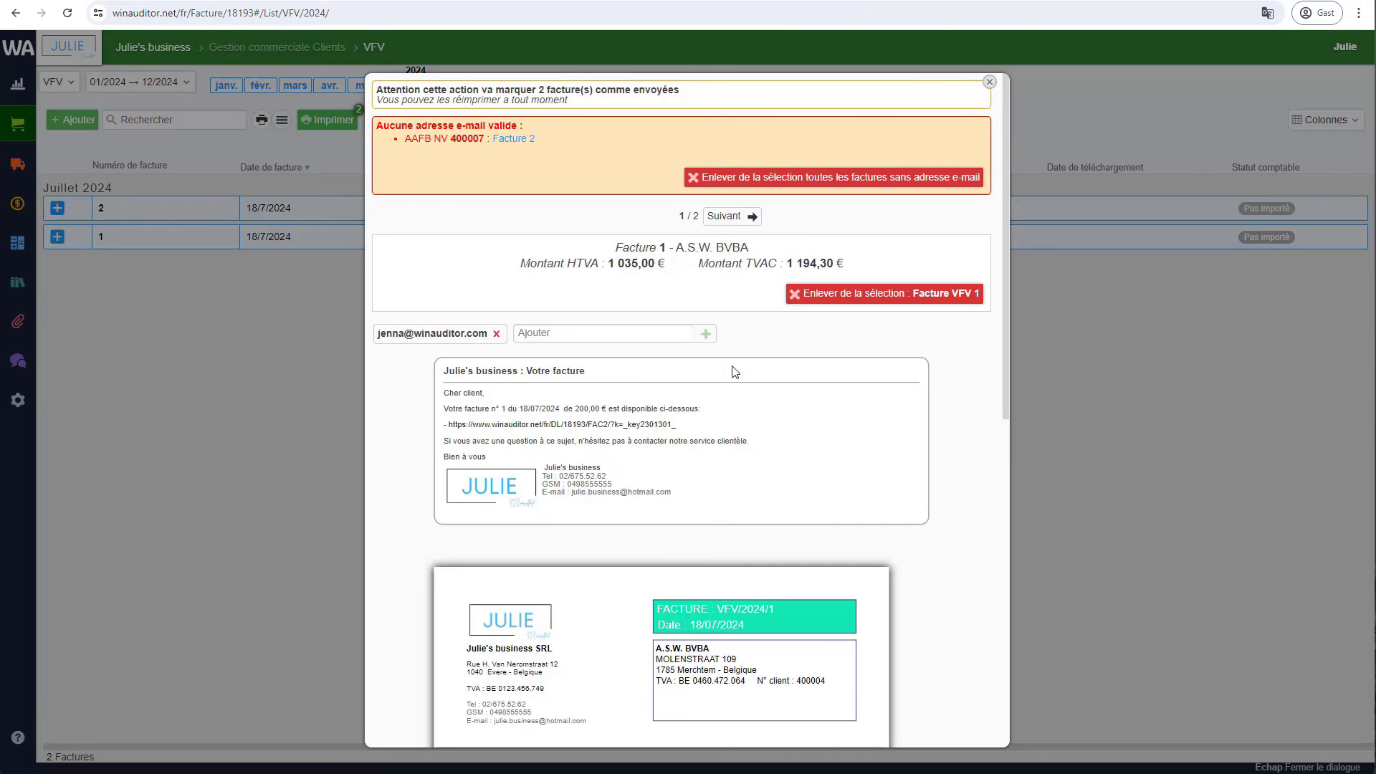
pyautogui.click(740, 224)
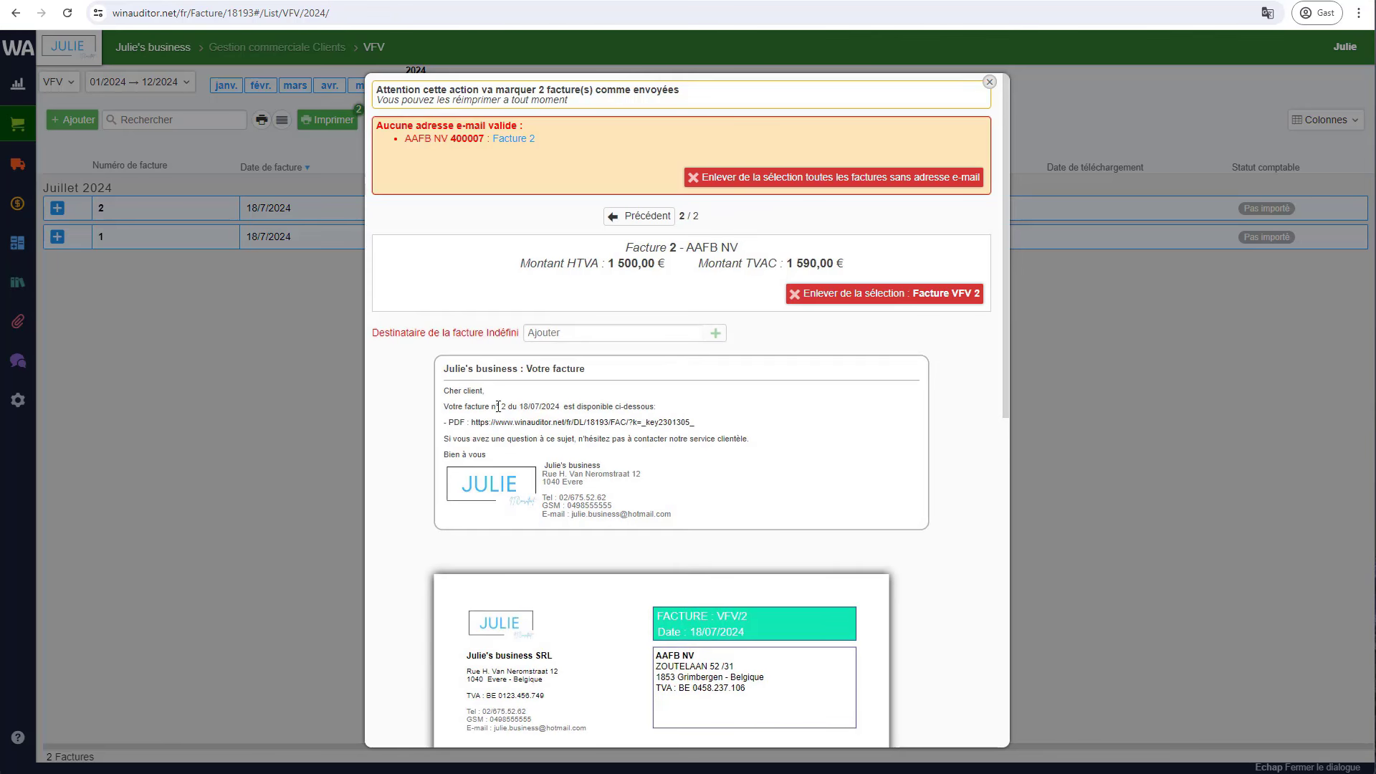
# - Add the recipient's e-mail address to invoice 2 and send both invoices
pyautogui.click(548, 326)
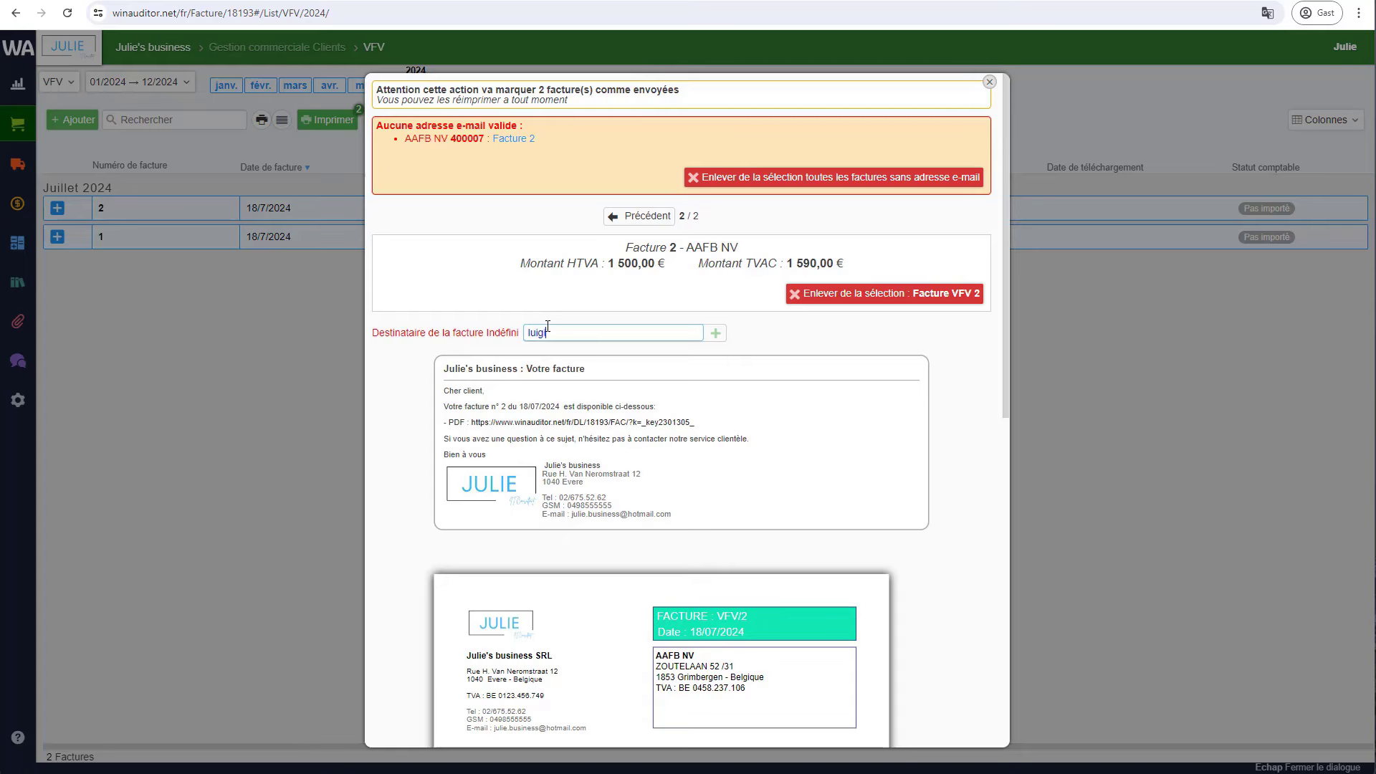
pyautogui.click(715, 333)
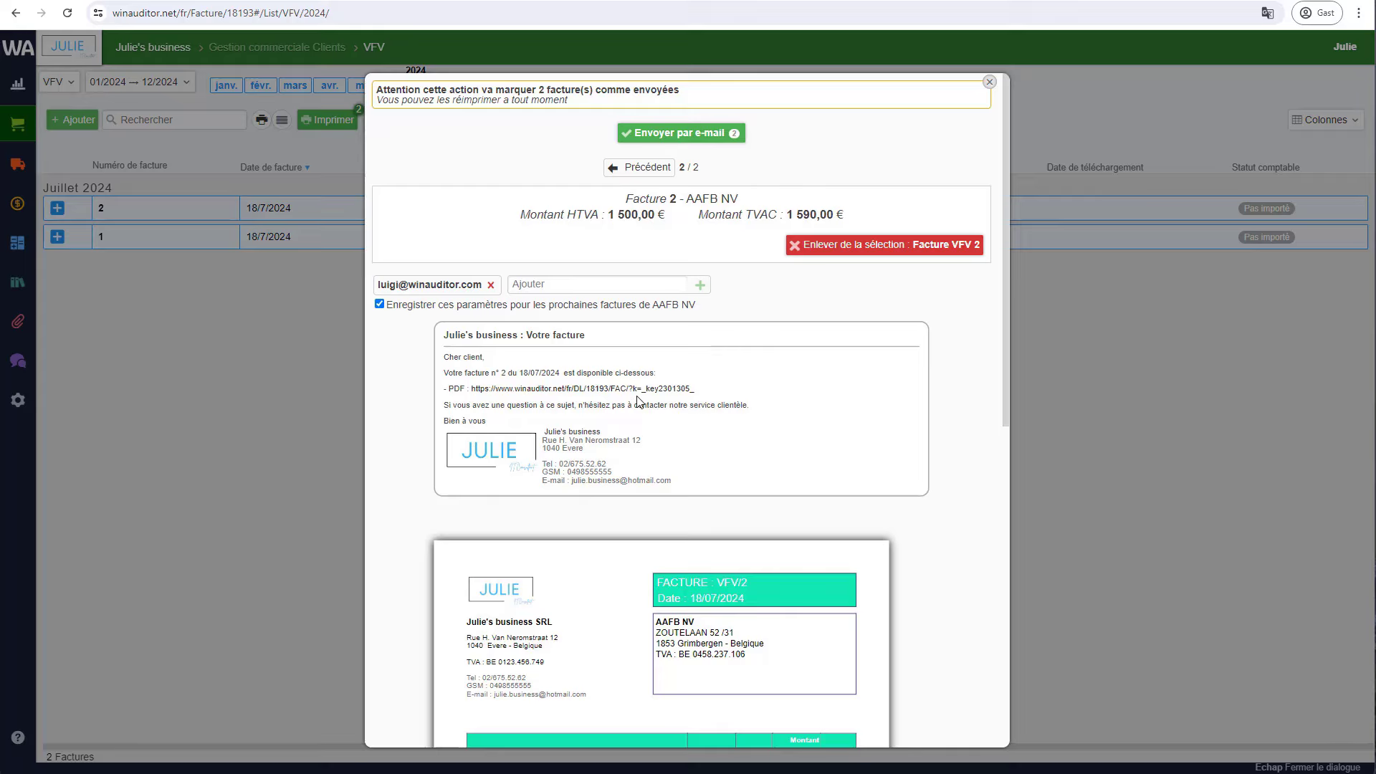
pyautogui.click(702, 136)
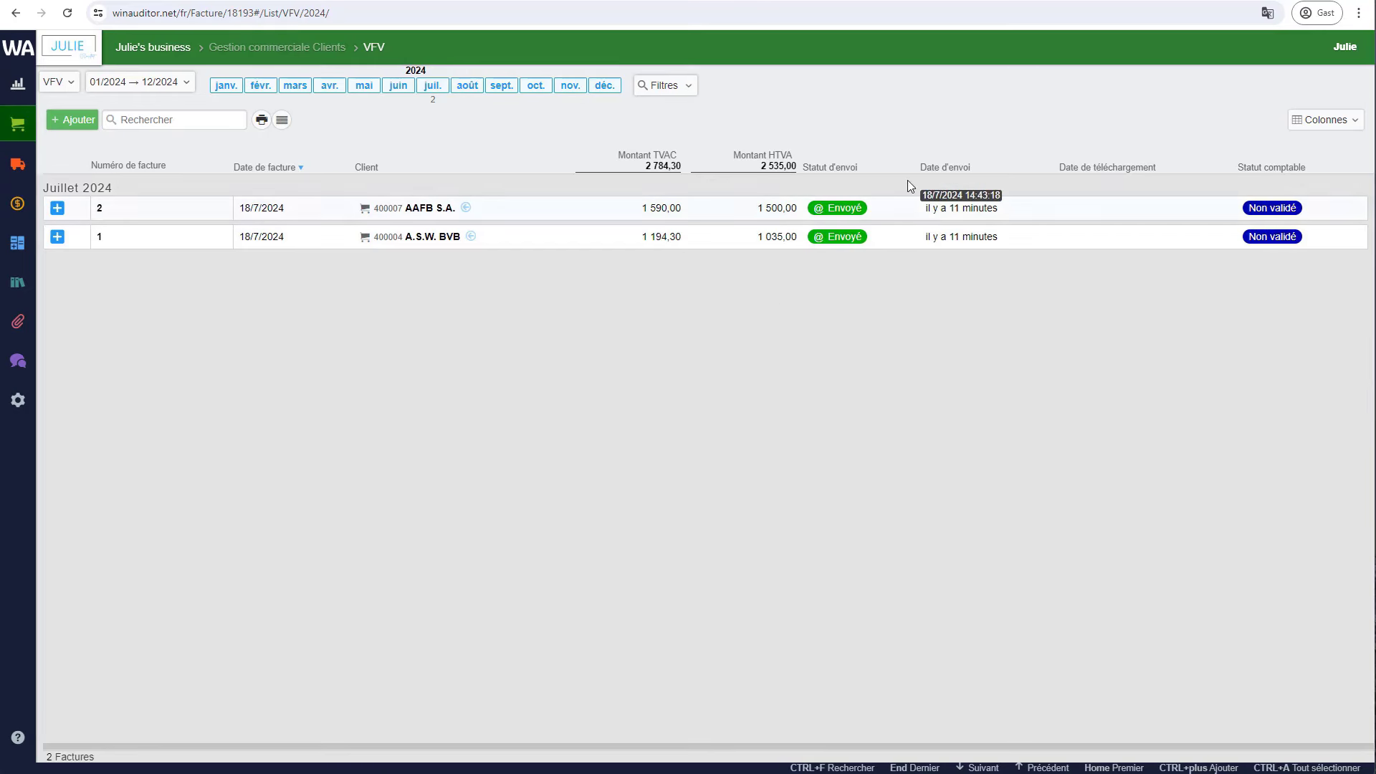
pyautogui.click(844, 151)
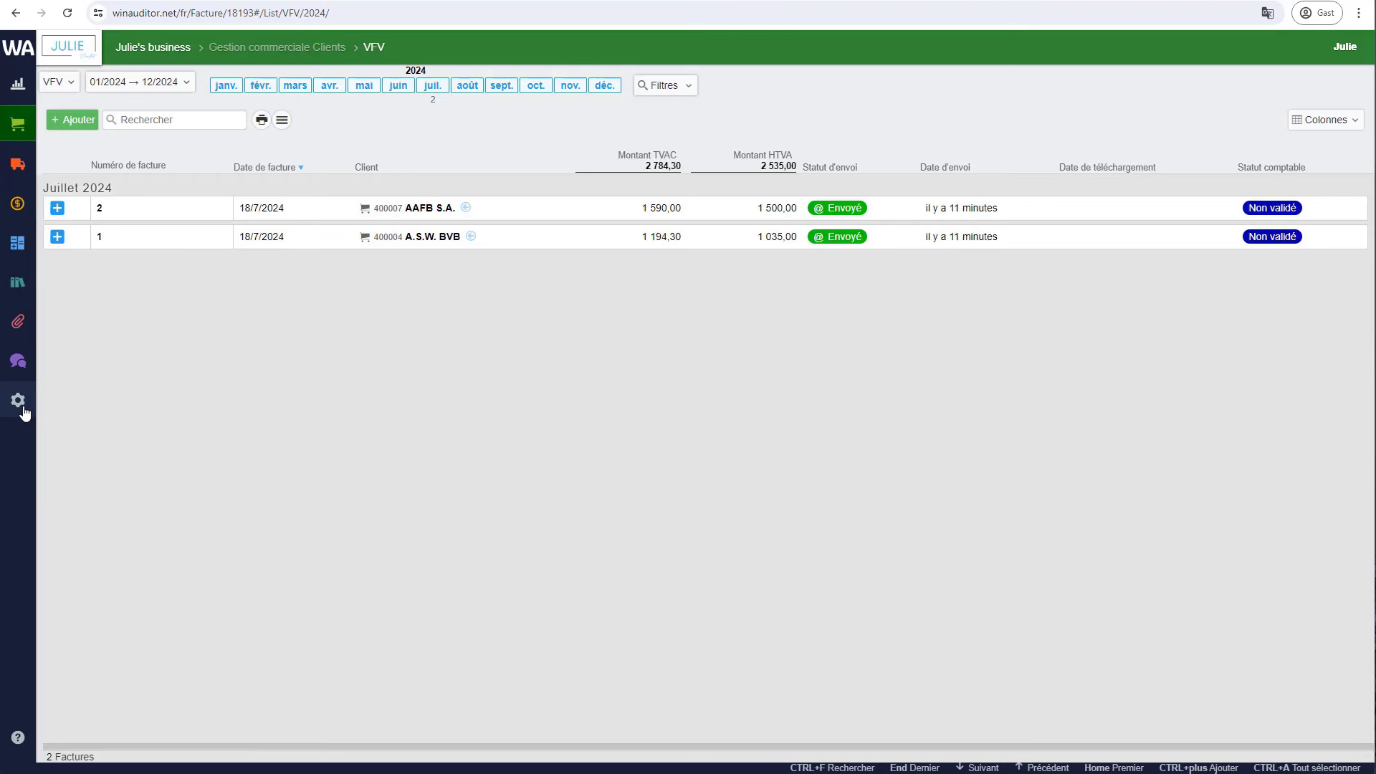
# - Open Paramètres généraux via the gear menu and cancel the reply-address edit unchanged
pyautogui.moveTo(18, 400)
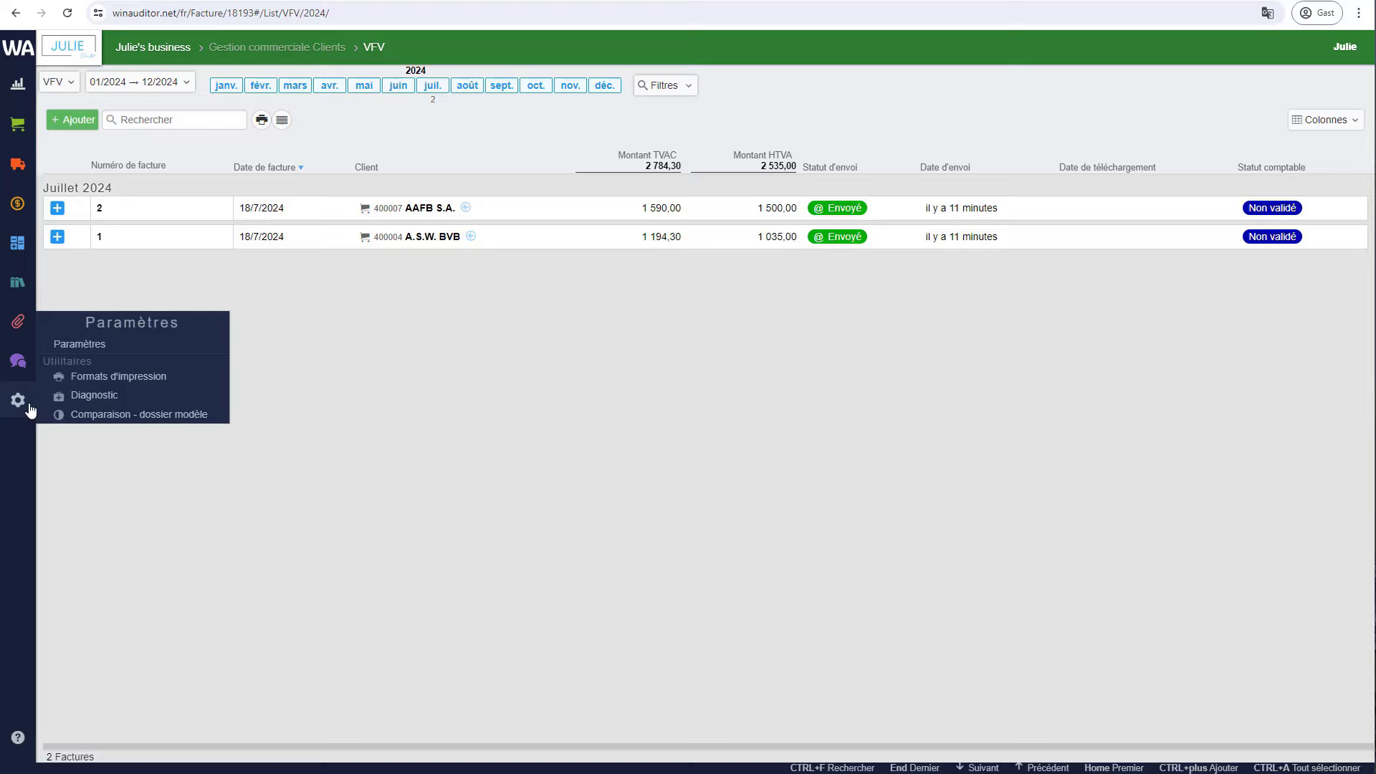
pyautogui.click(85, 348)
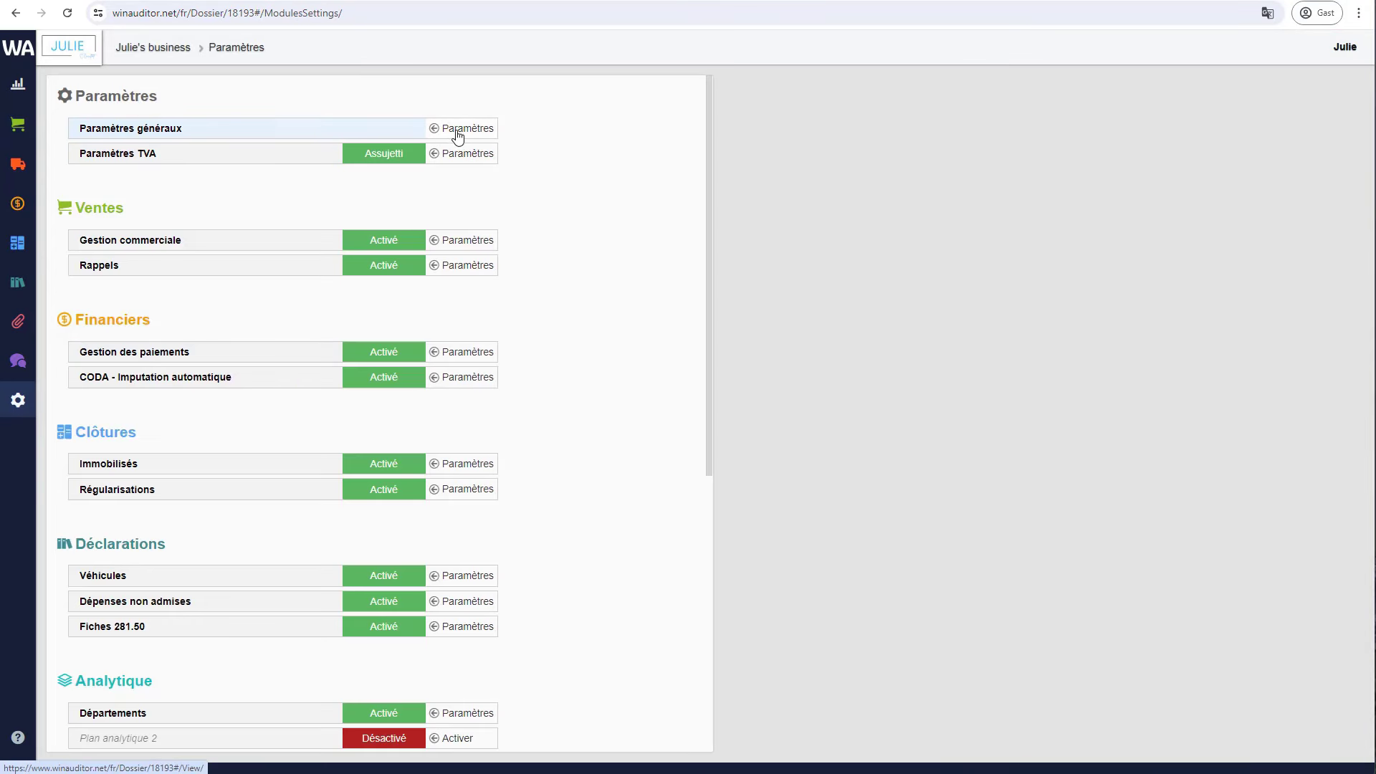
pyautogui.click(461, 129)
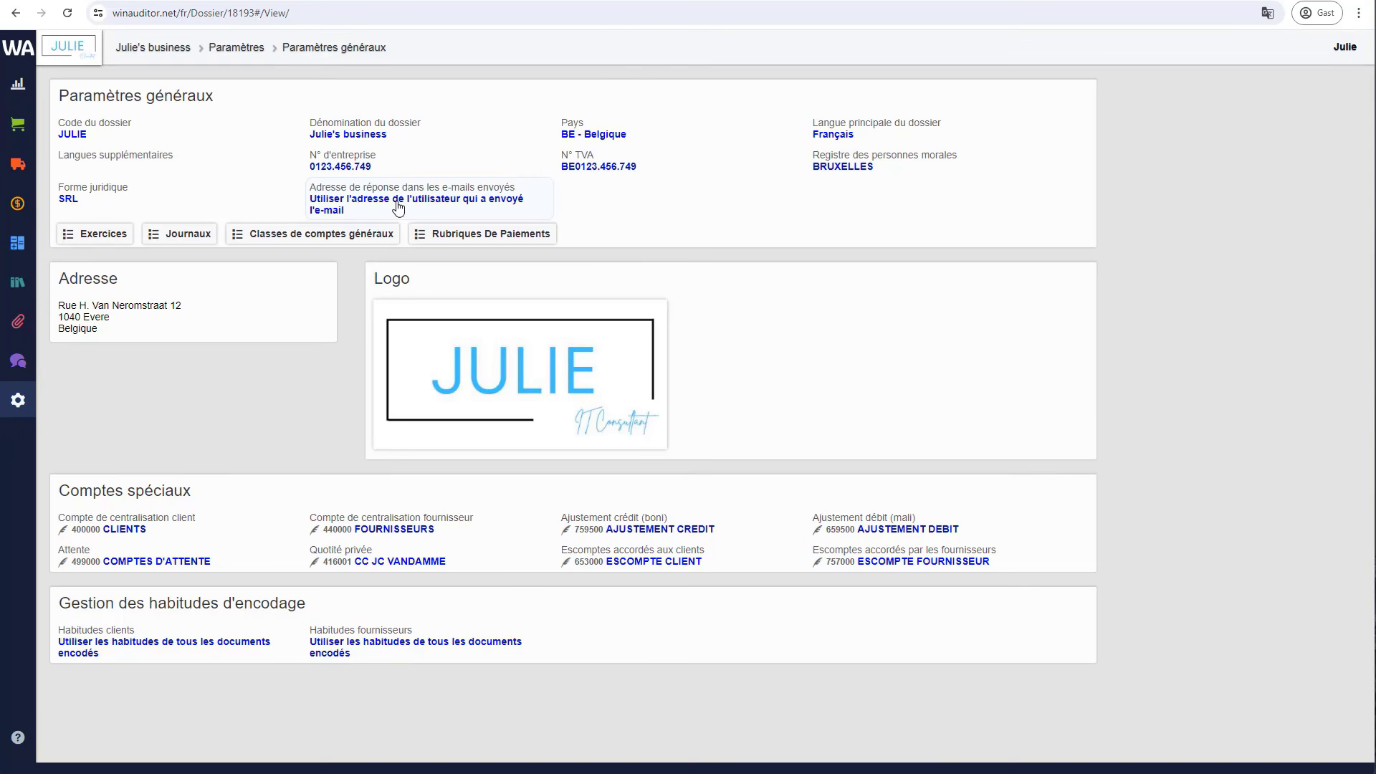
pyautogui.click(398, 208)
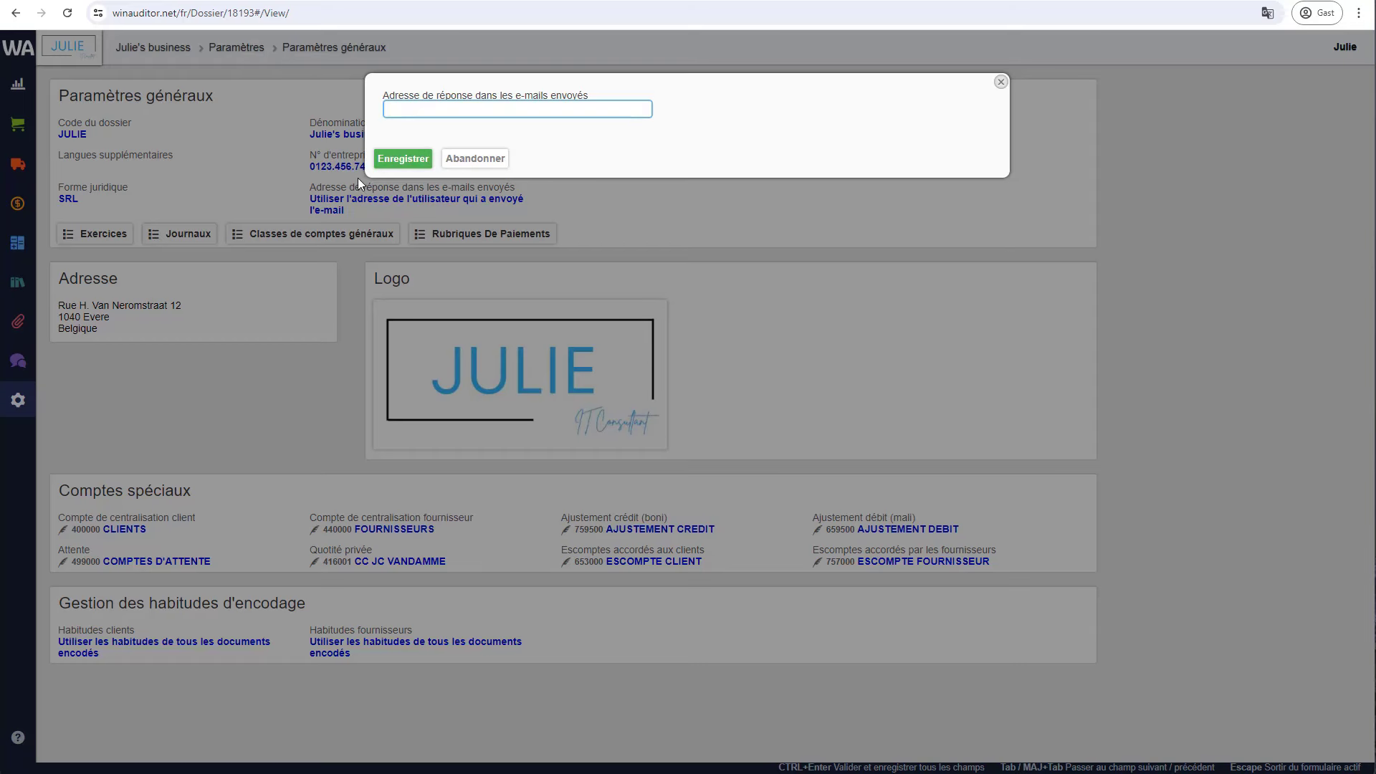
pyautogui.click(475, 159)
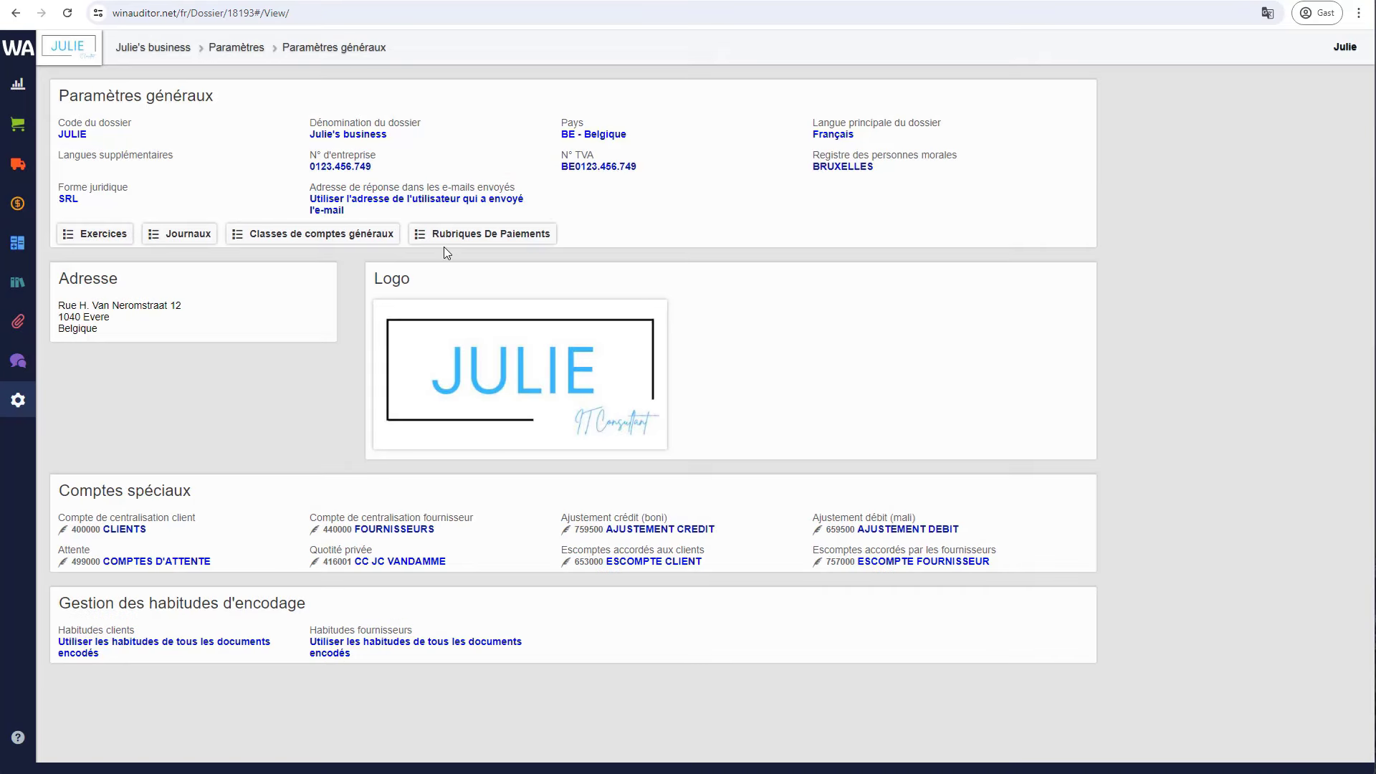